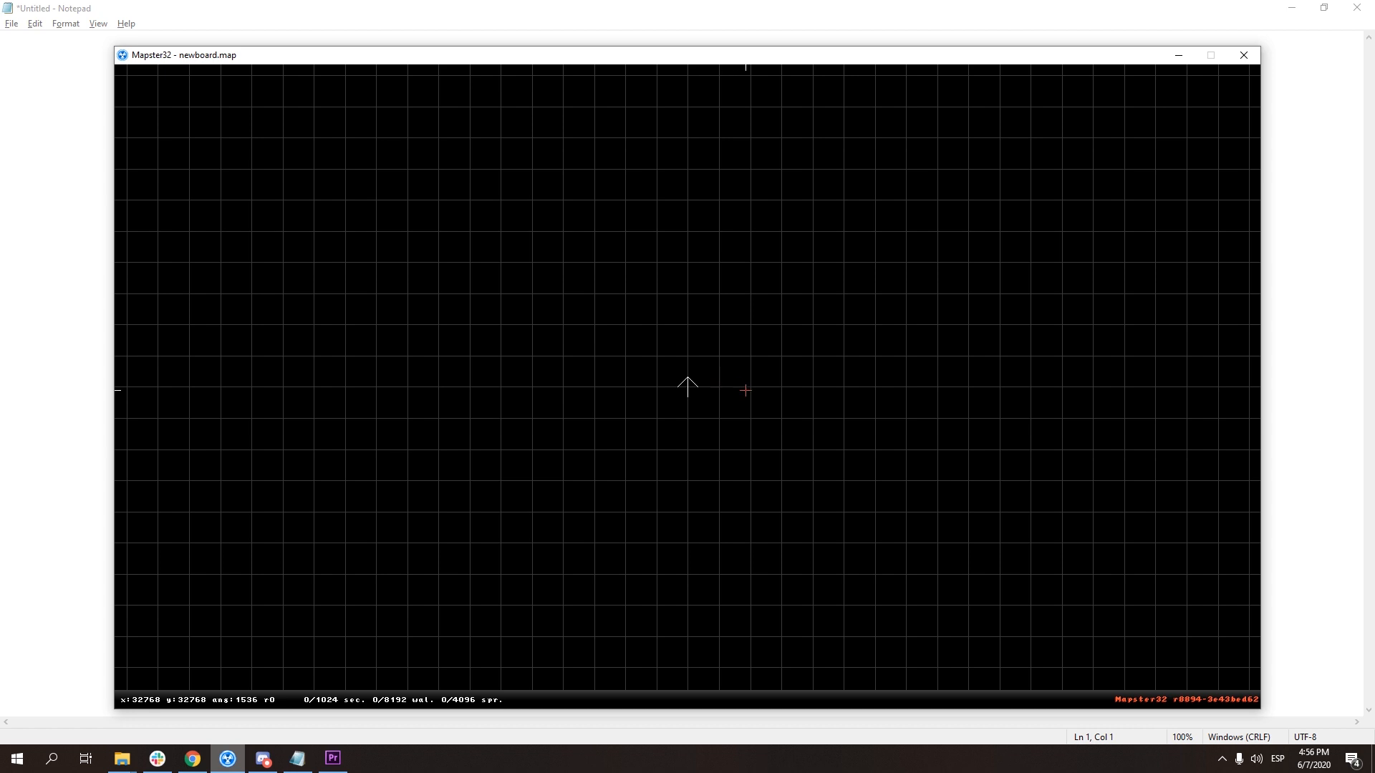
- Cycle the 2D map grid through its sizes, including 256 units, and switch it off
key("z")
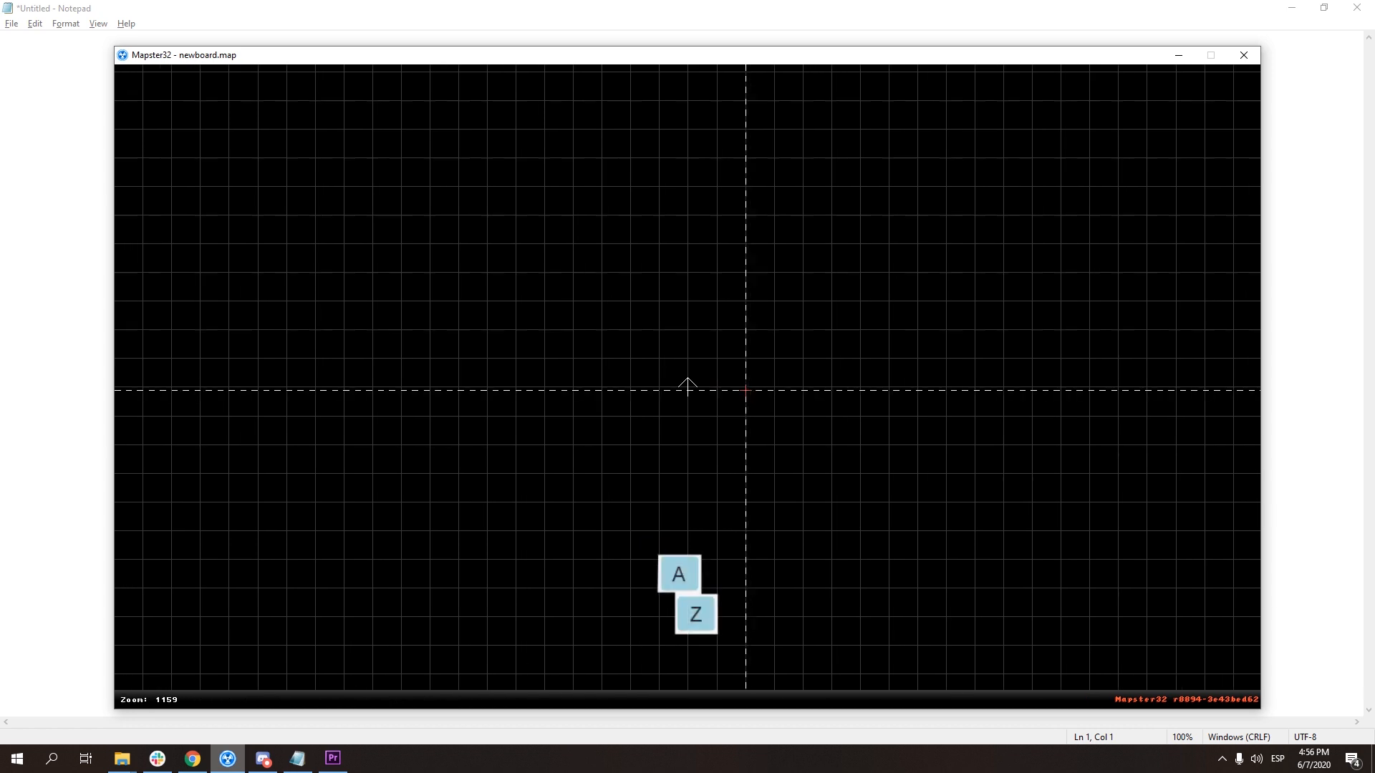
key("a")
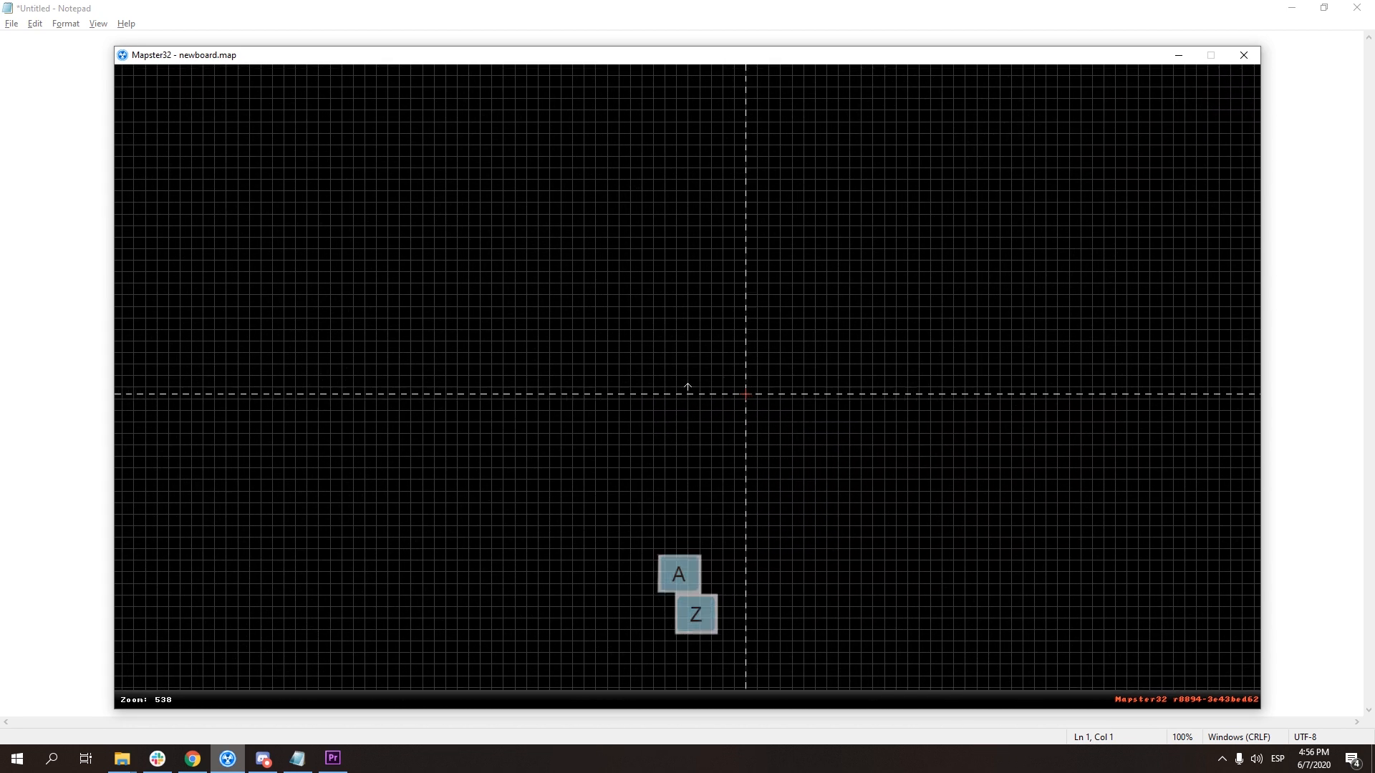
key("z")
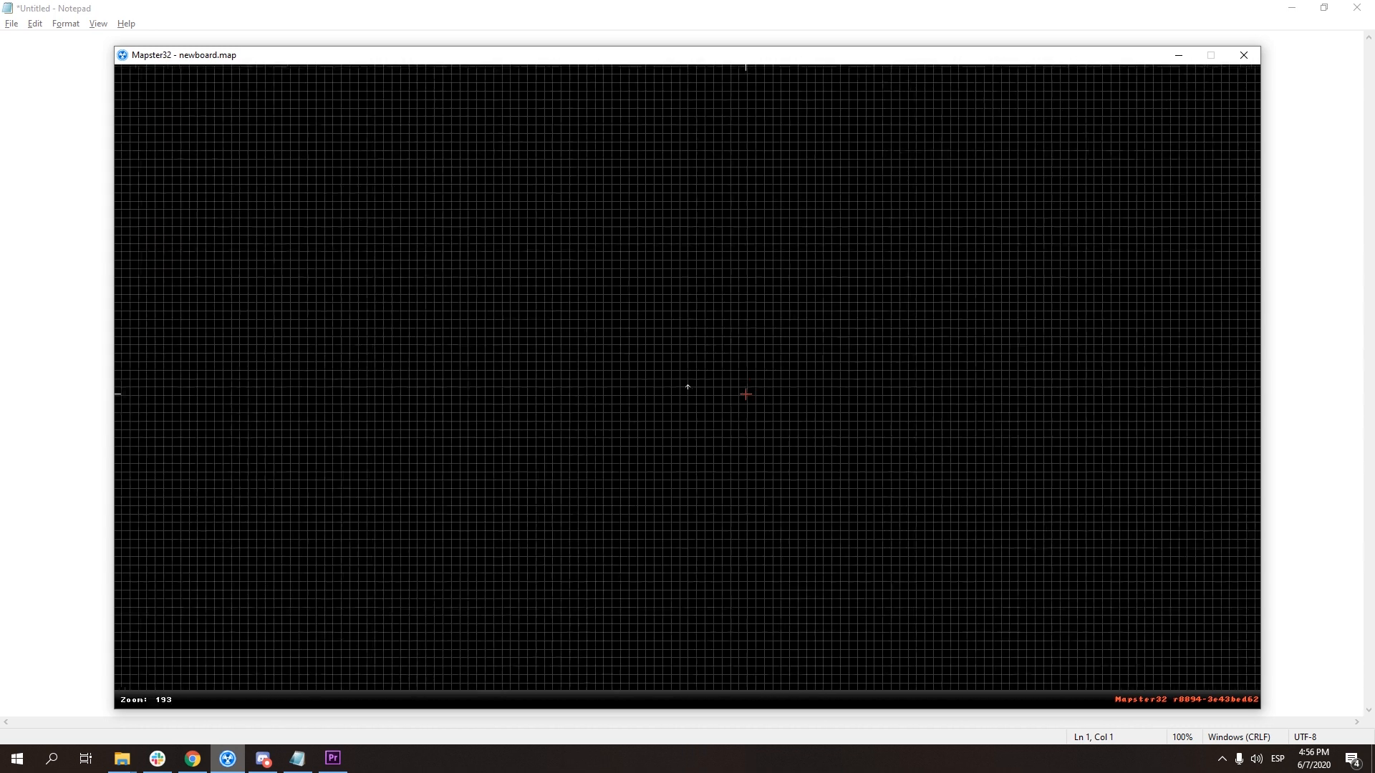
key("a")
key("a")
key("z")
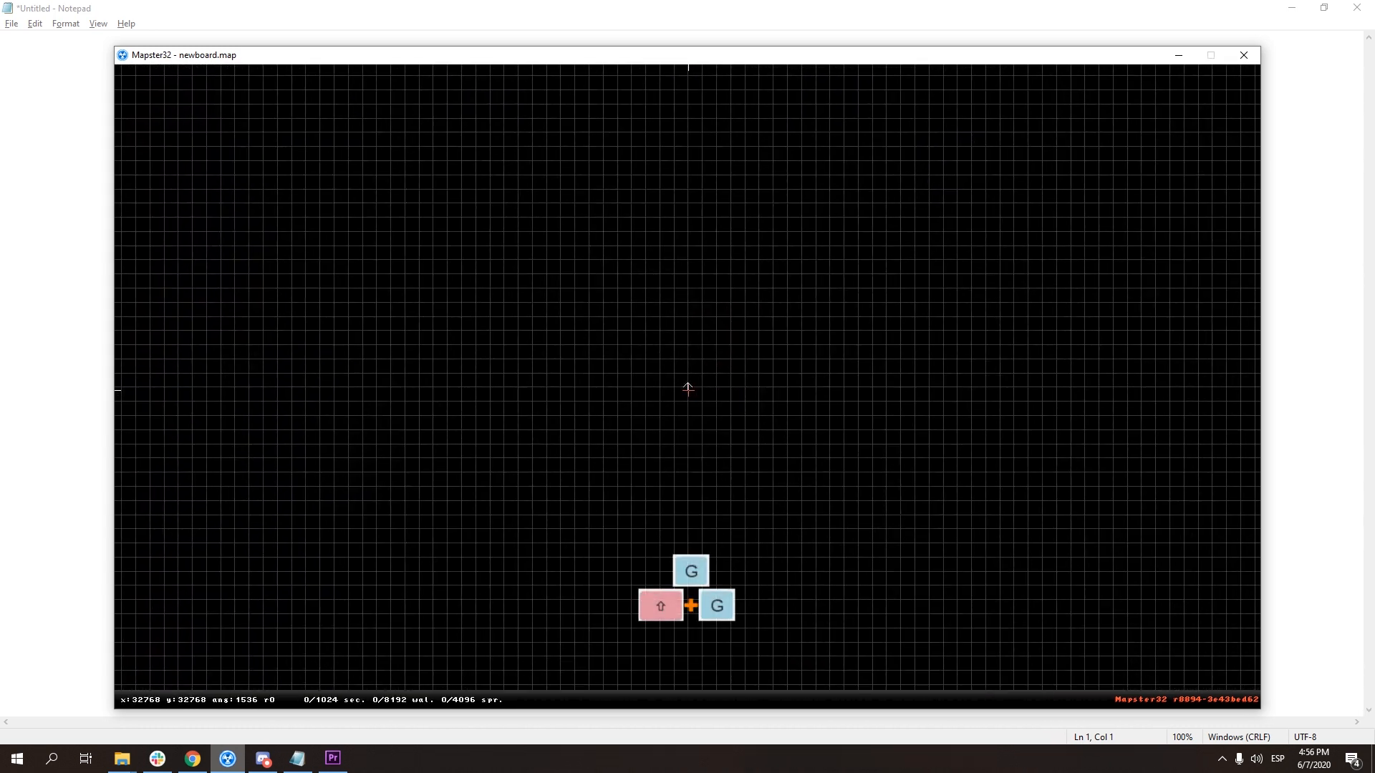
key("g")
key("g")
key("g")
key("g")
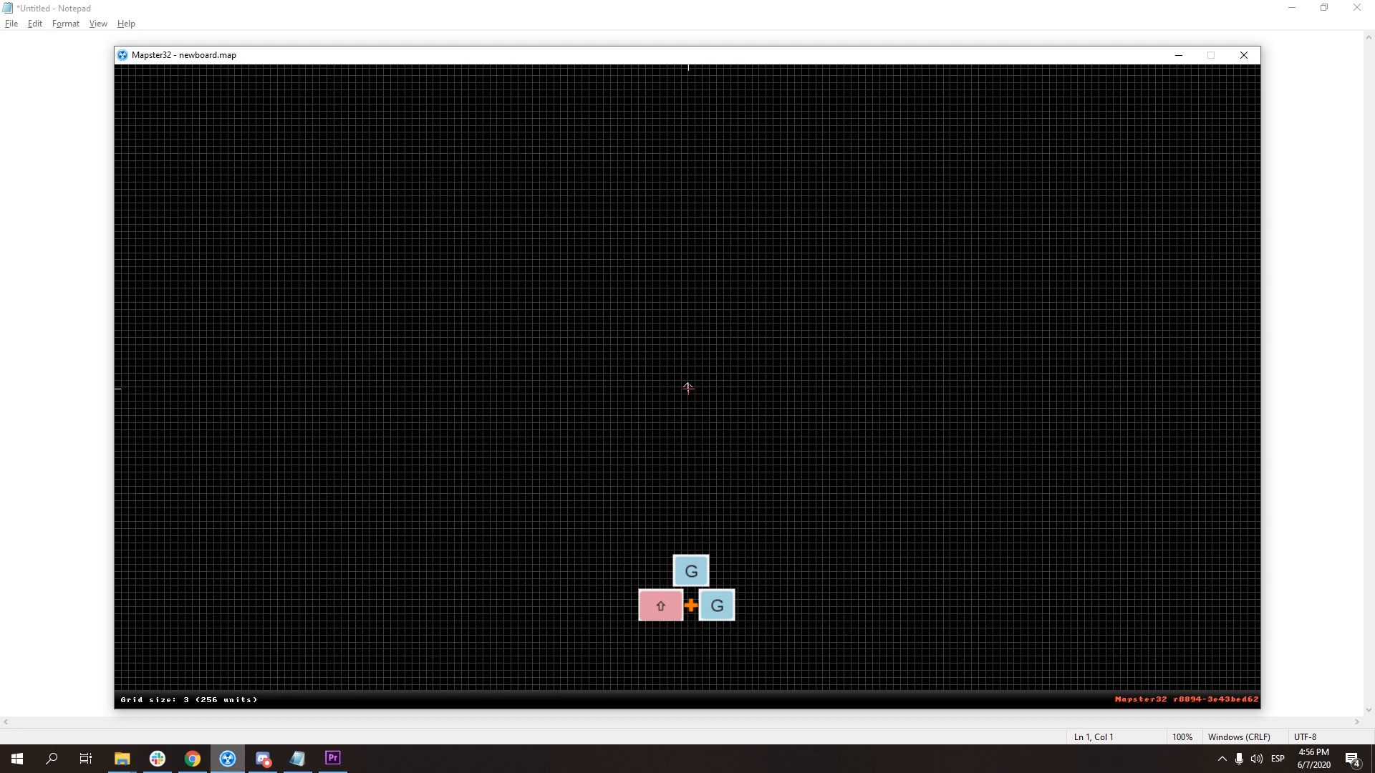
key("shift+g")
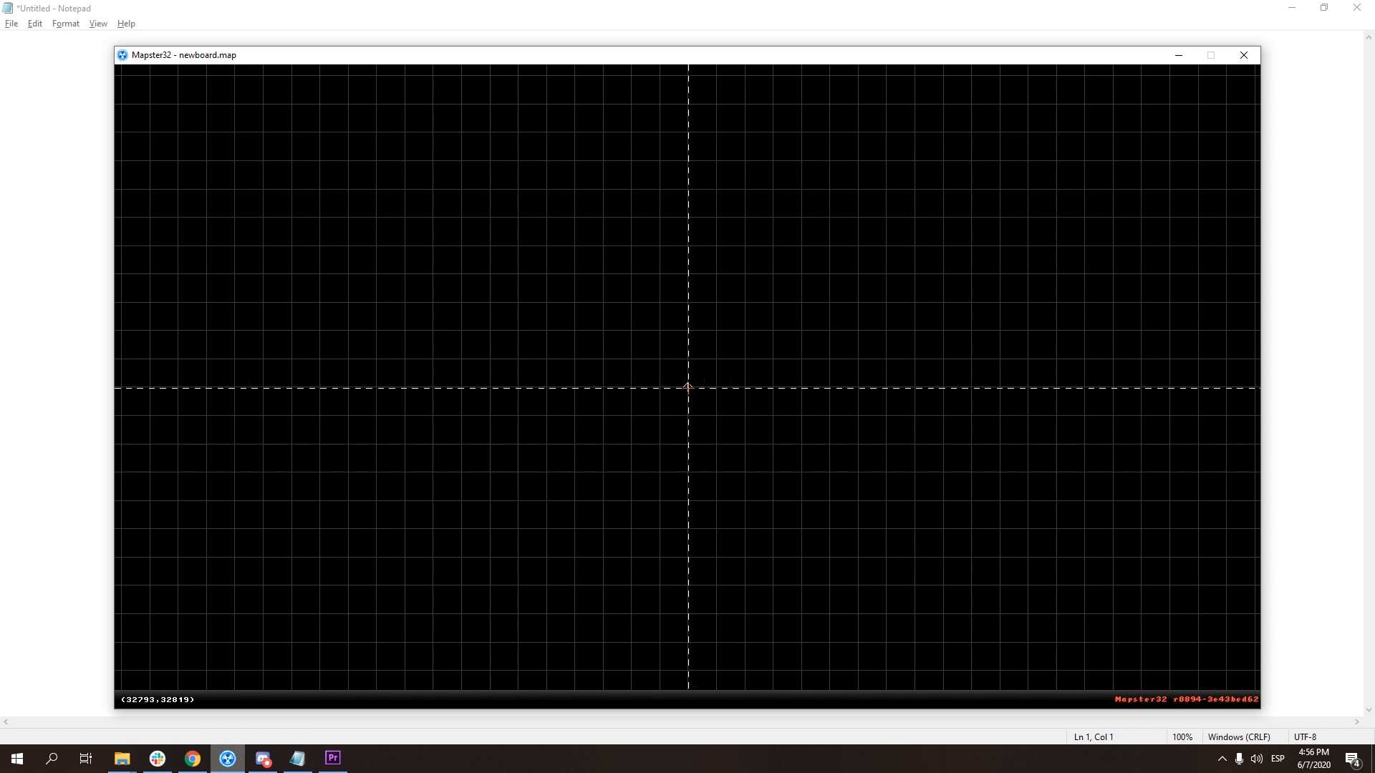
key("g")
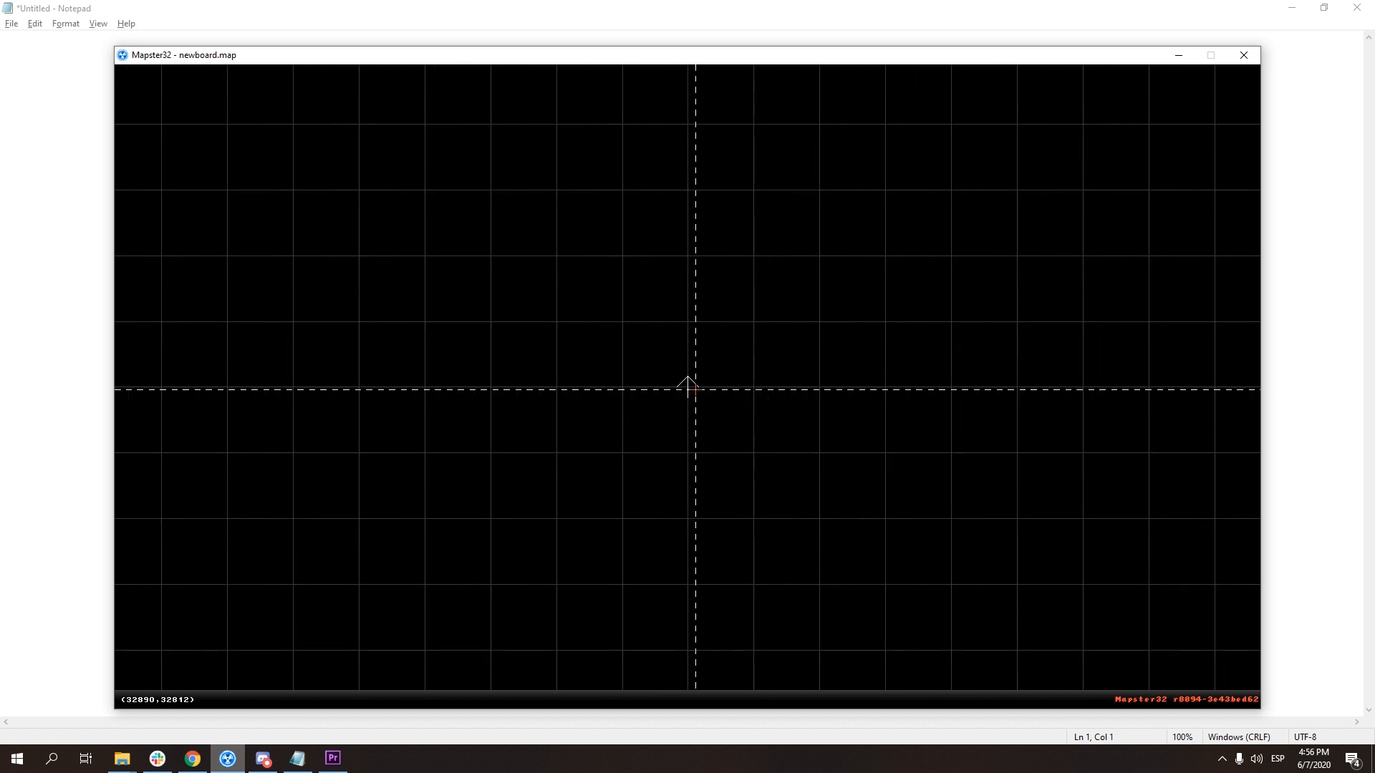
key("g")
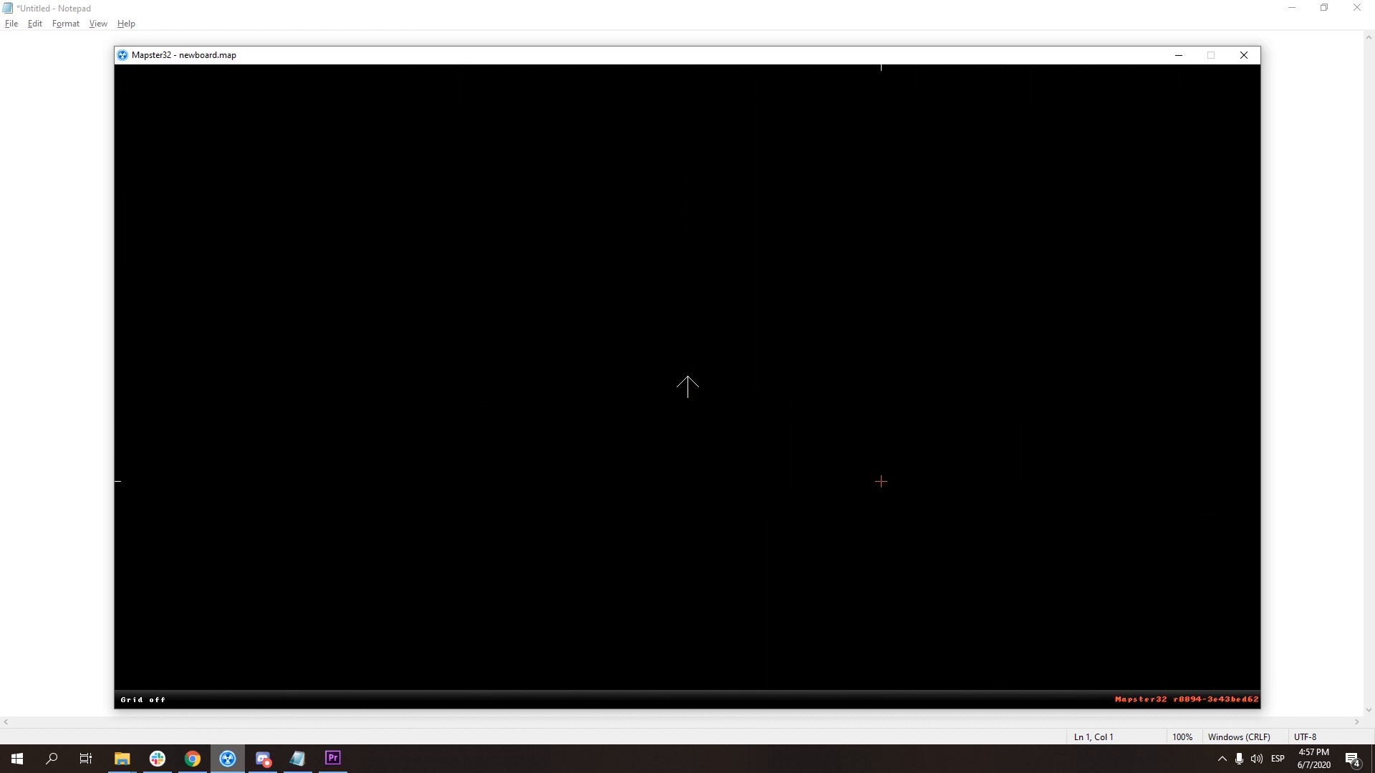
- Turn the 2D map grid back on and choose a grid size for drawing
right_click_drag(695, 385, 687, 387)
key("shift+g")
key("g")
key("g")
key("g")
key("g")
right_click_drag(690, 387, 687, 387)
key("shift+g")
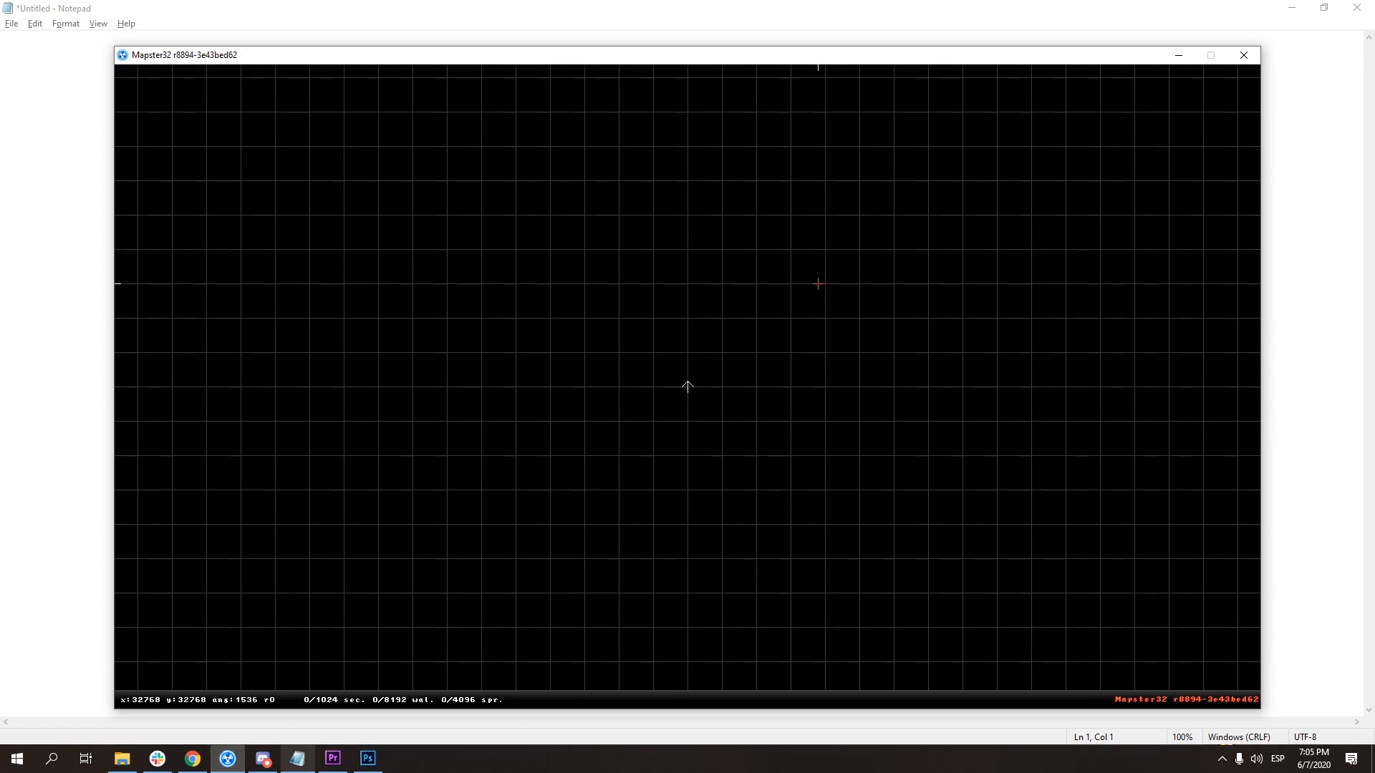
- Draw a closed rectangular sector about 11 grid squares wide and 6 high around the position arrow
key("space")
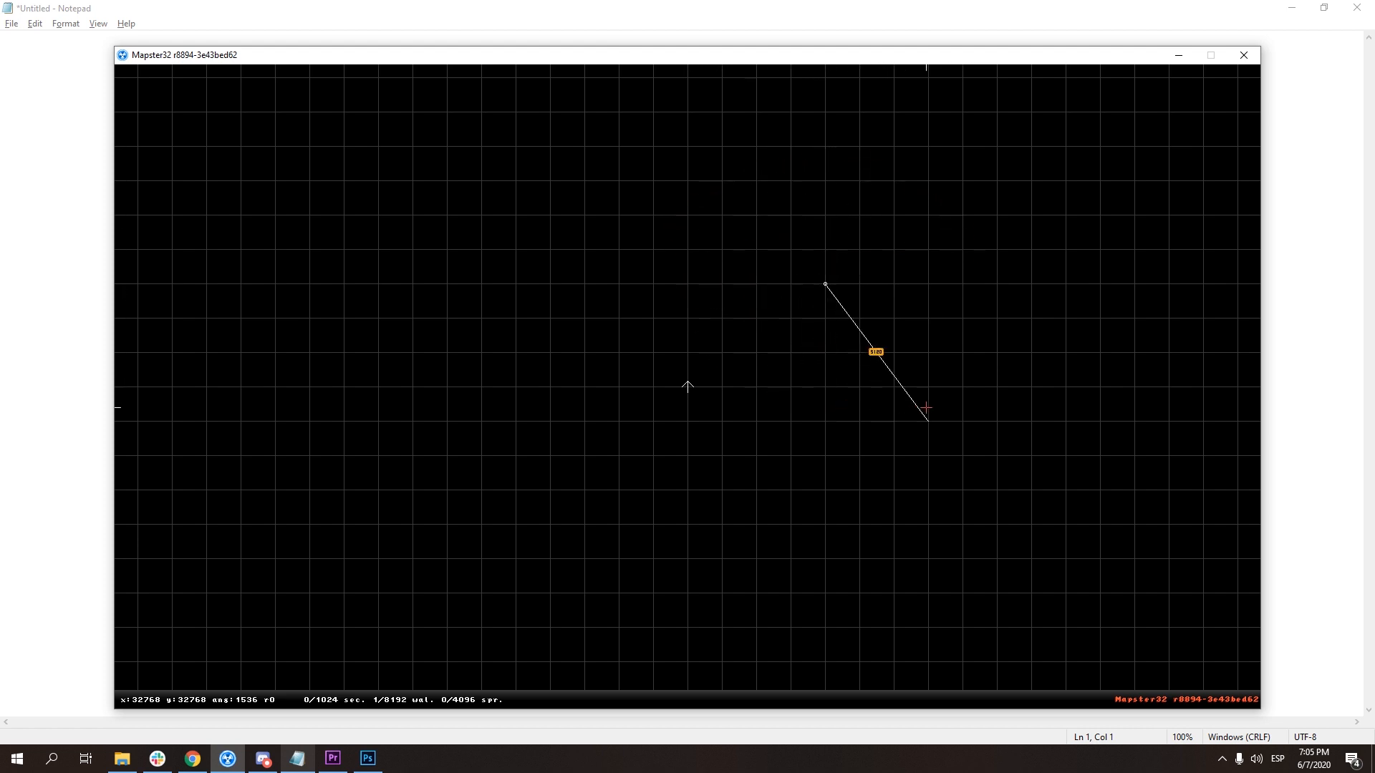
key("space")
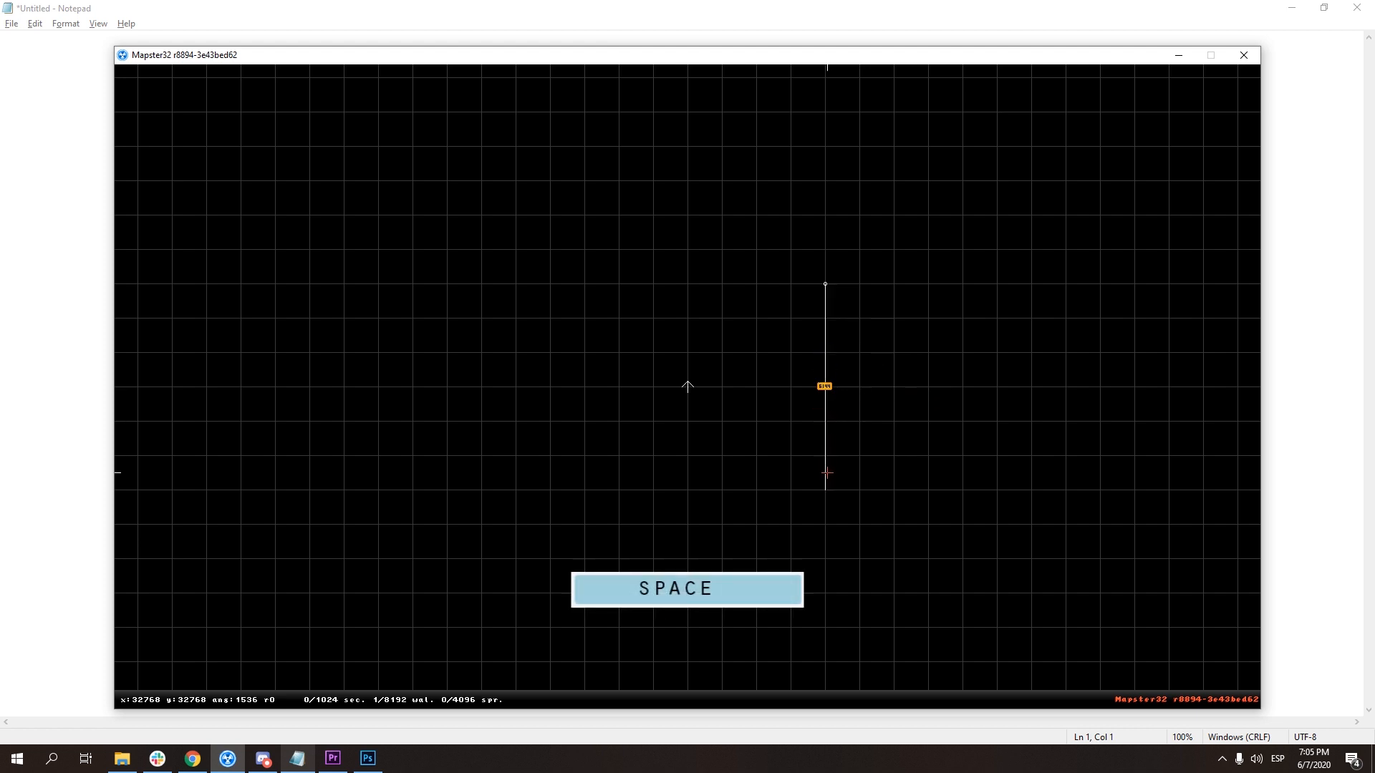
key("space")
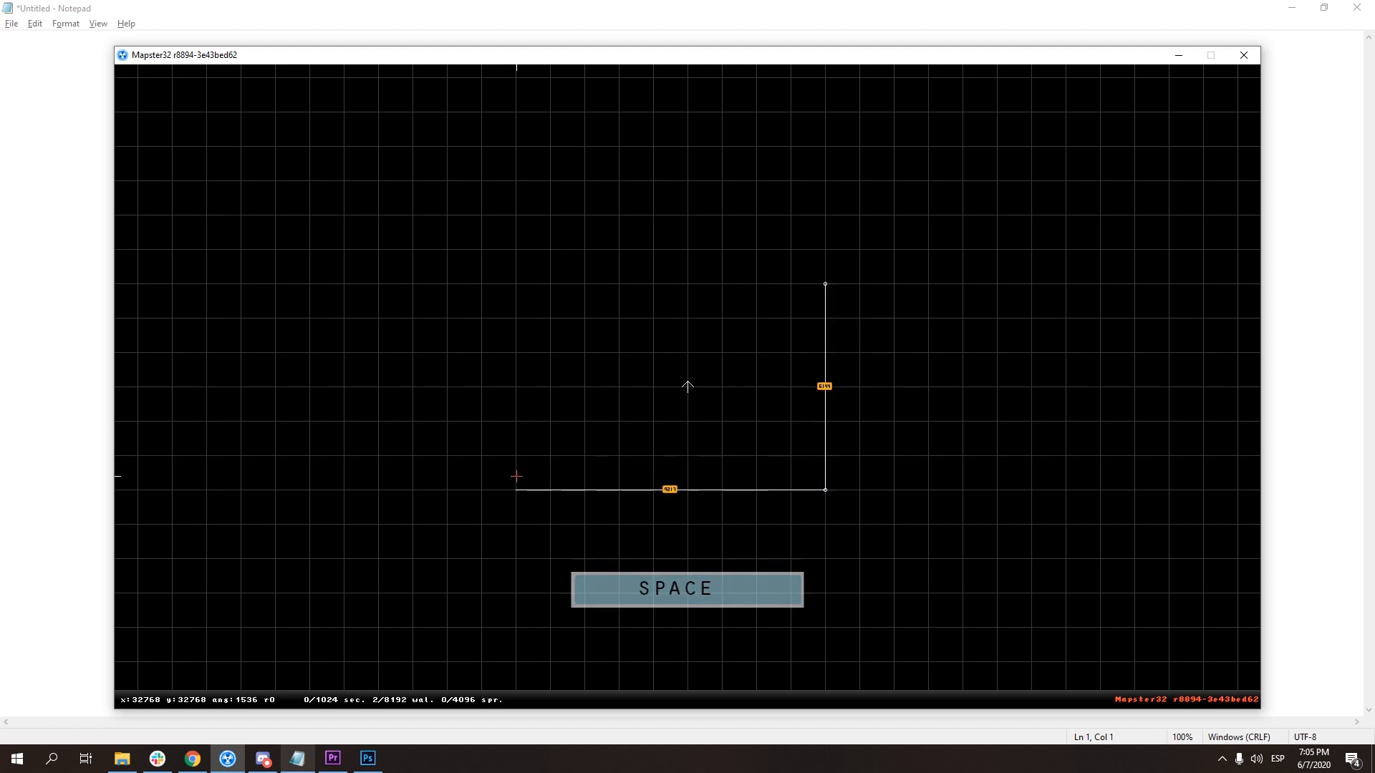
key("space")
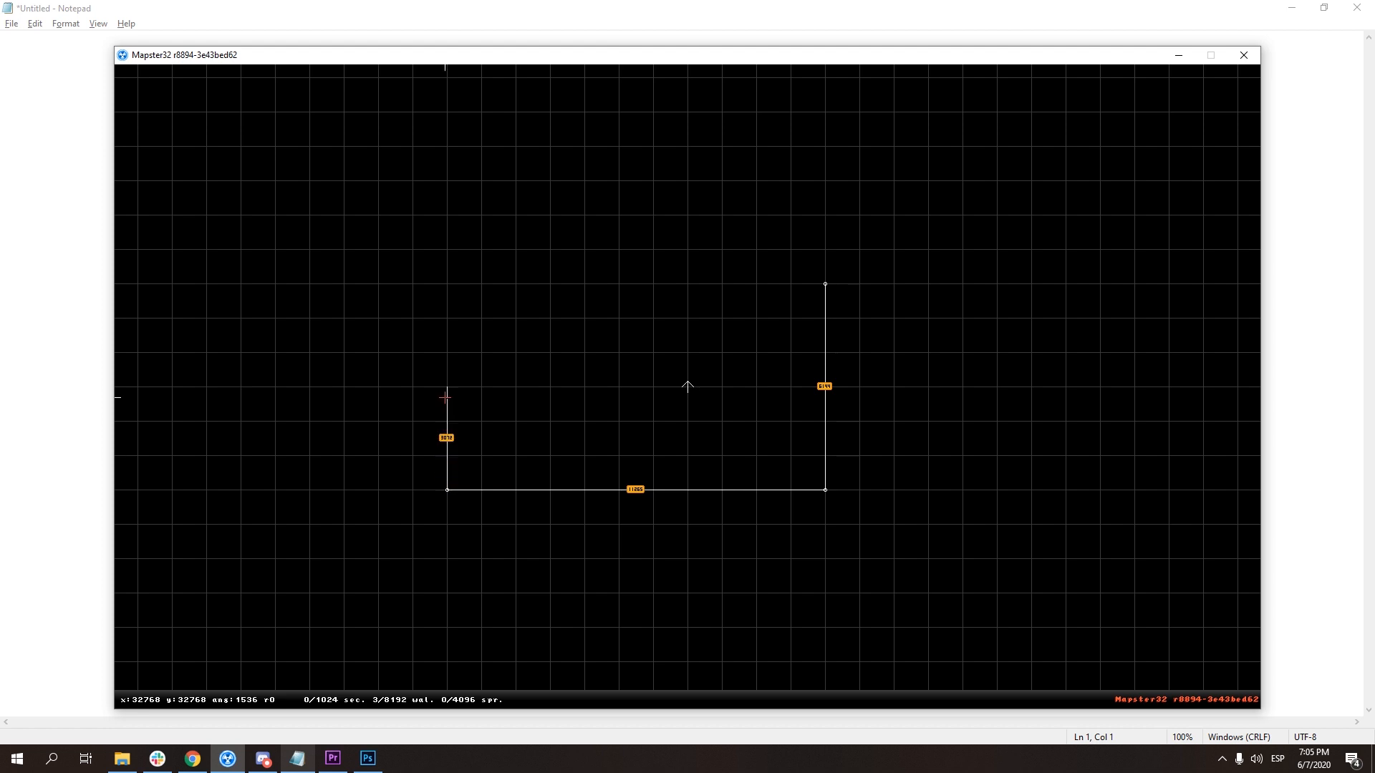
key("space")
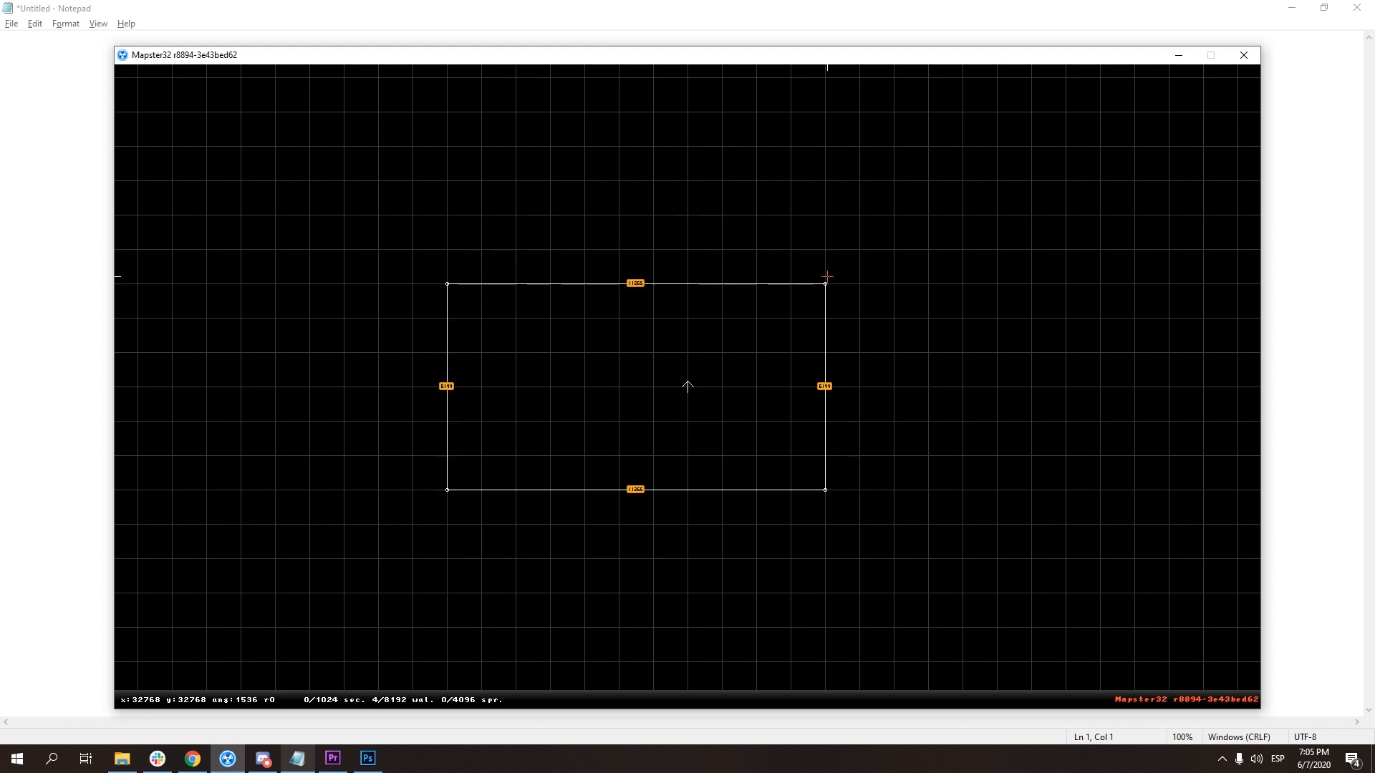
key("space")
- Move the camera position within the sector, then box-select vertices along its upper edge and shift them upward
right_click(624, 389)
left_click_drag(482, 249, 906, 284, "shift")
left_click_drag(890, 281, 889, 256)
- Switch to the 3D view and examine the room's walls, floor and ceiling from different positions, angles and heights
key("Return")
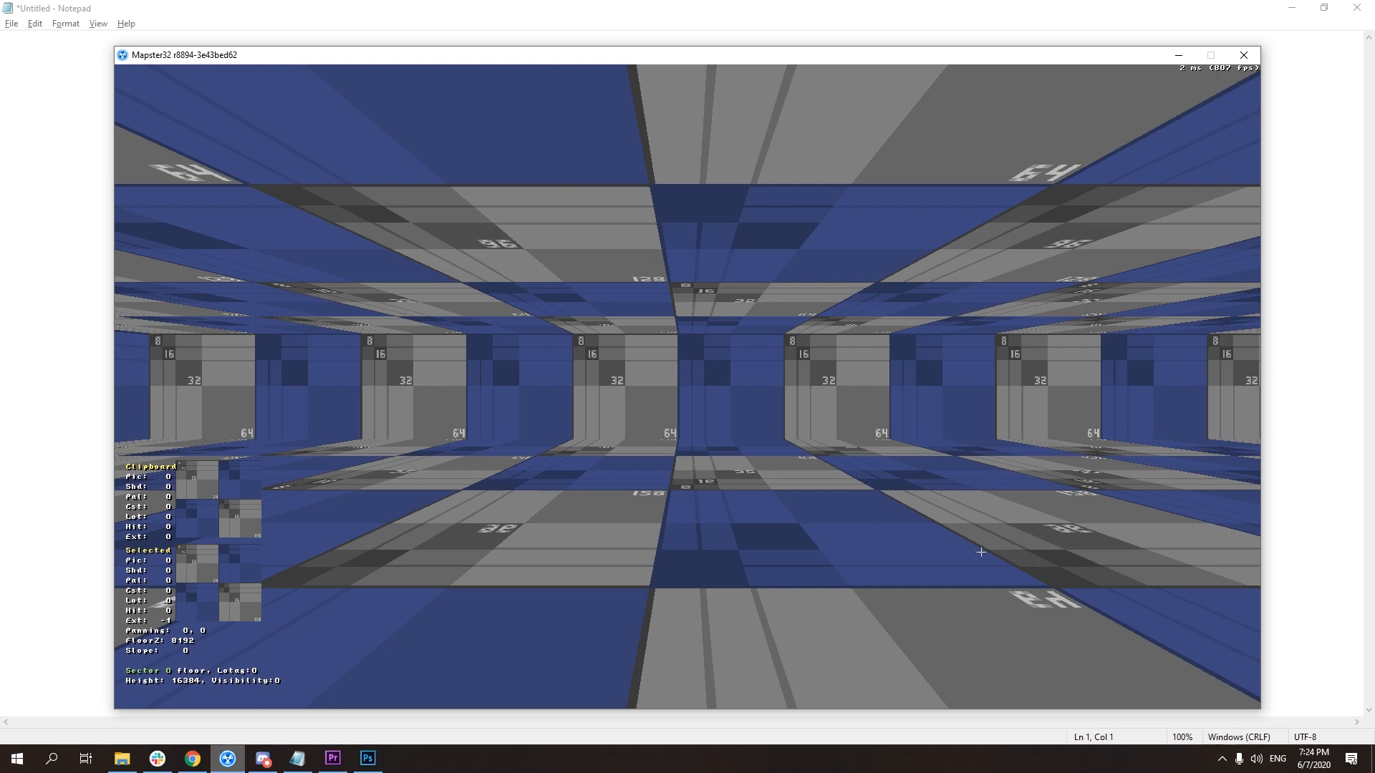
key("Up")
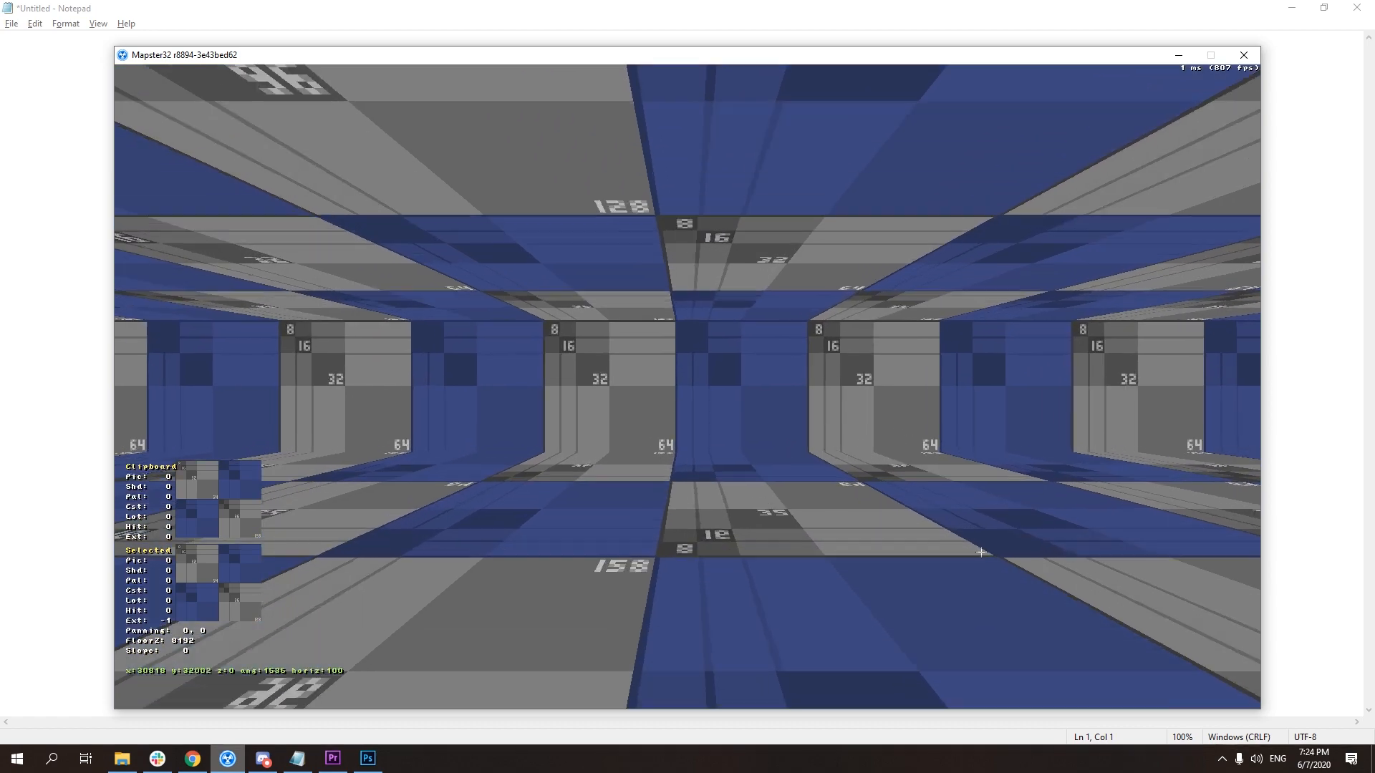
key("Down")
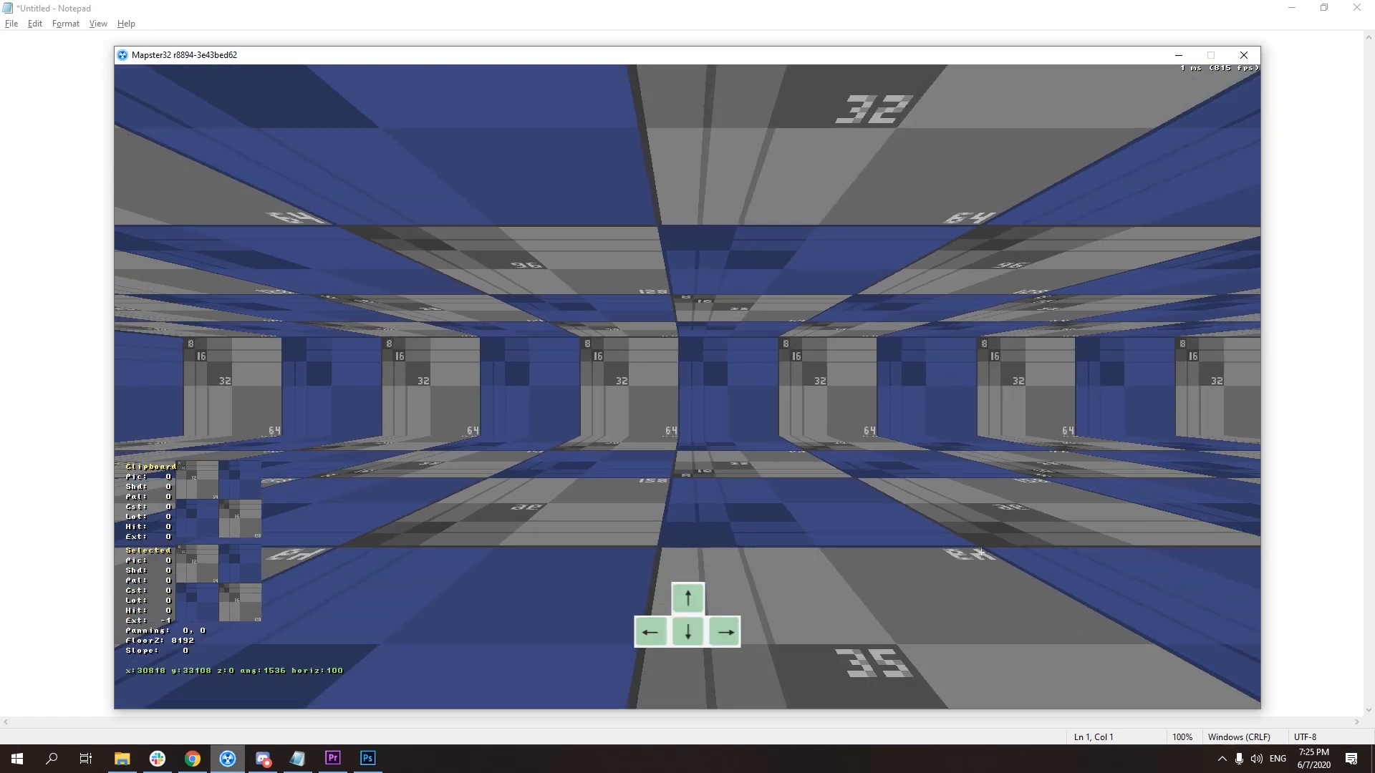
key("Right")
key("Up")
key("Down")
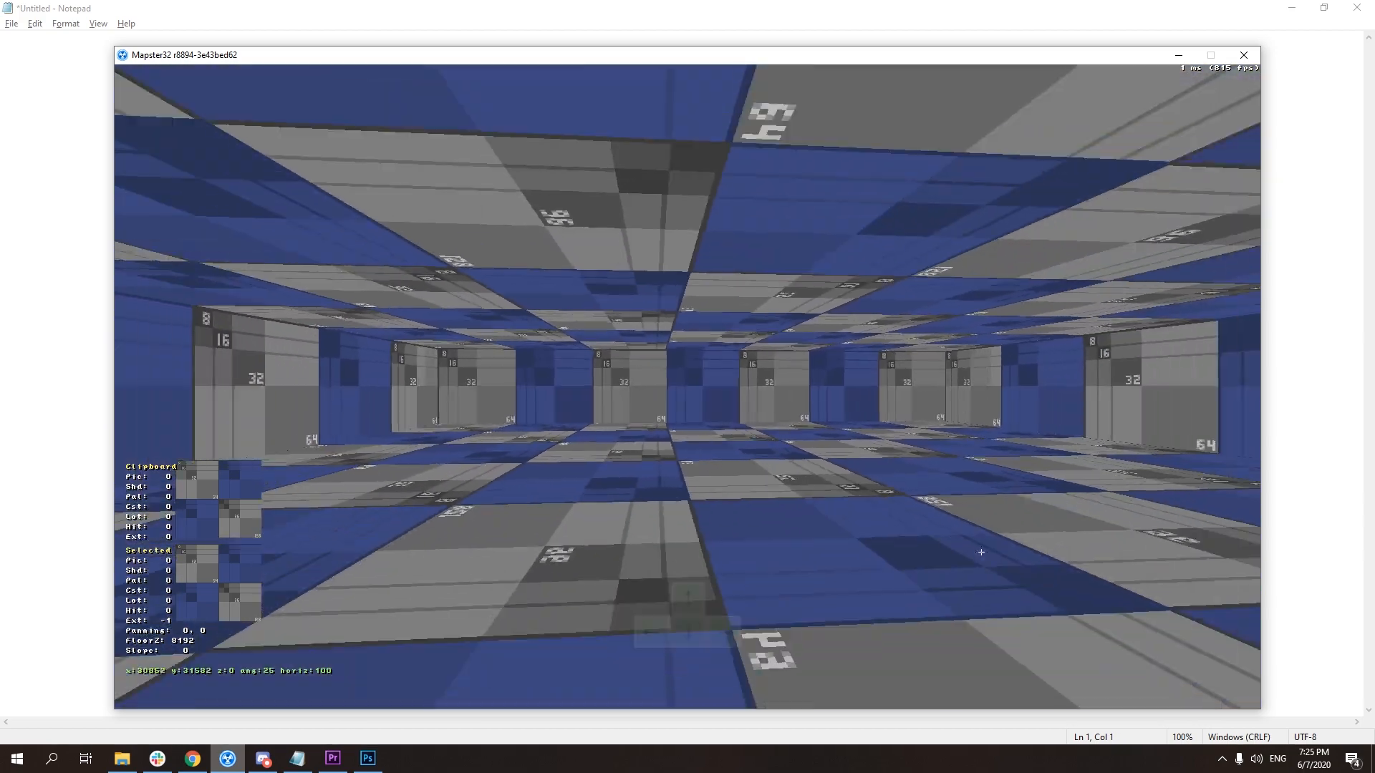
key("Left")
key("Up")
key("Right")
key("Right")
key("Up")
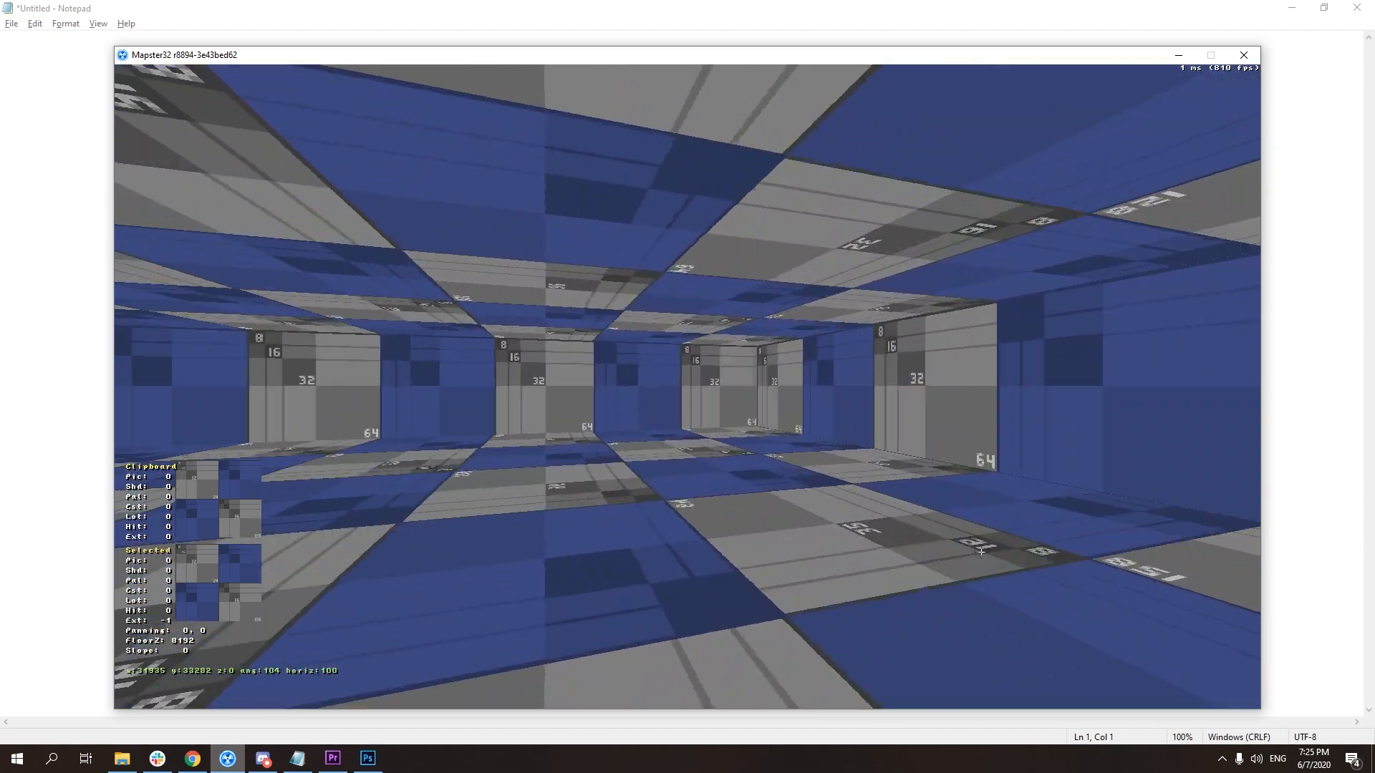
key("Left")
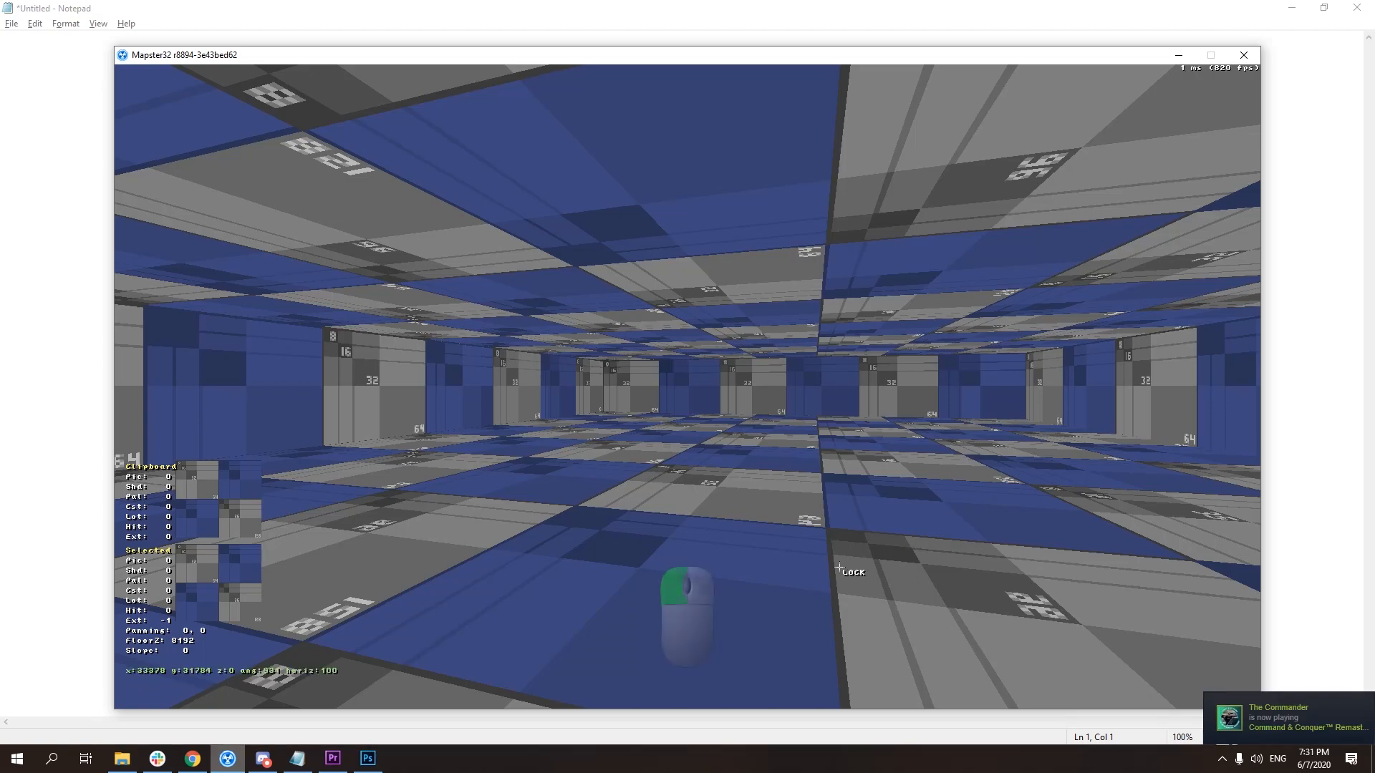
key("Up")
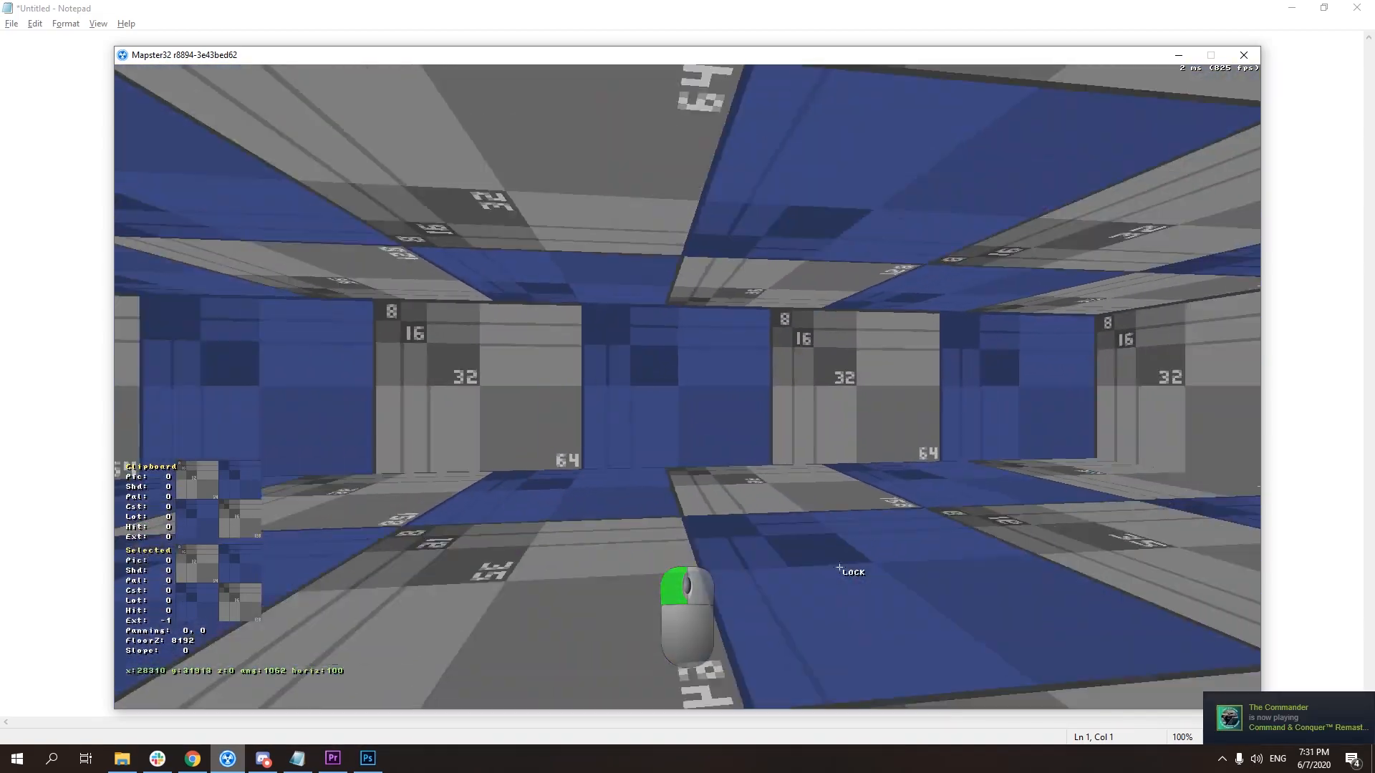
left_click_drag(840, 568, 839, 568)
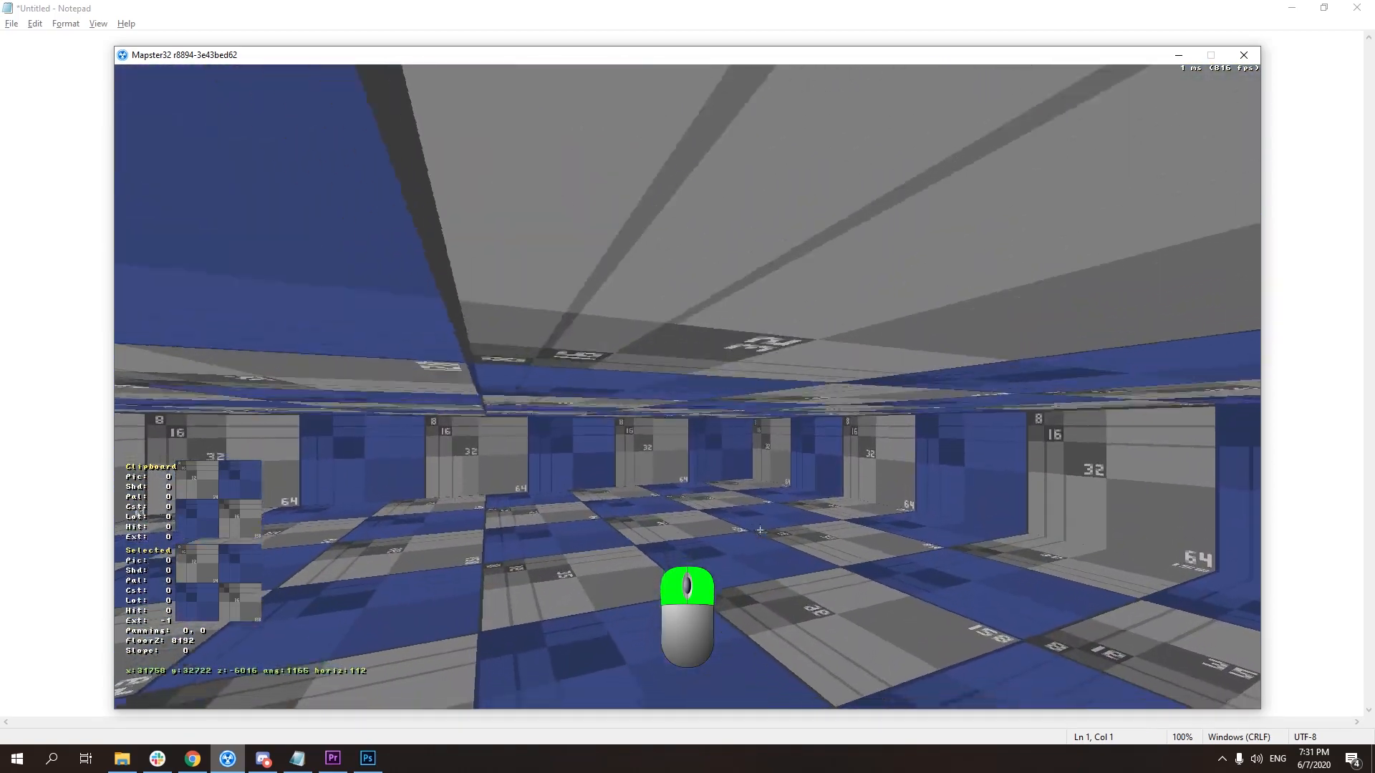
right_click_drag(760, 530, 760, 530)
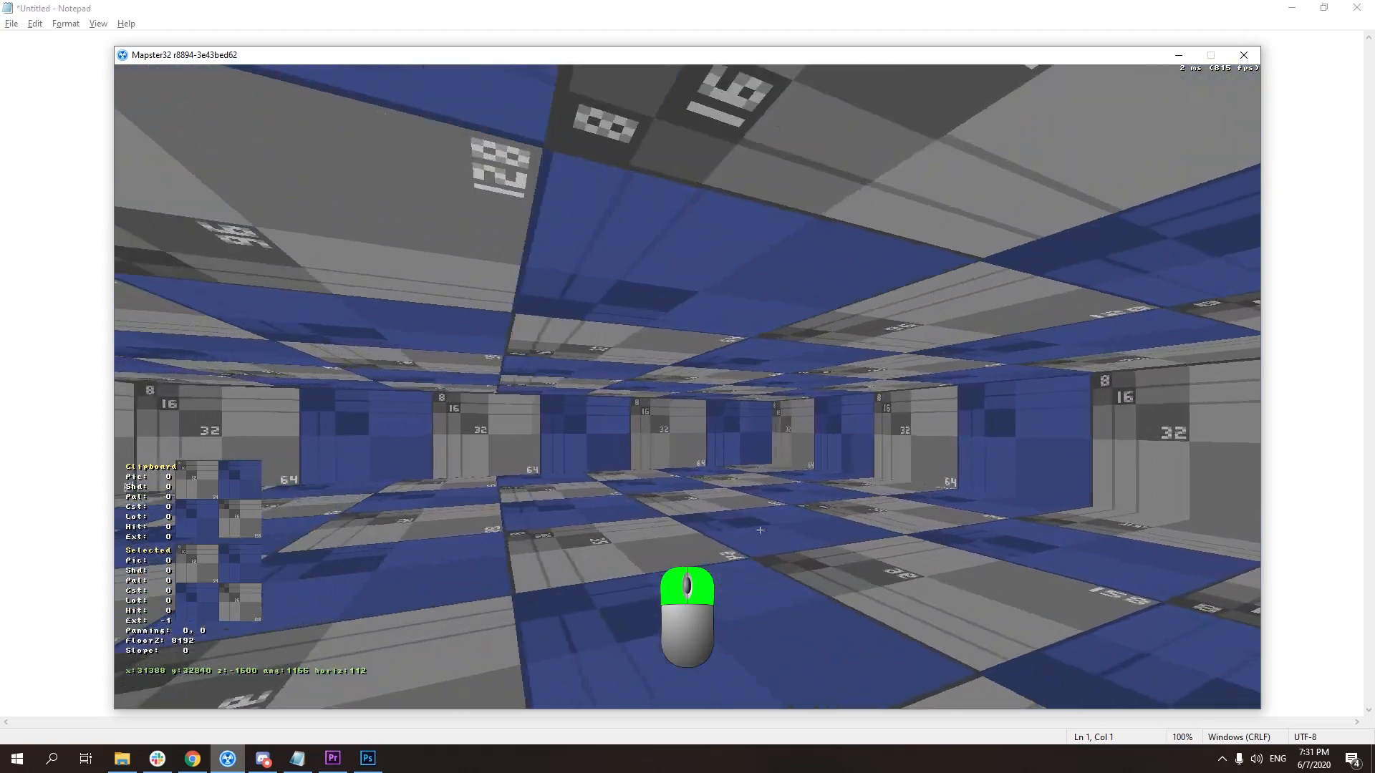
right_click_drag(759, 529, 964, 537)
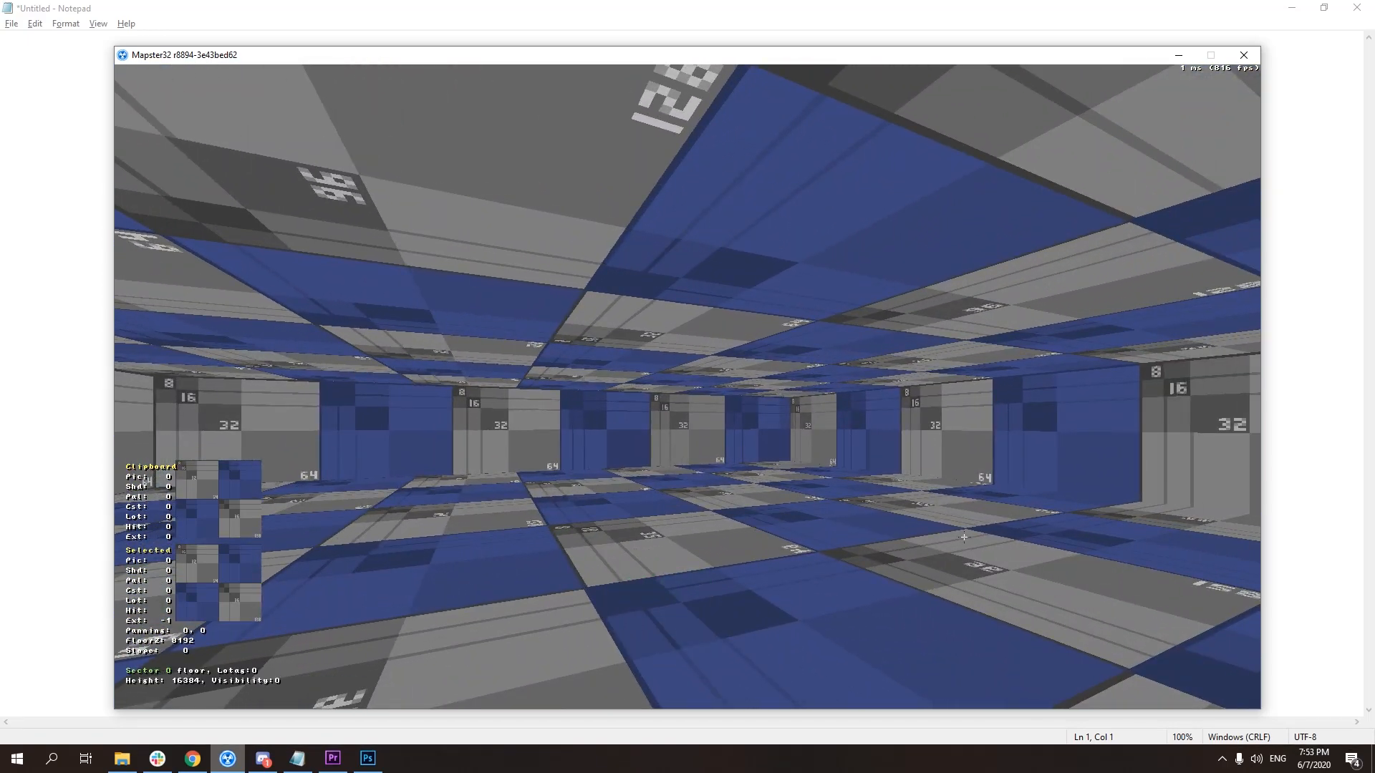
- Open the tile browser for the room's long wall and show all available tiles
key("v")
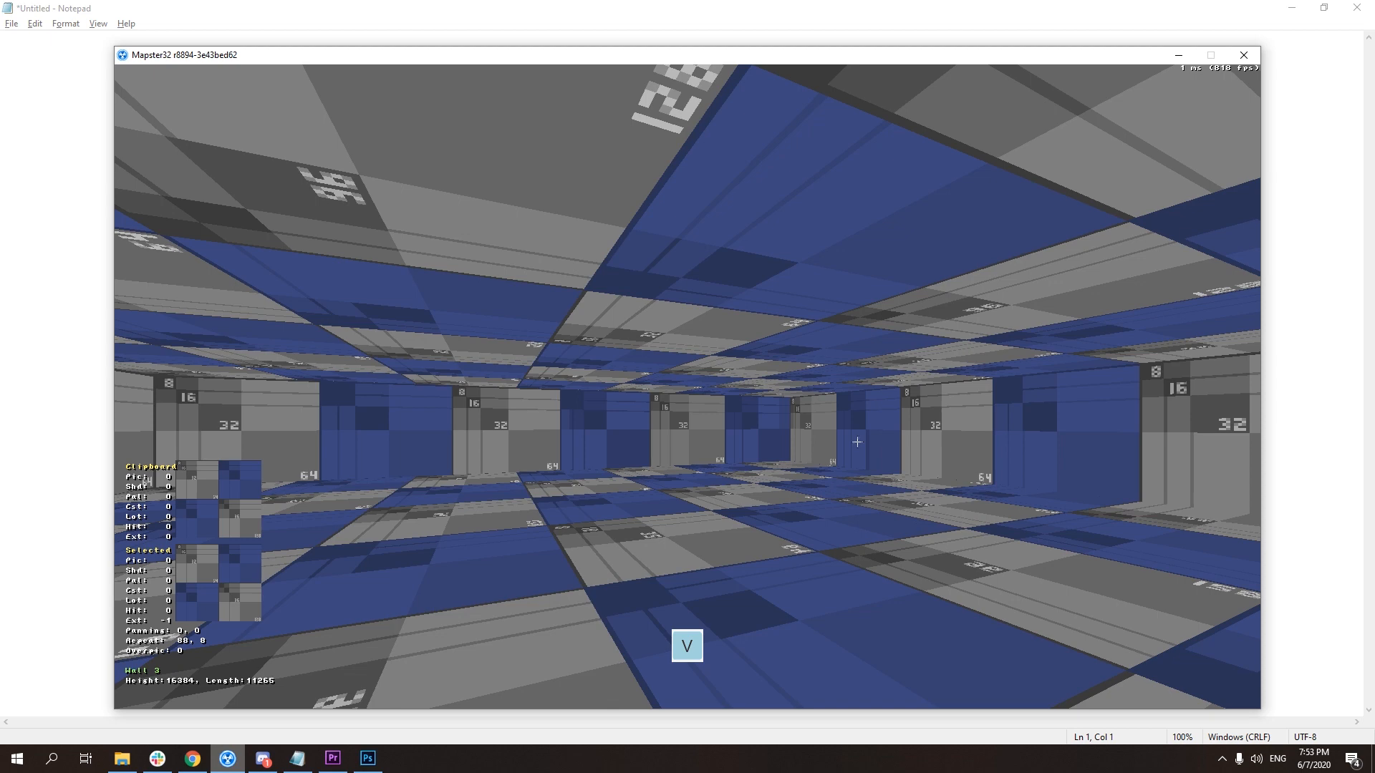
key("v")
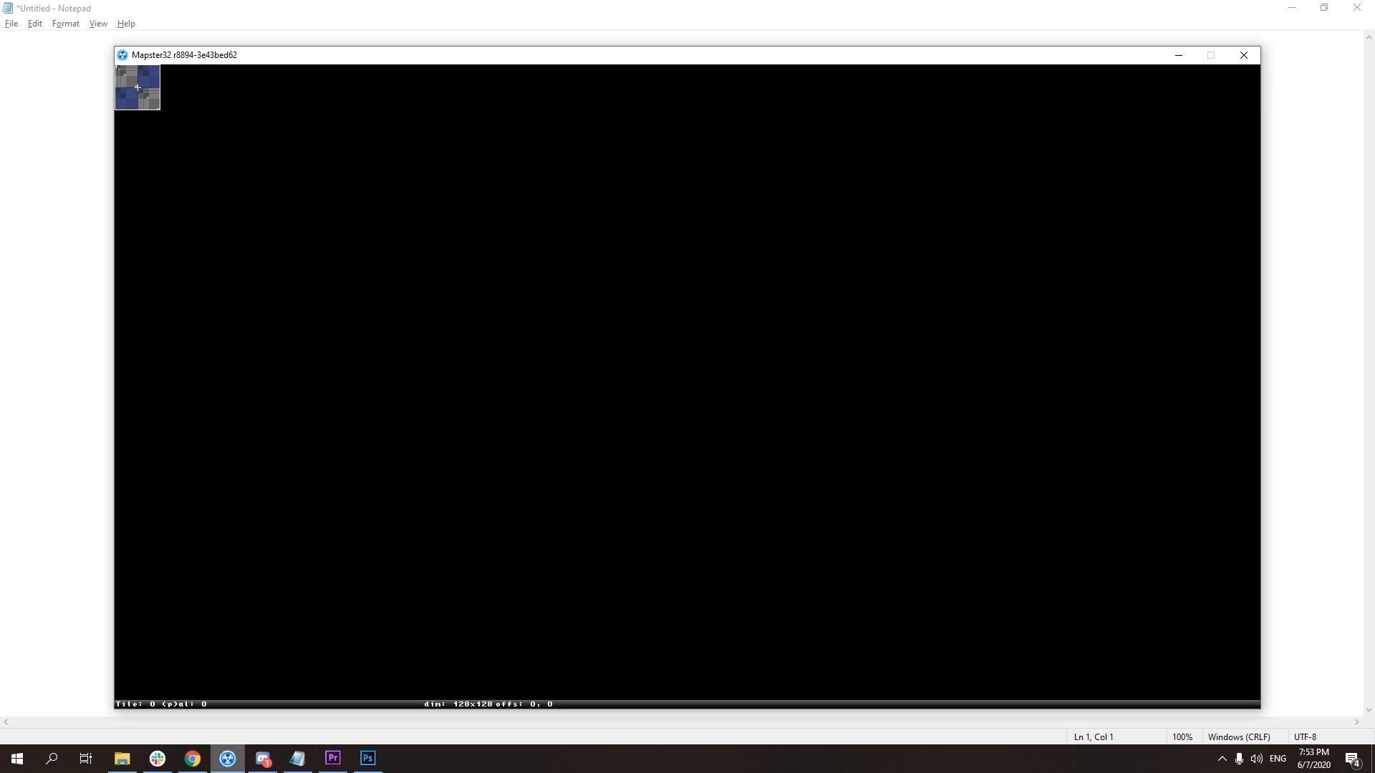
key("v")
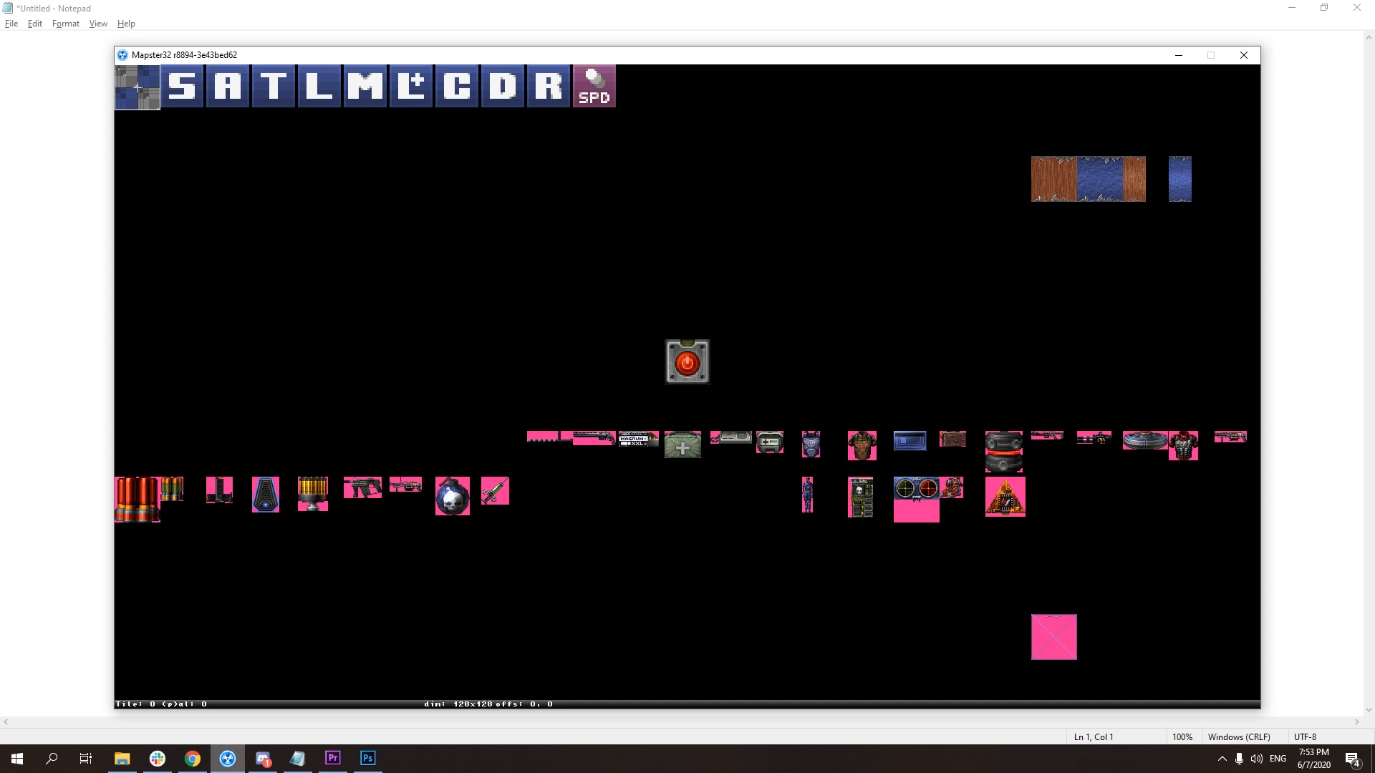
- Look through the first sections of the tile list row by row
key("Right")
key("Down")
key("Right")
key("Down")
key("Right")
key("Down")
key("Right")
key("Down")
key("Right")
key("Down")
key("Right")
key("Down")
key("Right")
key("Down")
key("Right")
key("Right")
key("Down")
key("Right")
key("Down")
key("Down")
key("Down")
key("Down")
key("Down")
key("Down")
key("Down")
key("Down")
key("Down")
key("Down")
key("Down")
key("Down")
key("Down")
key("Down")
key("Down")
key("Down")
key("Down")
key("Down")
key("Down")
key("Down")
key("Down")
key("Down")
key("Up")
key("Up")
key("Up")
key("Up")
key("Up")
key("Up")
key("Up")
key("Up")
key("Up")
key("Up")
key("Up")
key("Up")
key("Up")
key("Up")
key("Up")
key("Up")
key("Up")
key("Up")
key("Up")
key("Up")
key("Down")
key("Down")
key("Down")
key("Down")
key("Down")
key("Down")
key("Down")
key("Down")
key("Up")
key("Up")
key("Up")
key("Up")
key("Up")
key("Up")
key("Up")
key("Up")
key("Up")
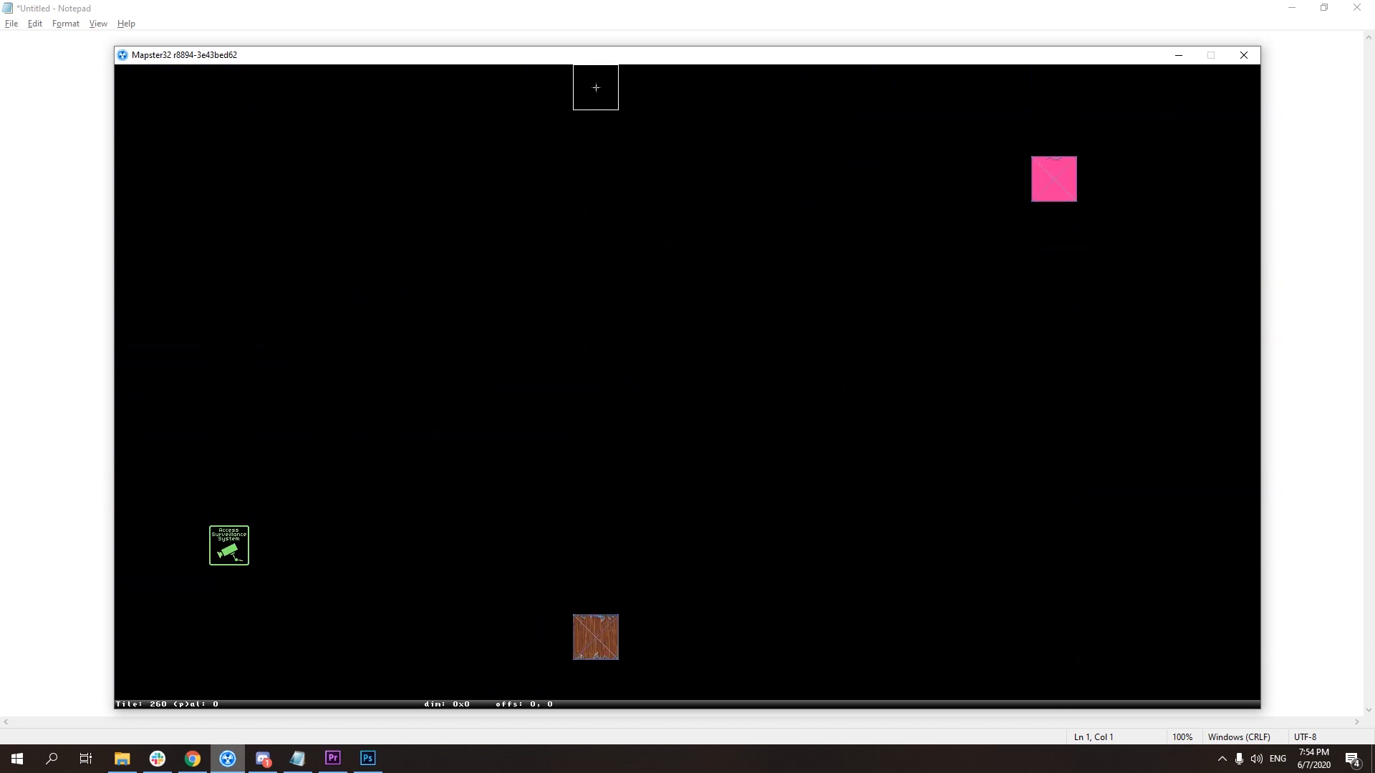
- Page through the rest of the tile list, examining the character sprites and font tiles
key("Page_Up")
key("Down")
key("Down")
key("Down")
key("Down")
key("Down")
key("Down")
key("Down")
key("Down")
key("Down")
key("Page_Down")
key("Page_Down")
key("Page_Down")
key("Page_Down")
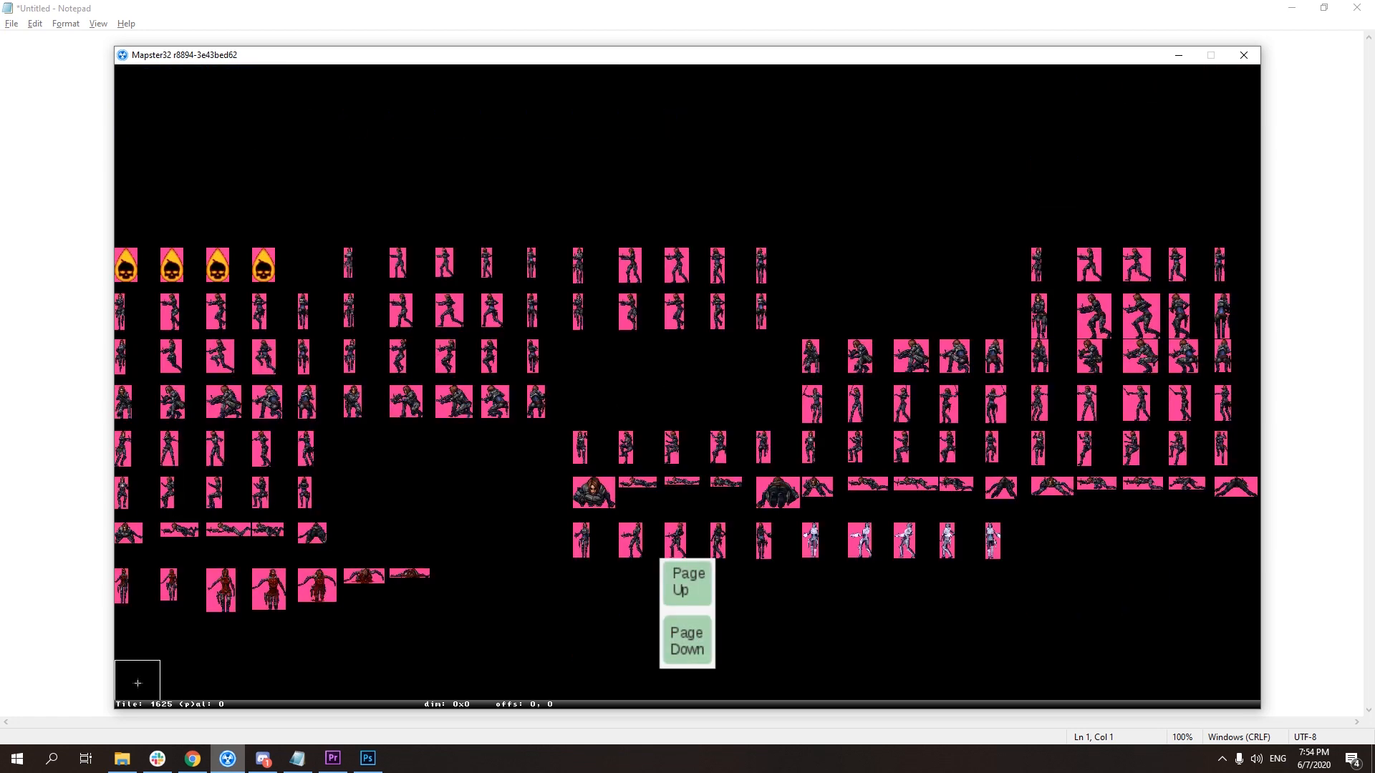
key("Page_Down")
key("Page_Down")
key("Page_Down")
key("Page_Down")
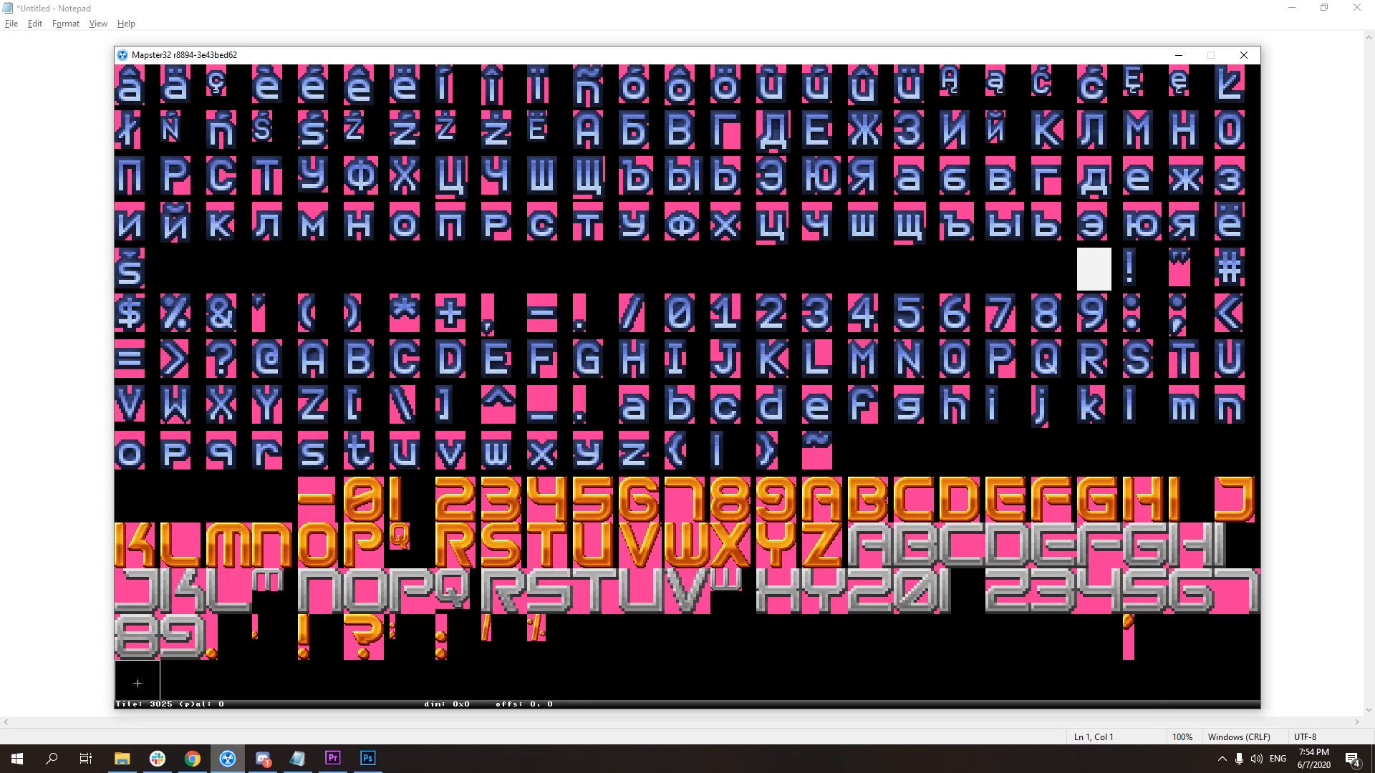
key("Page_Down")
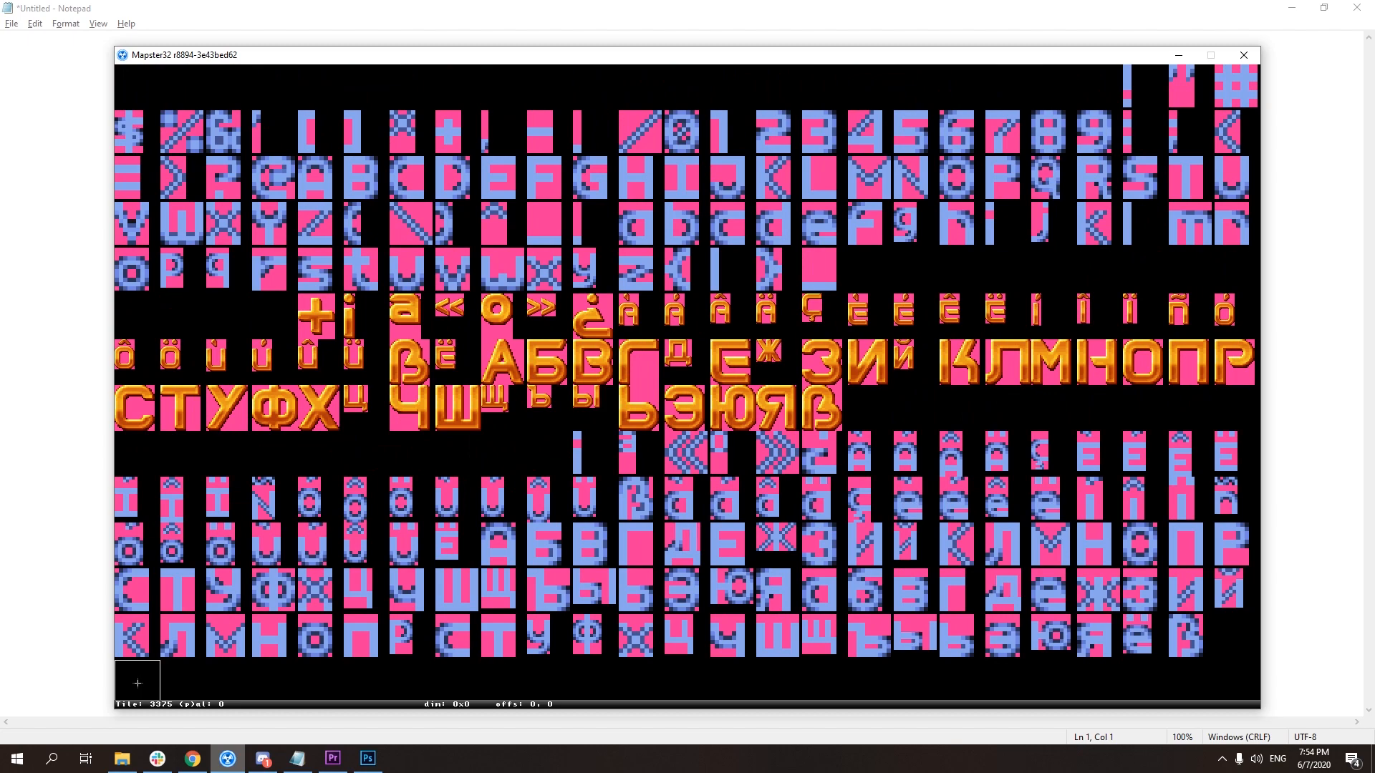
- Apply the brown ribbed tile 6213 to the long wall and copy that wall's texture to the clipboard
scroll(138, 683, "down", 5)
key("e")
scroll(1009, 683, "down", 5)
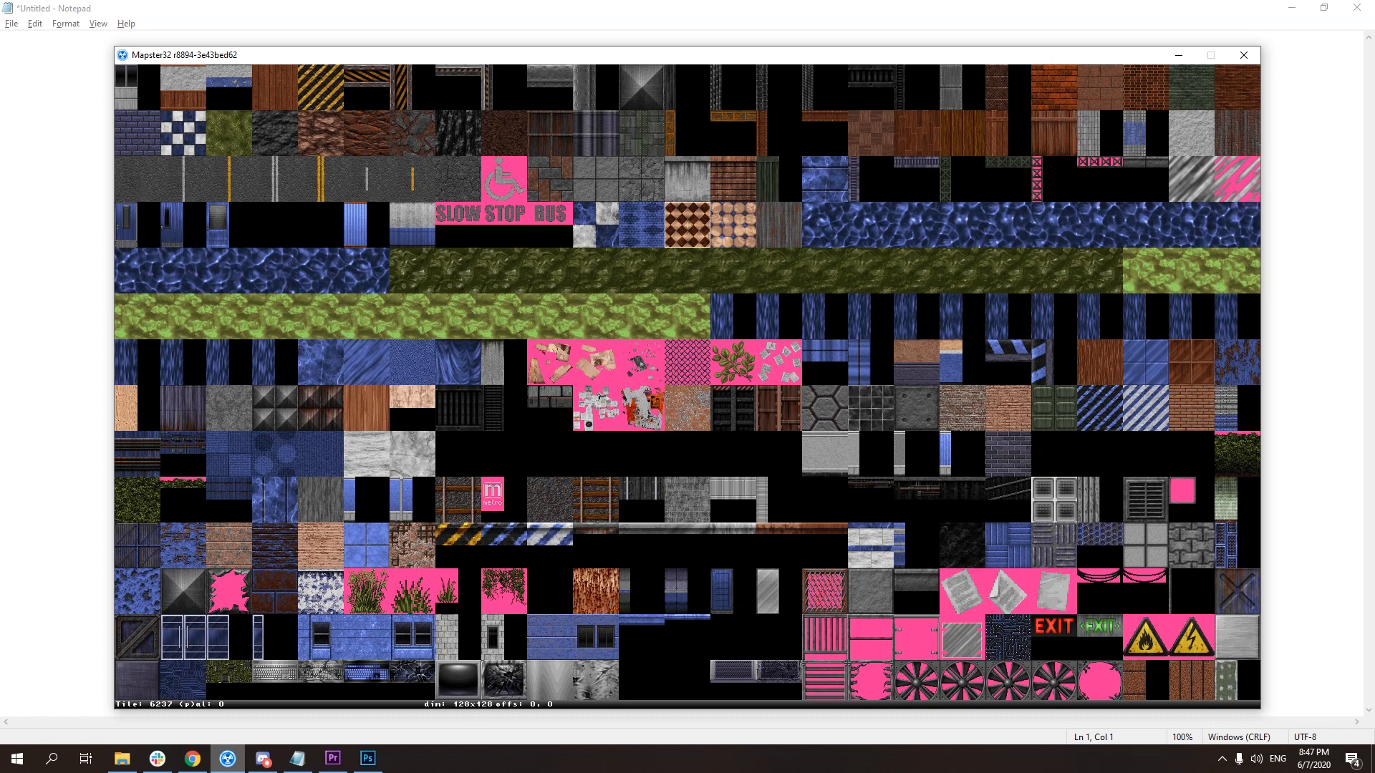
key("Return")
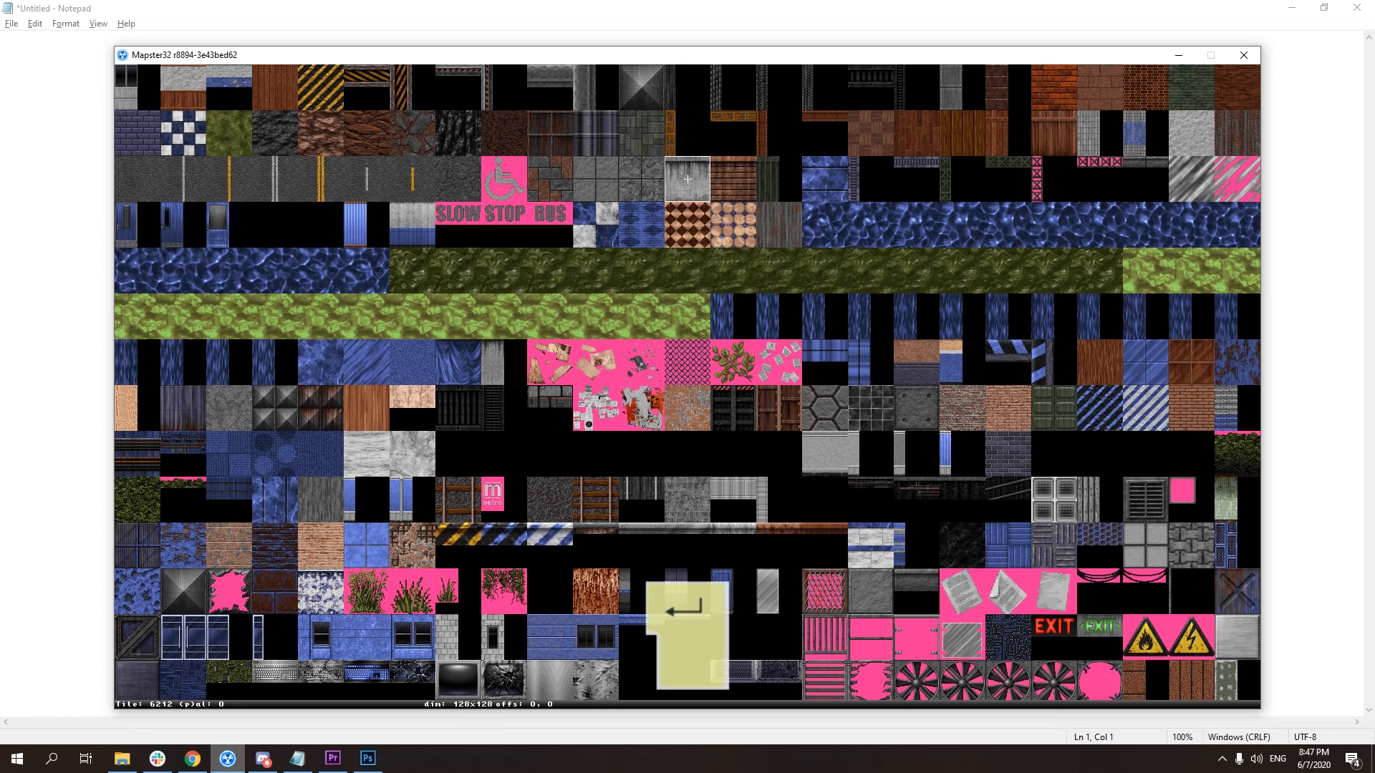
key("Return")
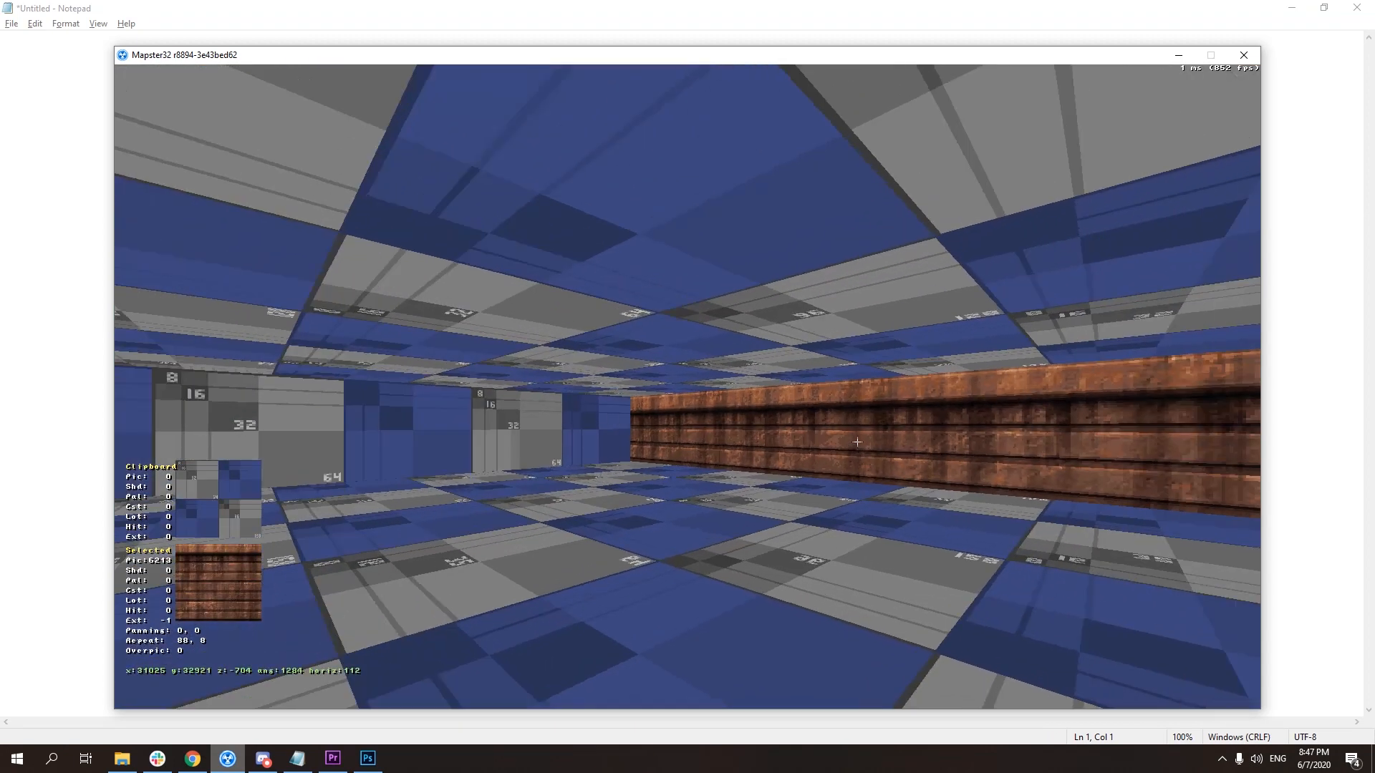
key("Tab")
key("Tab")
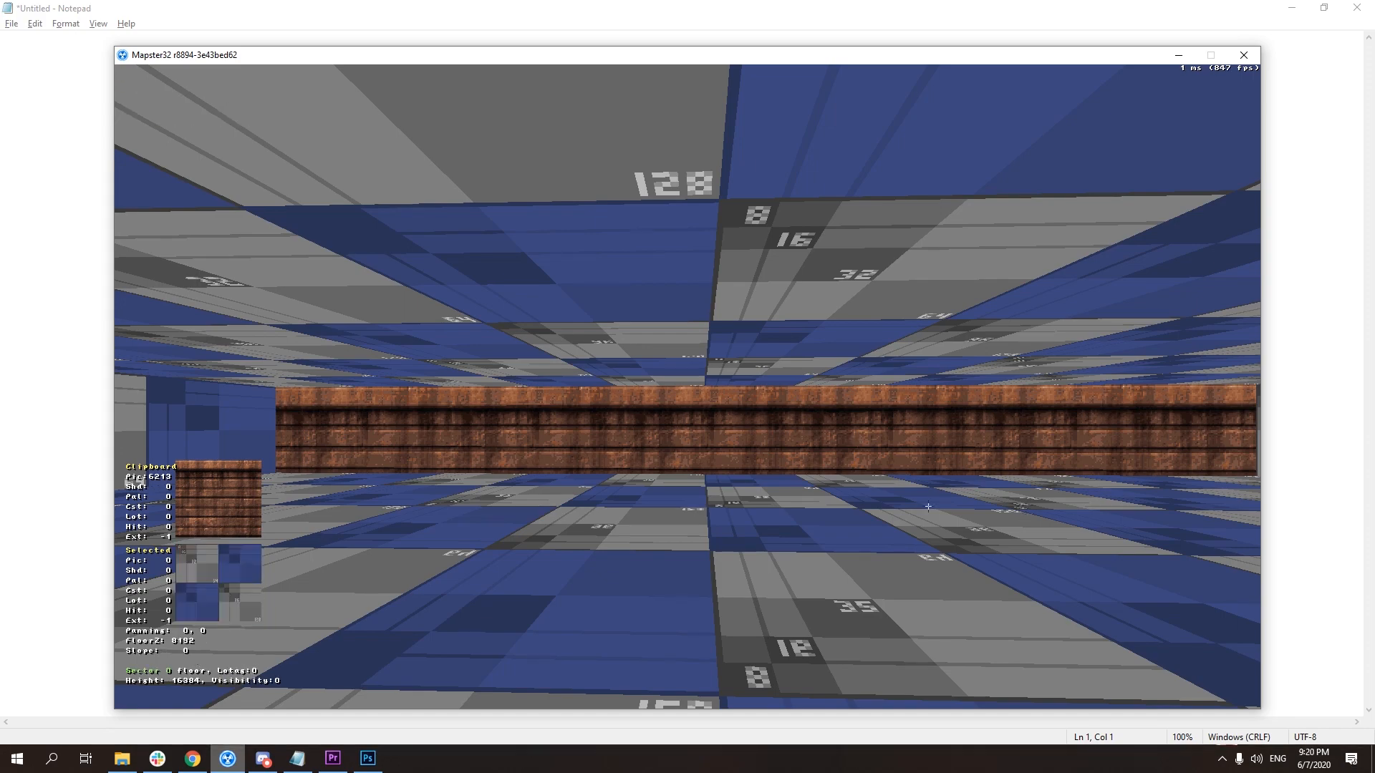
- Paste the copied brown ribbed tile 6213 onto the remaining untextured walls of the room
key("Up")
right_click_drag(928, 507, 859, 482)
key("Tab")
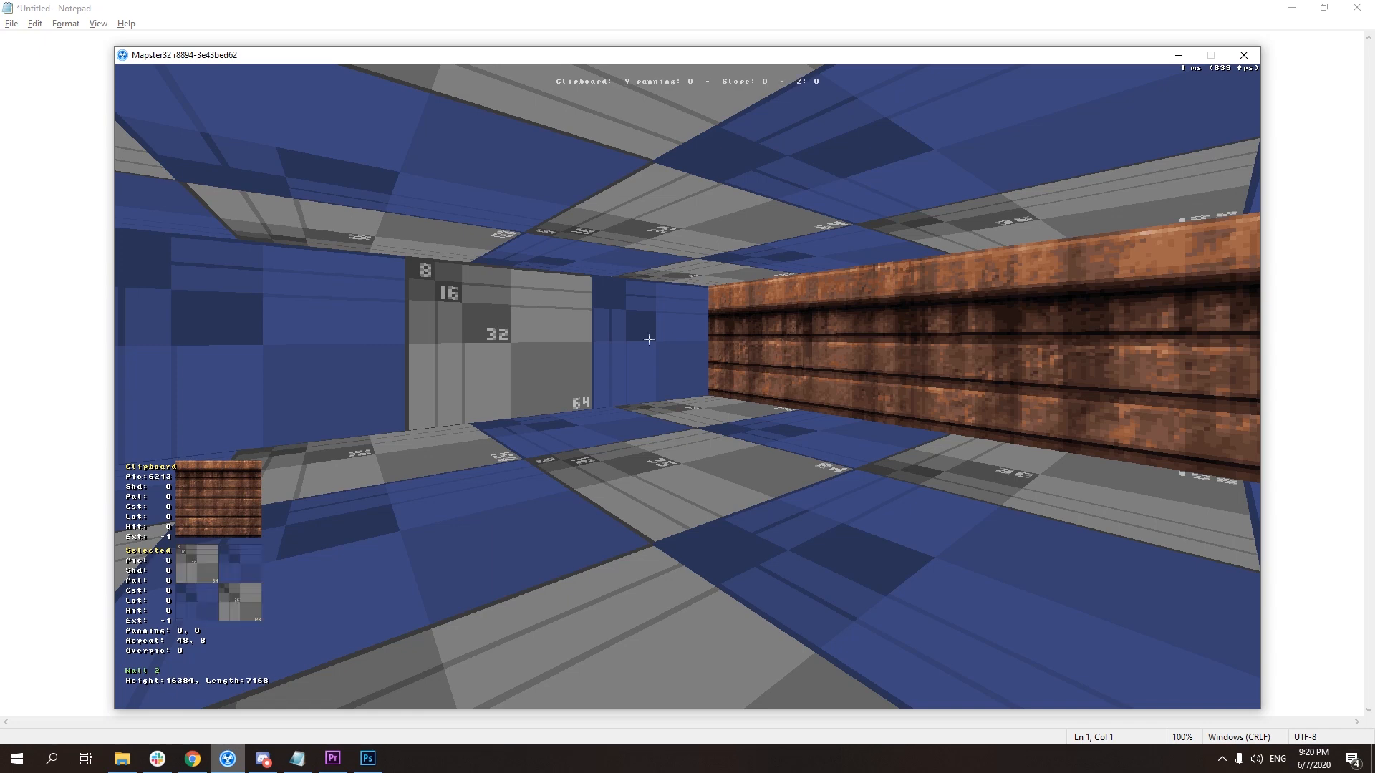
key("Return")
key("Return")
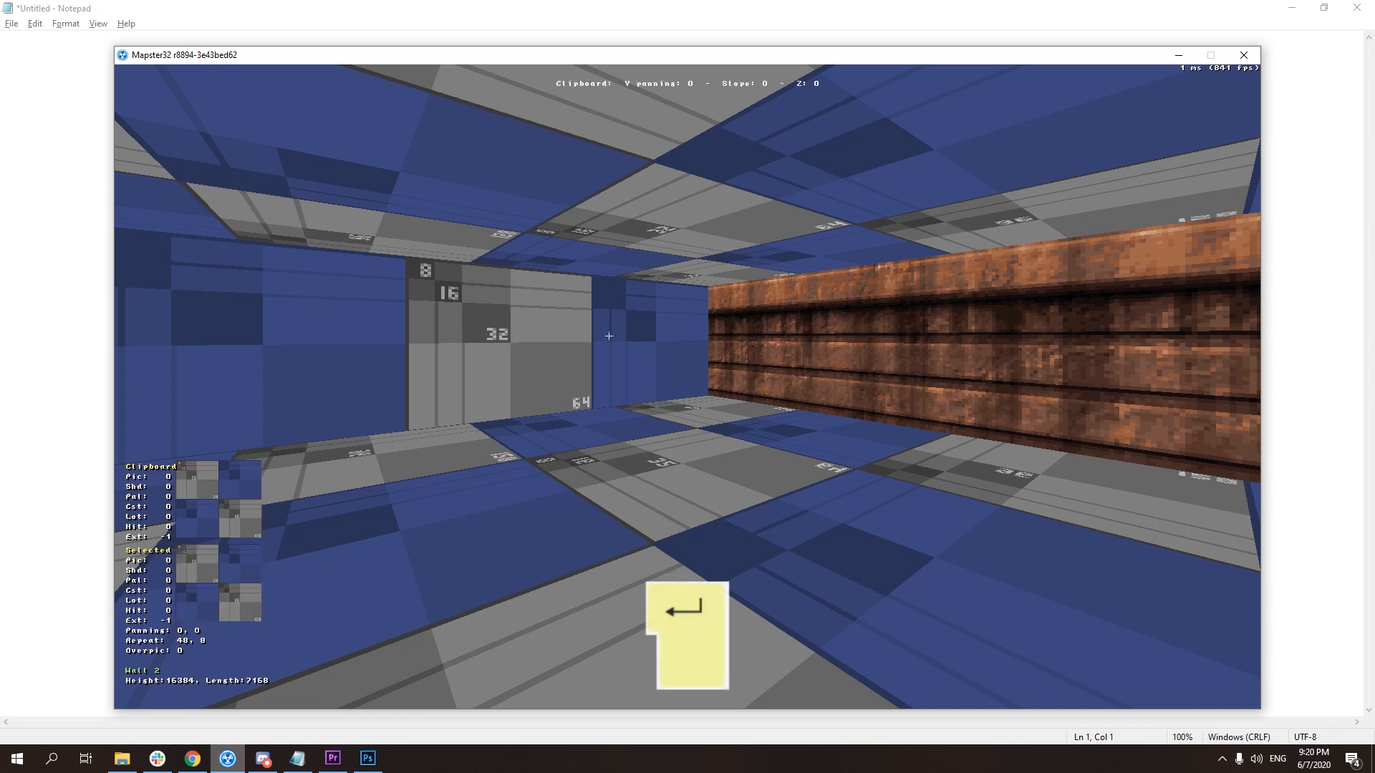
right_click_drag(864, 344, 834, 341)
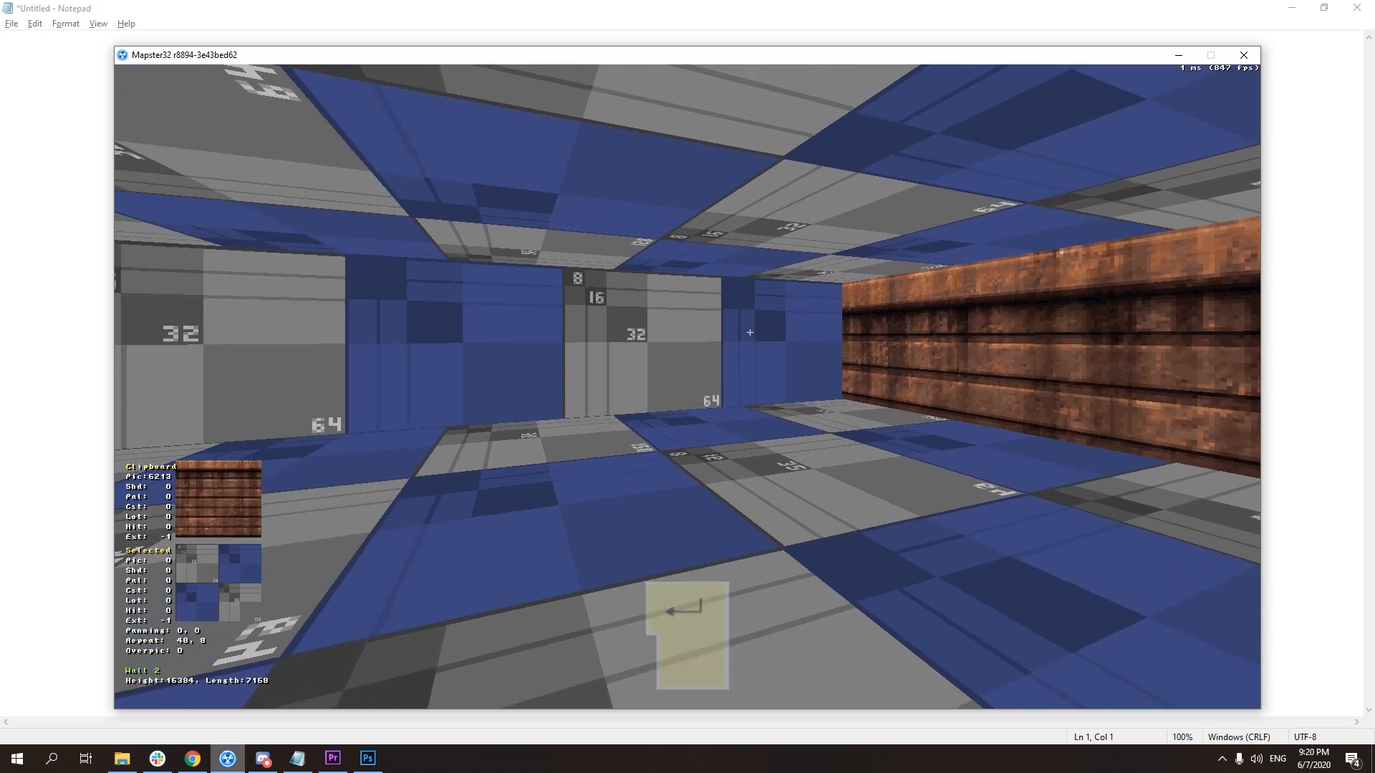
key("Return")
right_click_drag(684, 329, 578, 329)
key("Return")
key("Return")
left_click_drag(604, 346, 604, 344)
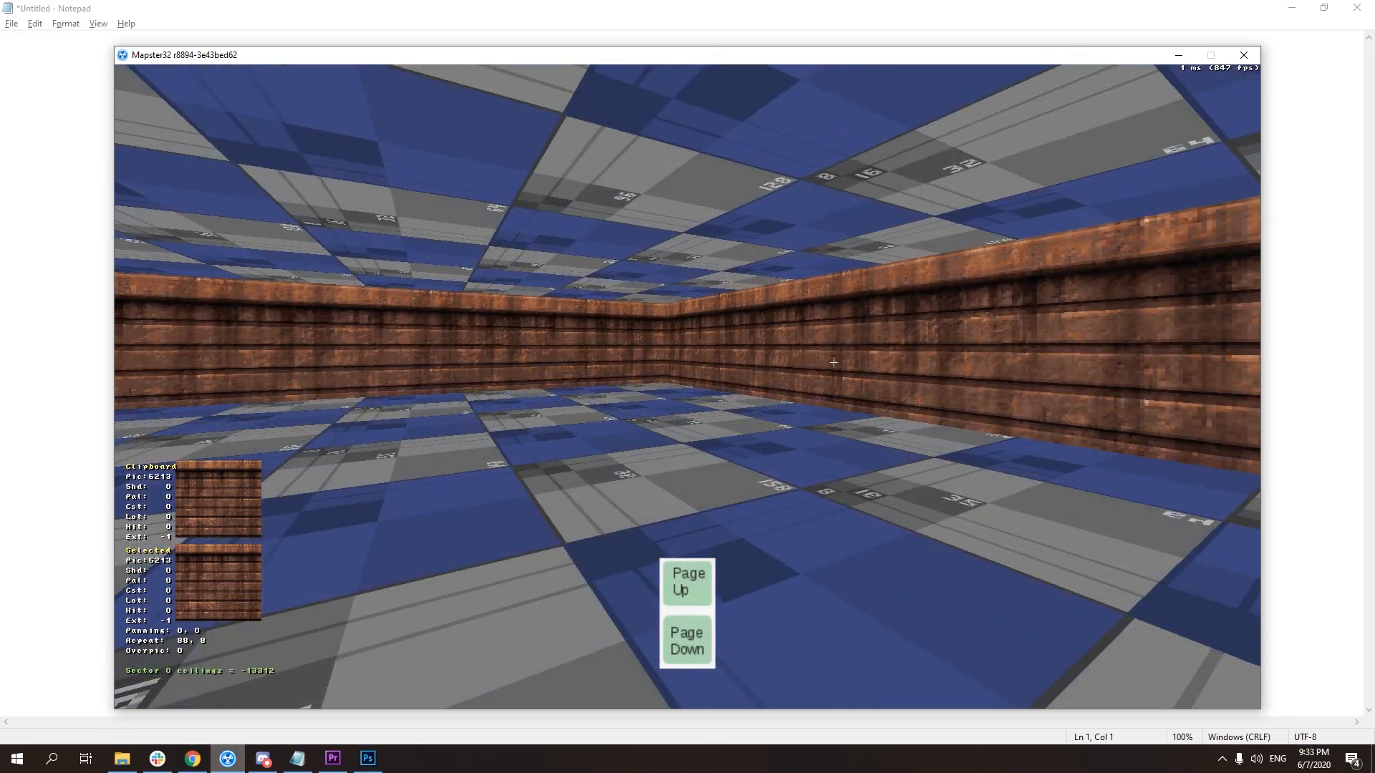
- Raise the room's ceiling to -26624
key("Page_Up")
key("Page_Down")
key("Page_Down")
key("Page_Down")
key("Page_Down")
key("Page_Down")
key("Page_Down")
key("Page_Down")
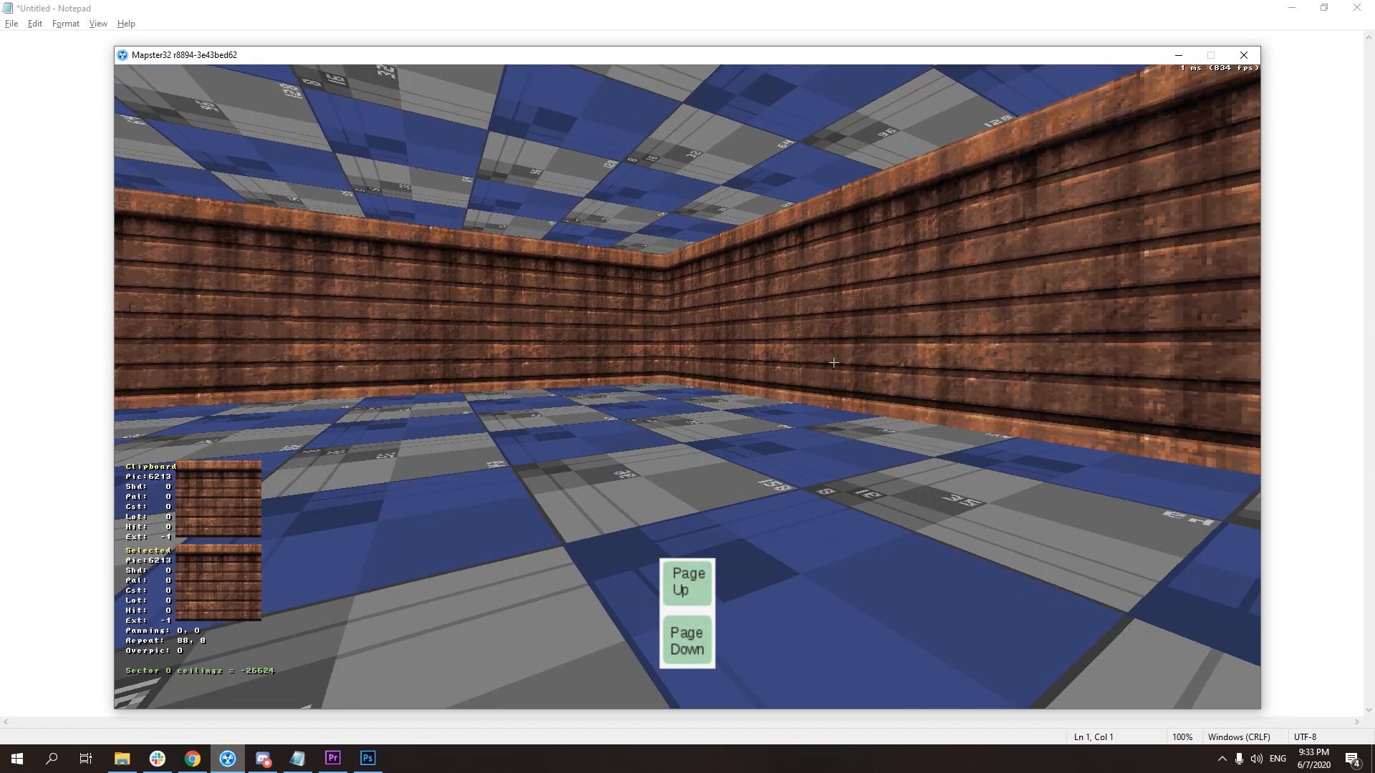
- Lower the room's ceiling to -12288
key("Page_Up")
key("Page_Up")
key("Page_Up")
key("Page_Up")
key("Page_Up")
key("Page_Up")
key("Page_Up")
key("Page_Up")
key("Page_Up")
key("Page_Up")
key("Page_Up")
key("Page_Up")
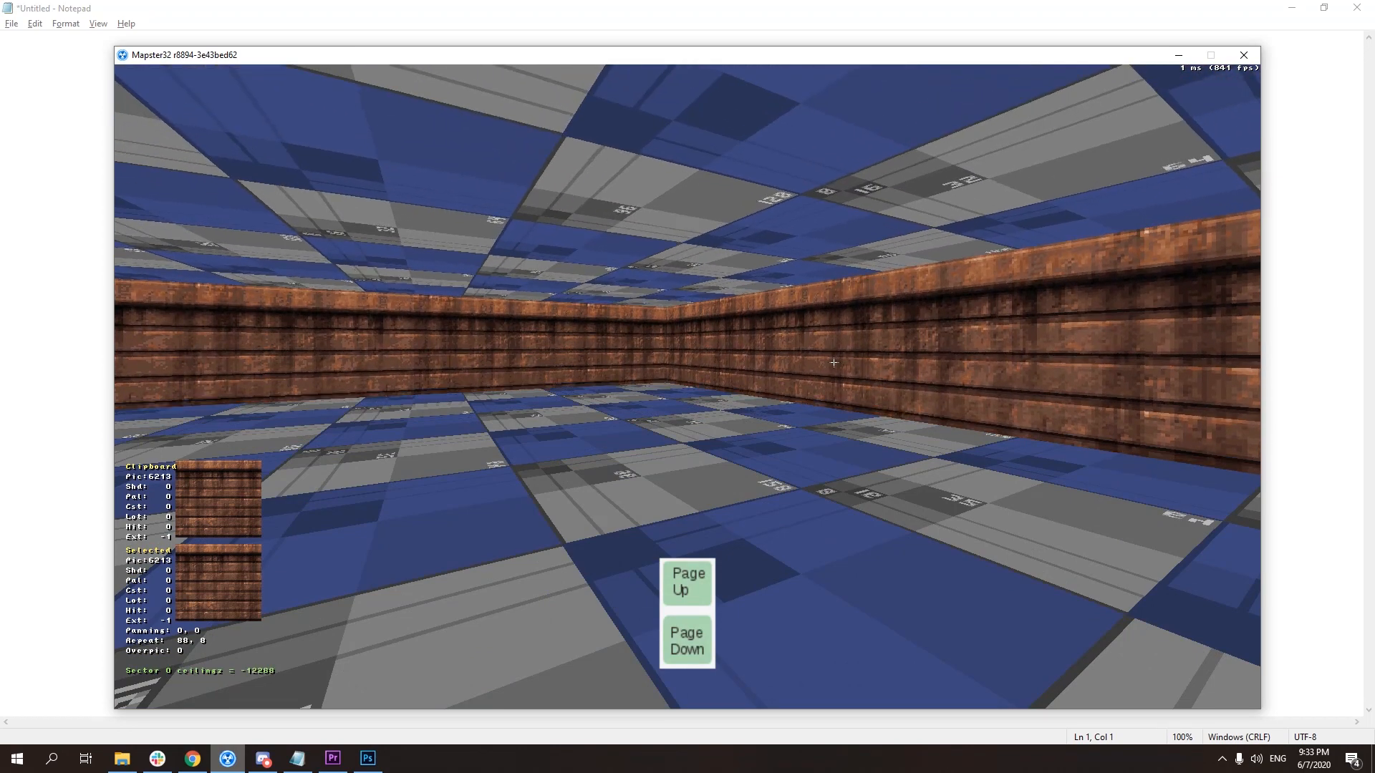
- Raise the room's ceiling to -28672
key("Page_Down")
key("Page_Down")
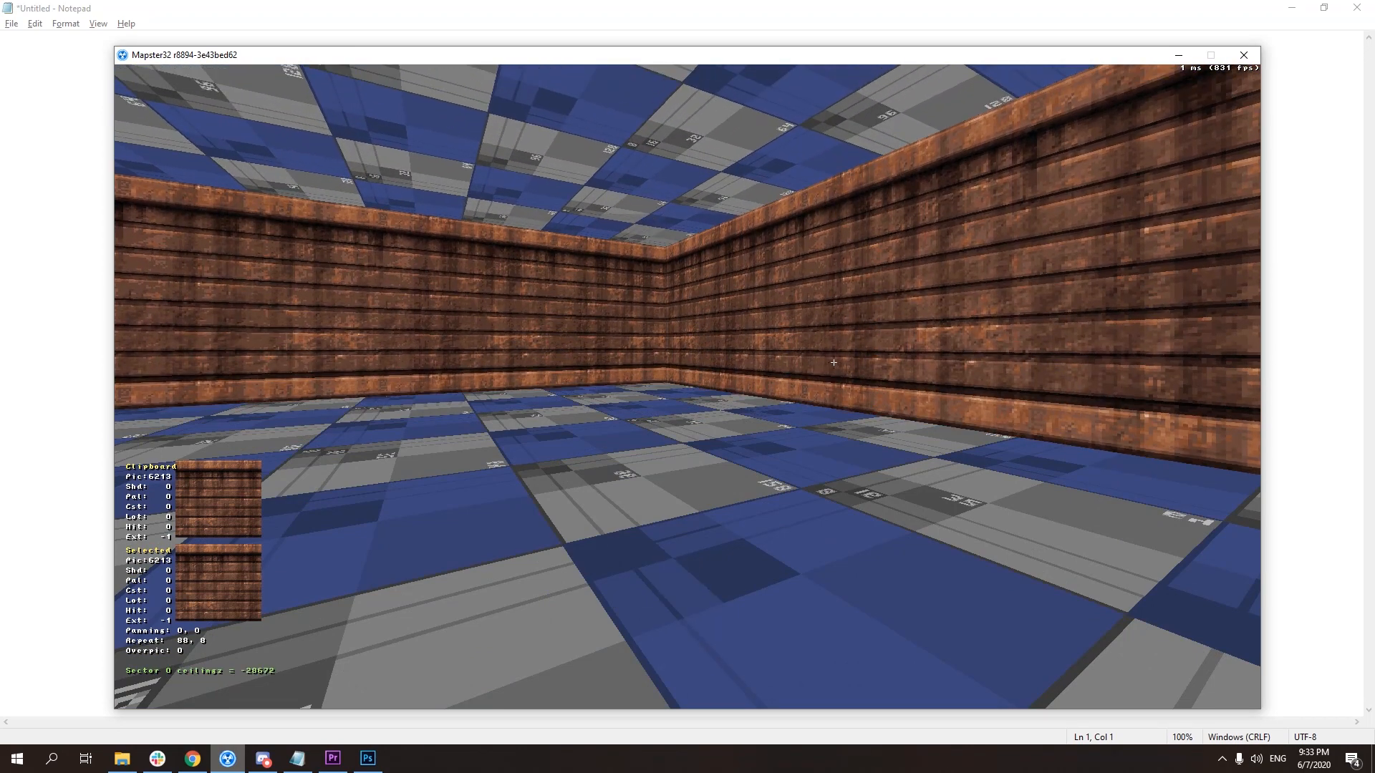
- Try horizontal texture repeats of 53, 64 and 21 on the far wall
key("Left")
key("Down")
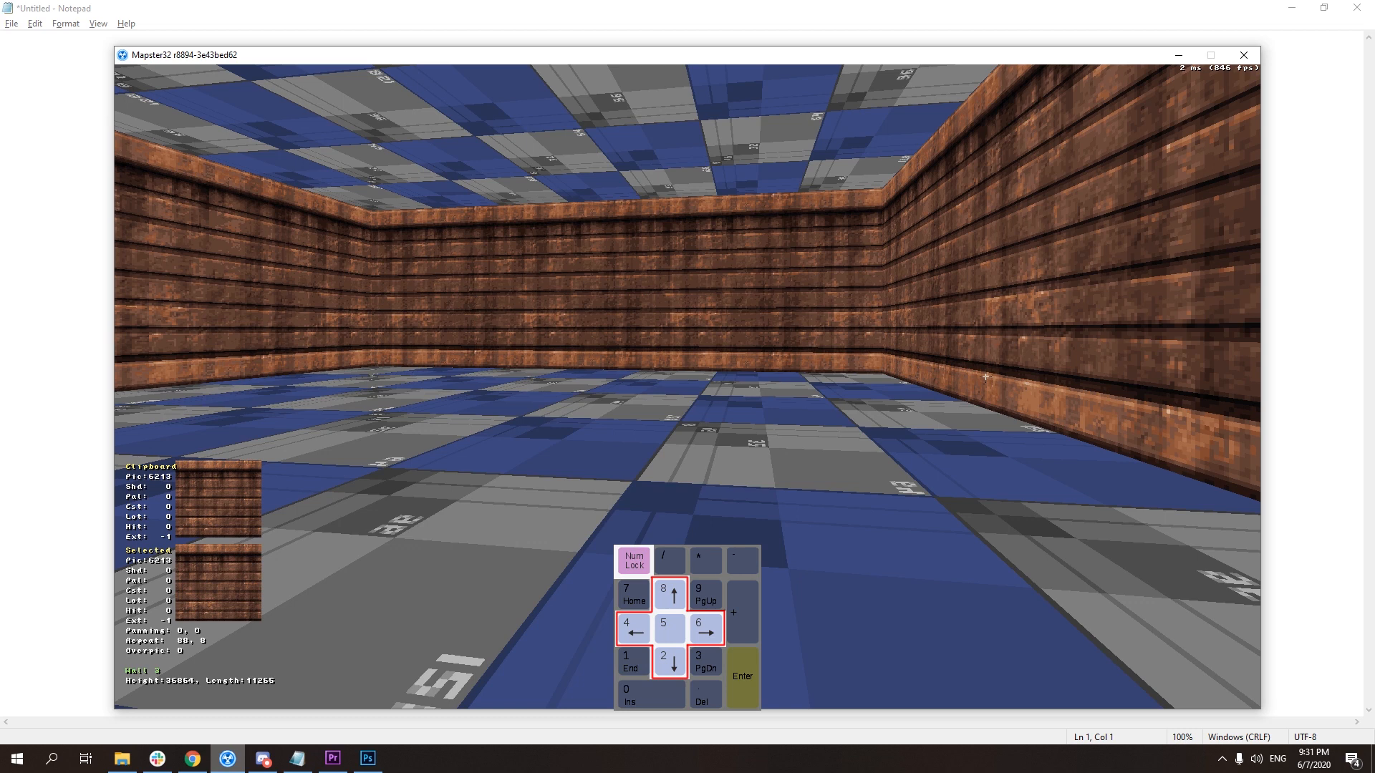
key("KP_4")
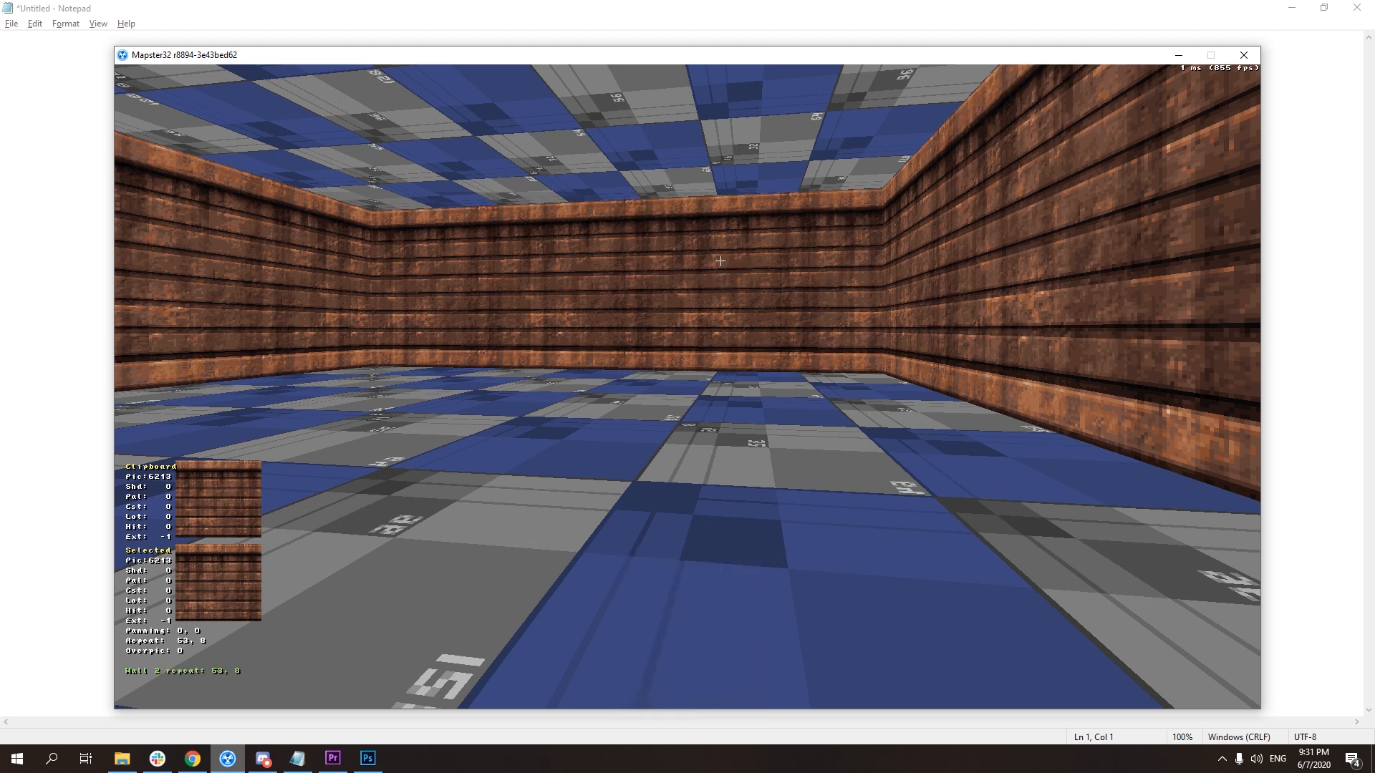
key("KP_6")
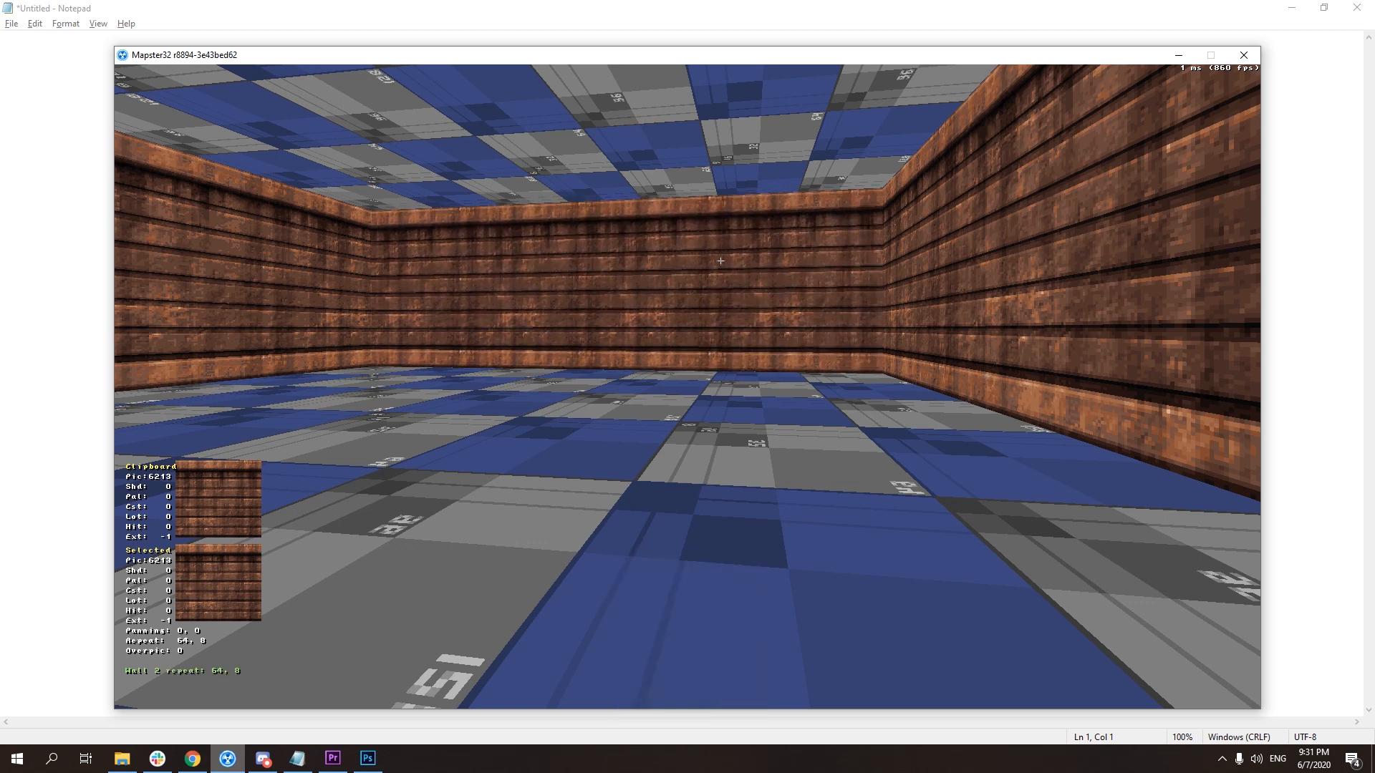
key("KP_4")
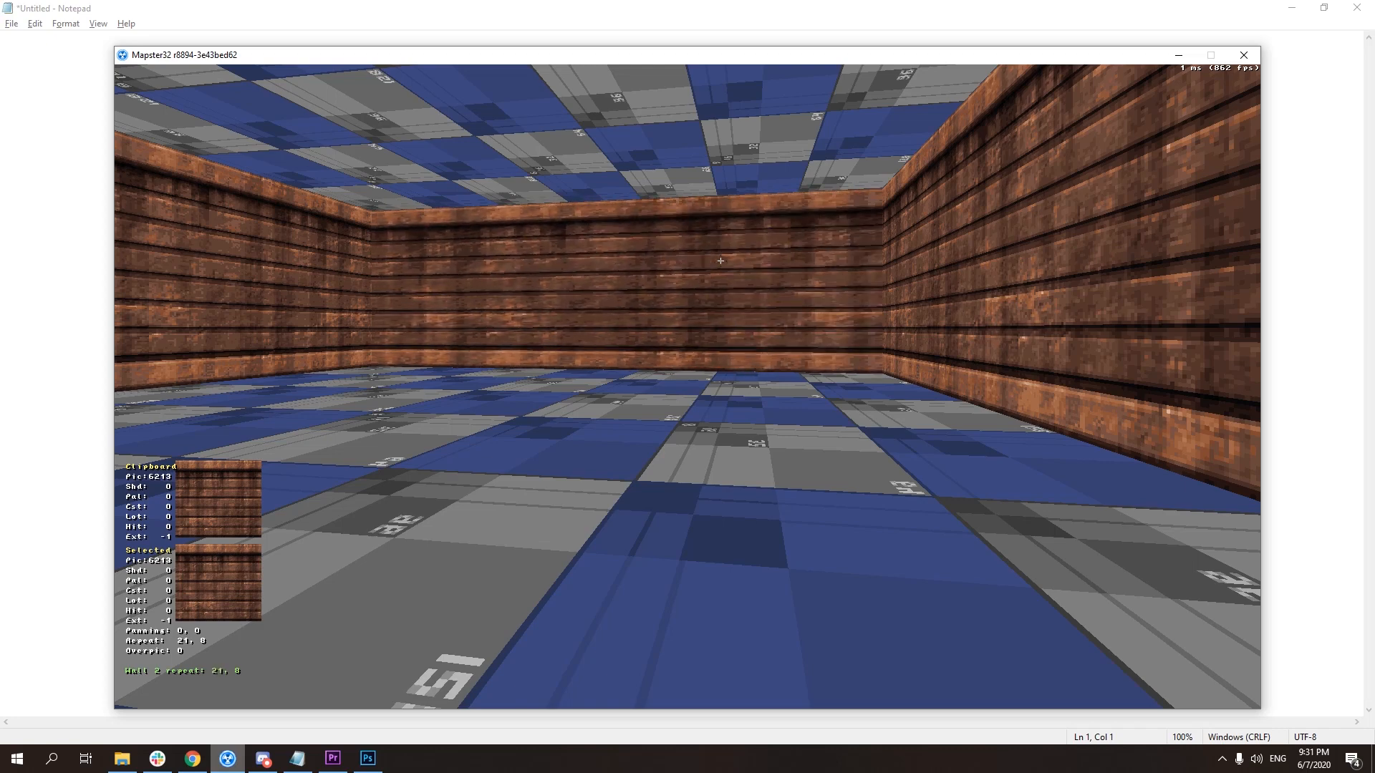
- Increase the far wall's vertical texture repeat to 16
key("KP_2")
key("KP_2")
key("KP_2")
key("KP_2")
key("KP_2")
key("KP_2")
key("KP_2")
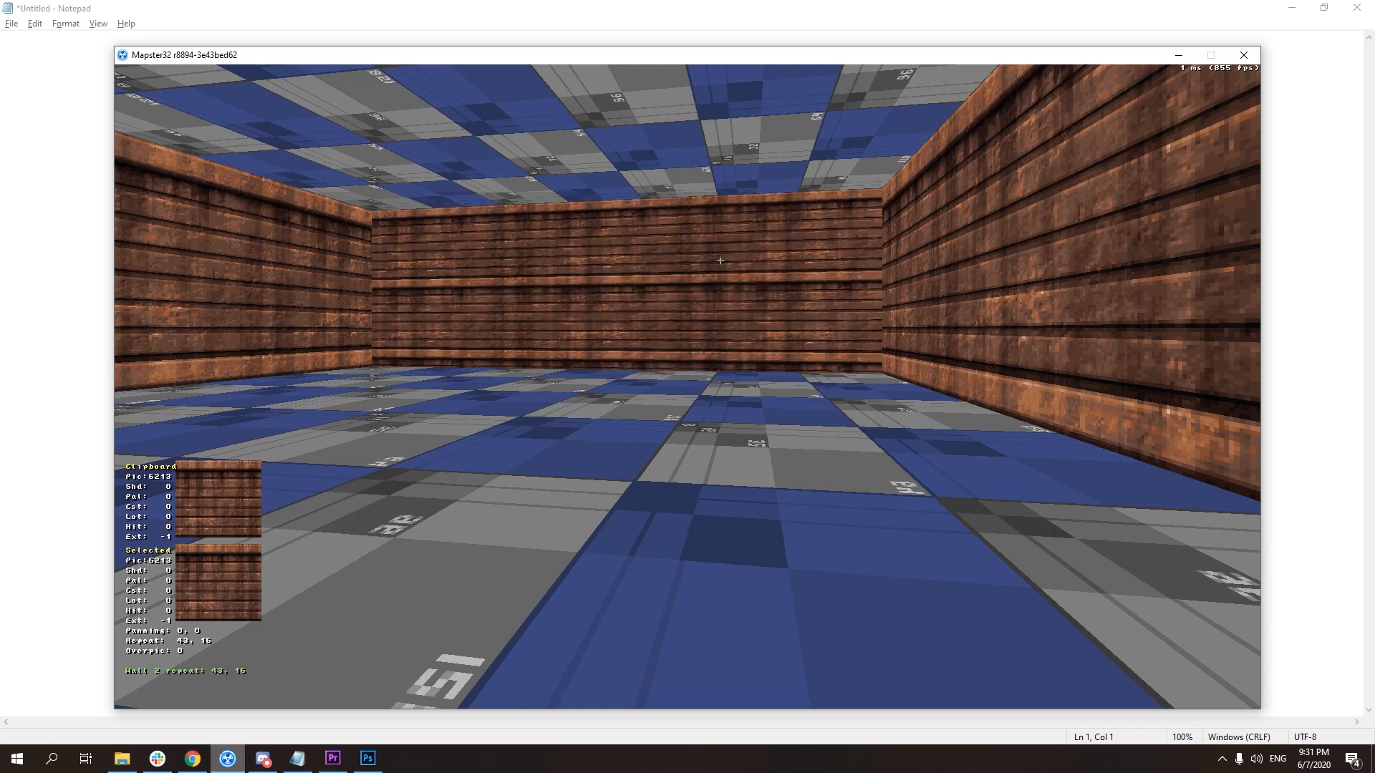
- Set the far wall's texture repeat to 61, 15 and auto-align the textures of the adjoining walls to it
key("KP_6")
key("KP_6")
key("KP_6")
key("KP_6")
key("KP_6")
key("KP_6")
key("KP_6")
key("KP_6")
key("KP_6")
key("KP_6")
key("KP_6")
key("KP_6")
key("KP_6")
key("KP_6")
key("KP_6")
key("KP_6")
key("KP_6")
key("KP_6")
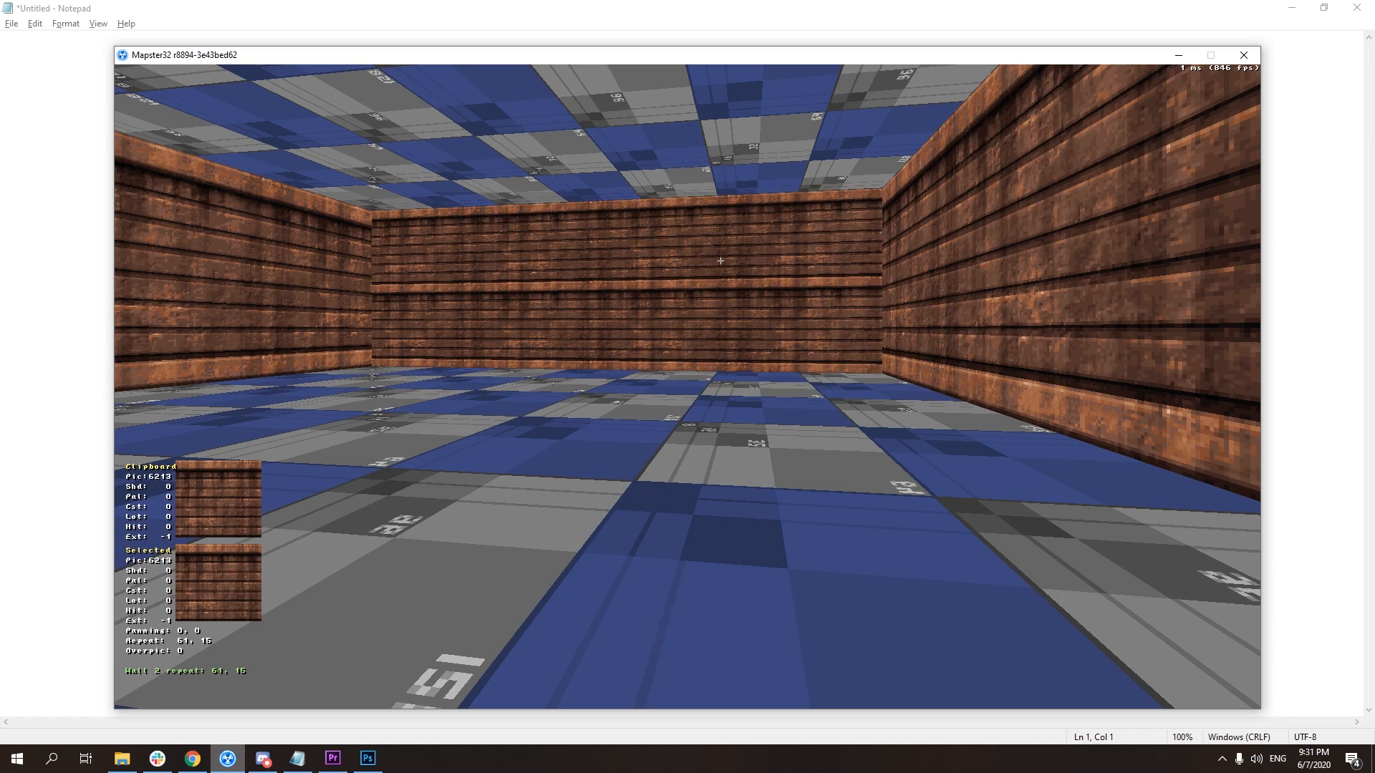
key("period")
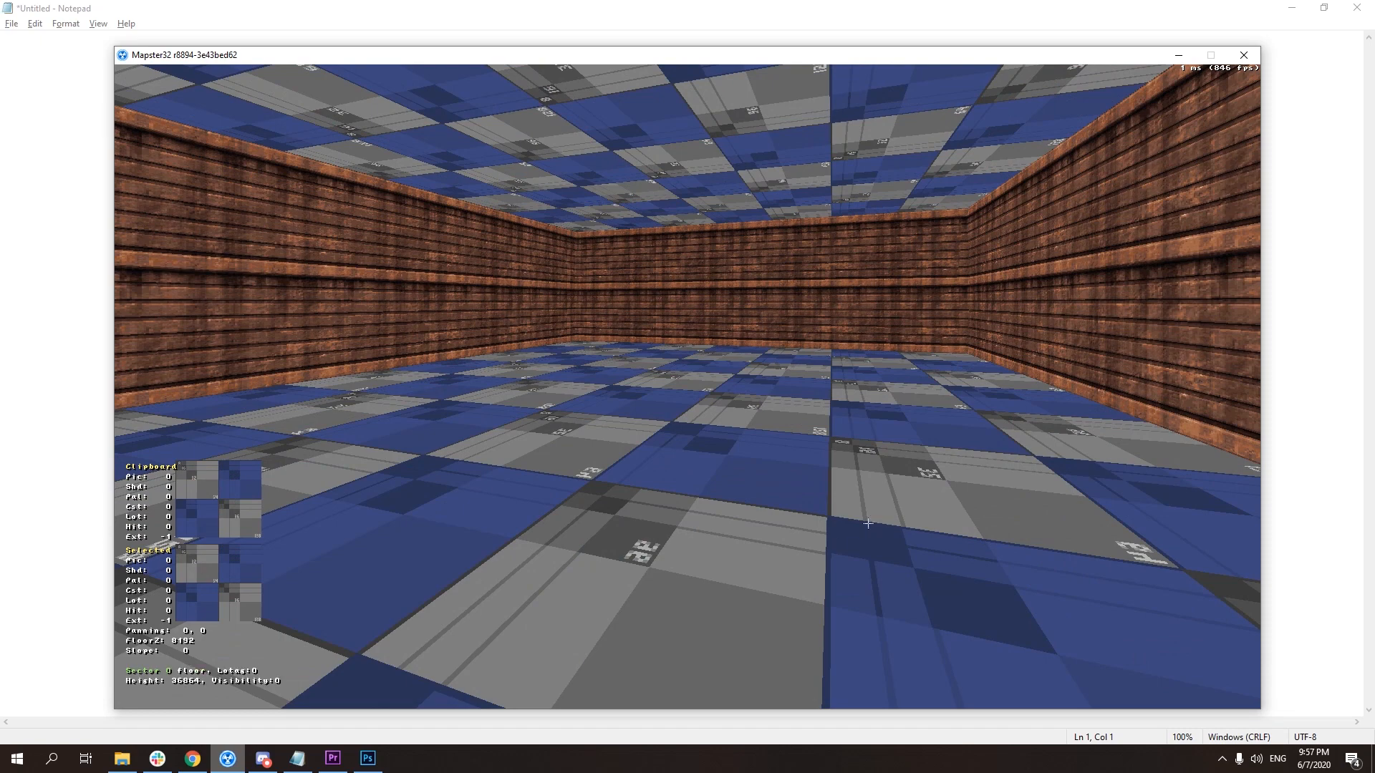
- Apply the dark grey stone tile 6145 to the floor
key("v")
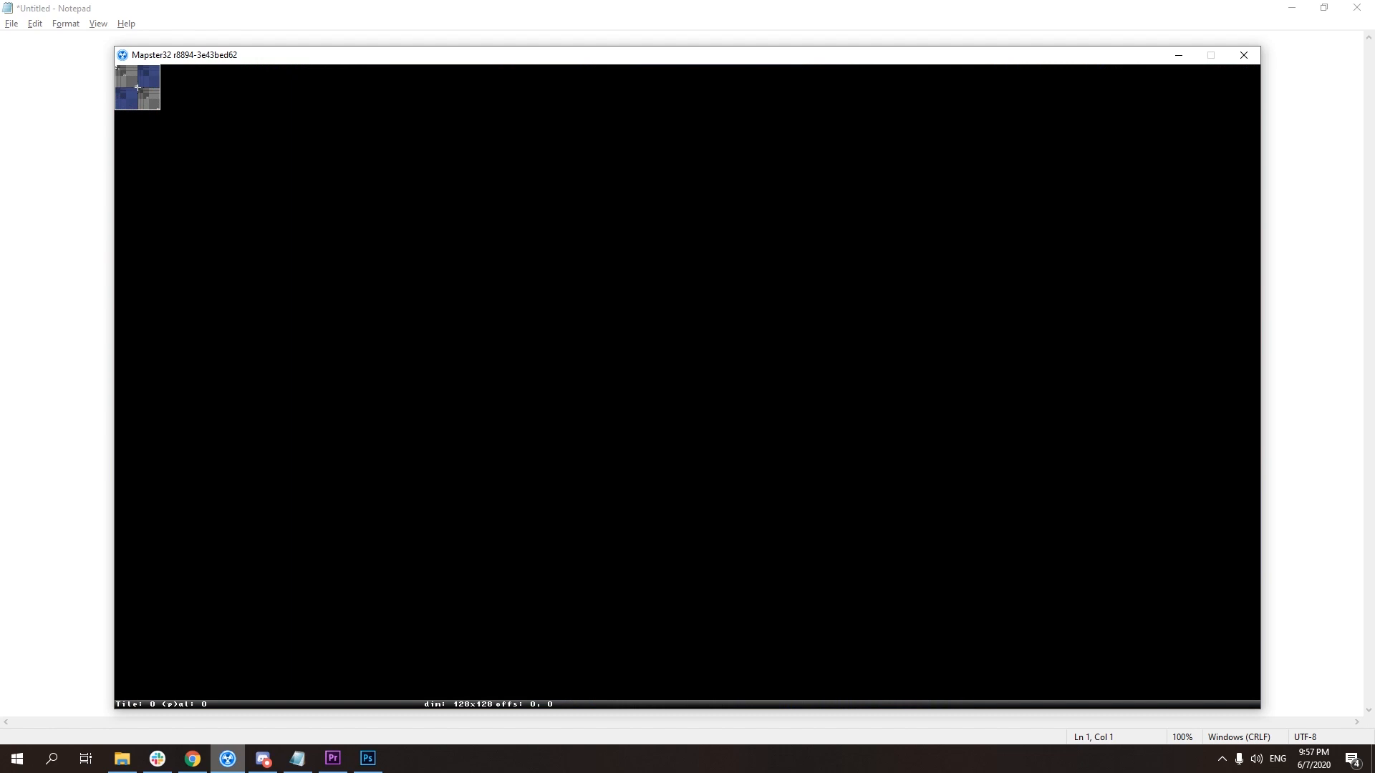
key("Return")
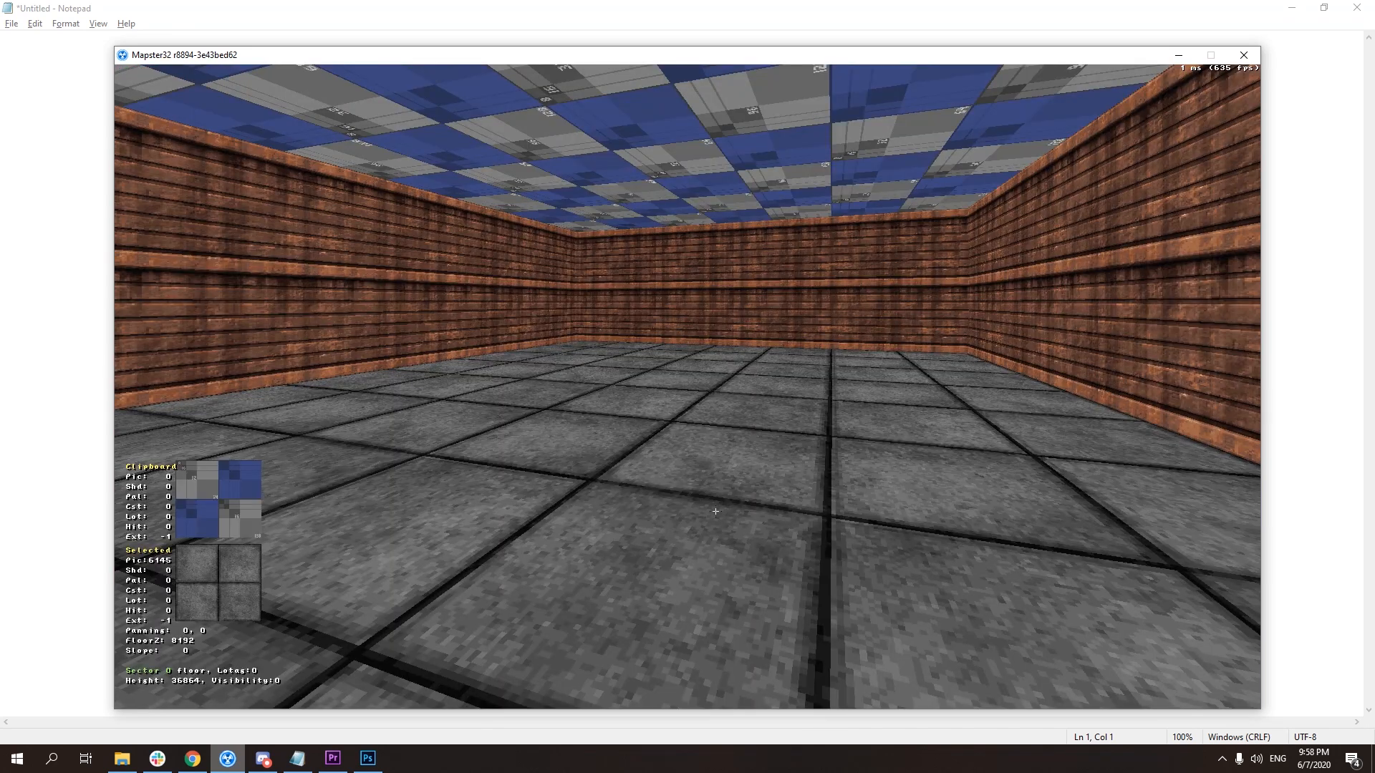
- Browse the tile list for a ceiling texture and apply the light grey square tile 6422 to the ceiling
key("v")
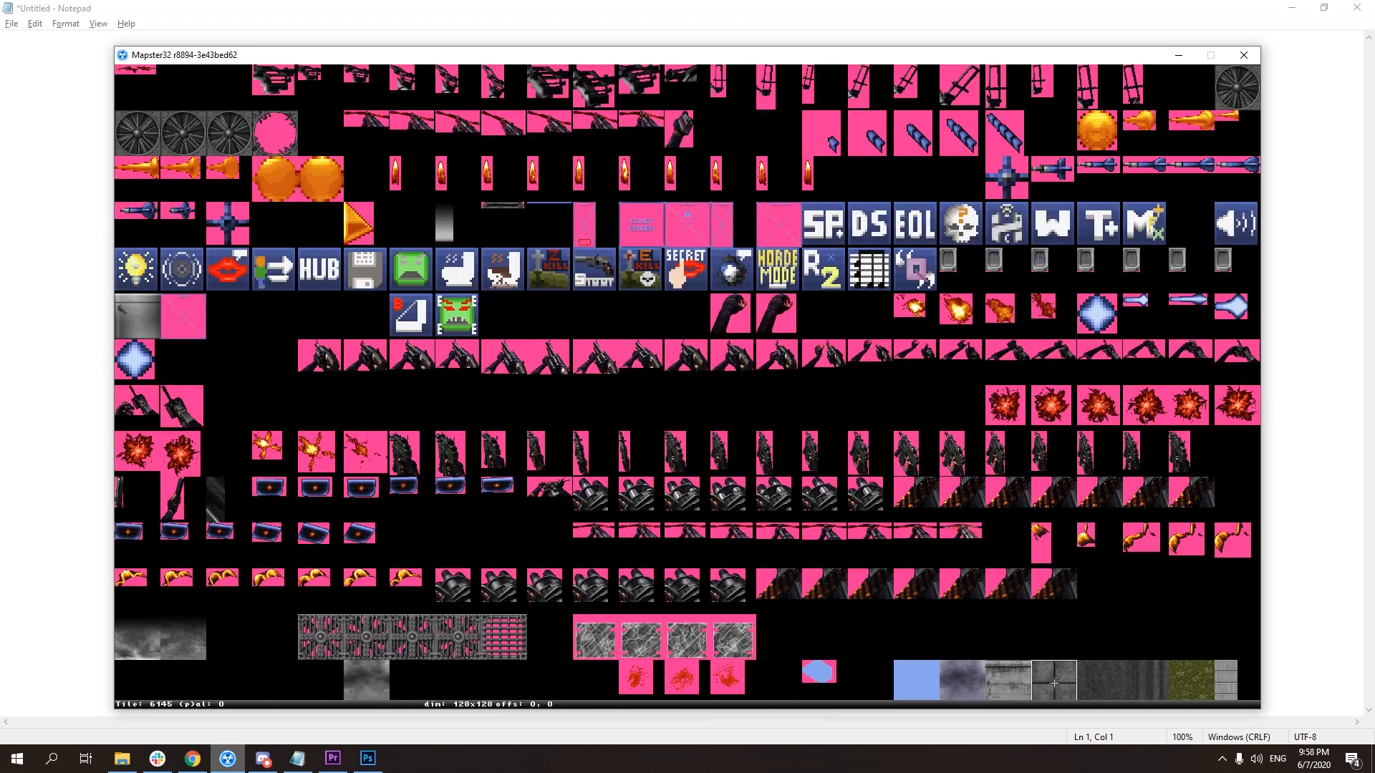
key("Down")
key("Down")
key("Down")
key("Down")
key("Down")
key("Down")
key("Down")
key("Up")
key("Up")
key("Up")
key("Up")
key("Up")
key("Up")
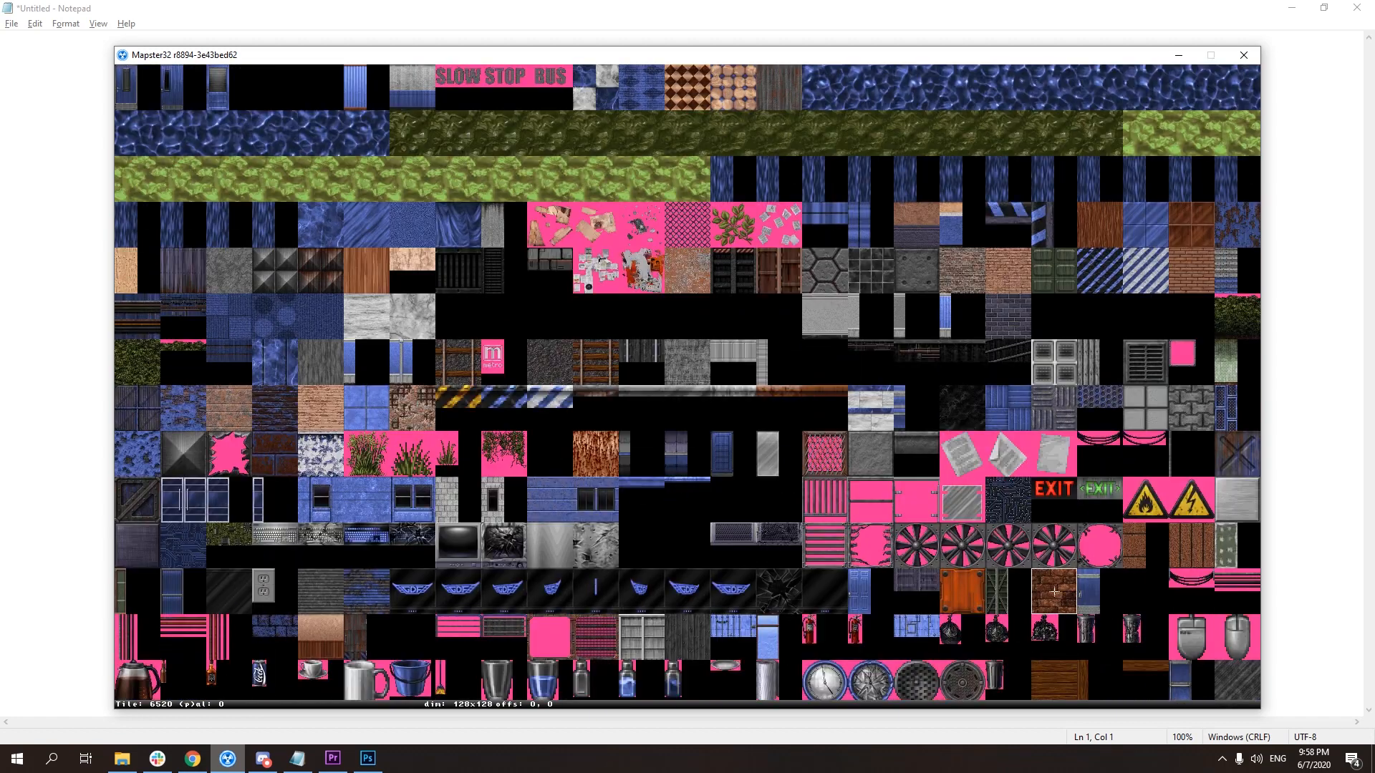
key("Right")
key("Right")
key("Return")
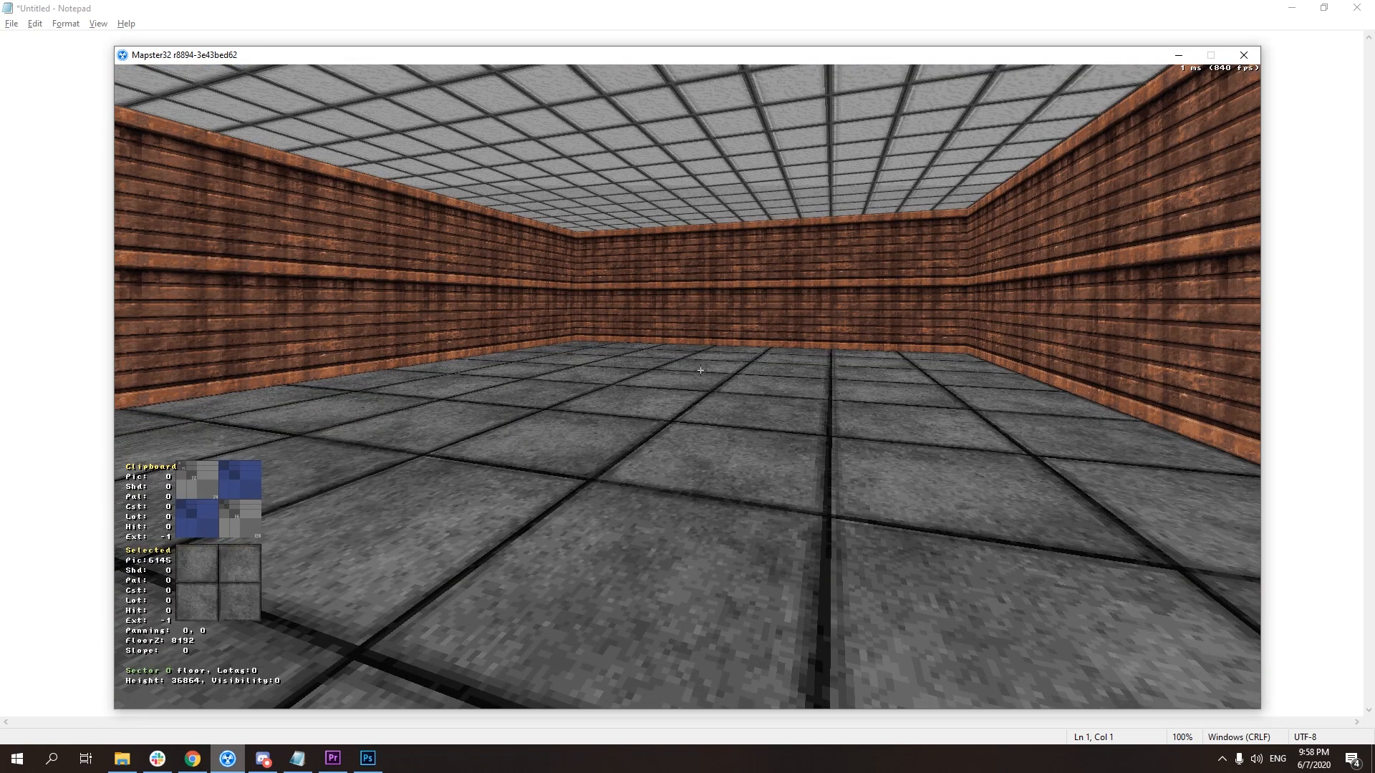
- Toggle texture expansion on and off for the floor and the ceiling to compare the tile sizes
key("e")
key("e")
key("e")
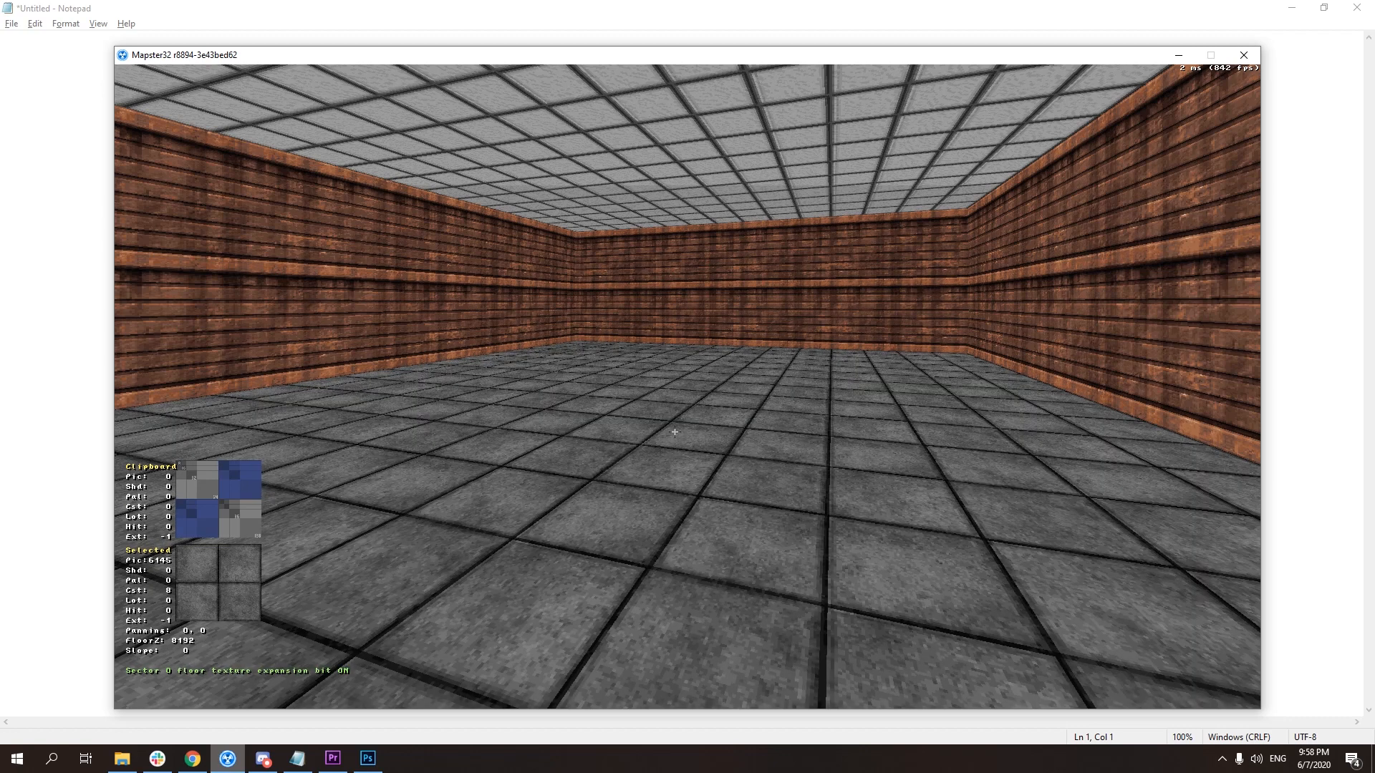
key("e")
key("e")
key("e")
key("e")
key("e")
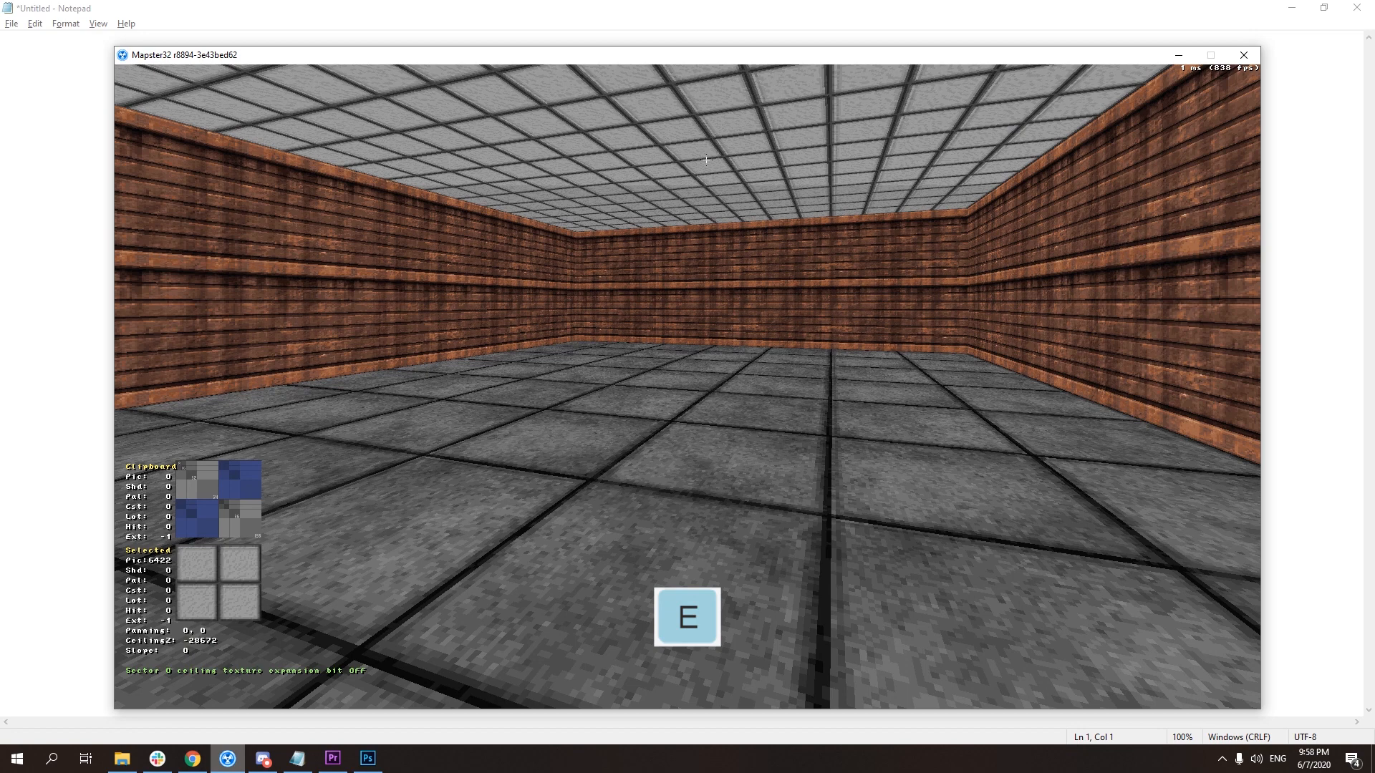
- Pan the floor texture to 206, 244
key("KP_4")
key("KP_4")
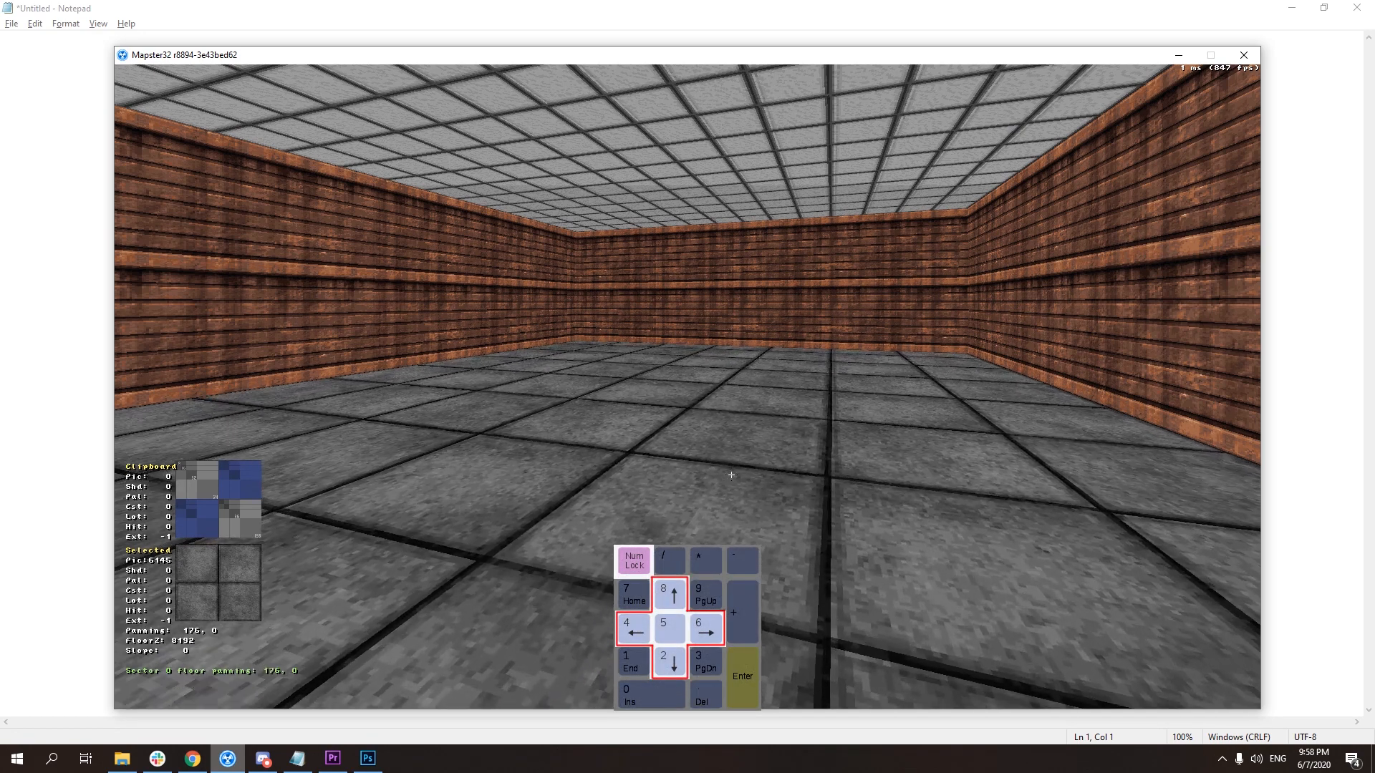
key("KP_4")
key("KP_2")
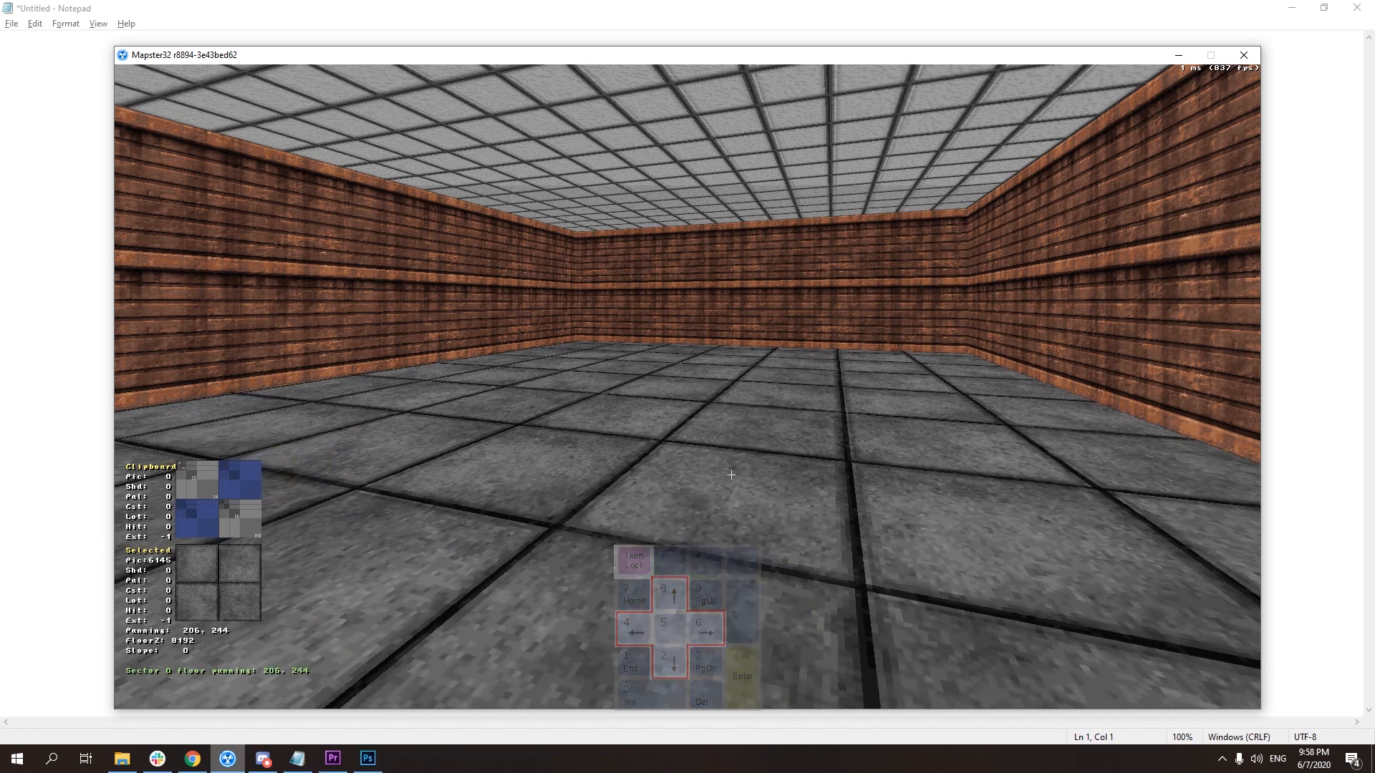
- Switch to the 2D view and save the map under the name TUTORIAL
key("KP_Enter")
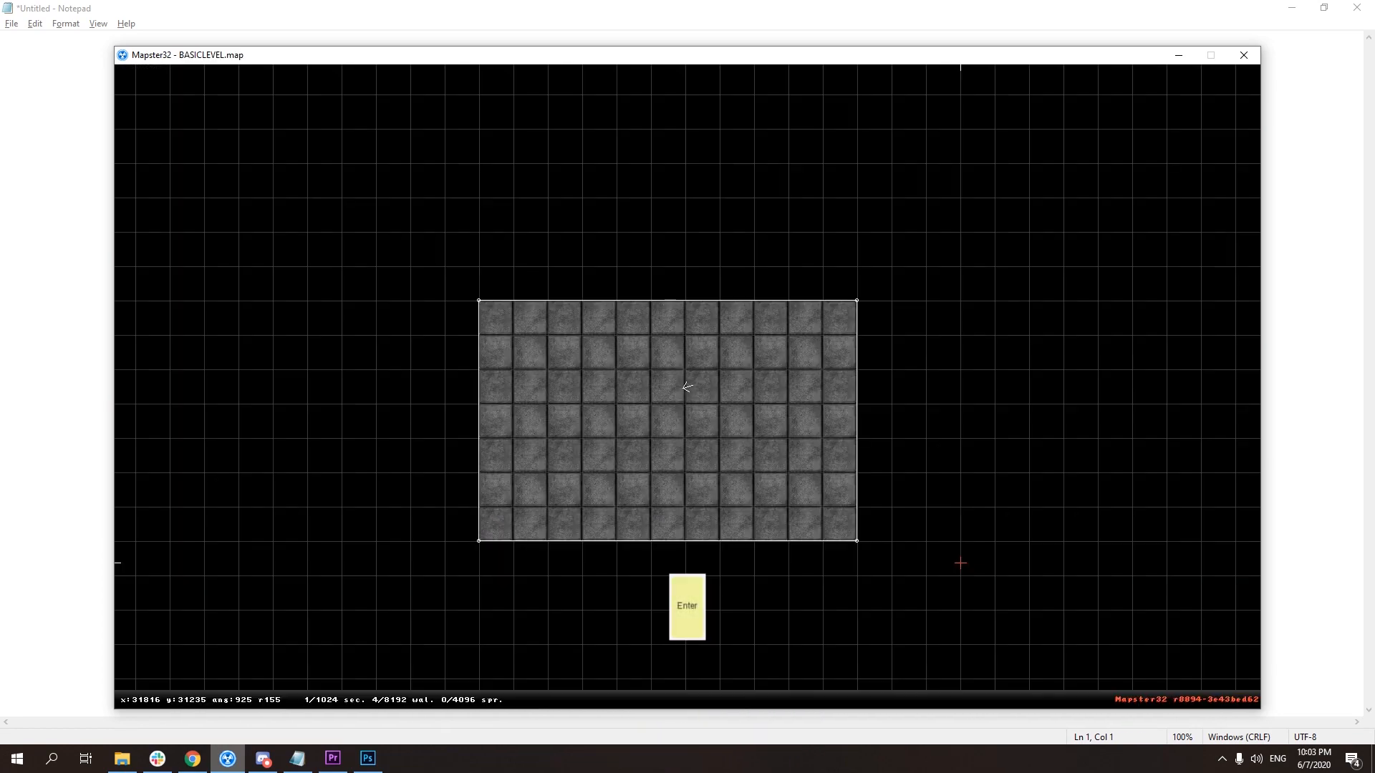
key("Escape")
key("s")
key("BackSpace")
key("BackSpace")
key("BackSpace")
key("BackSpace")
key("BackSpace")
key("BackSpace")
key("BackSpace")
key("BackSpace")
key("BackSpace")
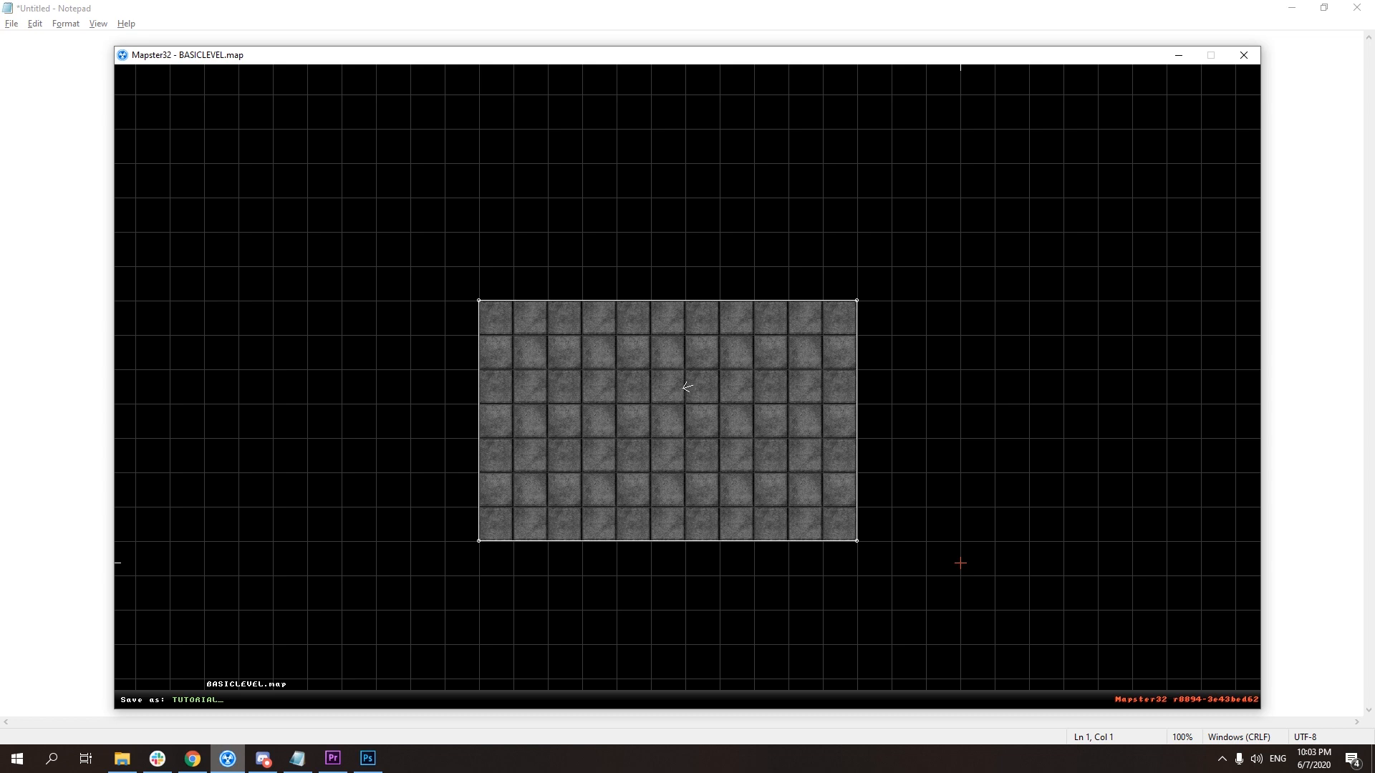
key("Return")
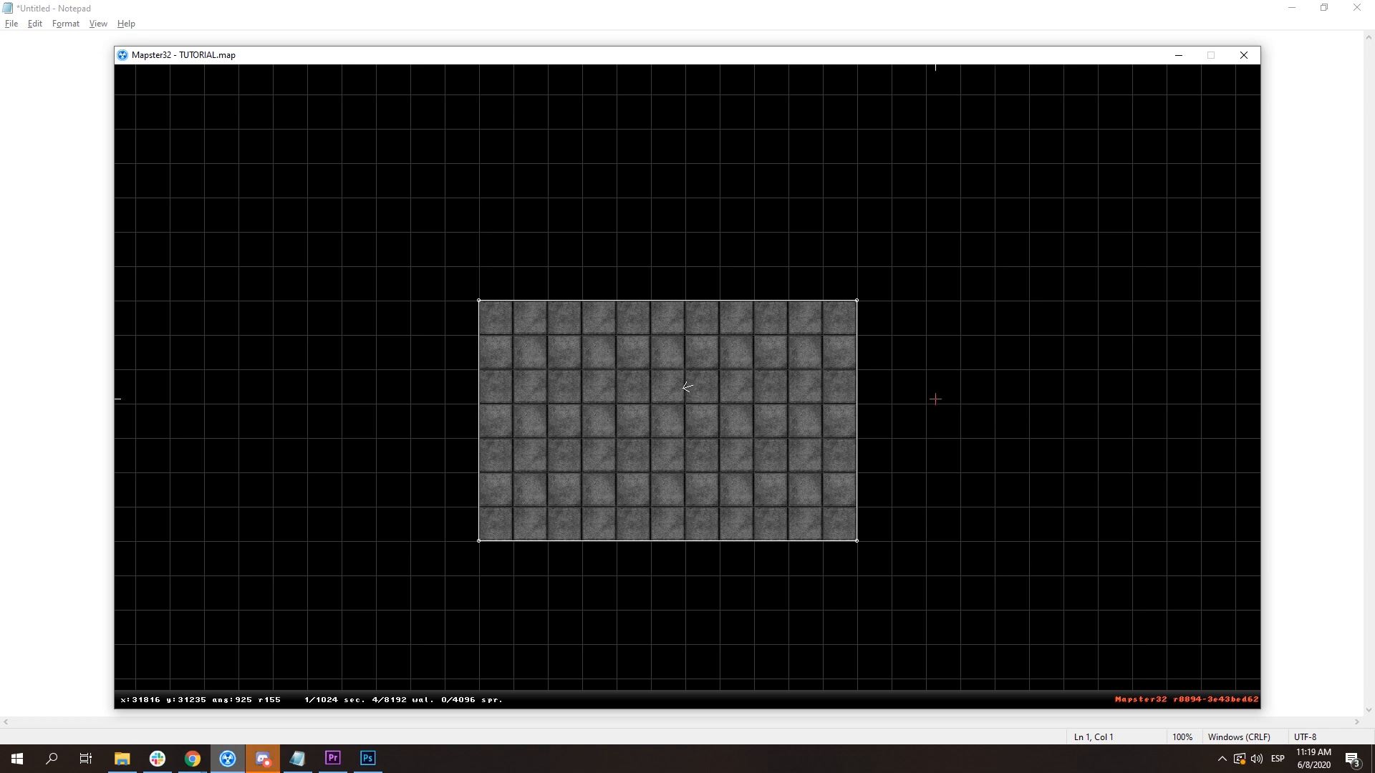
- Cycle the 2D mode textures through their display states and leave them disabled
key("ctrl+t")
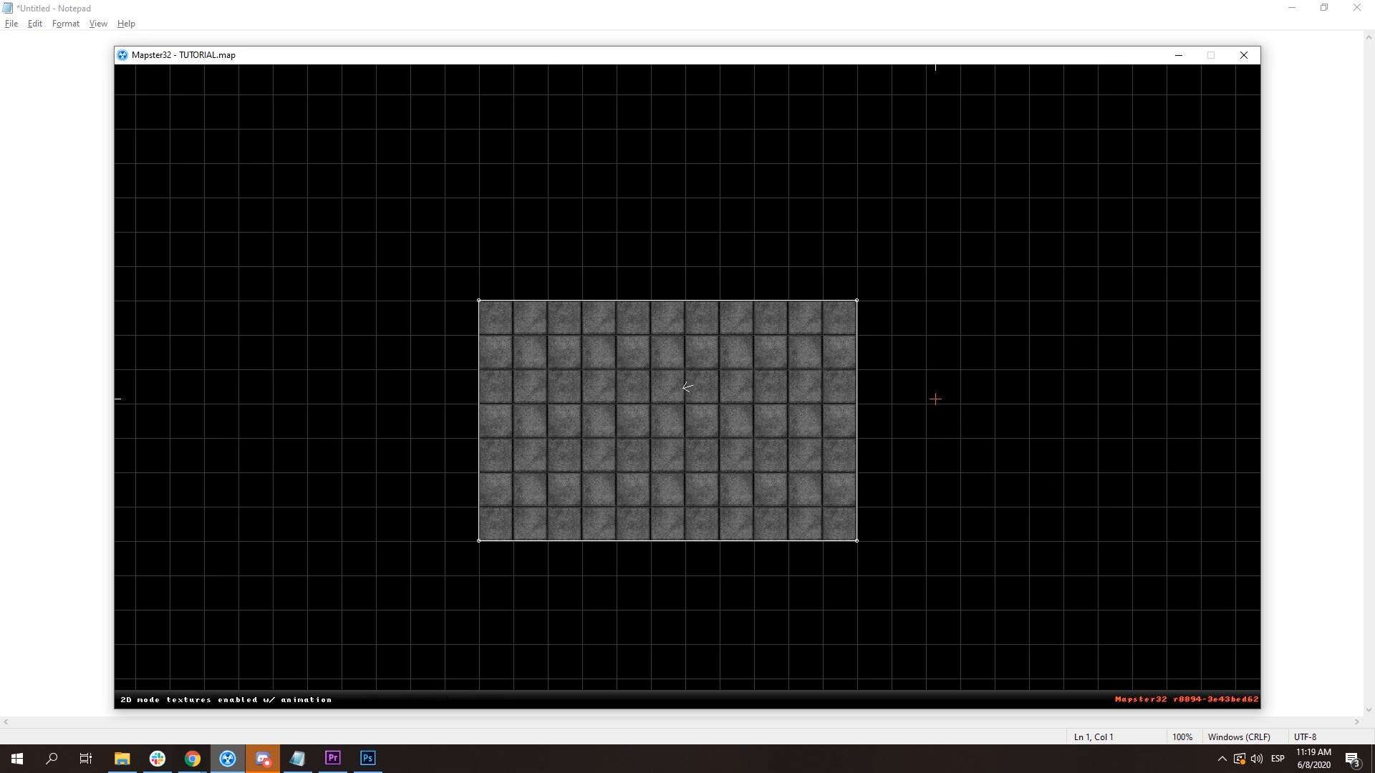
key("ctrl+t")
key("Left")
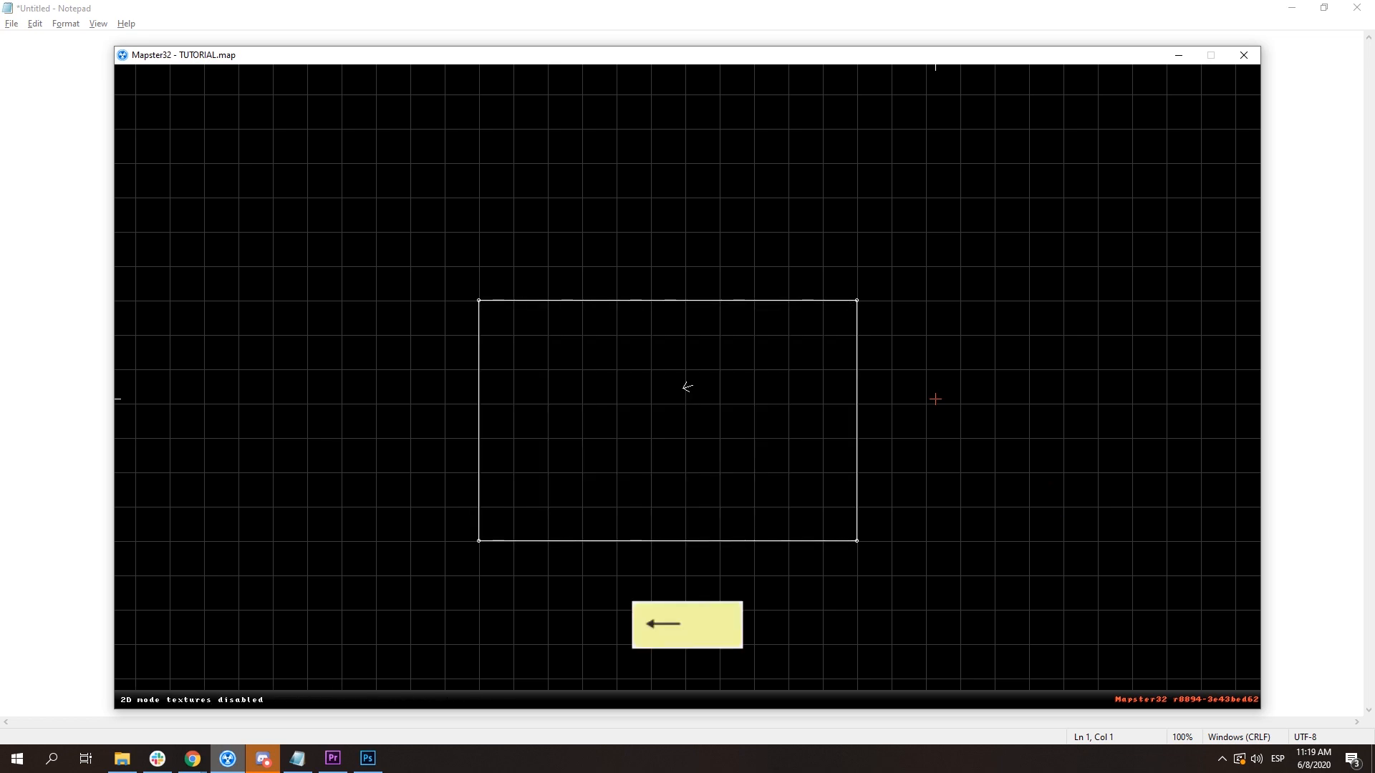
key("ctrl+t")
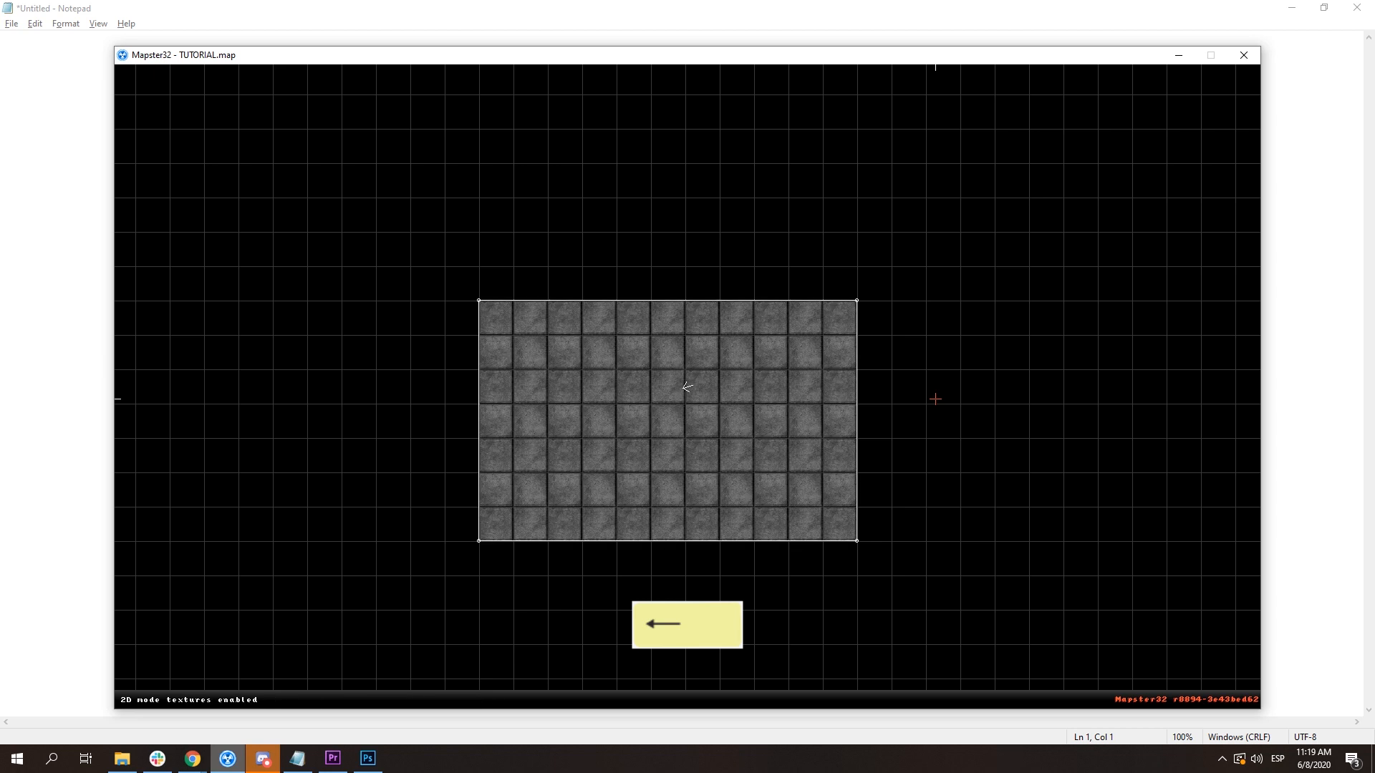
key("ctrl+t")
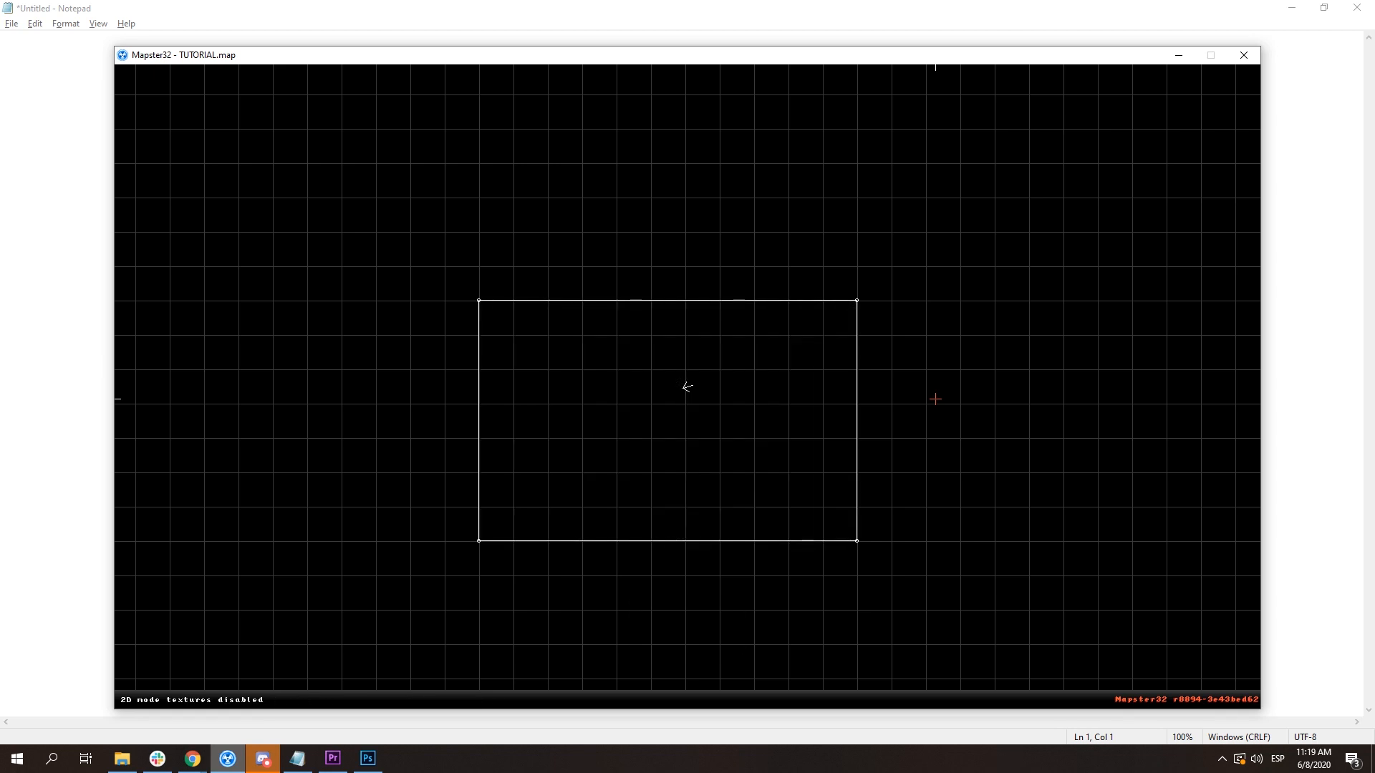
key("ctrl+t")
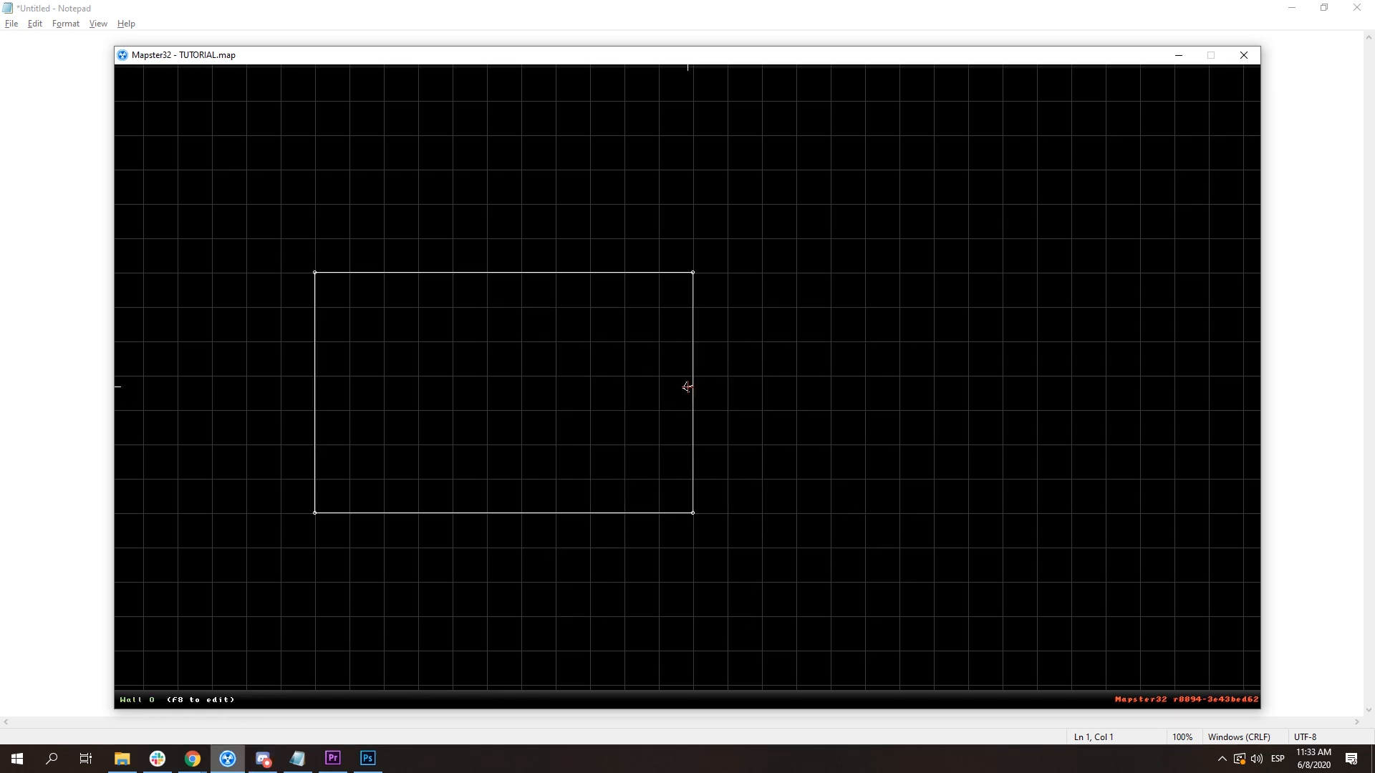
- Insert a new point partway along the room's east wall
scroll(685, 387, "up", 4)
key("Insert")
key("Insert")
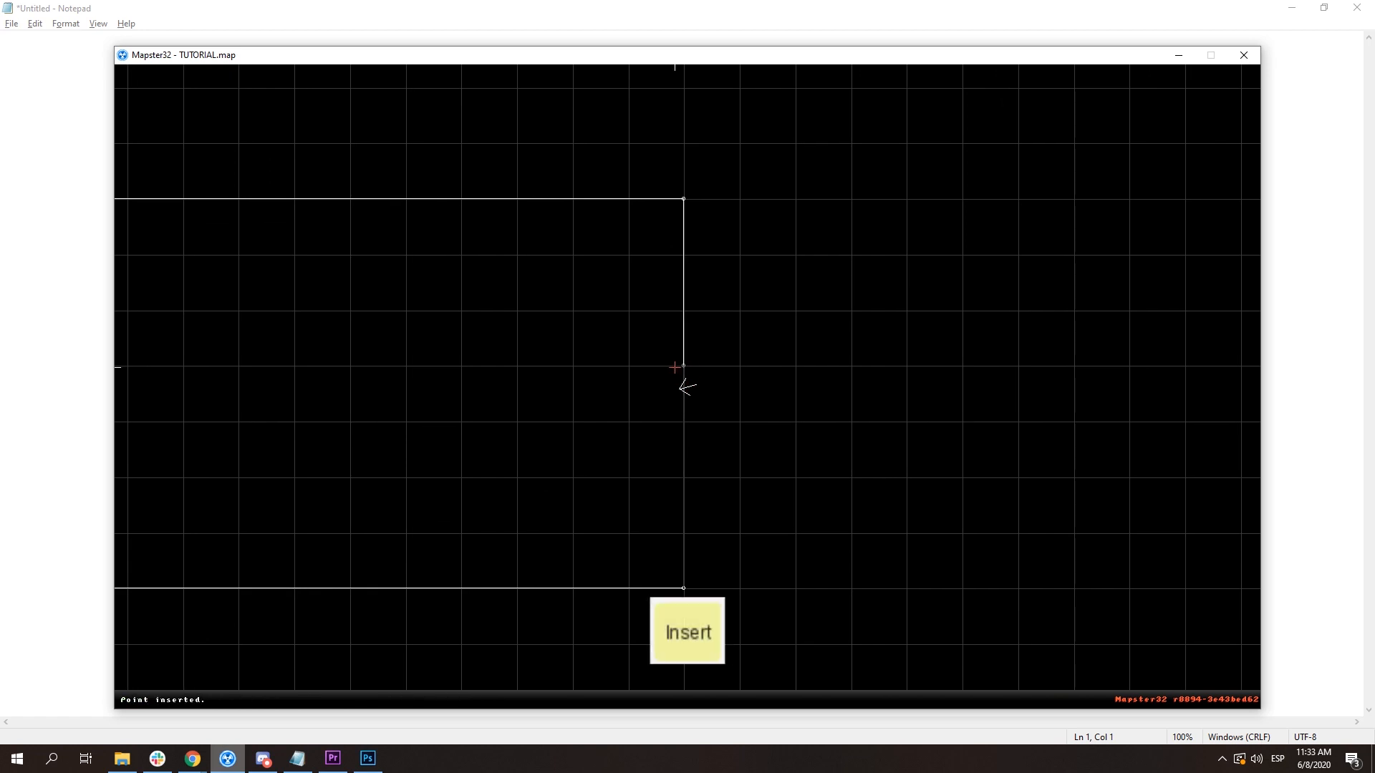
- Move the new east-wall point about five grid squares outward to give the room a pointed end
key("Down")
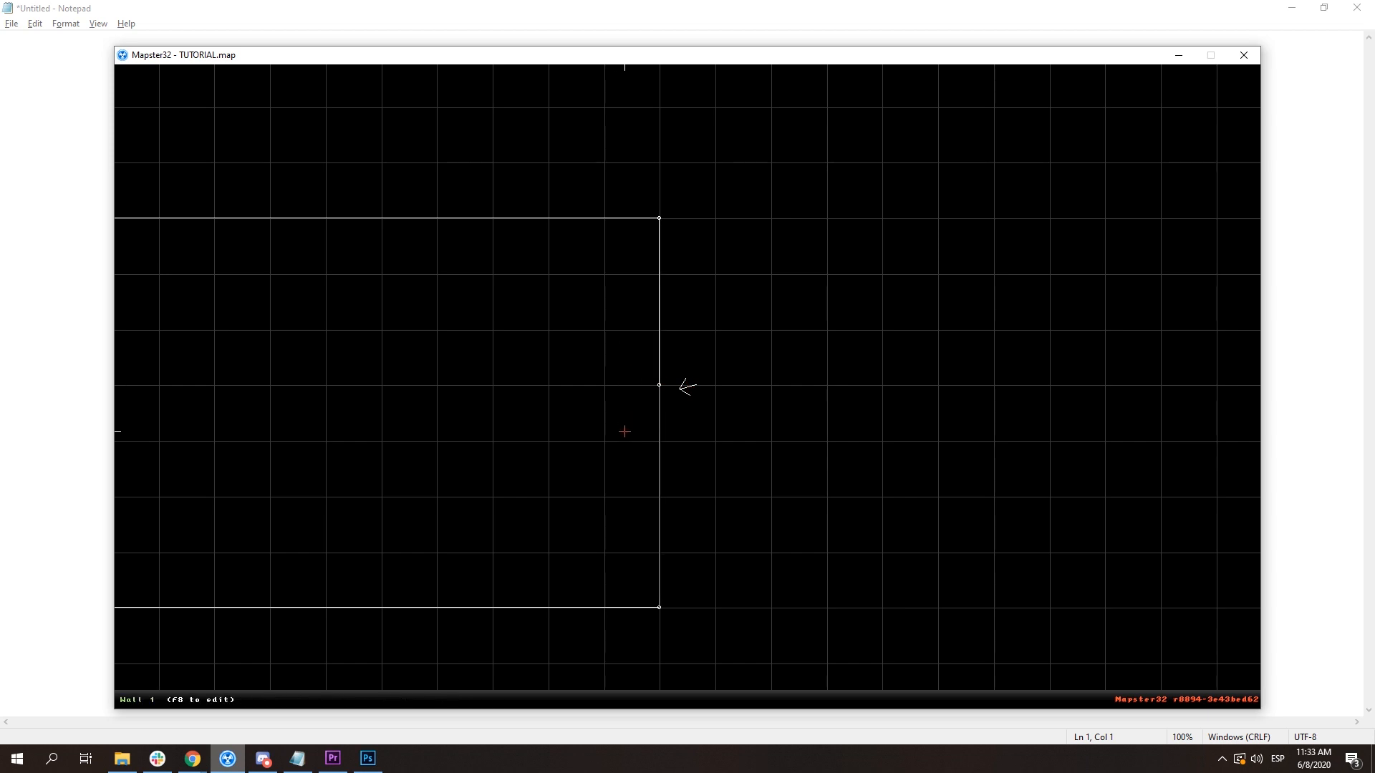
mouse_move(659, 385)
left_mouse_down()
mouse_move(850, 386)
mouse_move(511, 385)
mouse_move(664, 378)
left_mouse_up()
left_click_drag(760, 386, 939, 397)
- Enter the 3D view from inside the room and look around the reshaped walls
right_click_drag(648, 395, 687, 388)
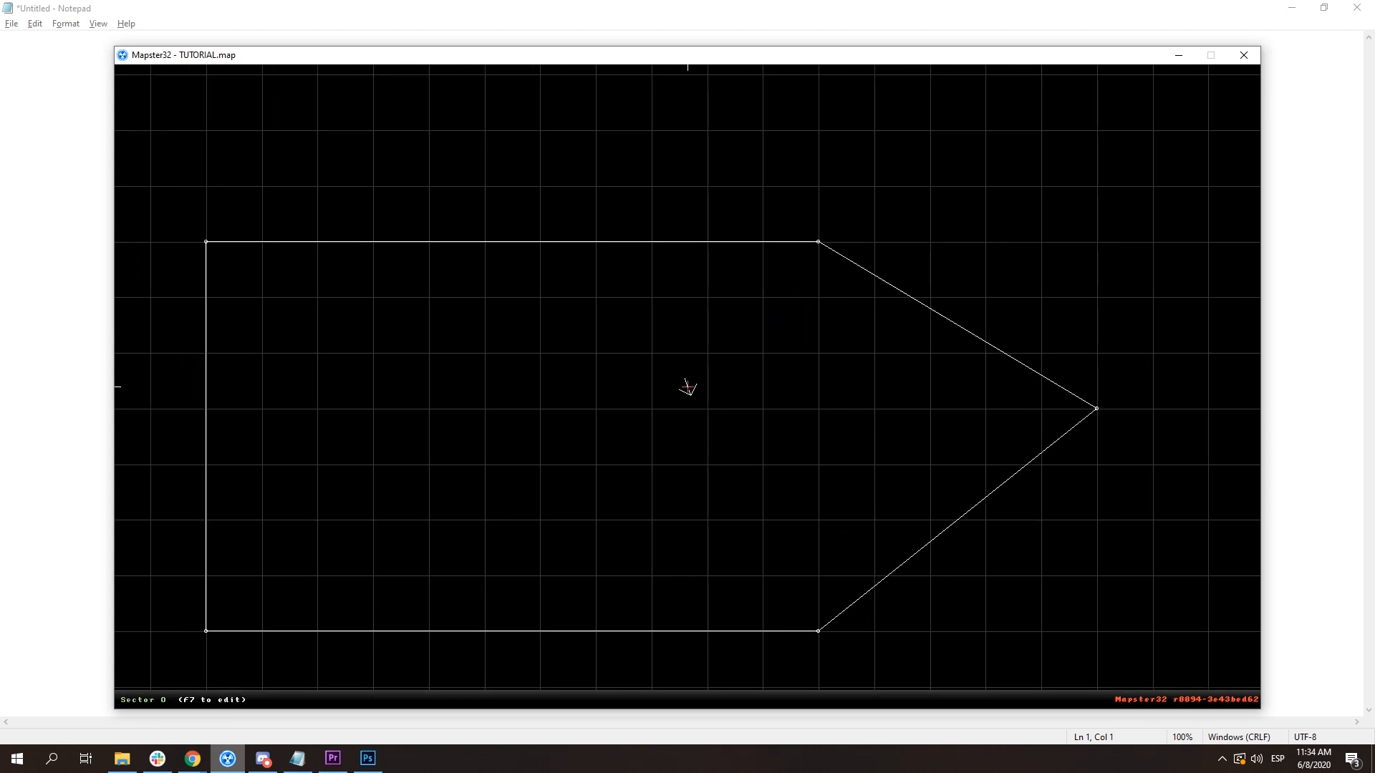
key("KP_Enter")
right_click_drag(688, 448, 675, 449)
left_click_drag(675, 450, 675, 449)
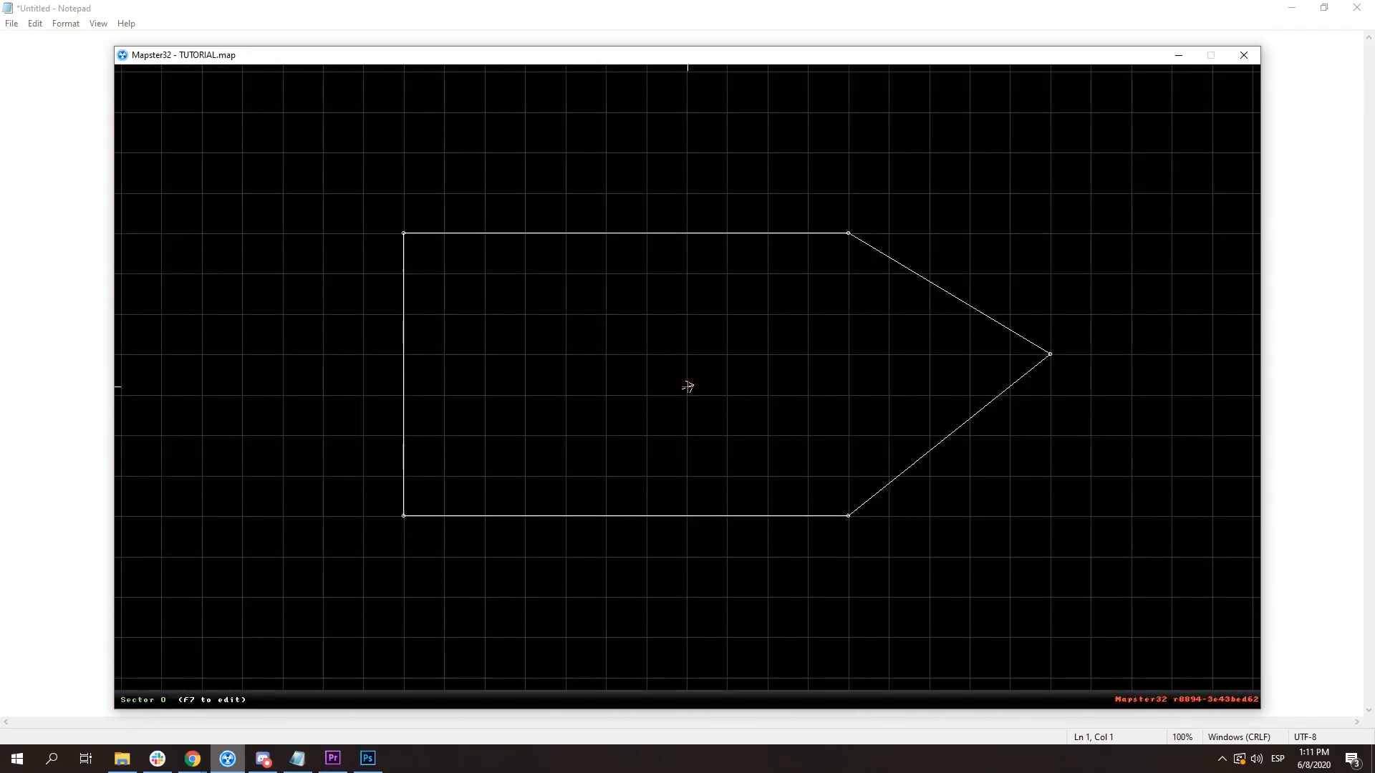
- Move the protruding east-wall point back in line with the wall, one grid square below the north corner
right_click_drag(632, 392, 688, 386)
left_click_drag(990, 333, 779, 258)
right_click_drag(780, 258, 687, 386)
- Insert a matching point on the west wall and split the room with a line between the two points
key("Insert")
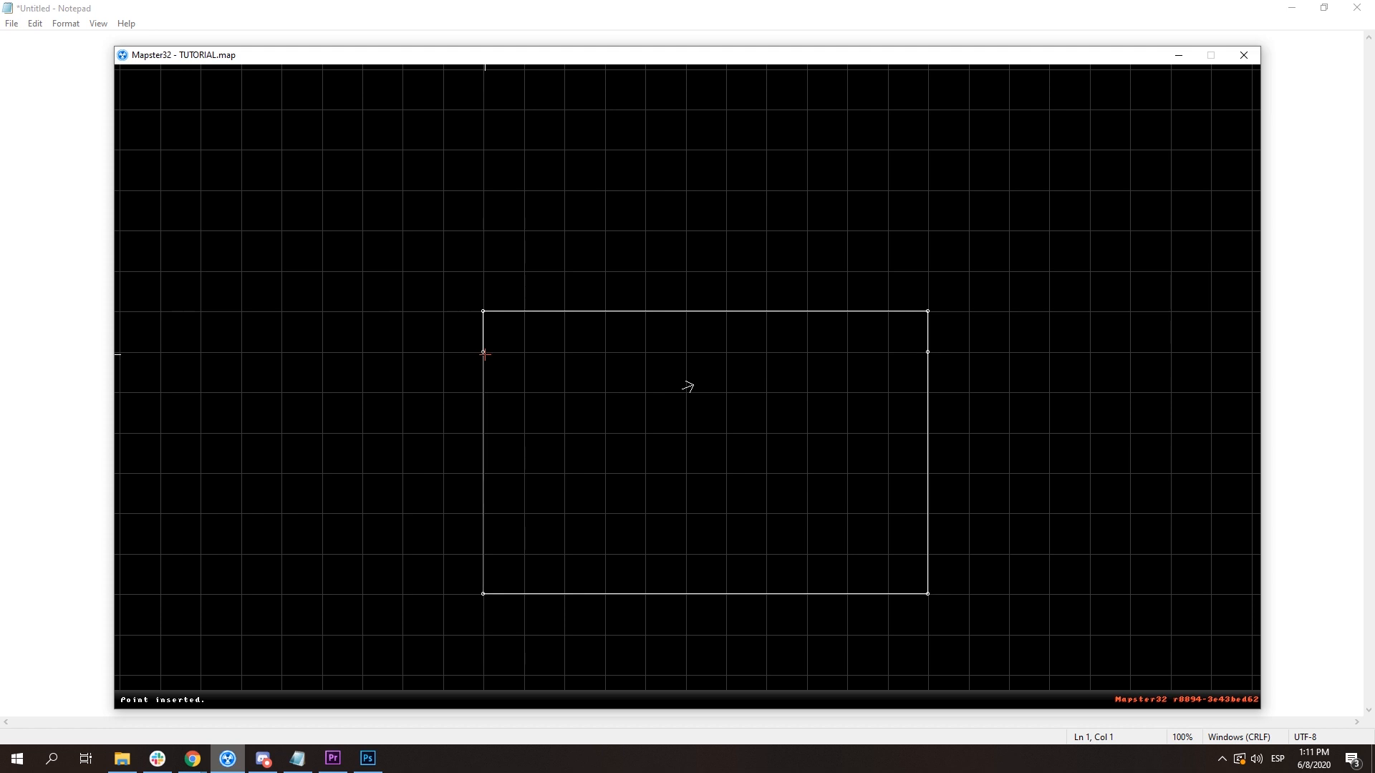
key("space")
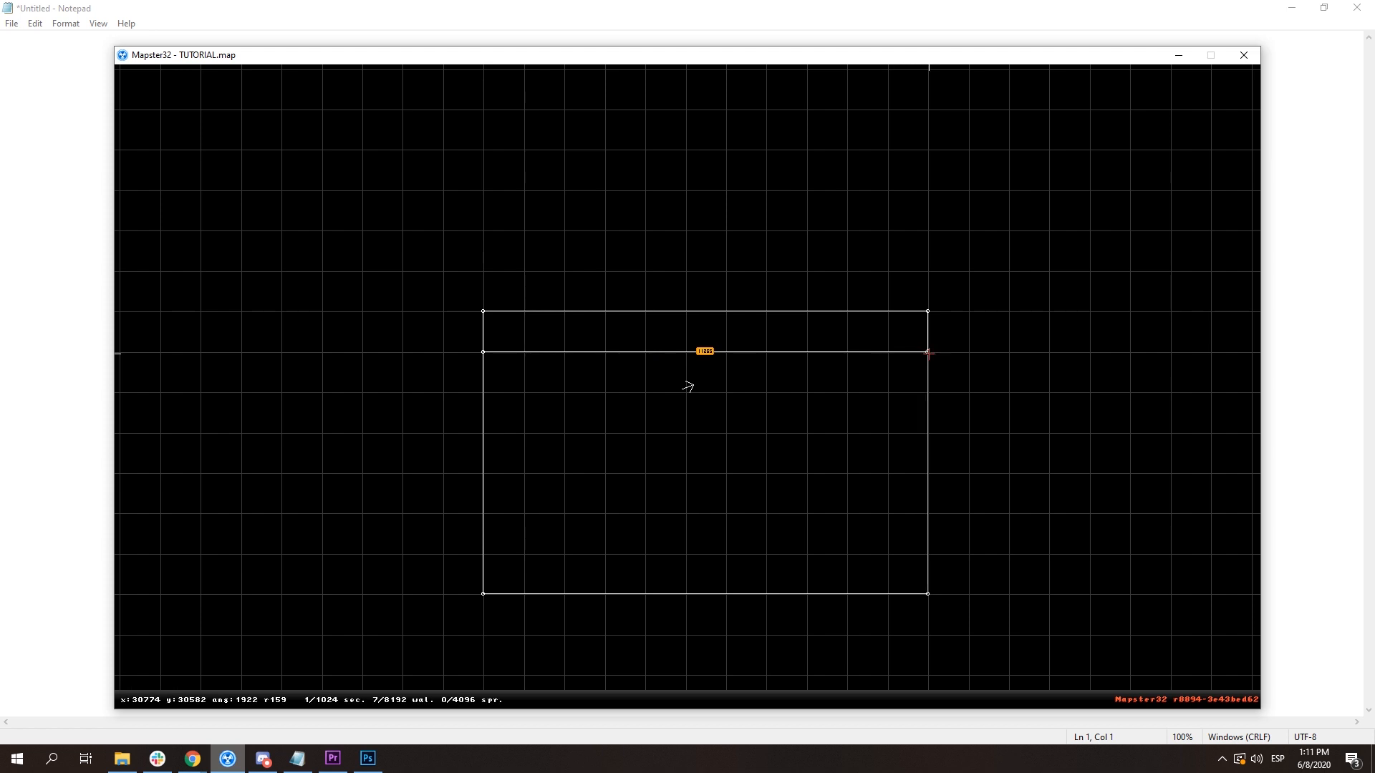
key("space")
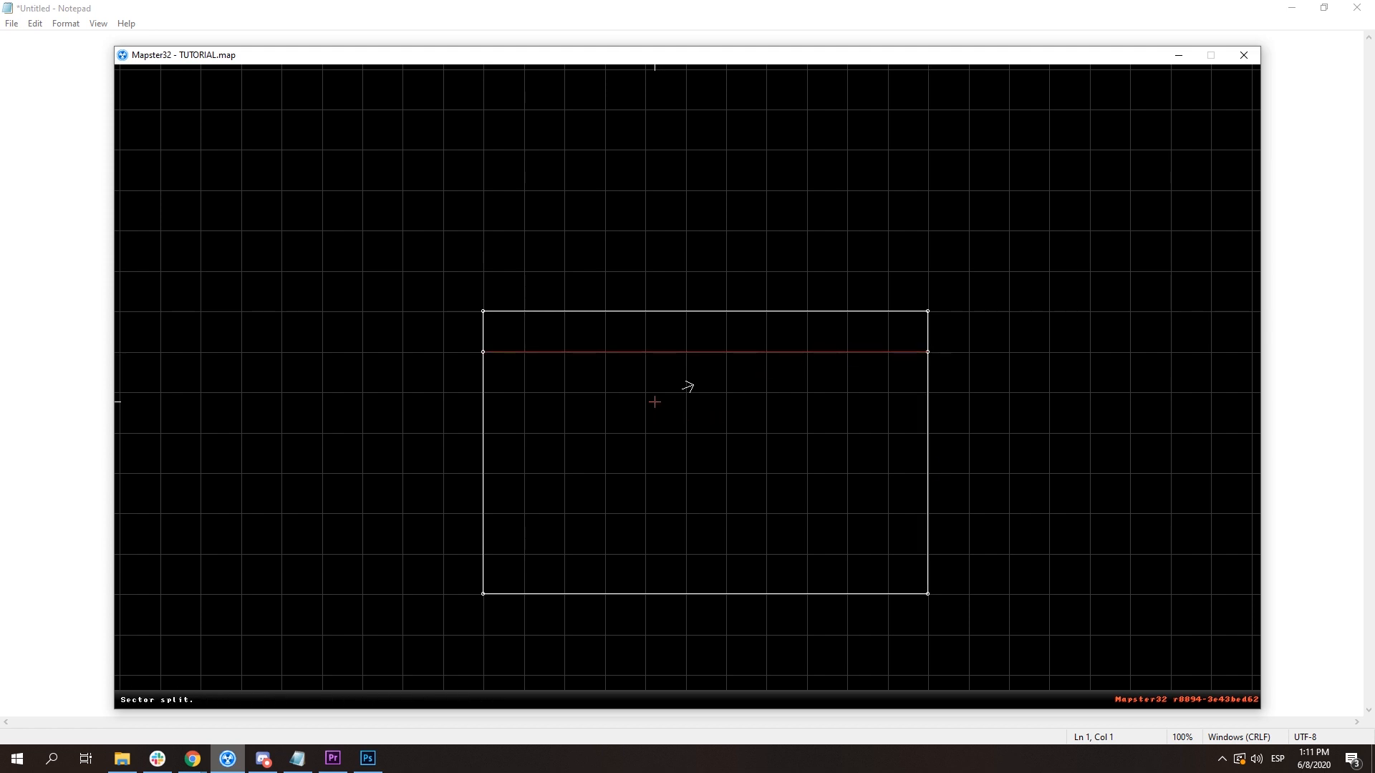
- In the 3D view, adjust the two sectors' floor heights, leaving the main floor at 9216, slightly below the north strip
right_click_drag(662, 414, 687, 387)
key("Up")
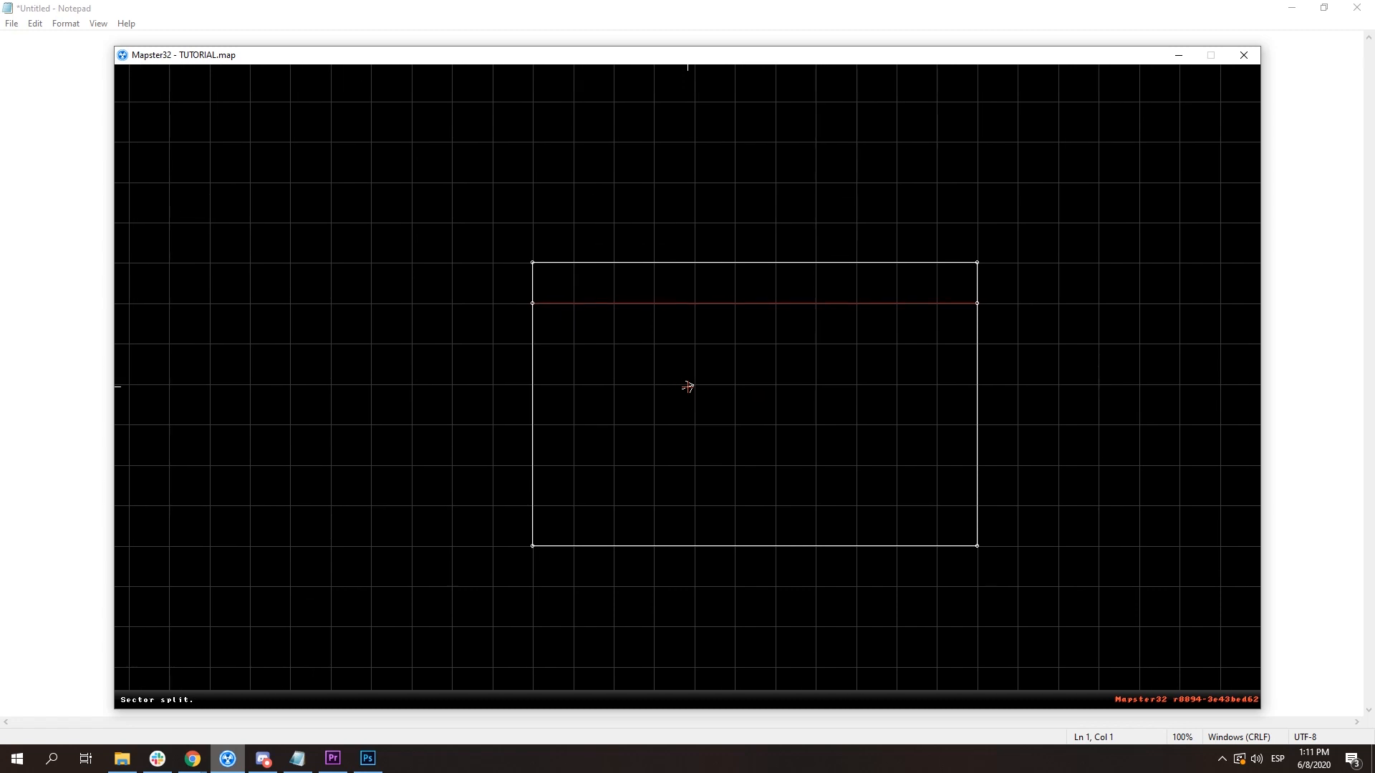
key("Right")
key("KP_Enter")
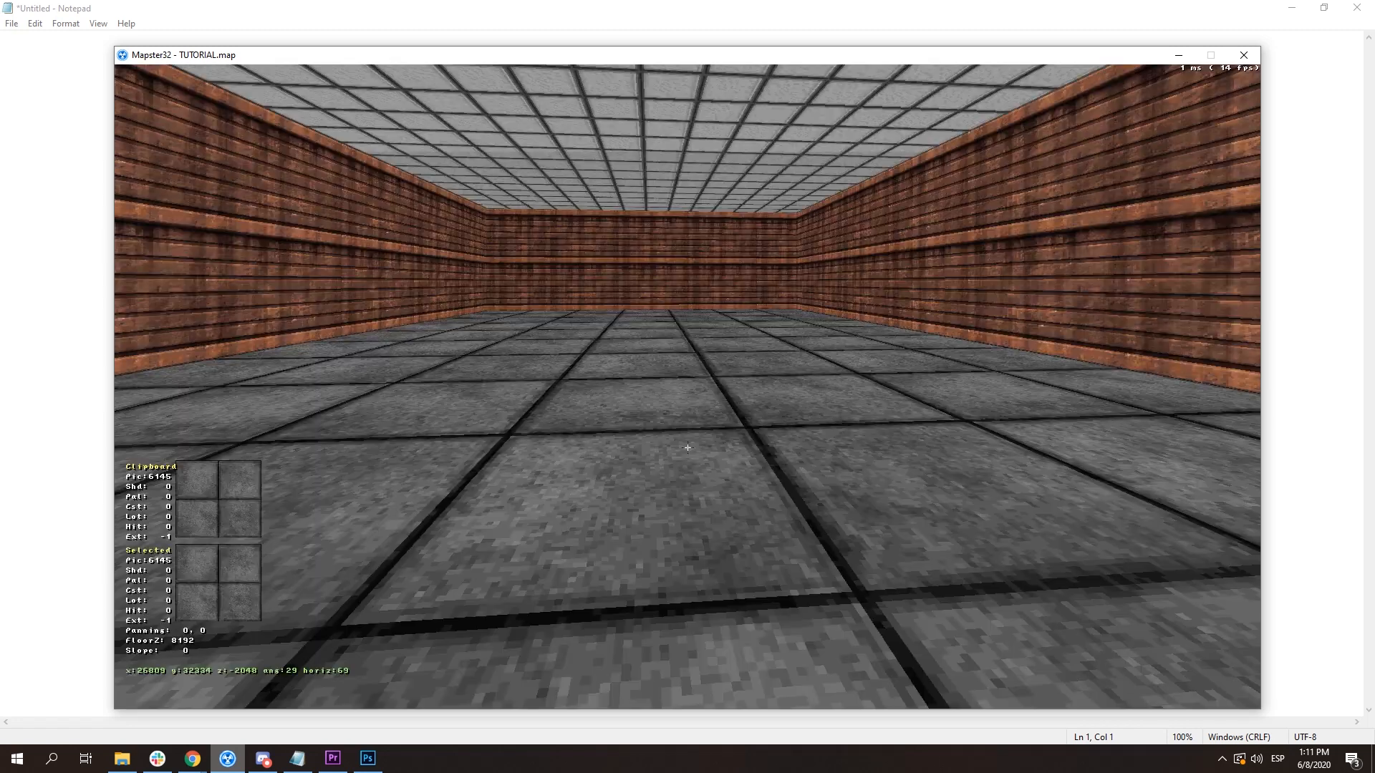
key("Up")
key("Left")
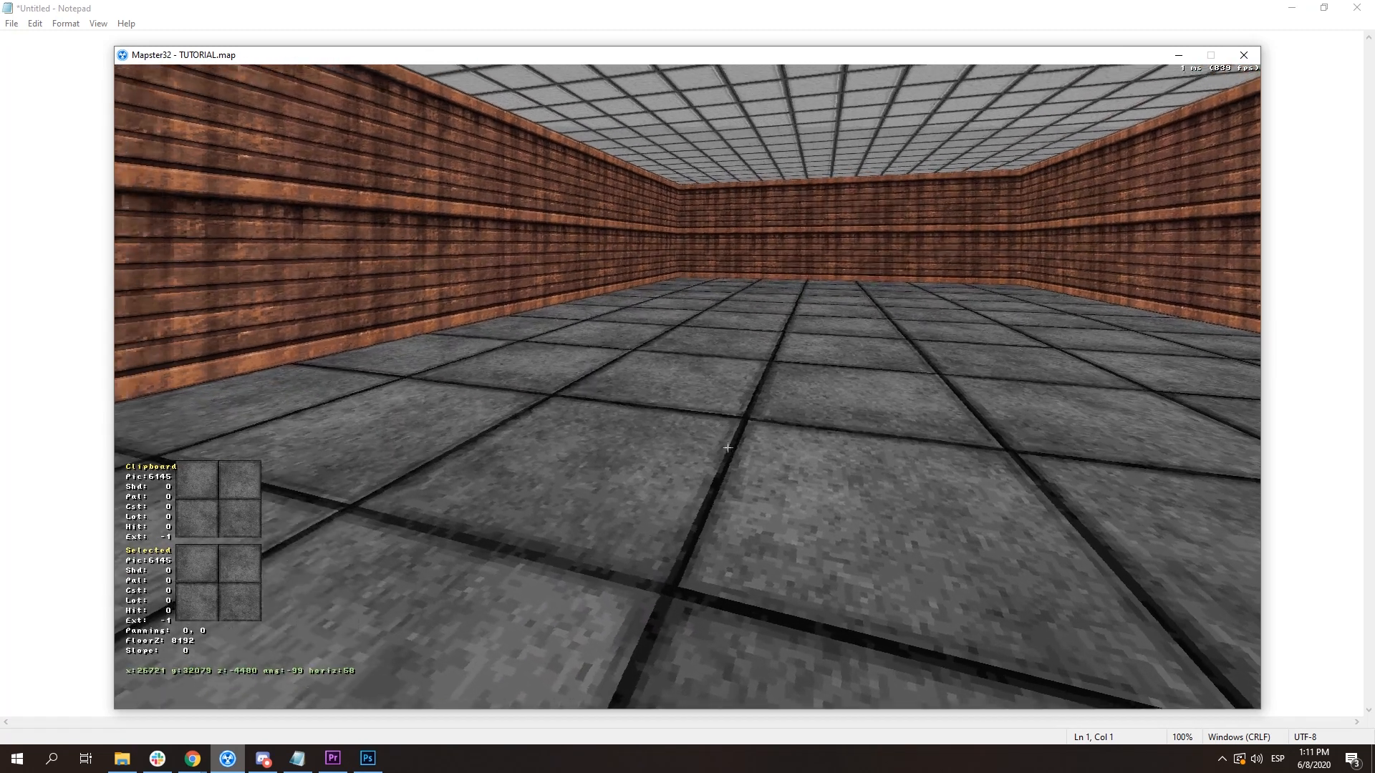
key("Up")
key("Right")
key("Page_Up")
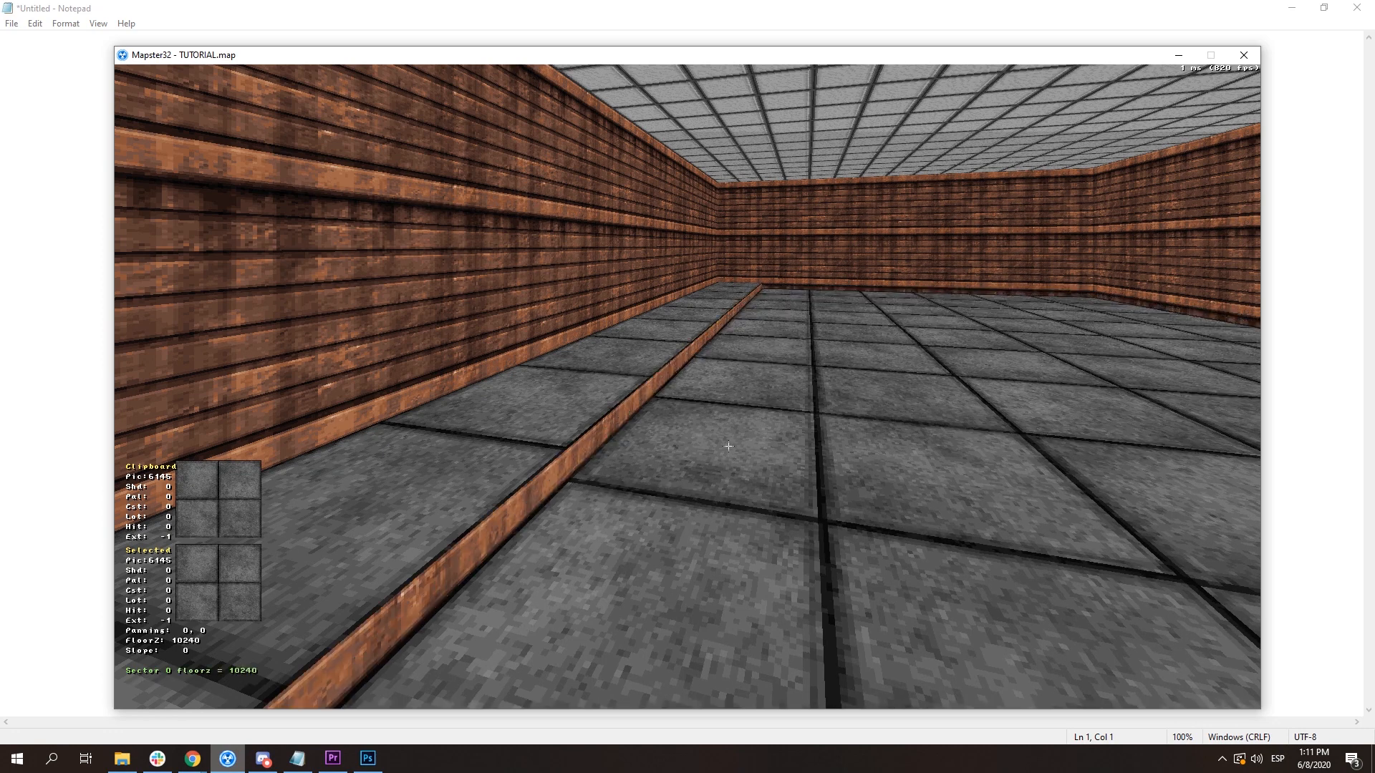
key("Page_Down")
key("Page_Up")
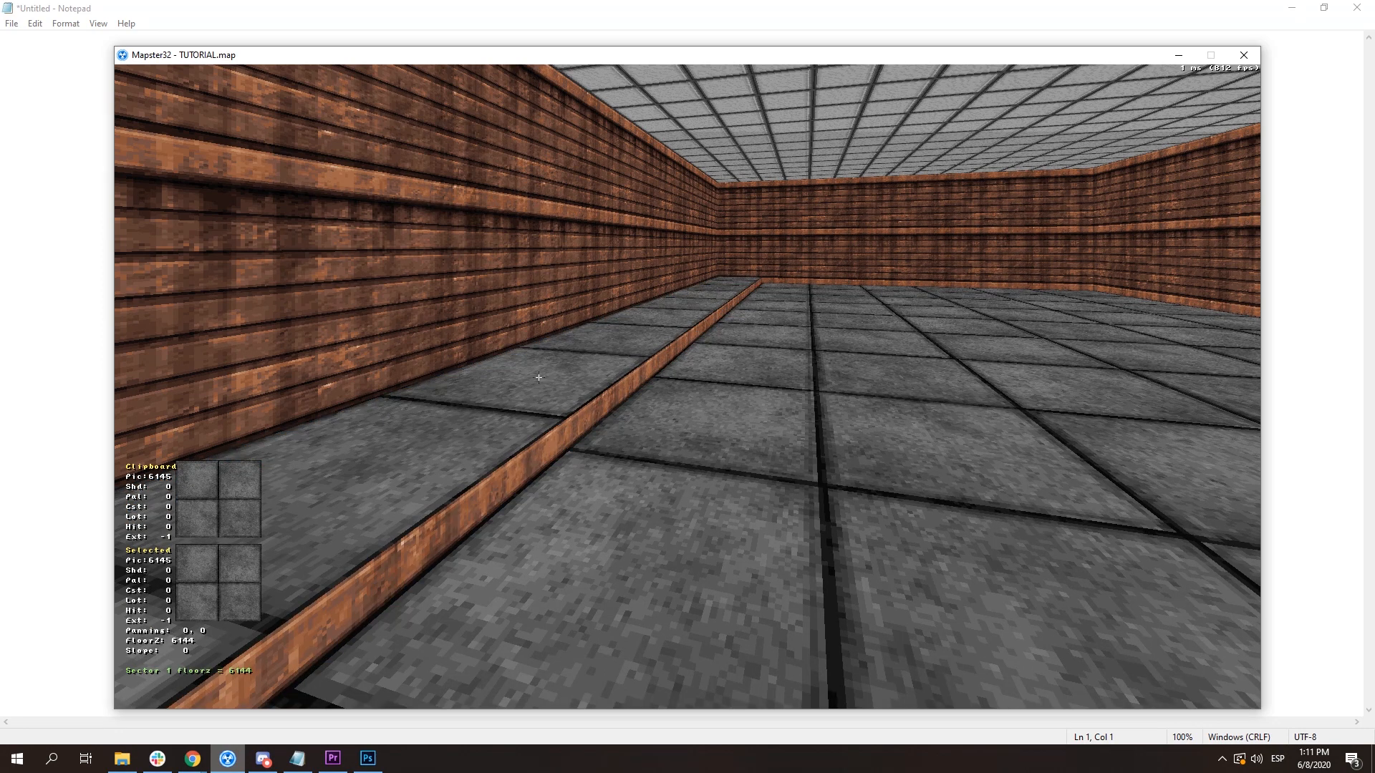
key("Page_Down")
key("Page_Down")
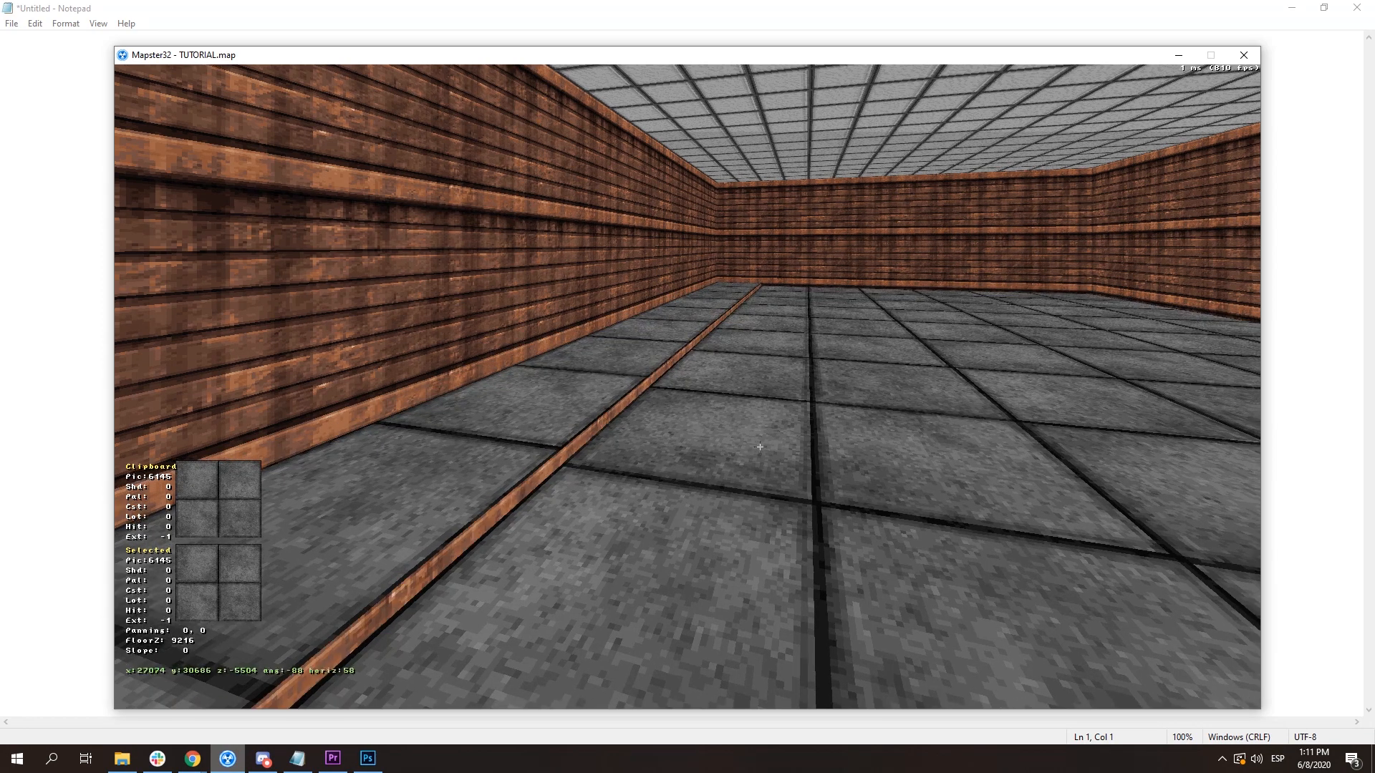
- Texture the main floor with tile 6146 and paste the strip's tile 6145 onto its low curb face
key("v")
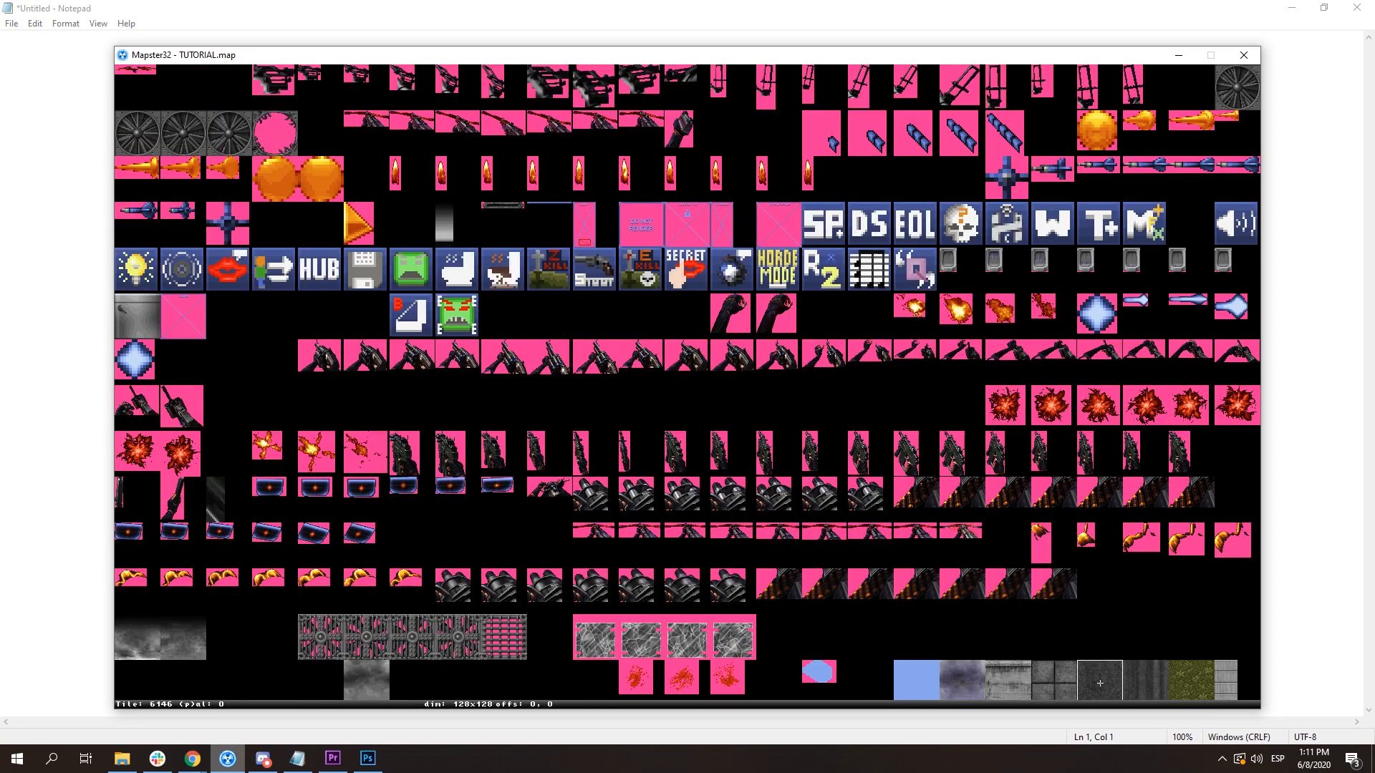
left_click(1100, 683)
middle_click_drag(764, 455, 667, 401)
key("Tab")
key("Return")
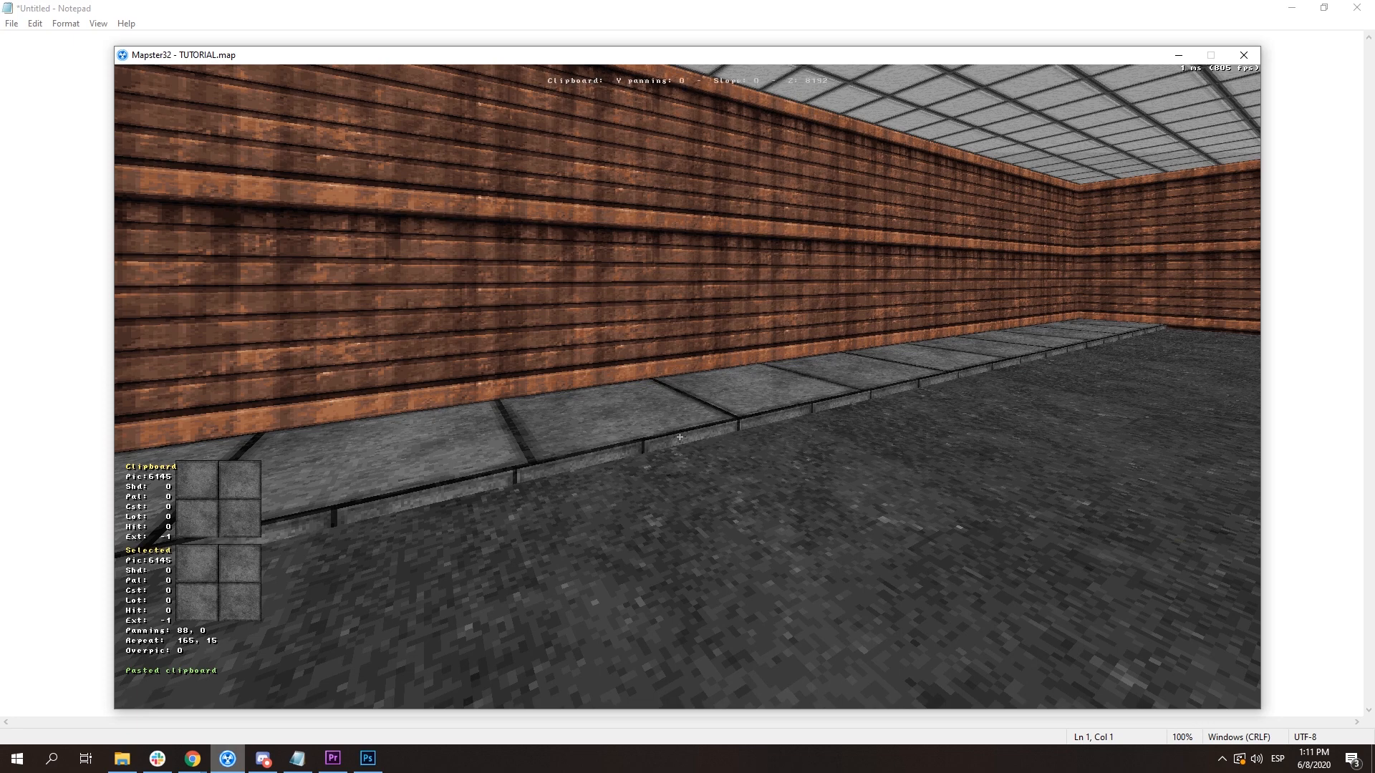
- In the 2D view, split off a second strip one grid square deep along the room's south wall
middle_click_drag(680, 437, 768, 457)
key("KP_Enter")
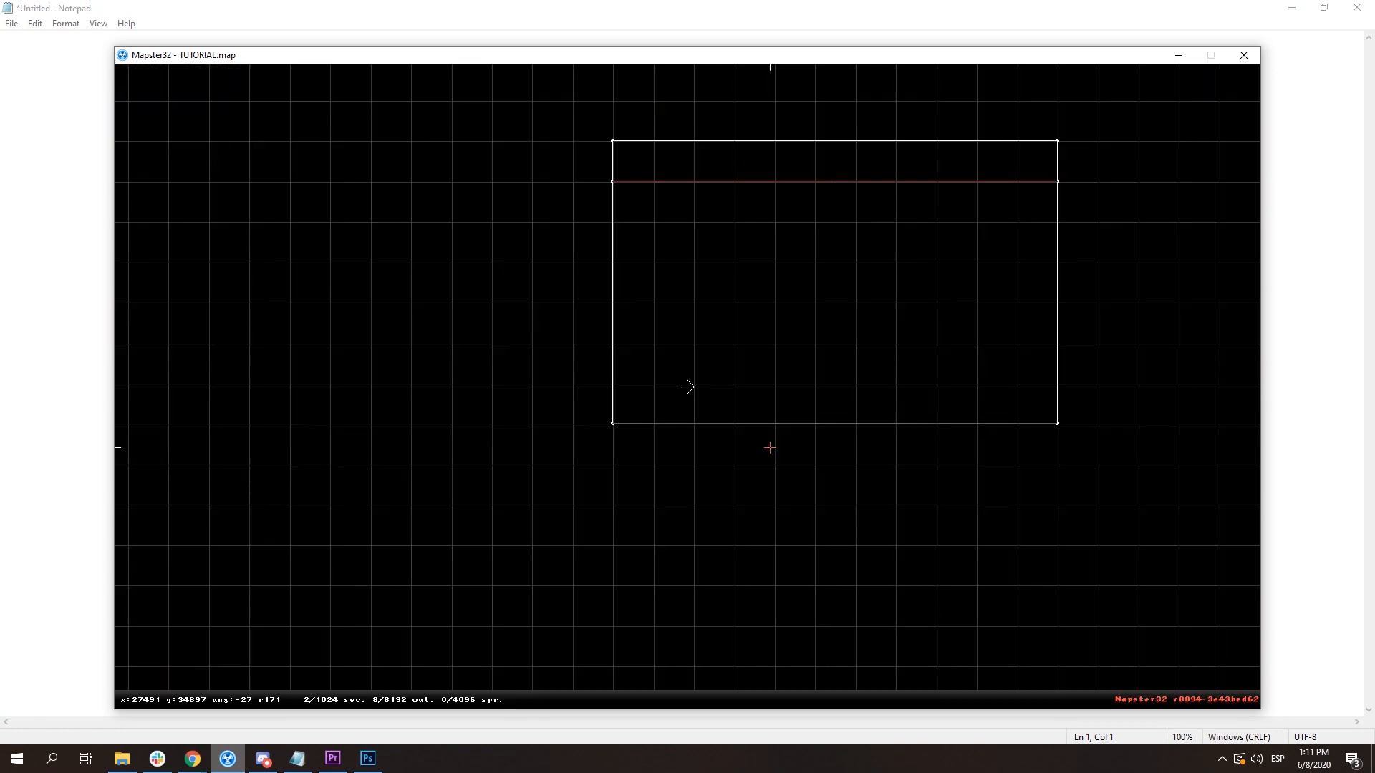
key("Insert")
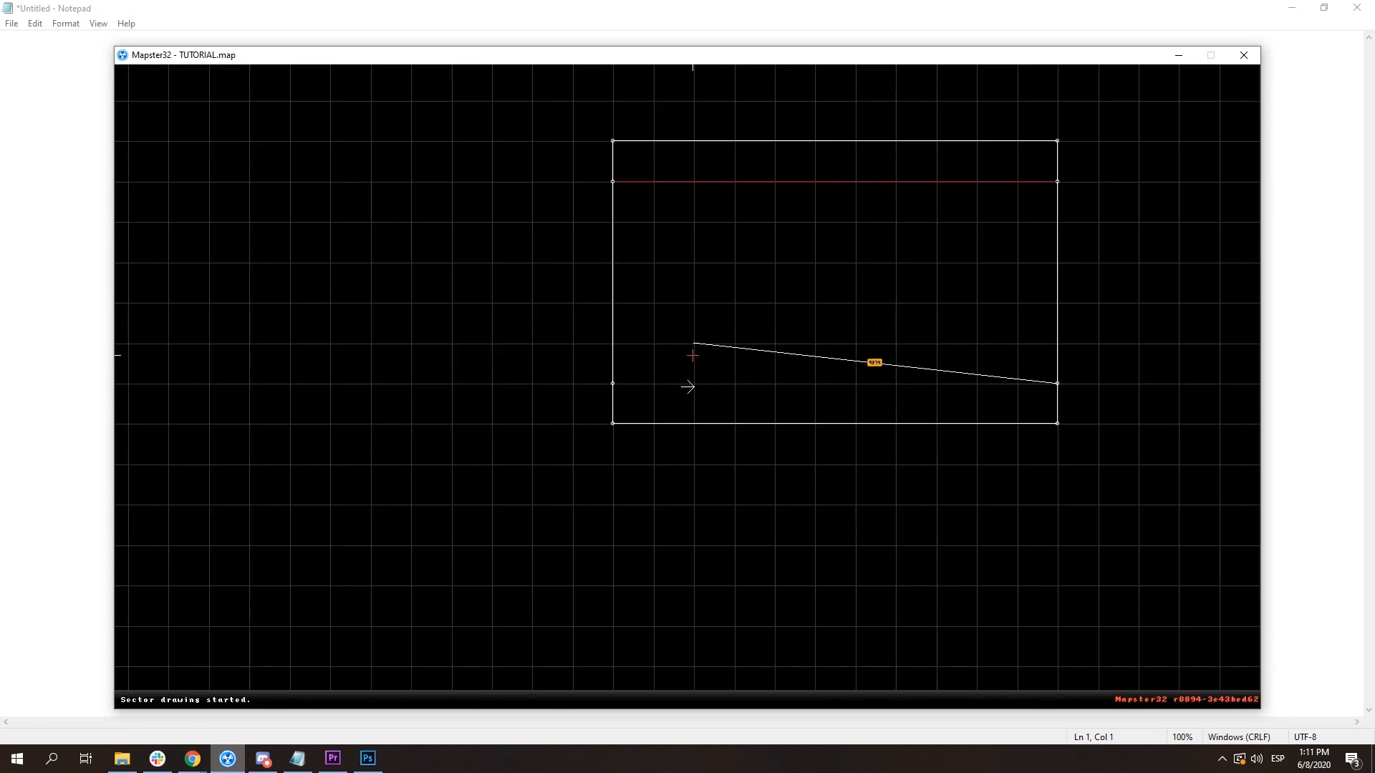
key("space")
- Raise the south strip's floor to 8192 and paste sidewalk tile 6145 onto its floor and curb face
key("KP_Enter")
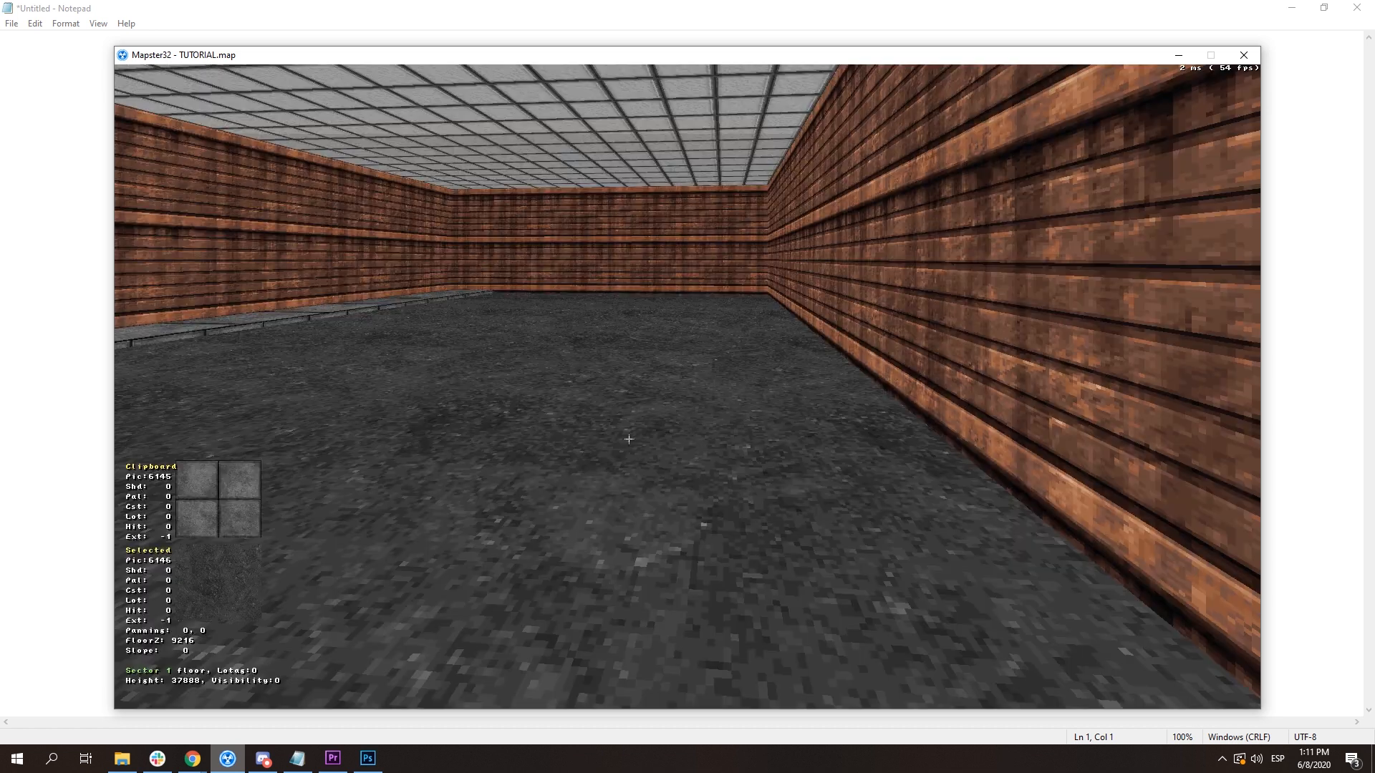
key("Page_Up")
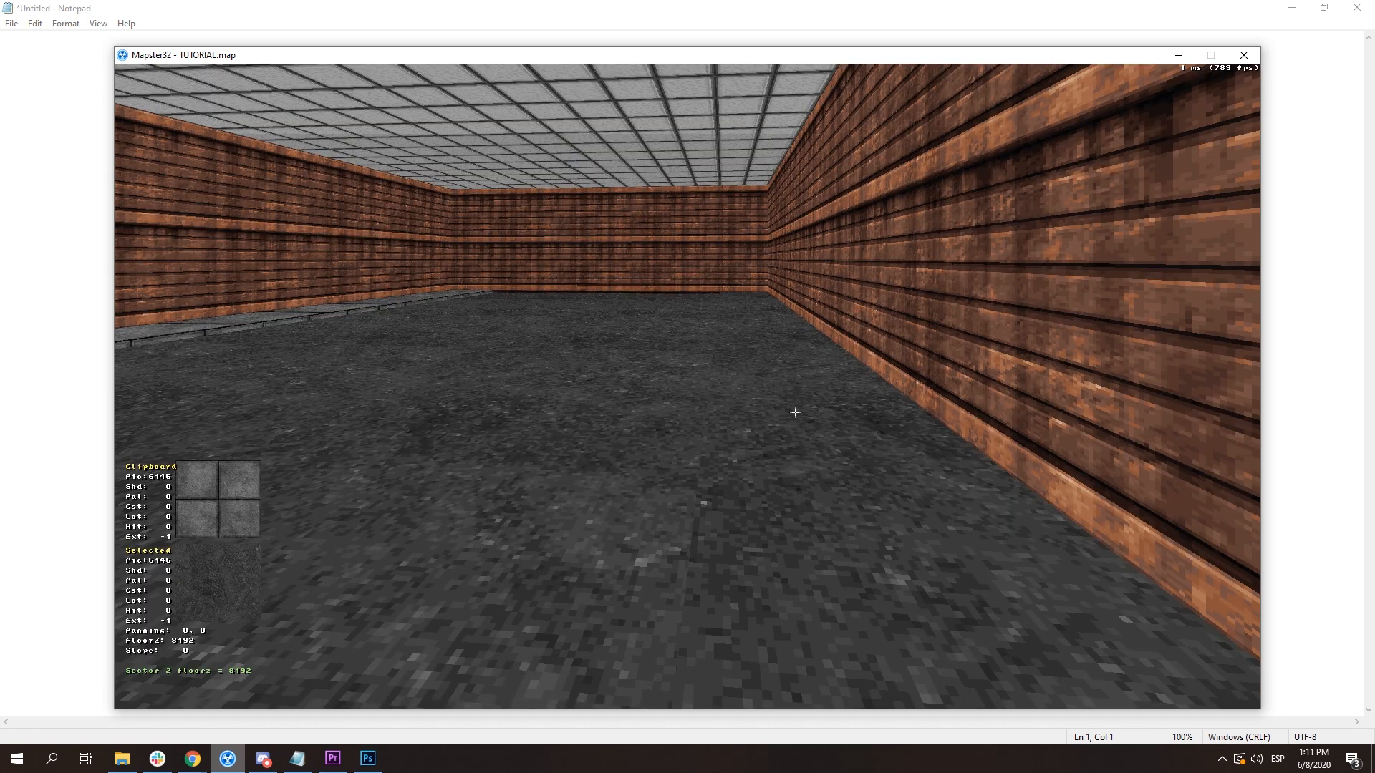
middle_click_drag(795, 412, 798, 414)
right_click_drag(798, 414, 694, 399)
key("Tab")
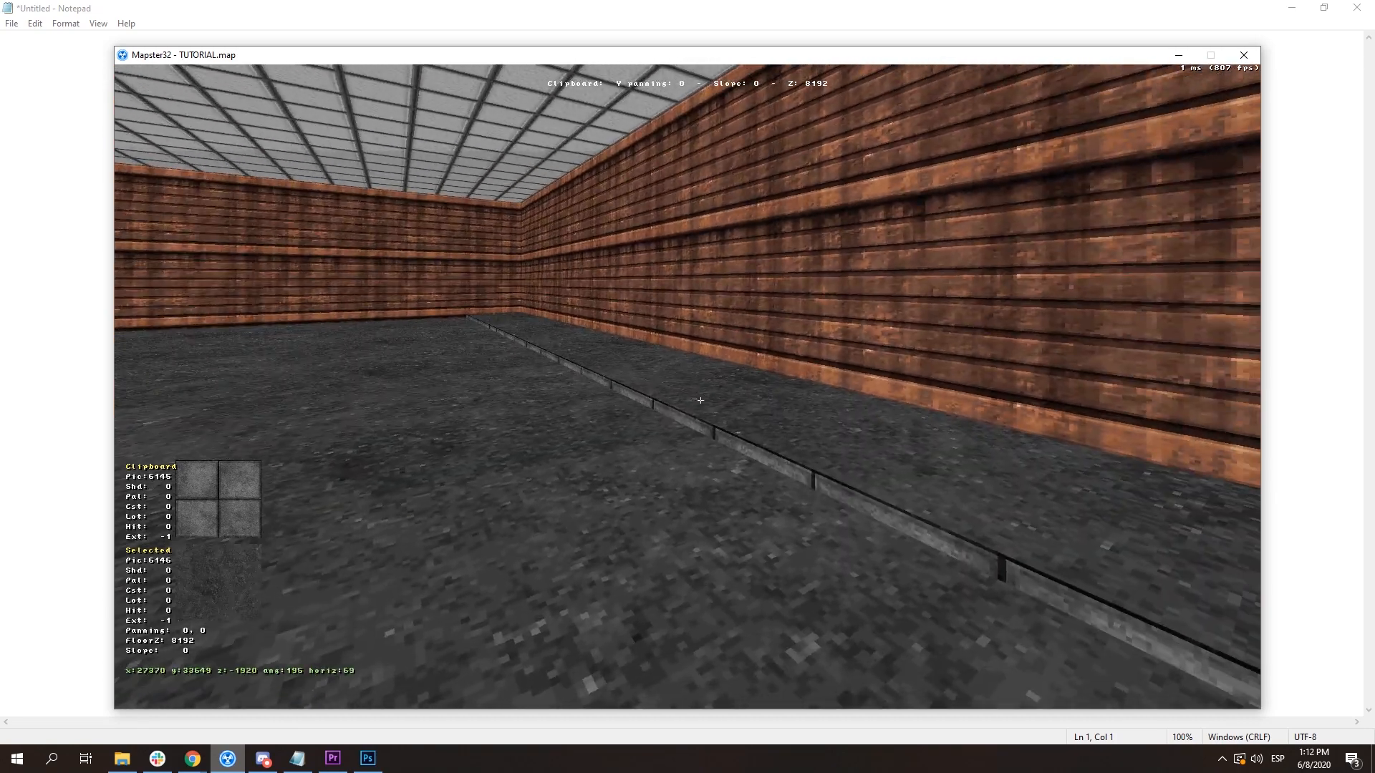
key("Return")
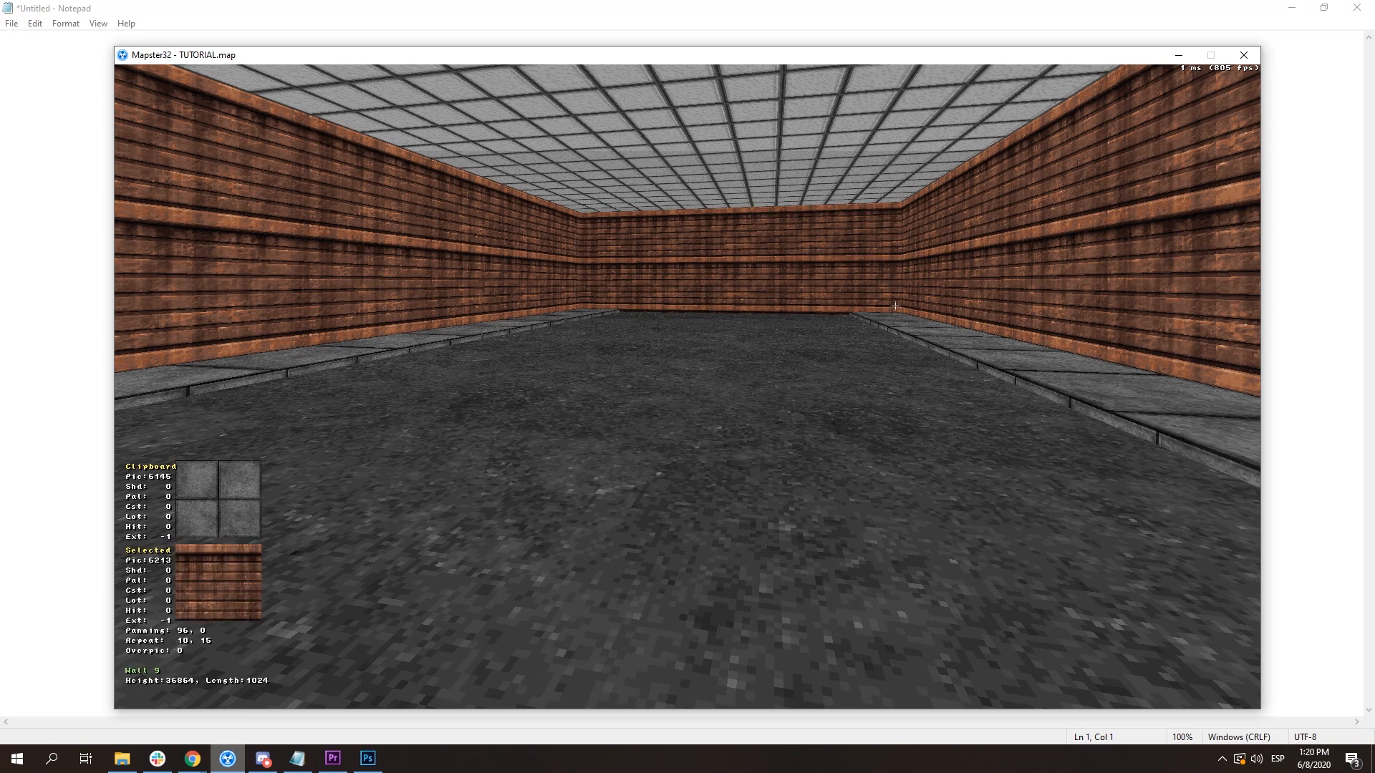
- Set the north curb texture's panning to 127, 0 and its repeat to 128, 15
right_click_drag(905, 315, 916, 312)
key("Up")
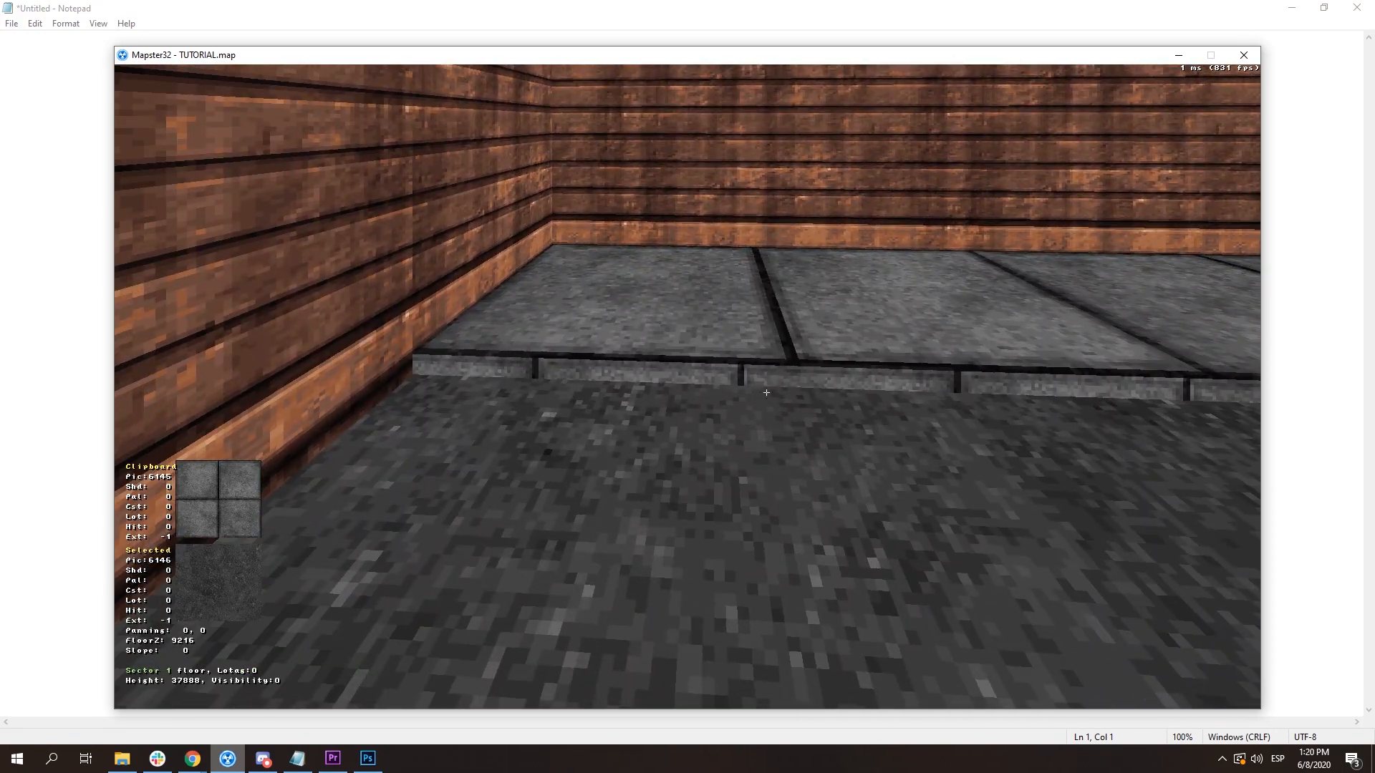
key("KP_6")
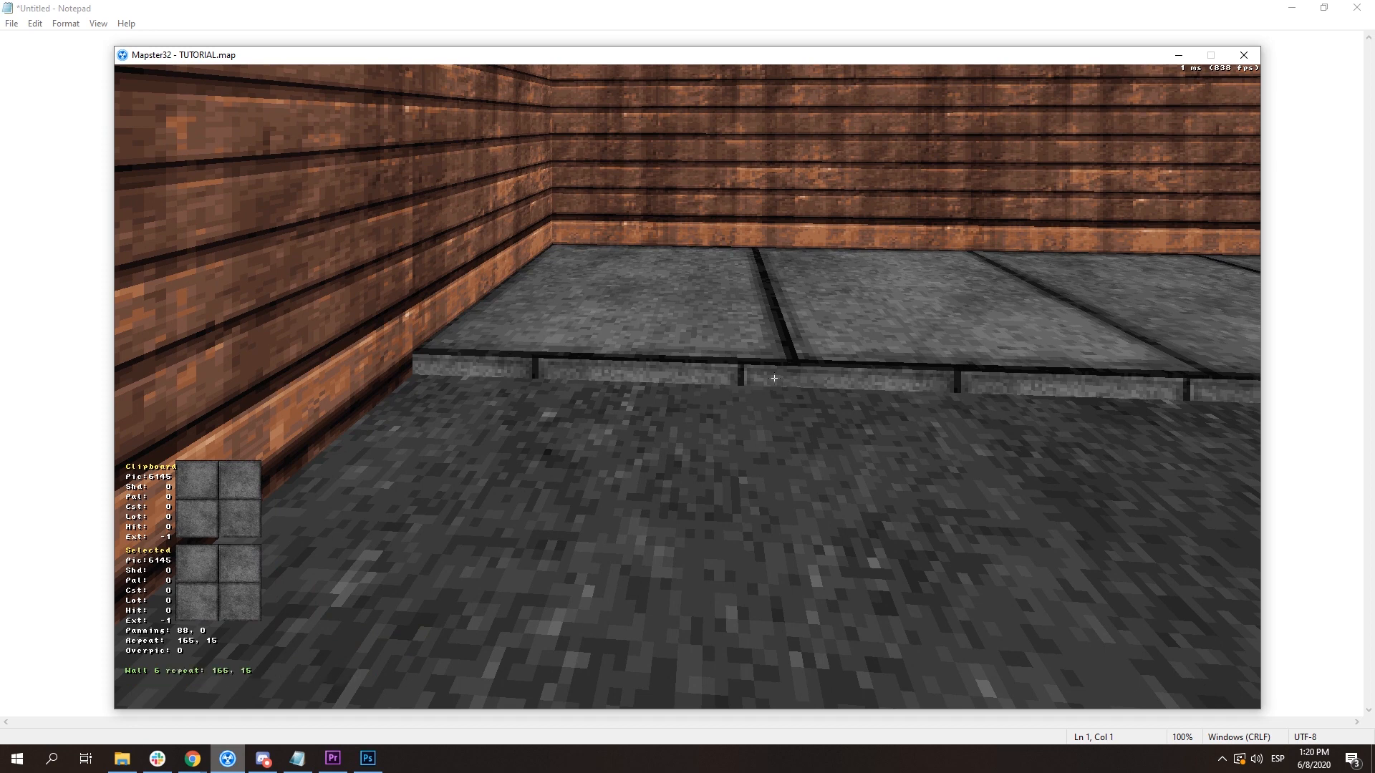
key("alt")
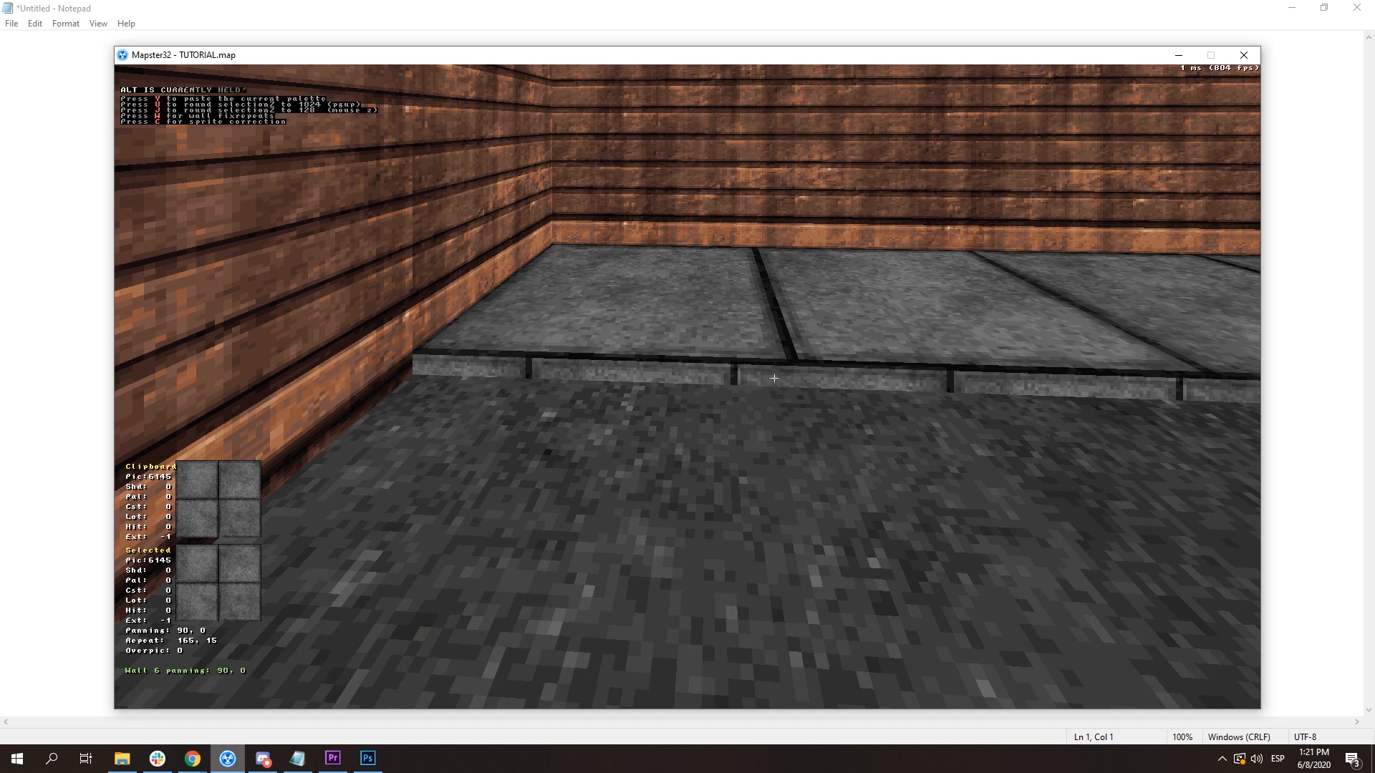
key("alt+KP_6")
key("alt+KP_6")
key("alt+KP_6")
key("alt+KP_6")
key("alt+KP_6")
key("alt+KP_6")
key("alt+KP_6")
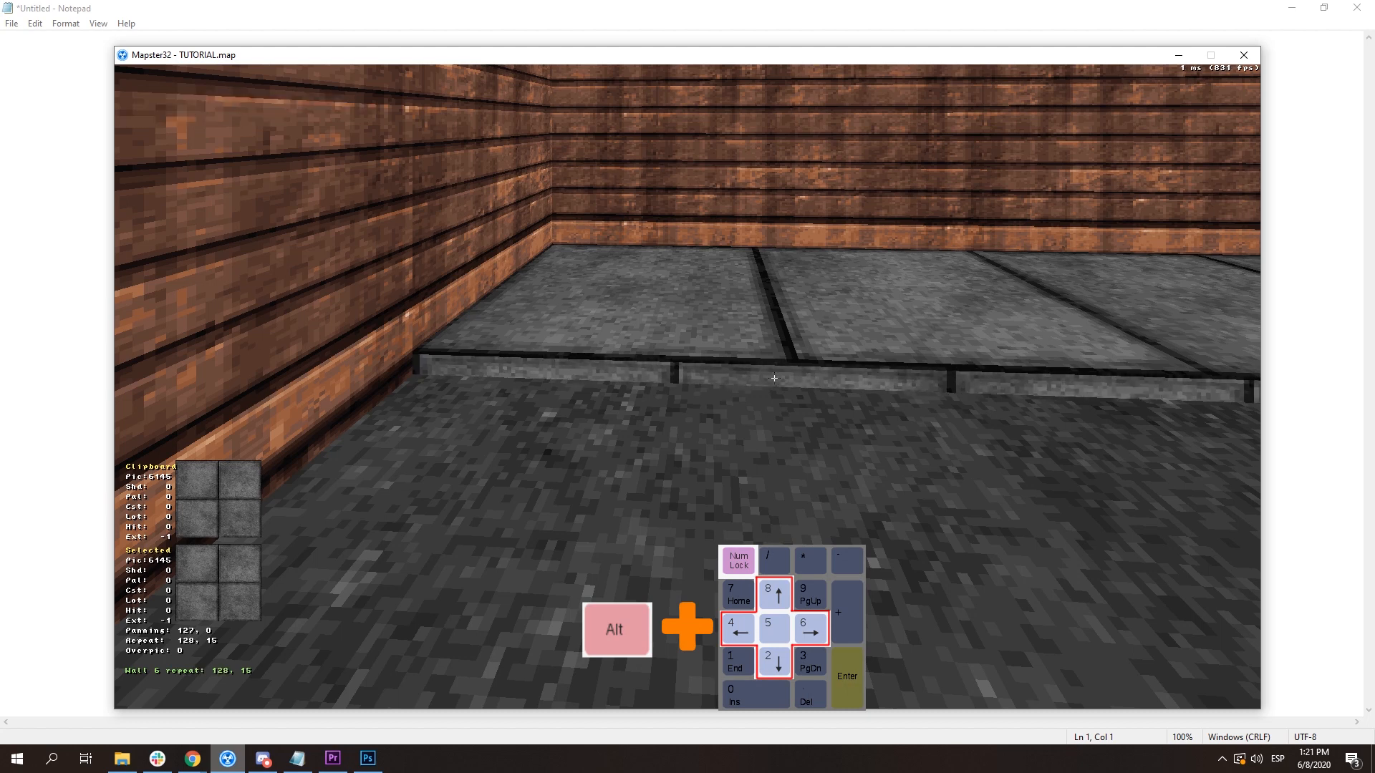
- Stretch the north curb's texture to a repeat of 89, 16 to match the sidewalk slabs
key("KP_4")
key("KP_4")
key("KP_4")
key("KP_4")
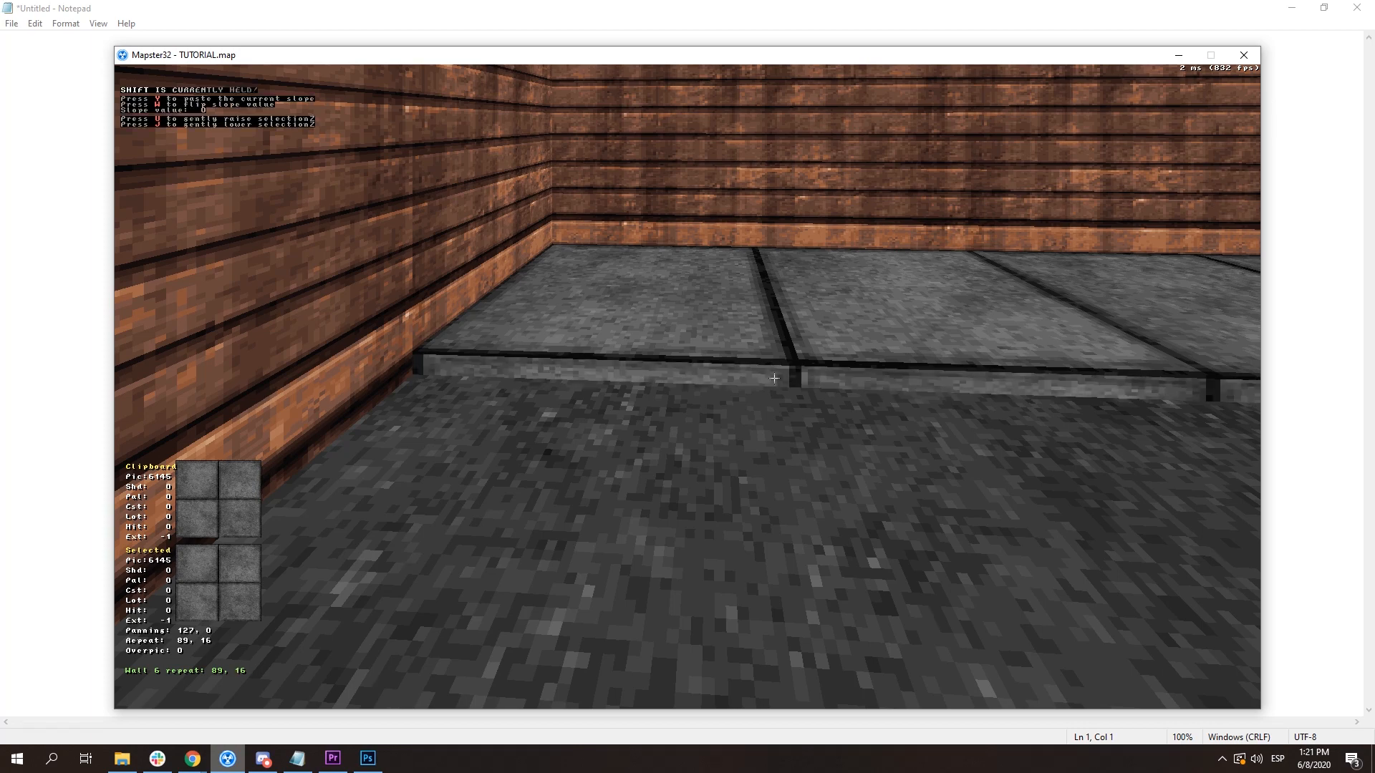
- Stretch and shift the south curb's texture to line its joints up with the adjoining sidewalk slabs
key("Down")
key("Down")
key("Down")
key("Down")
key("Down")
key("Left")
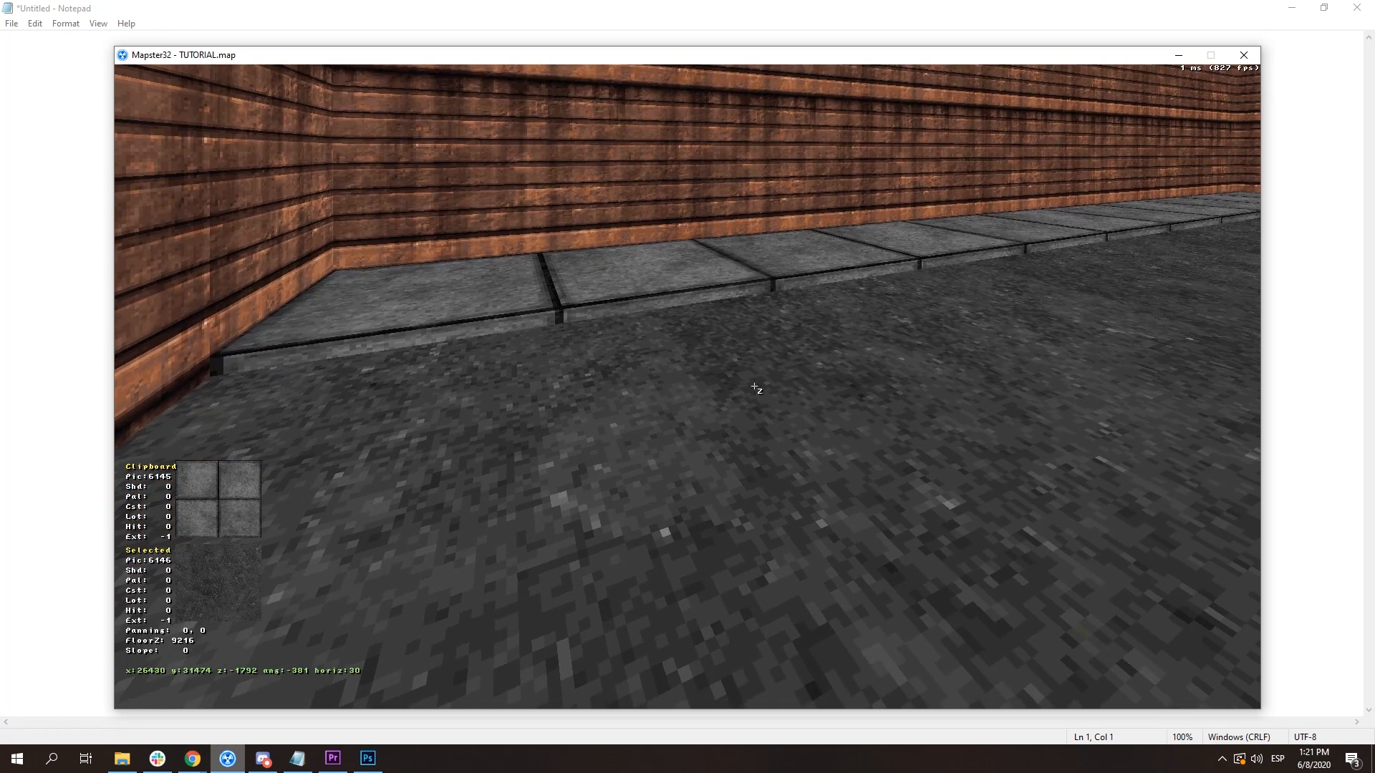
key("Up")
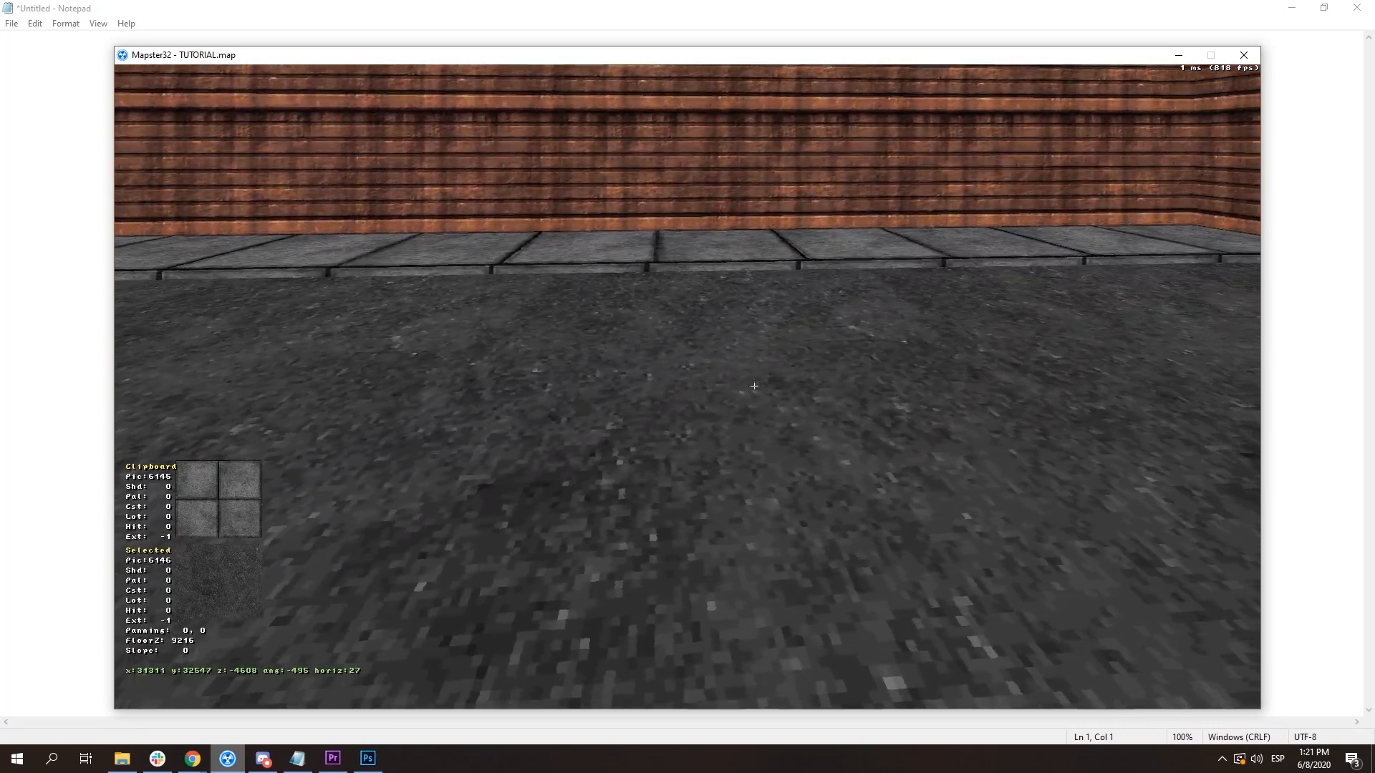
key("KP_4")
key("alt+KP_6")
key("Right")
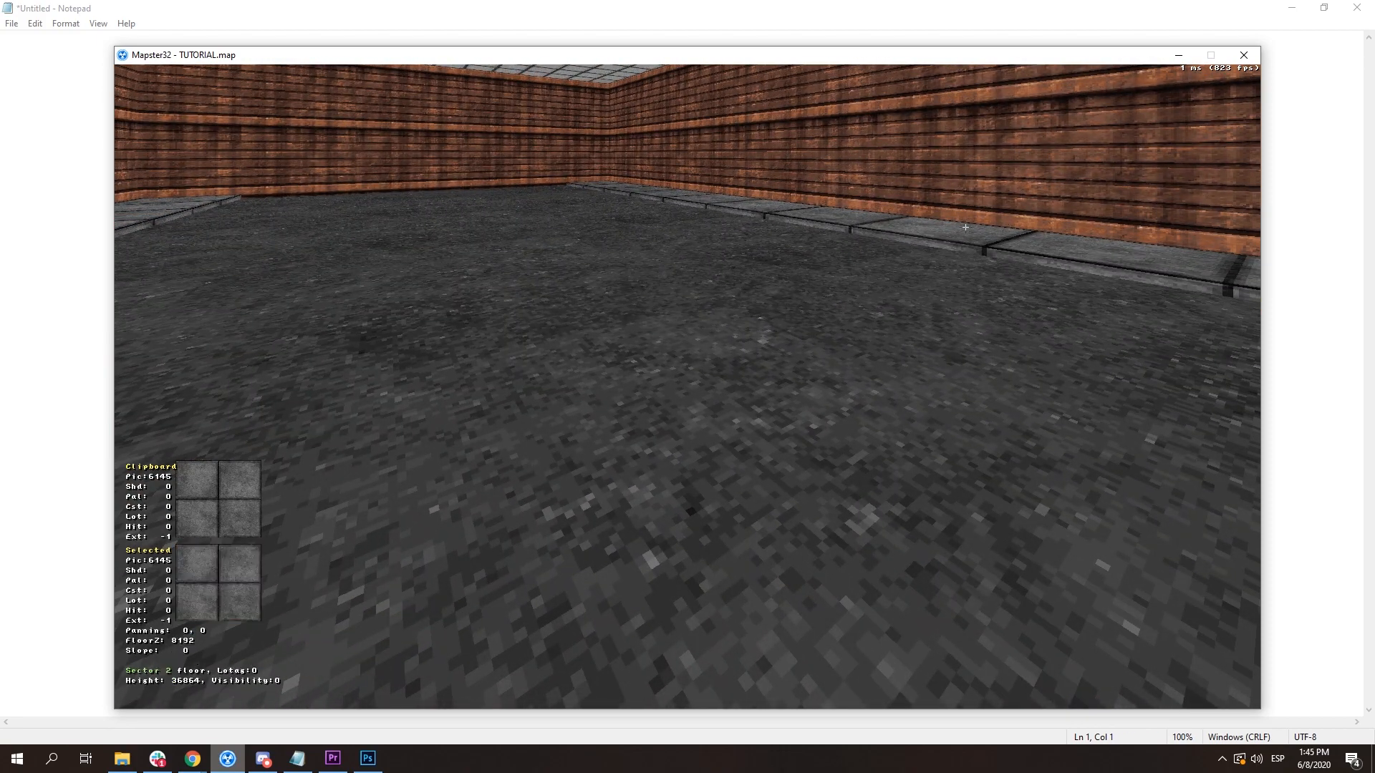
- Apply cloud tile 6100 to the north strip's ceiling and make it a parallax sky
right_click_drag(979, 292, 928, 310)
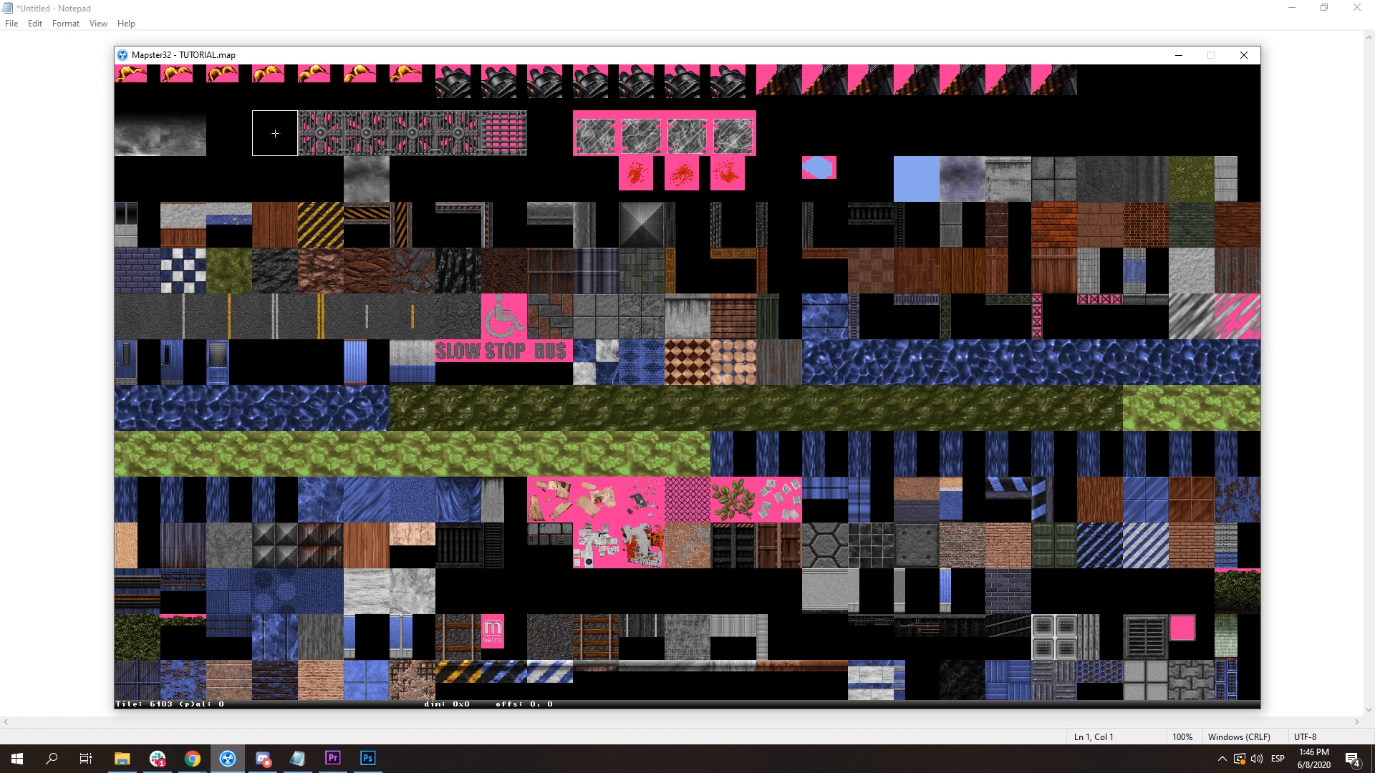
left_click(137, 133)
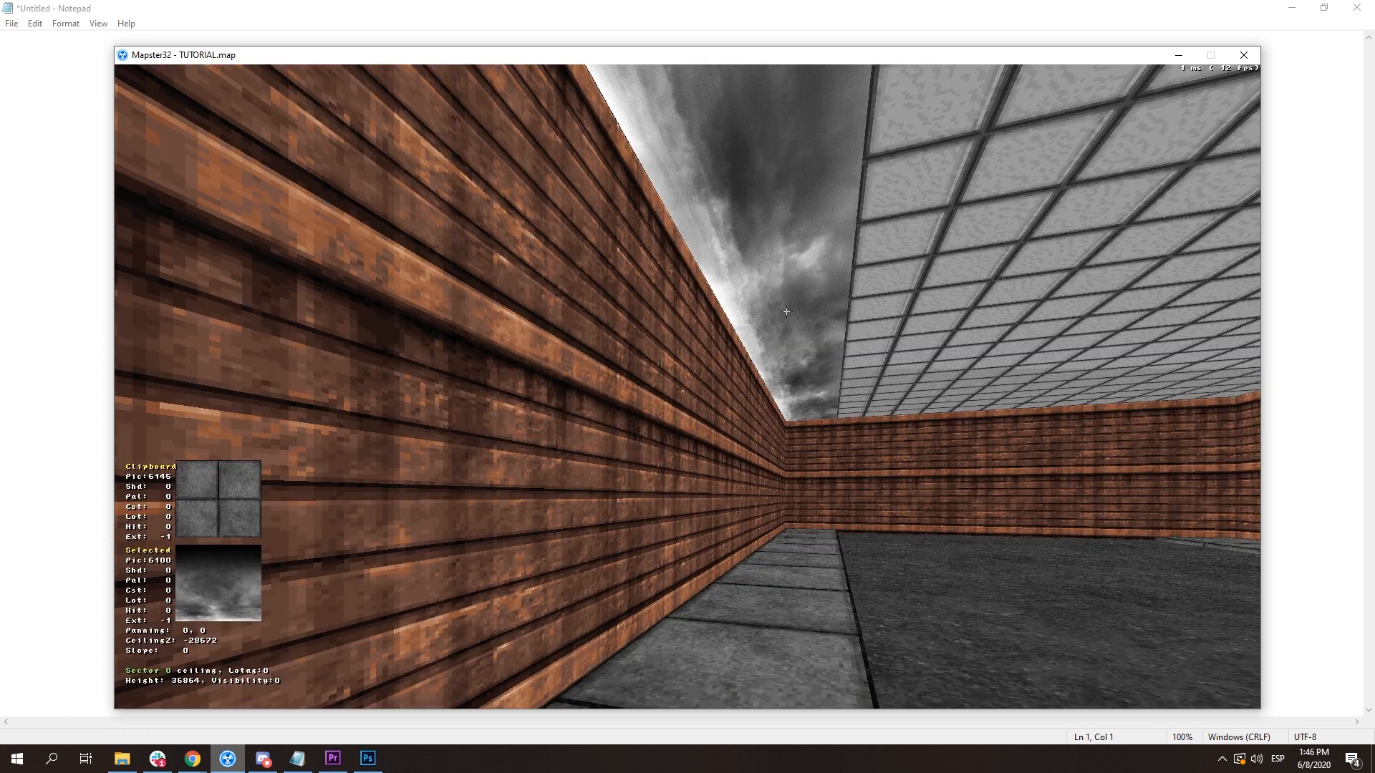
right_click_drag(786, 311, 786, 355)
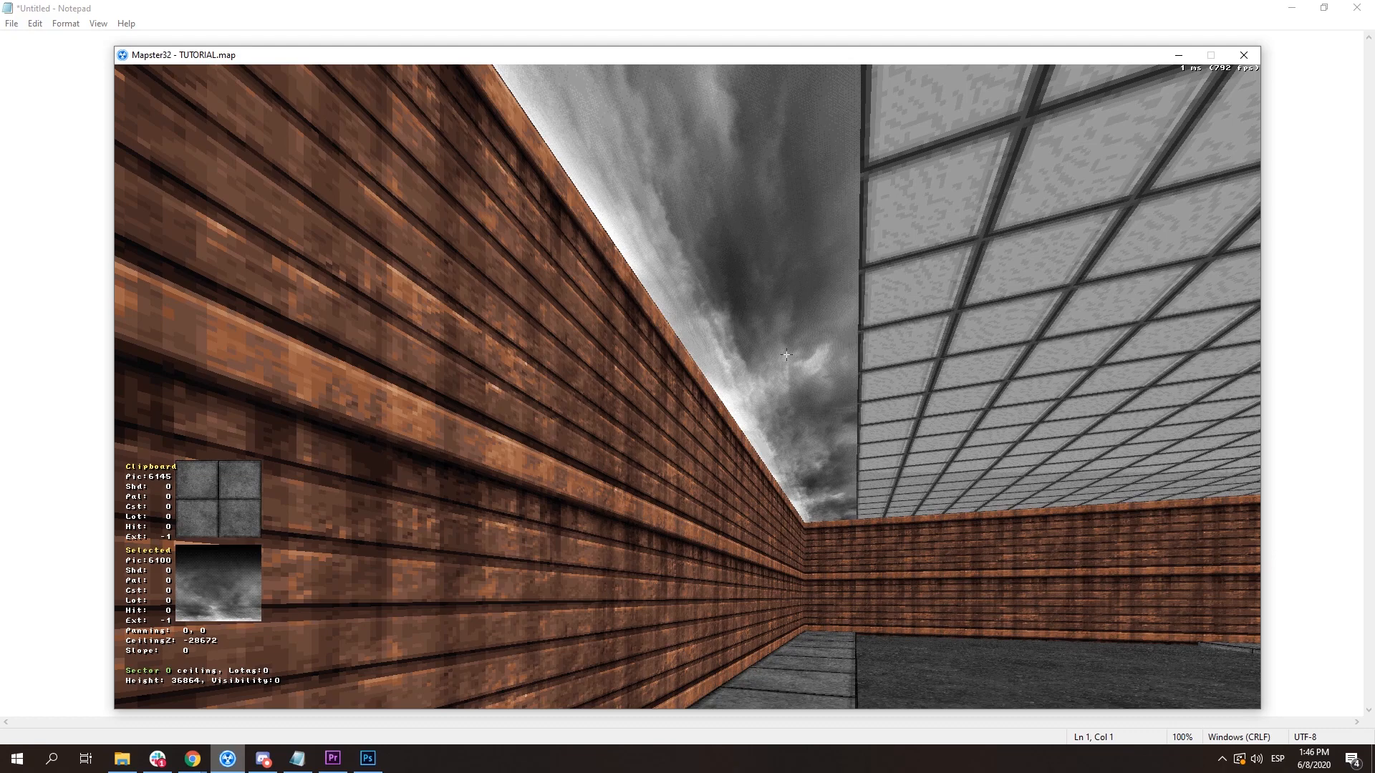
key("p")
- Copy the parallax sky ceiling and paste it onto the ceilings of the main area and the south strip
right_click_drag(786, 354, 799, 368)
middle_click_drag(800, 368, 799, 367)
right_click_drag(799, 368, 710, 356)
key("Tab")
key("Return")
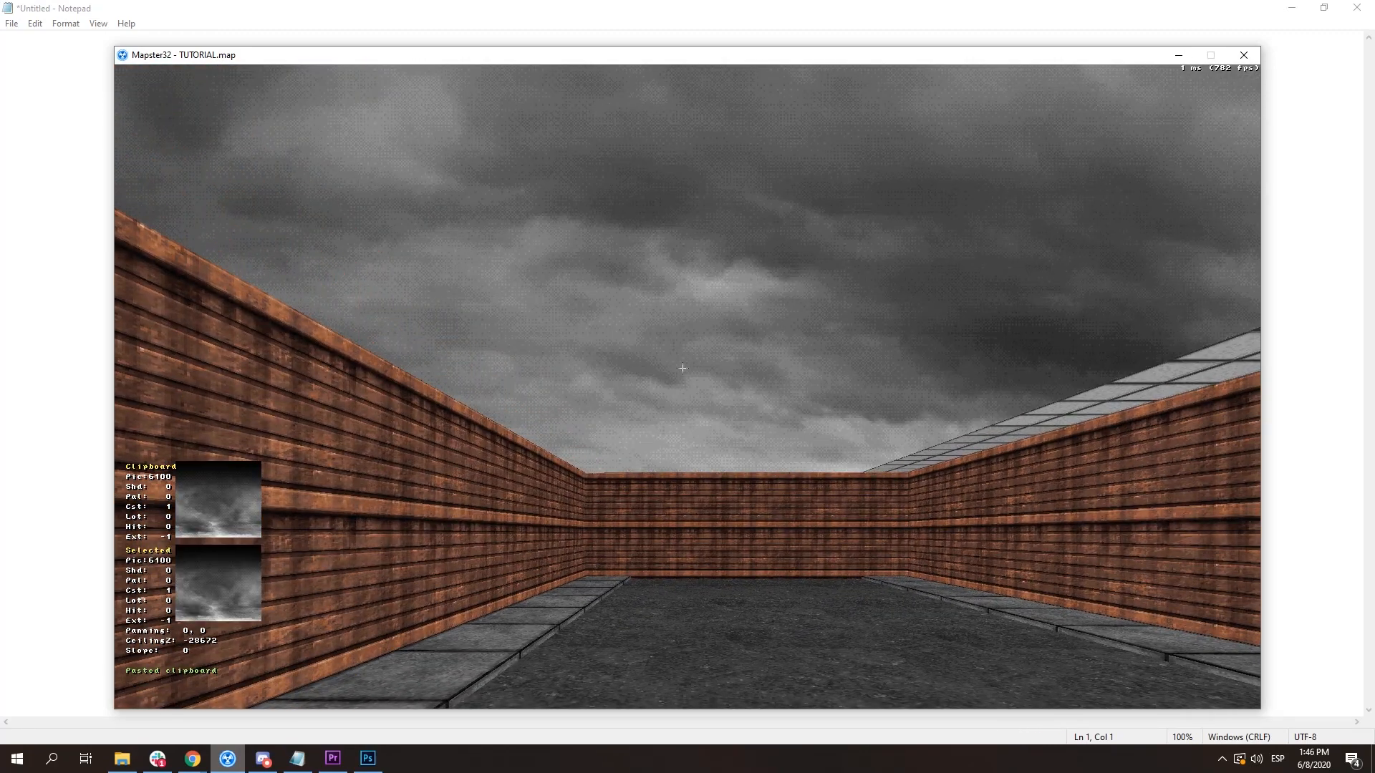
middle_click_drag(686, 371, 716, 351)
key("Return")
right_click_drag(716, 350, 713, 352)
middle_click_drag(712, 353, 713, 351)
key("z")
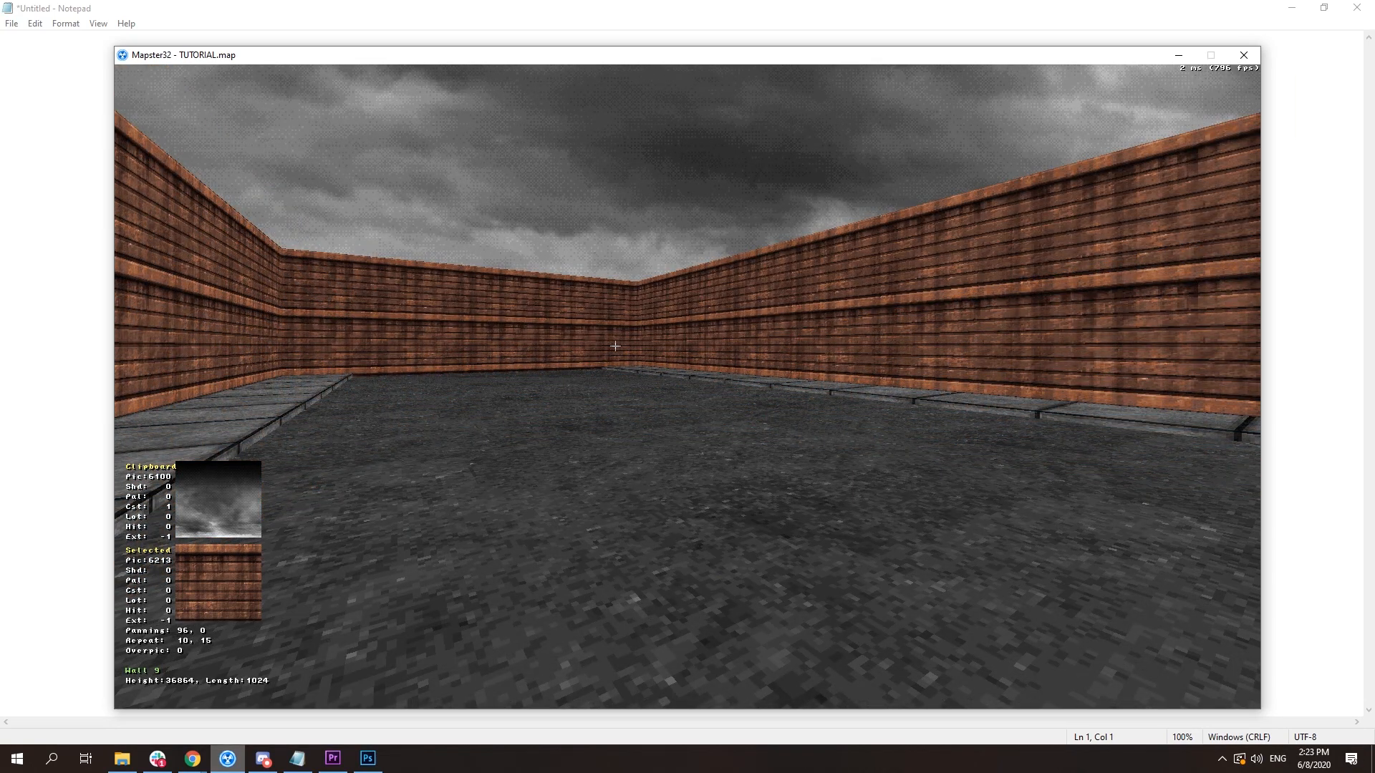
middle_click_drag(620, 350, 620, 350)
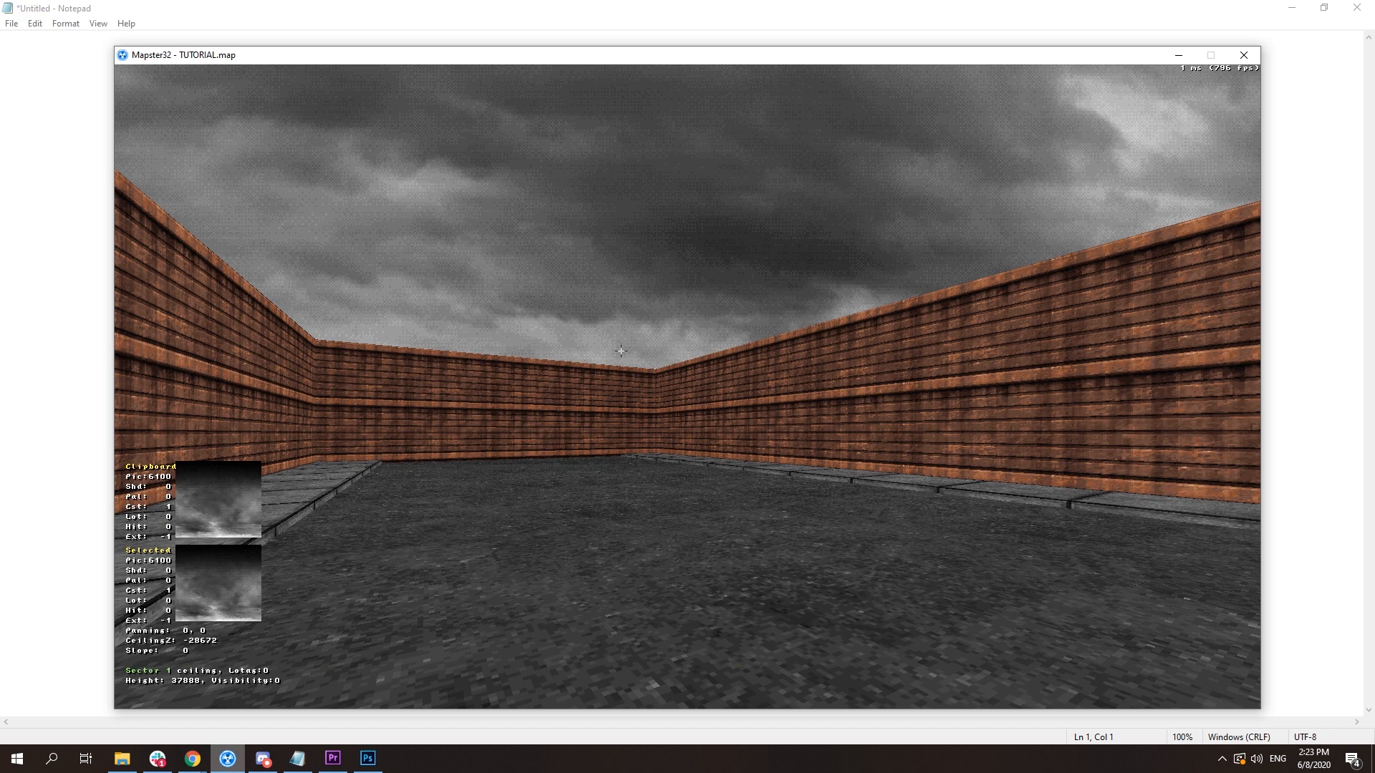
- Select all three sectors together in the 2D view and return to the 3D view
key("KP_Enter")
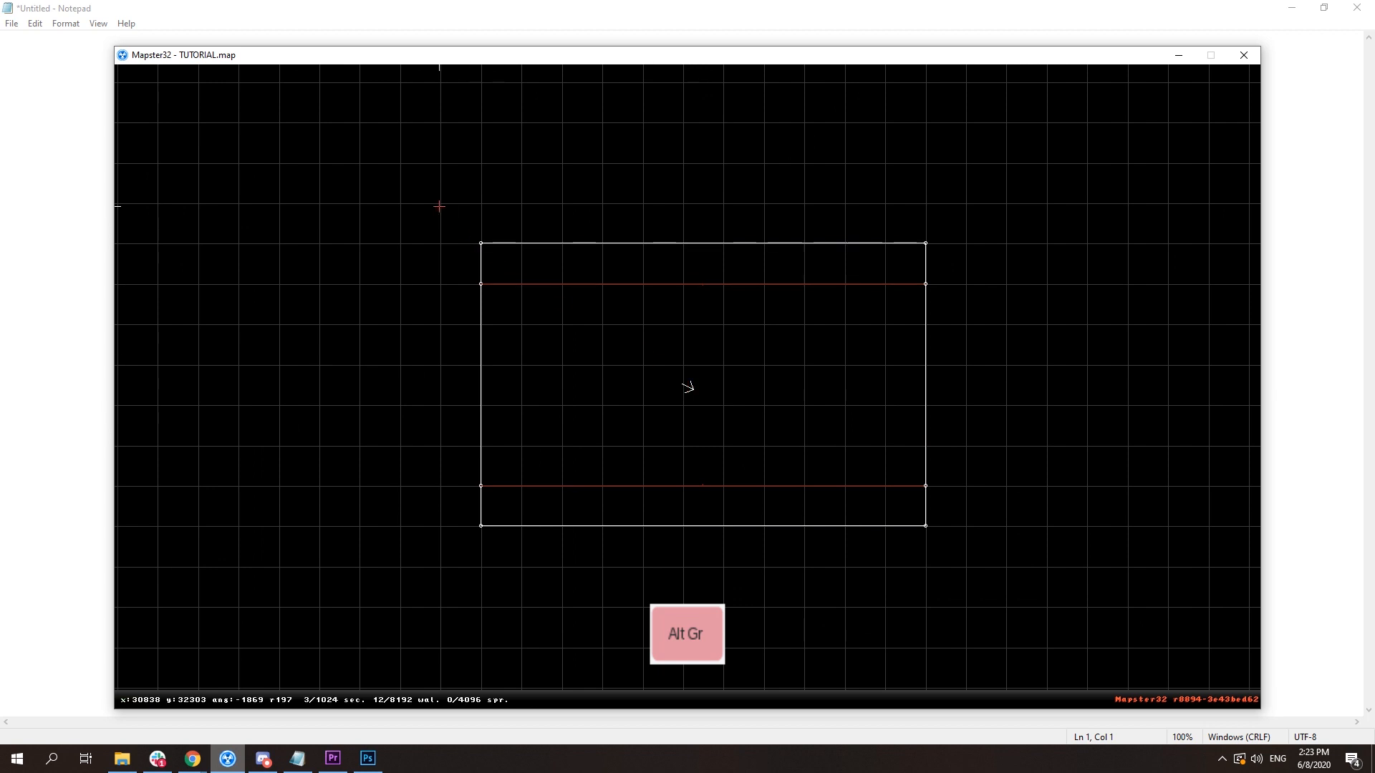
left_click_drag(438, 209, 989, 565)
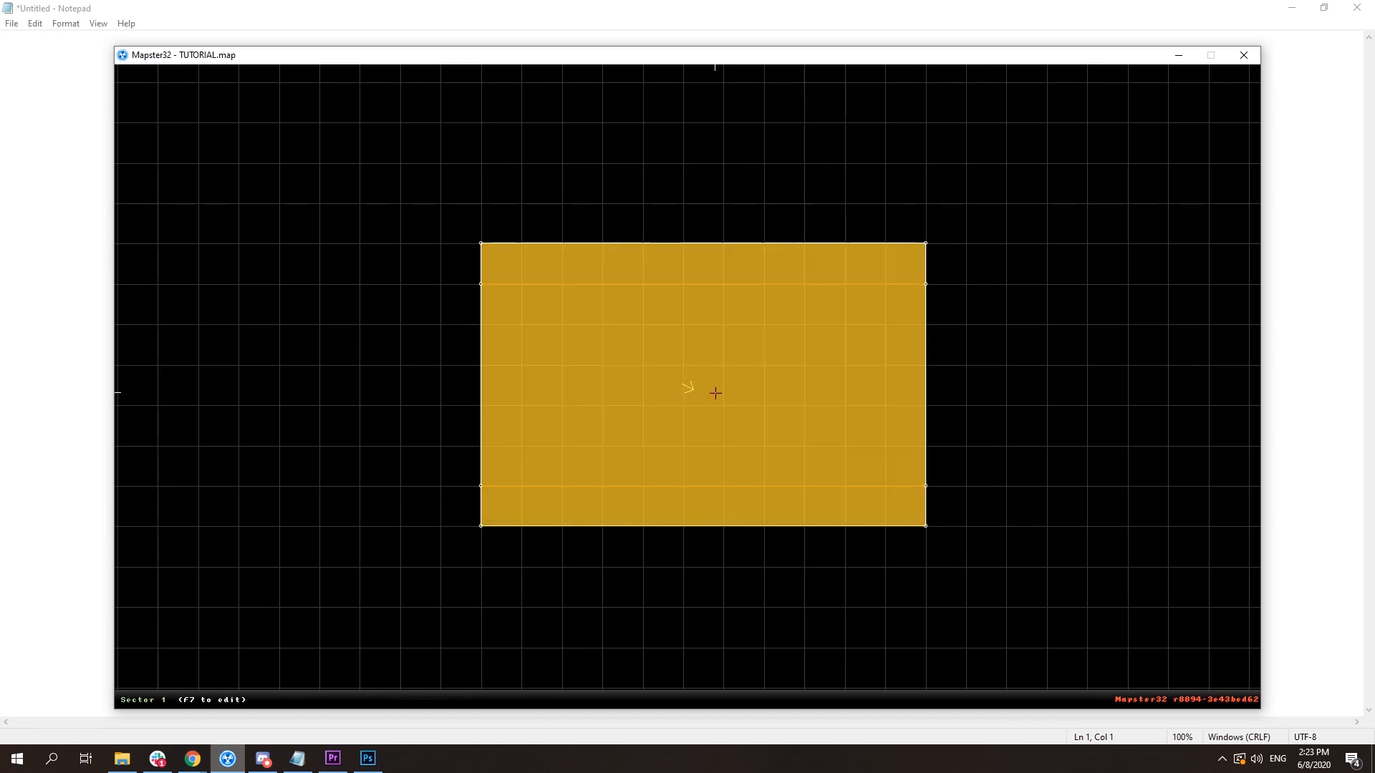
right_click_drag(710, 393, 654, 381)
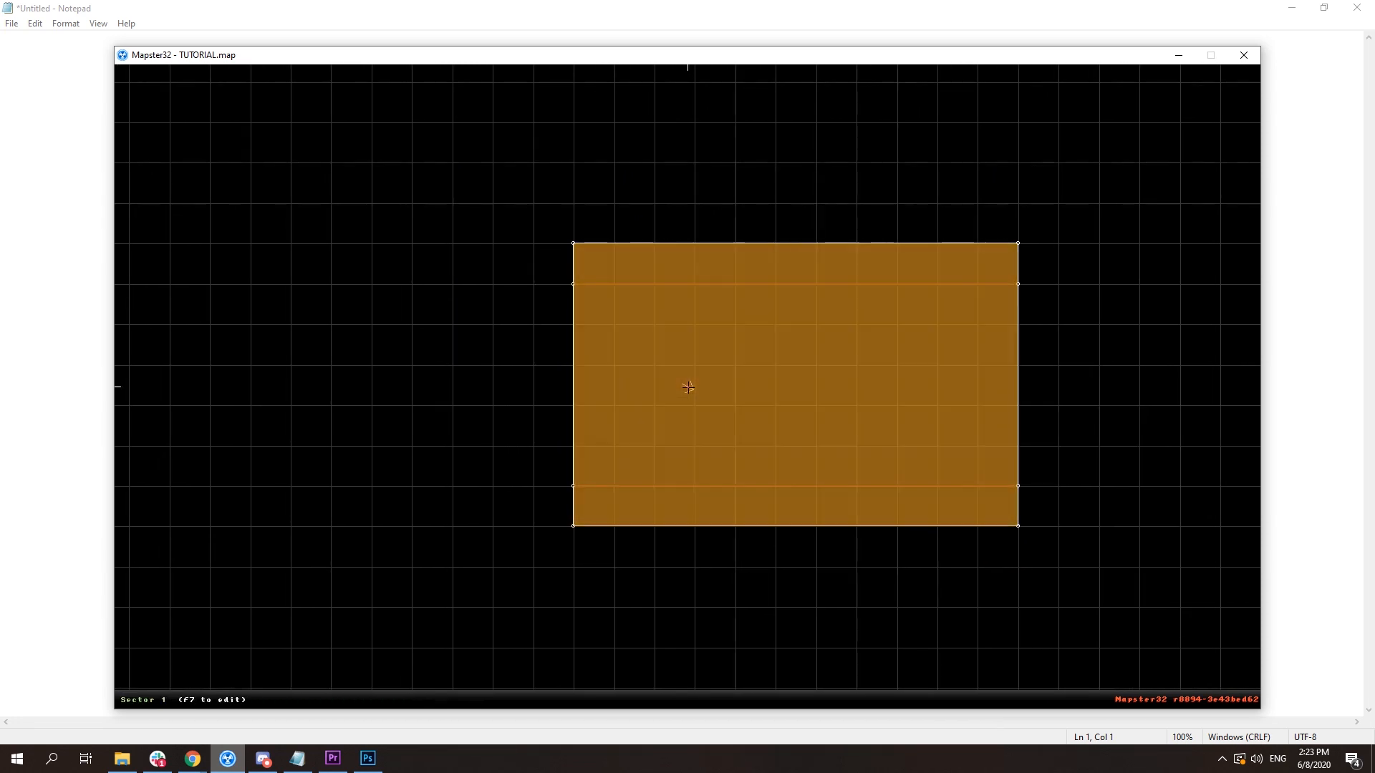
key("Return")
left_click_drag(687, 447, 687, 448)
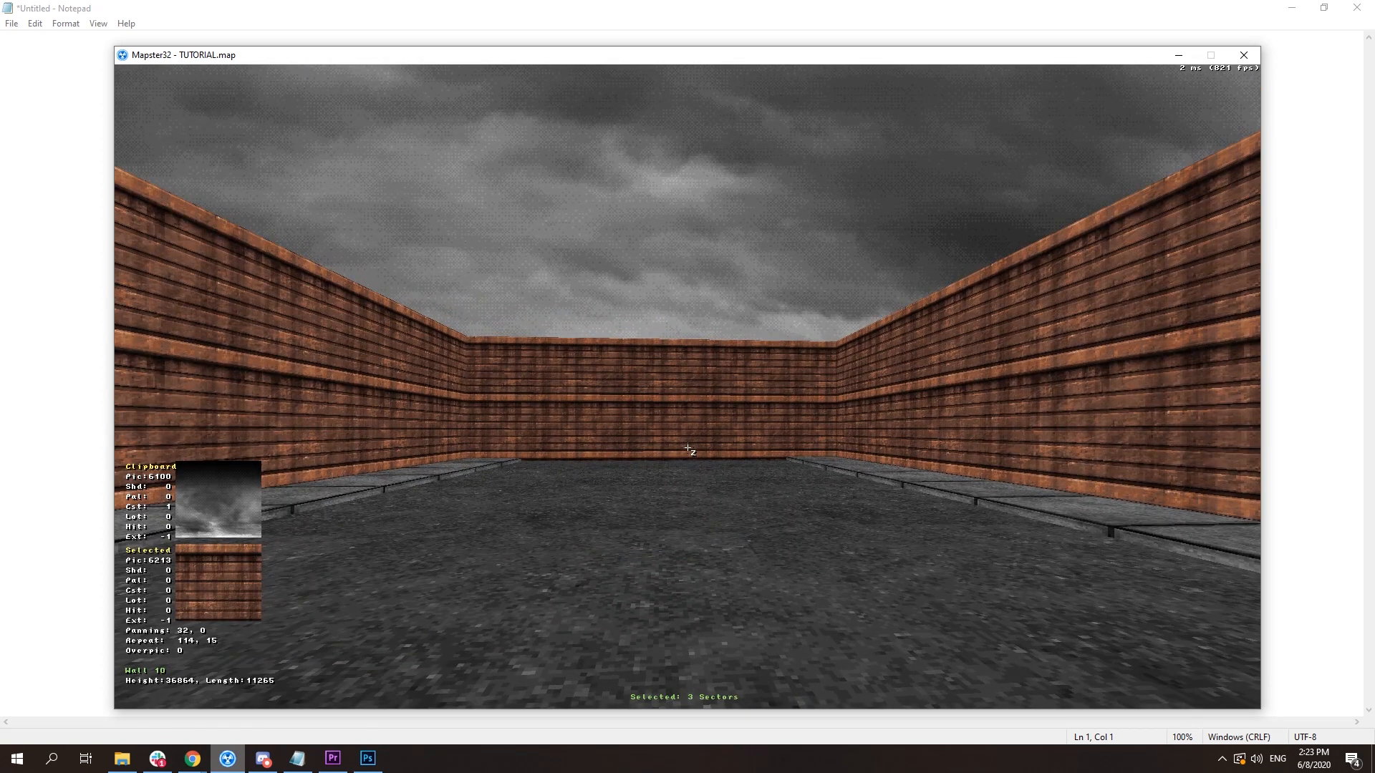
- Raise the ceilings of the three selected sectors together until the walls are 55296 units high, and clear the selection
key("Page_Up")
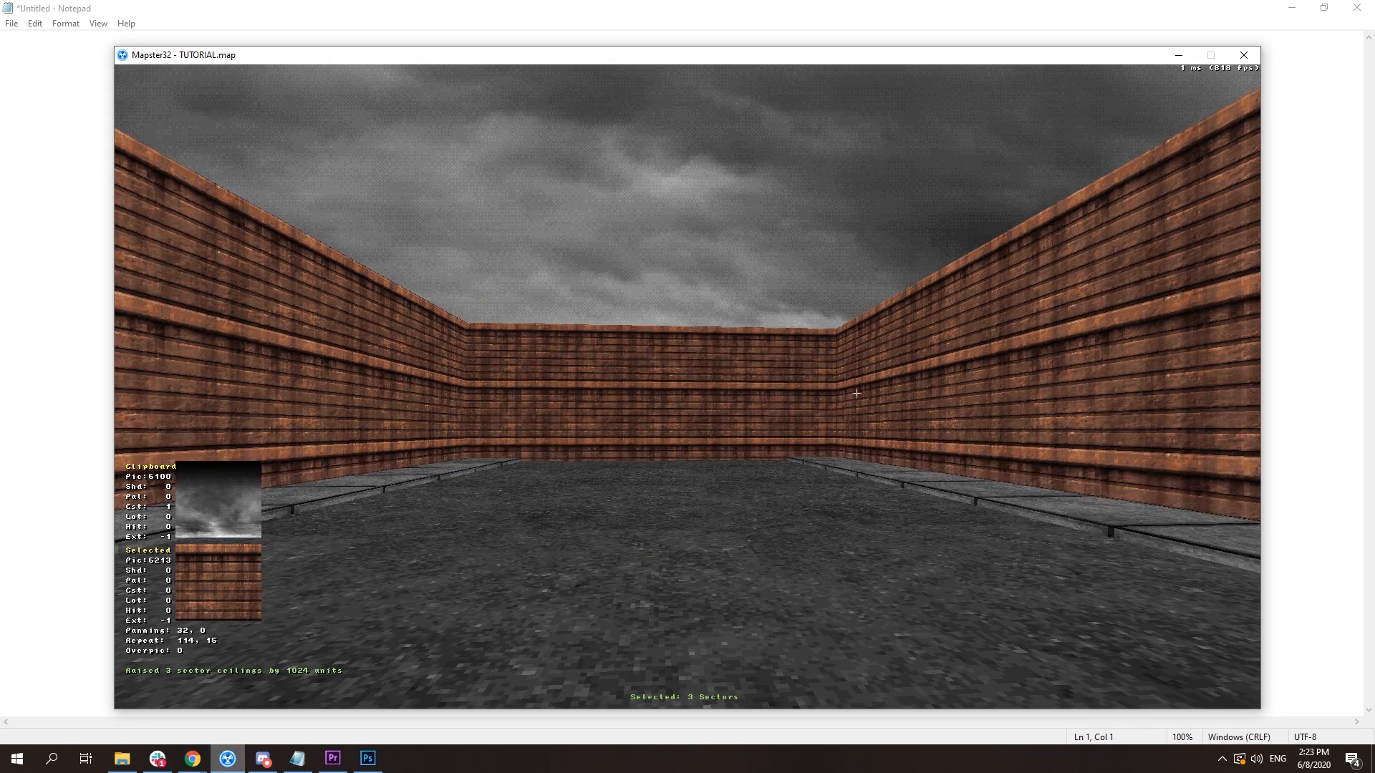
key("Page_Down")
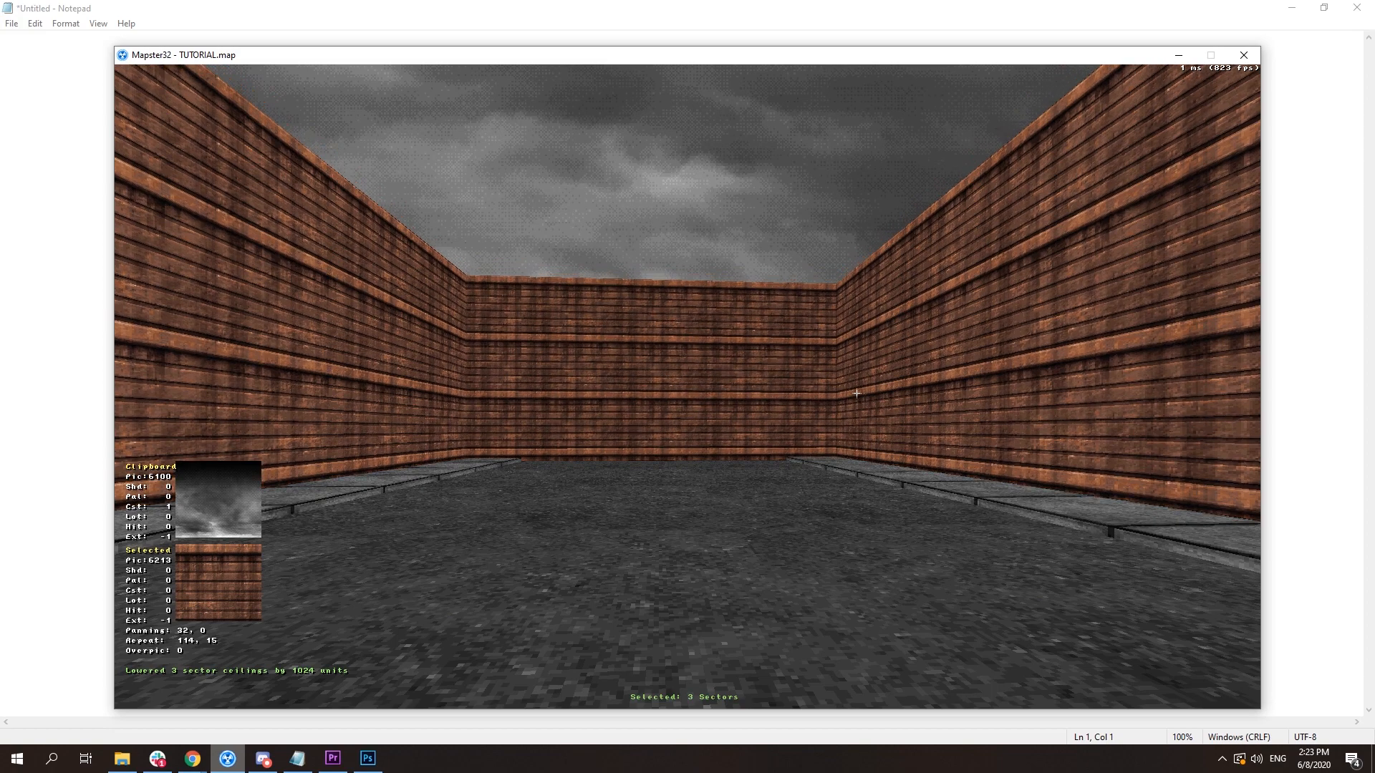
key("Page_Down")
right_click_drag(857, 393, 875, 355)
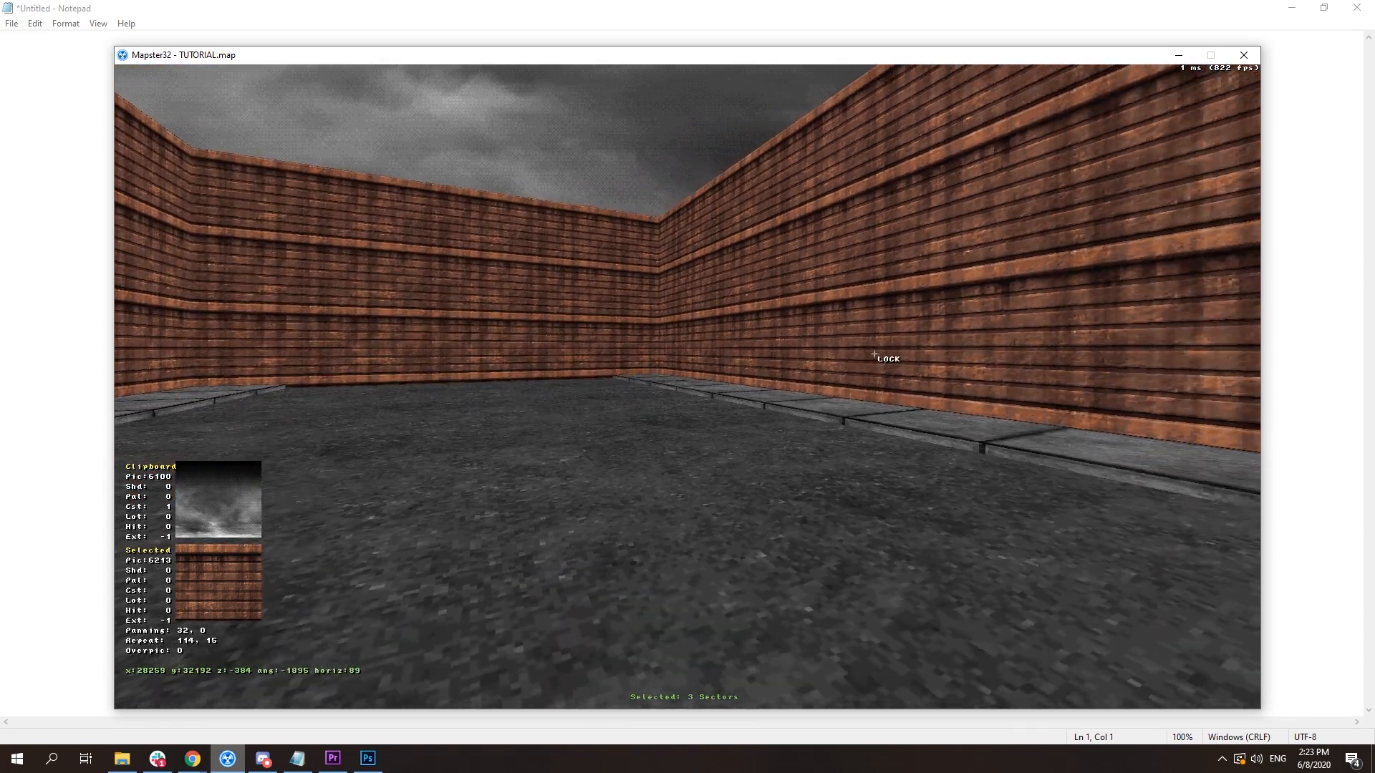
key("Down")
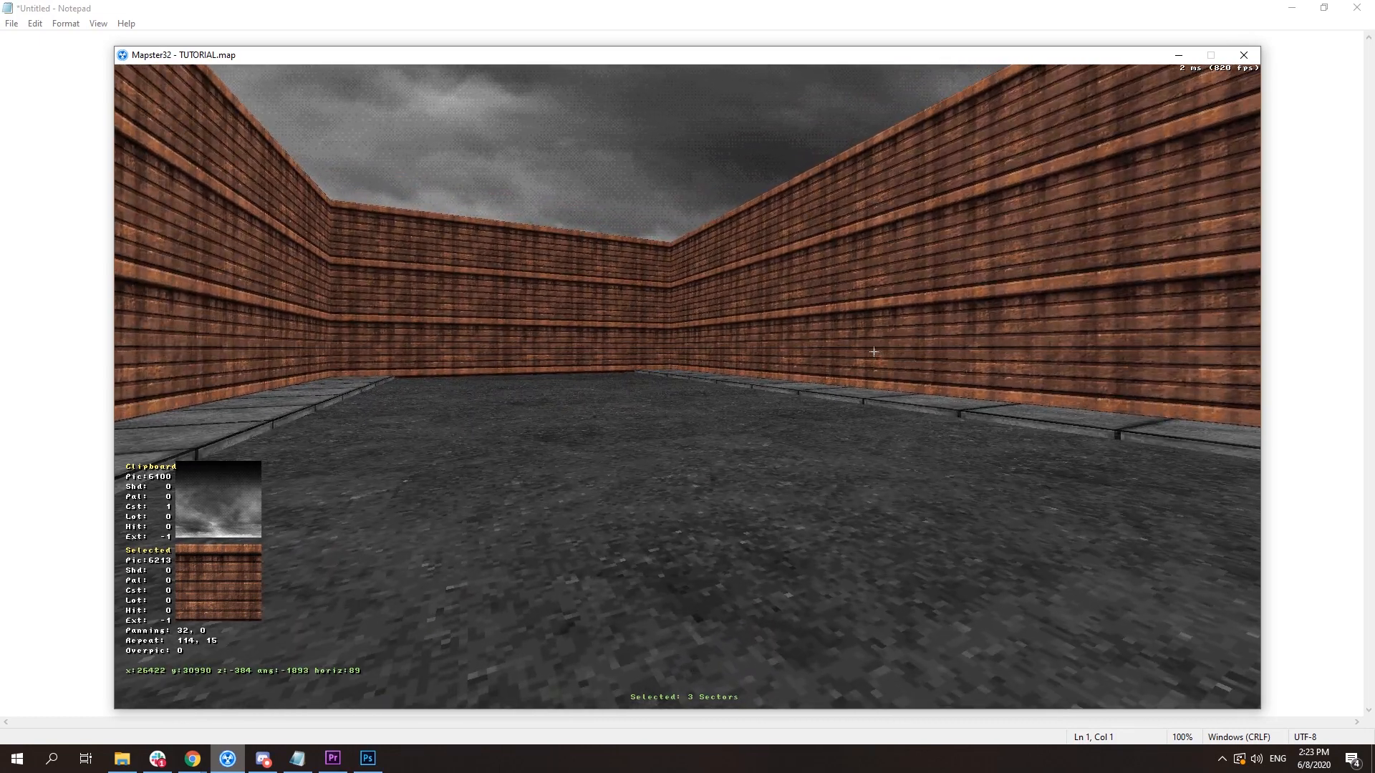
key("KP_Enter")
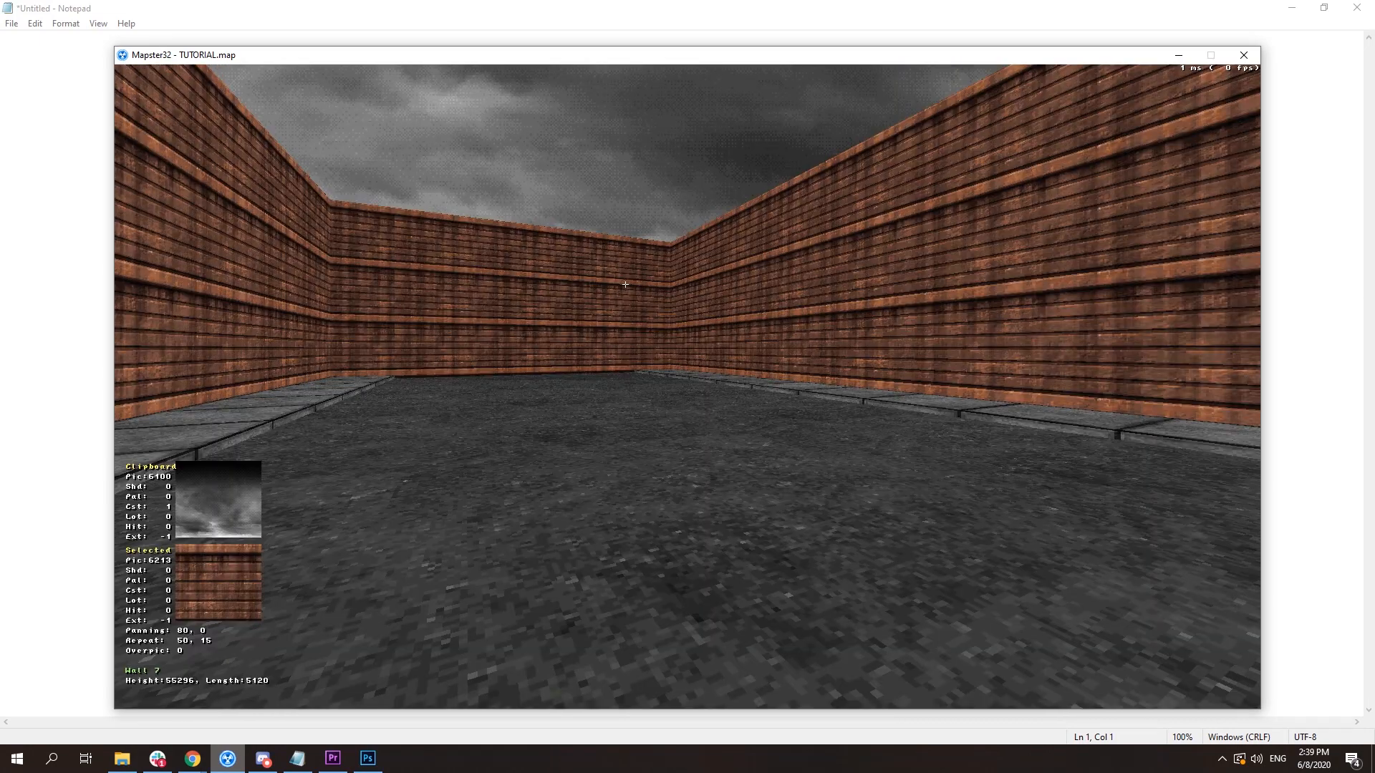
- In the 2D view, insert aligned points on the north and south walls and both sidewalk lines, two grid squares from the west wall
key("Up")
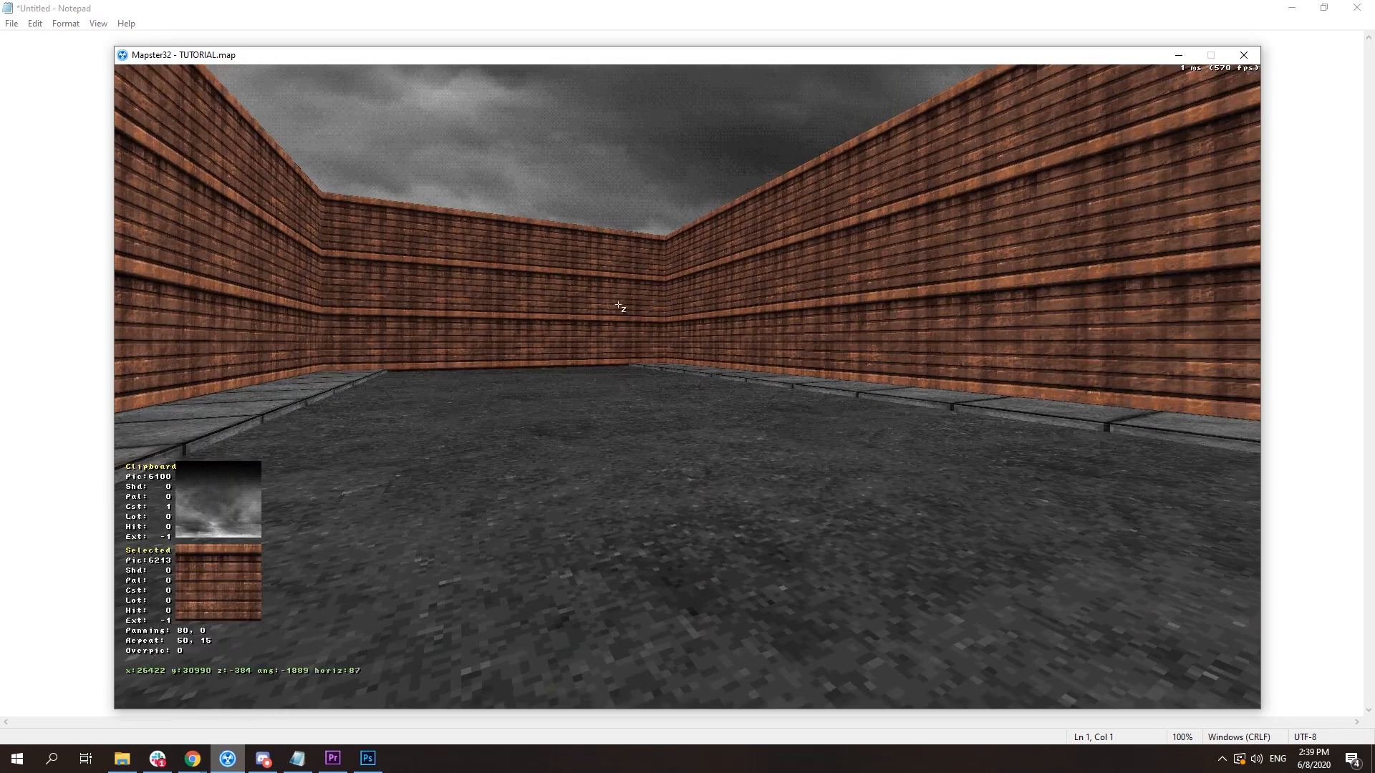
key("Left")
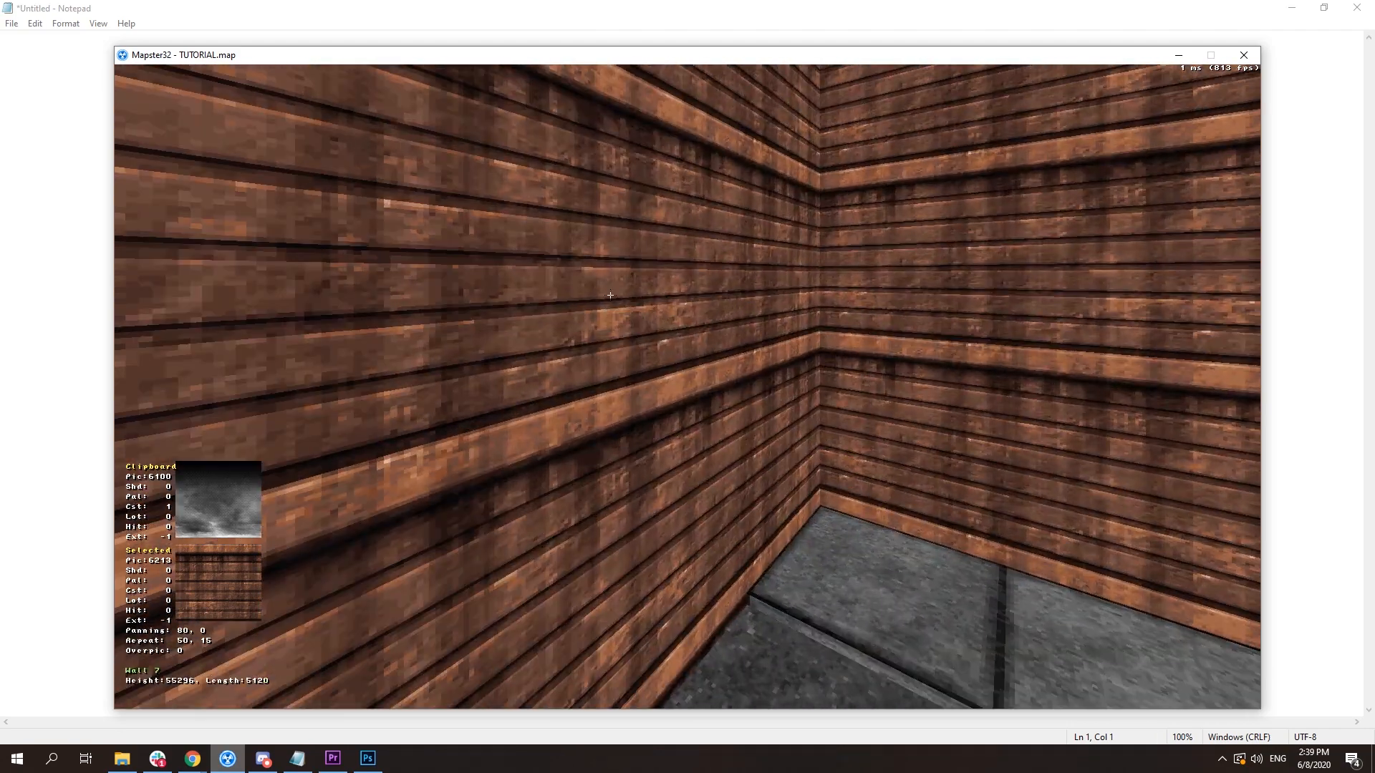
key("KP_Enter")
right_click_drag(626, 320, 687, 387)
key("Insert")
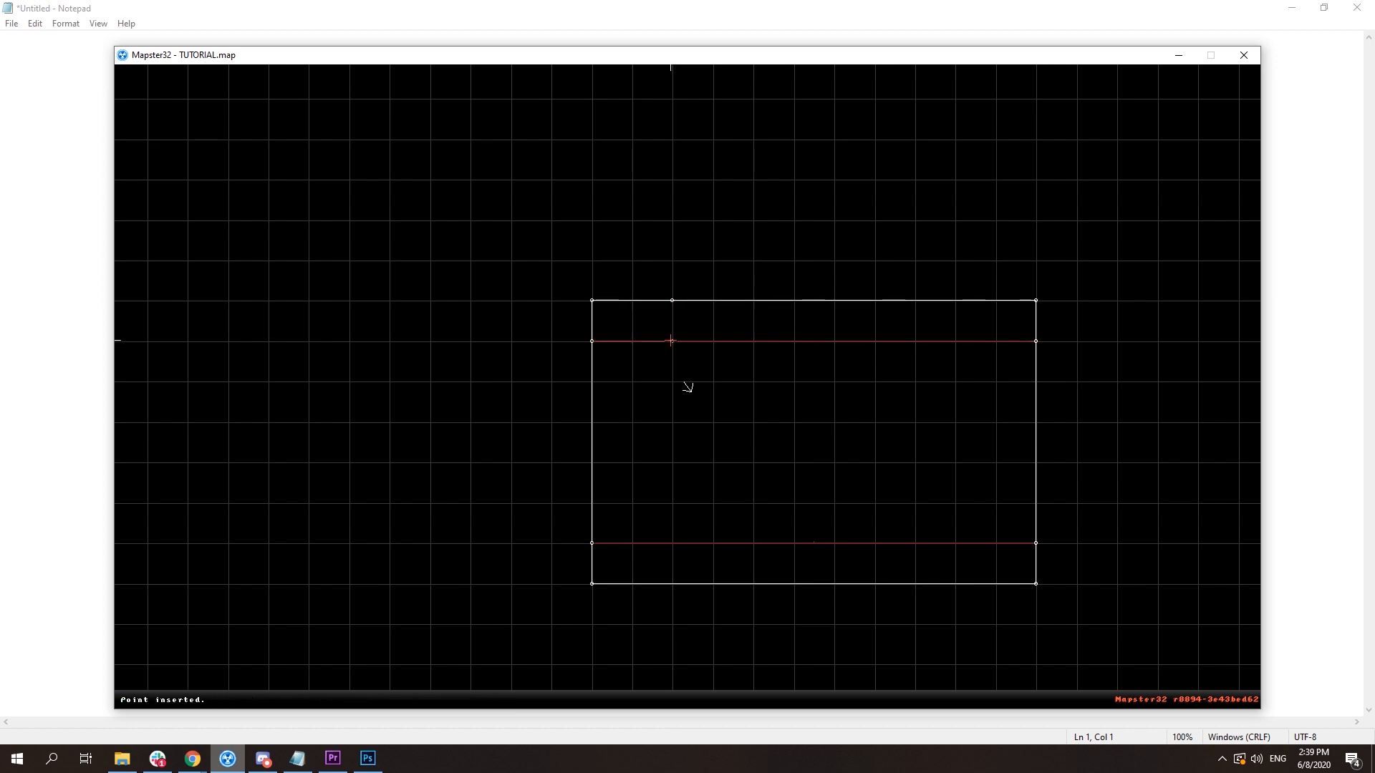
key("Insert")
key("Insert")
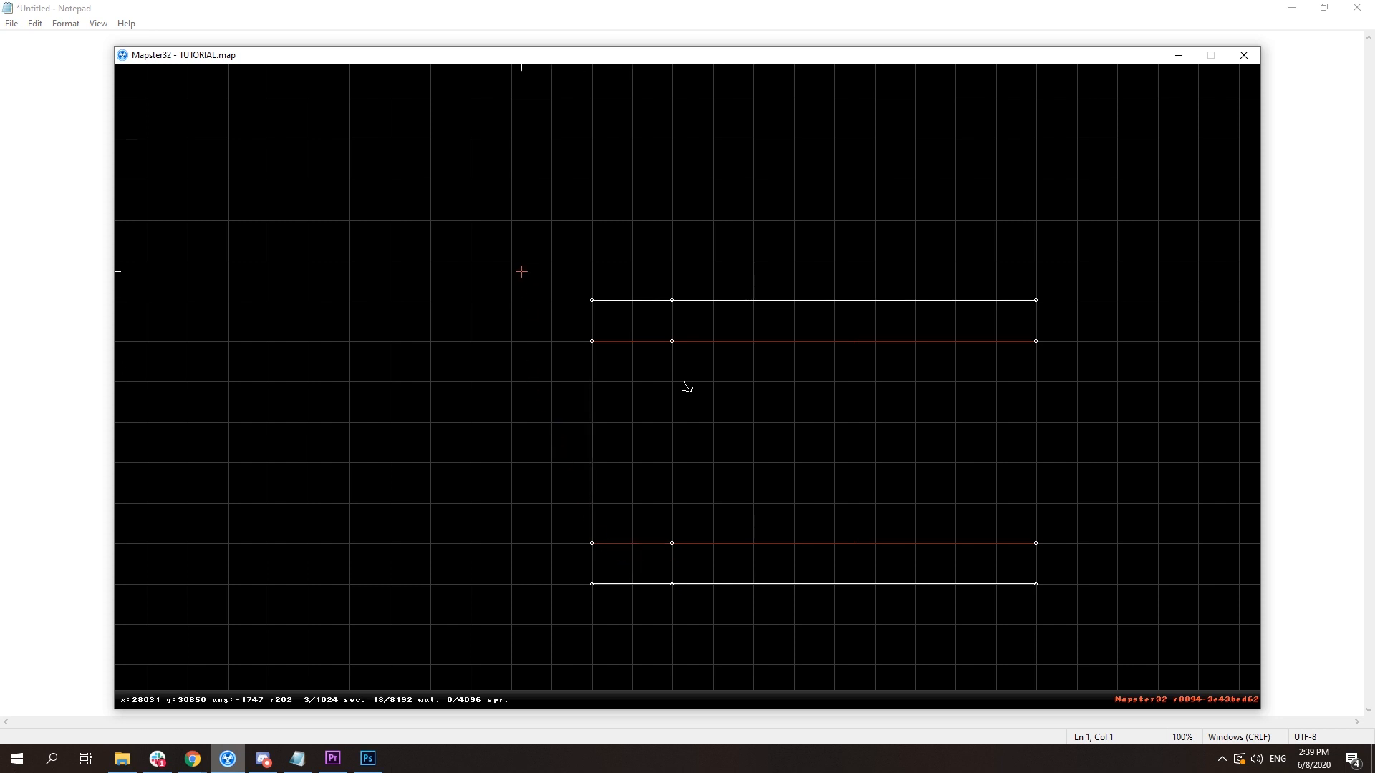
- Select all the points of the west wall and move them six grid squares west to lengthen the street
left_click_drag(535, 227, 598, 571)
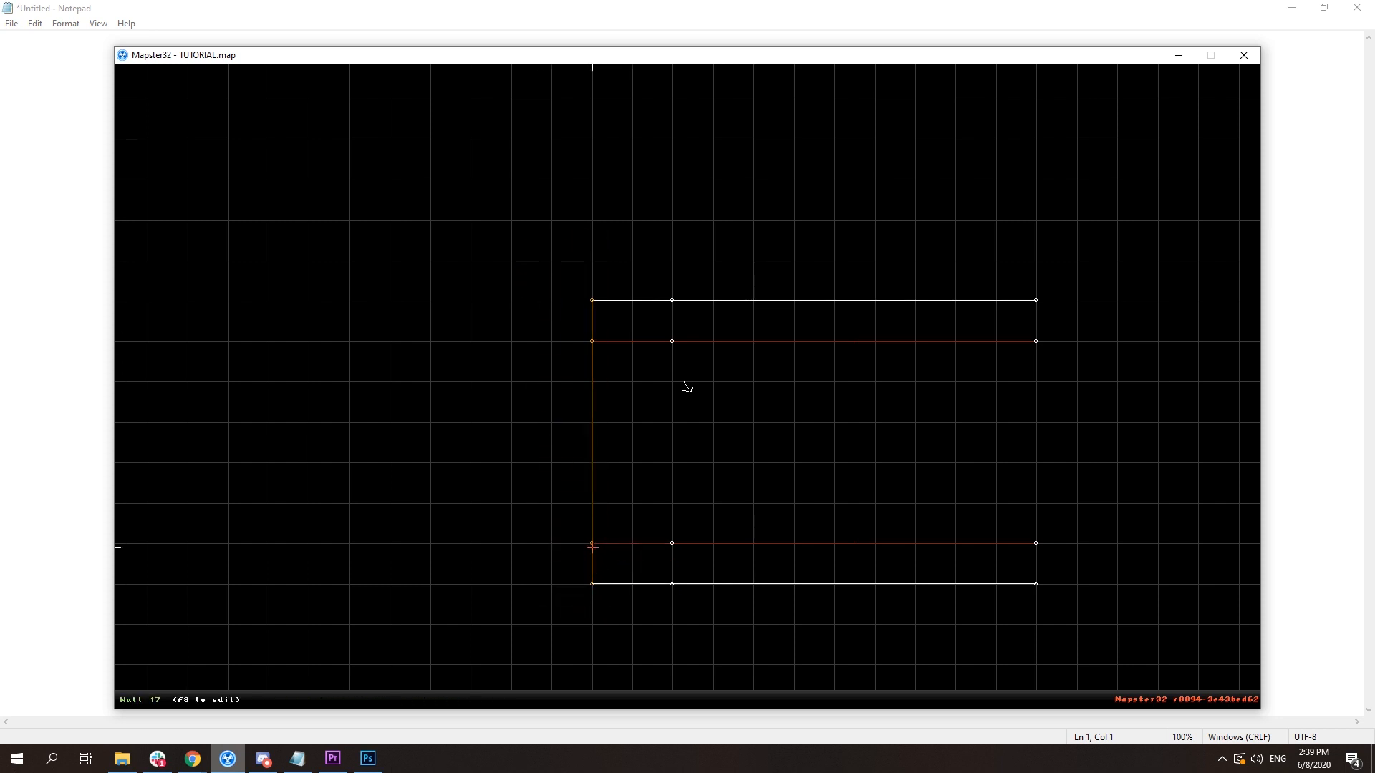
left_click_drag(533, 233, 351, 543)
left_click_drag(560, 468, 586, 442)
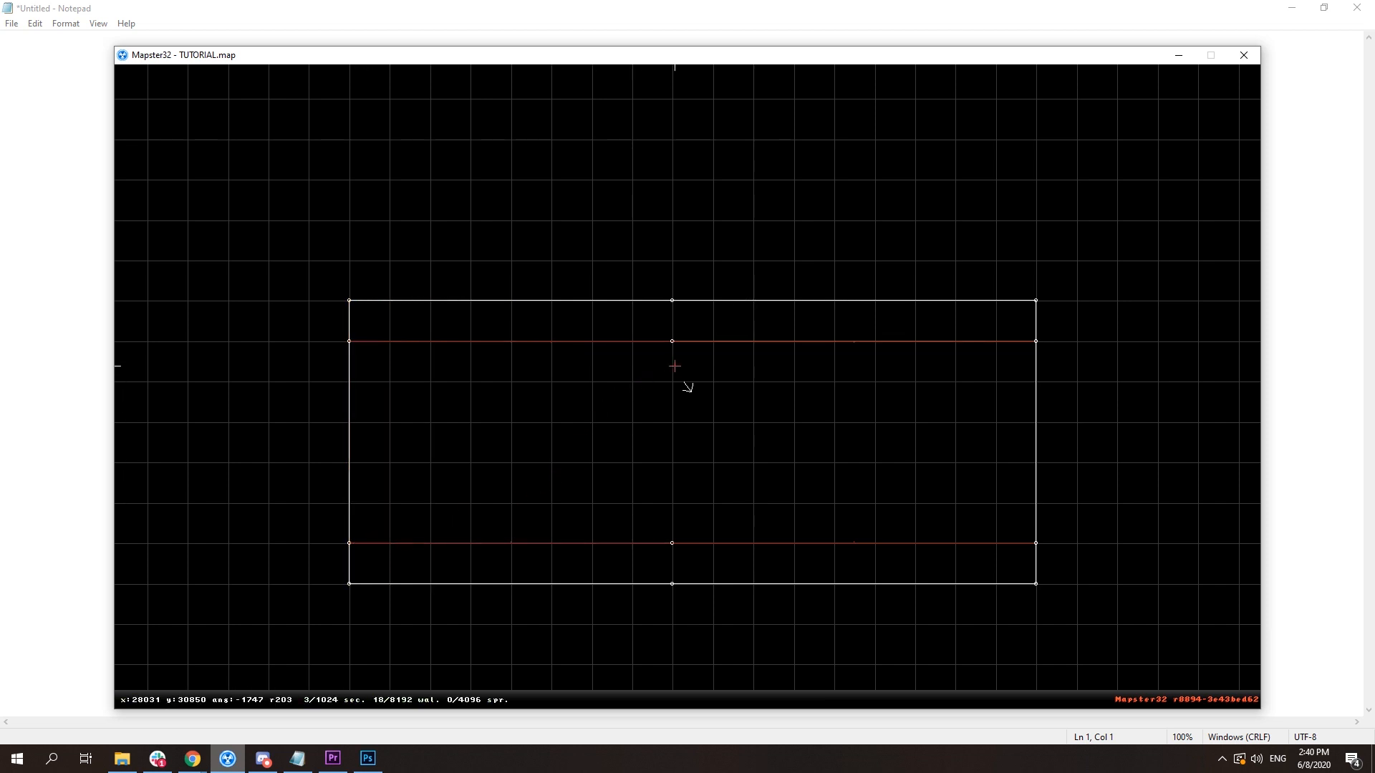
- Move the middle points of the north and south sidewalk lines one grid square west
left_click_drag(672, 341, 638, 345)
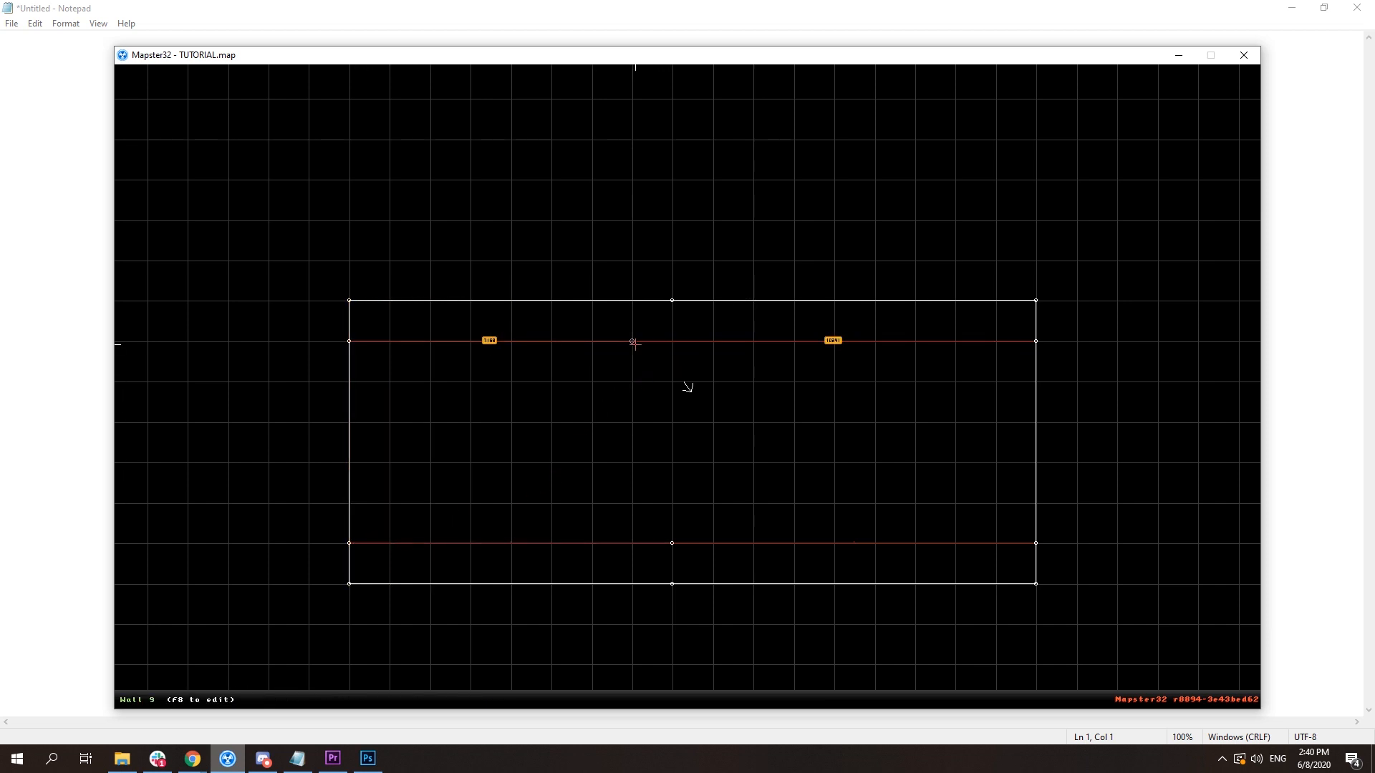
left_click_drag(671, 543, 635, 543)
right_click(632, 525)
right_click(683, 481)
- Insert a point in the south wall's western part and extend that part about nine grid squares south as a side street
key("Insert")
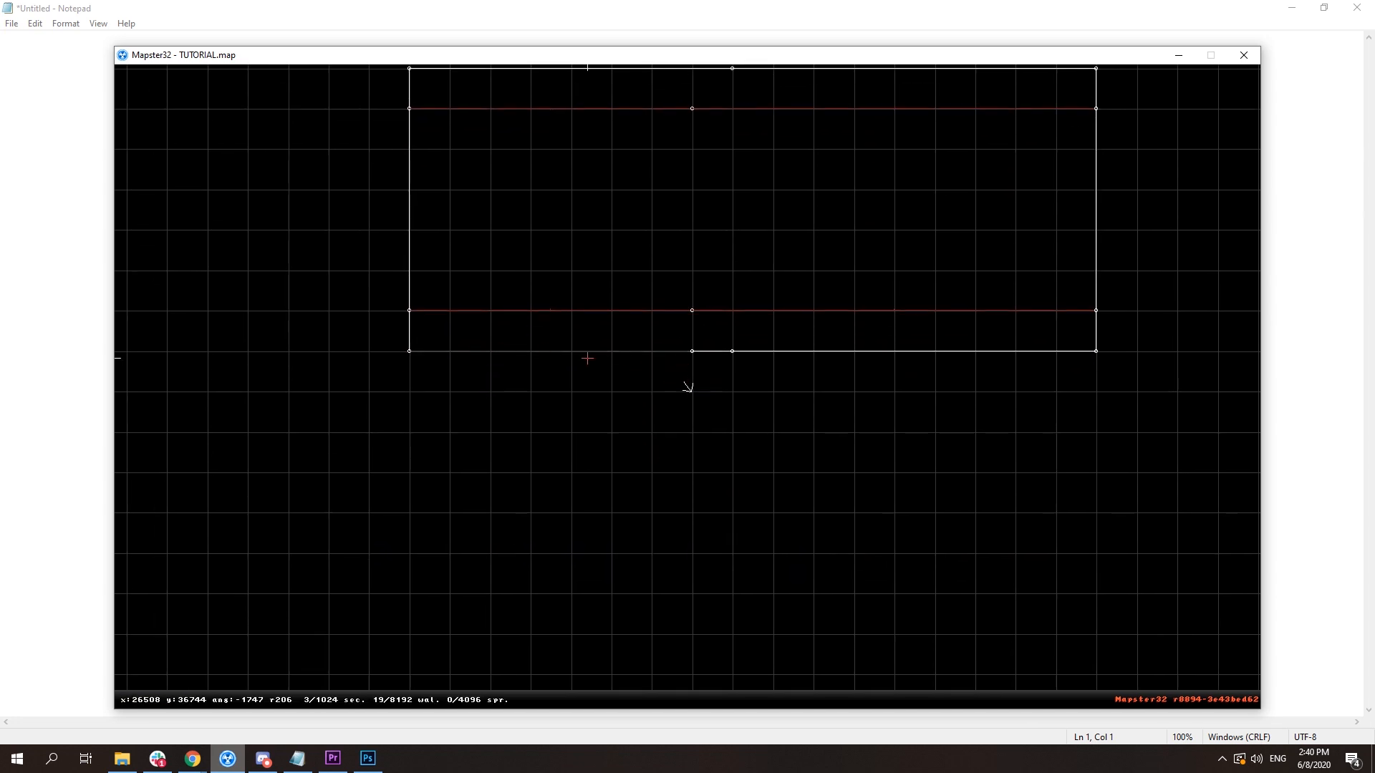
left_click_drag(690, 350, 730, 396)
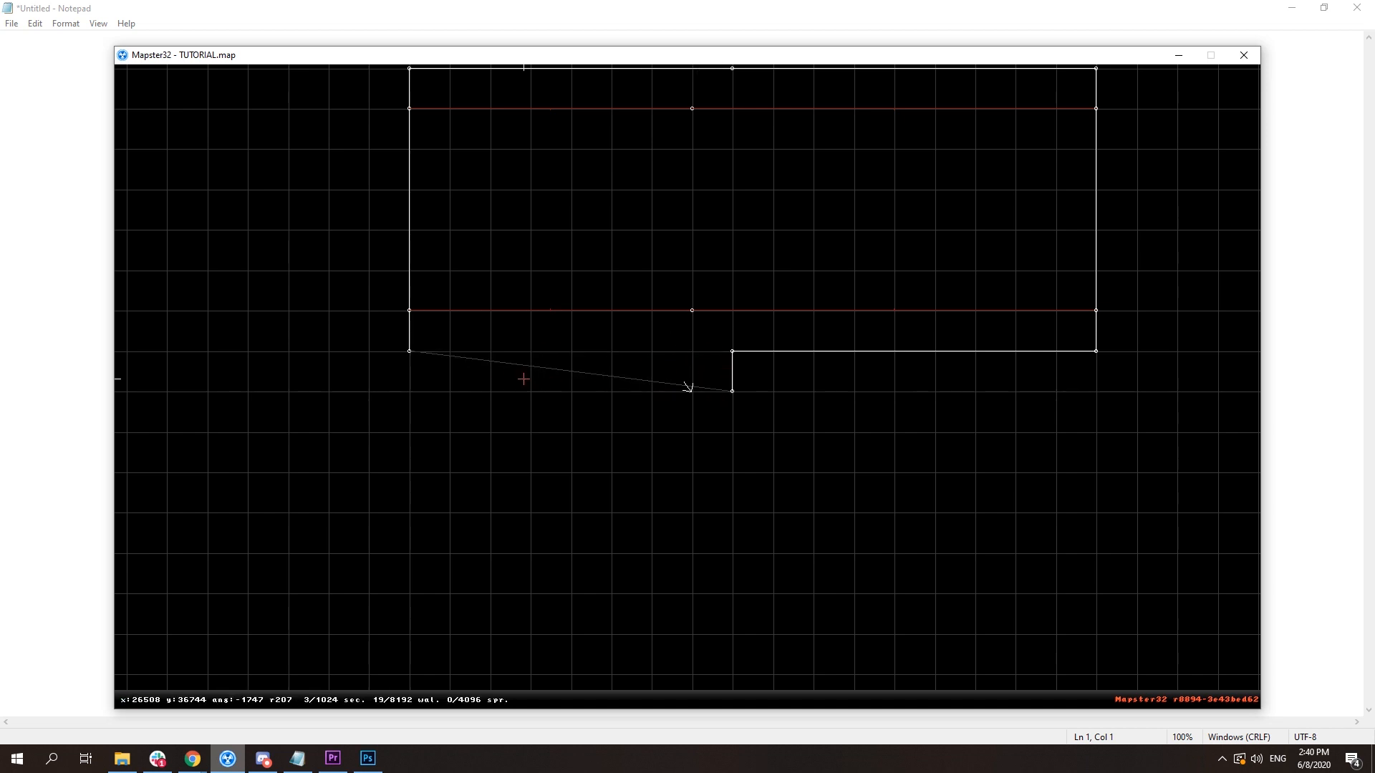
key("space")
key("Escape")
left_click_drag(416, 352, 725, 653)
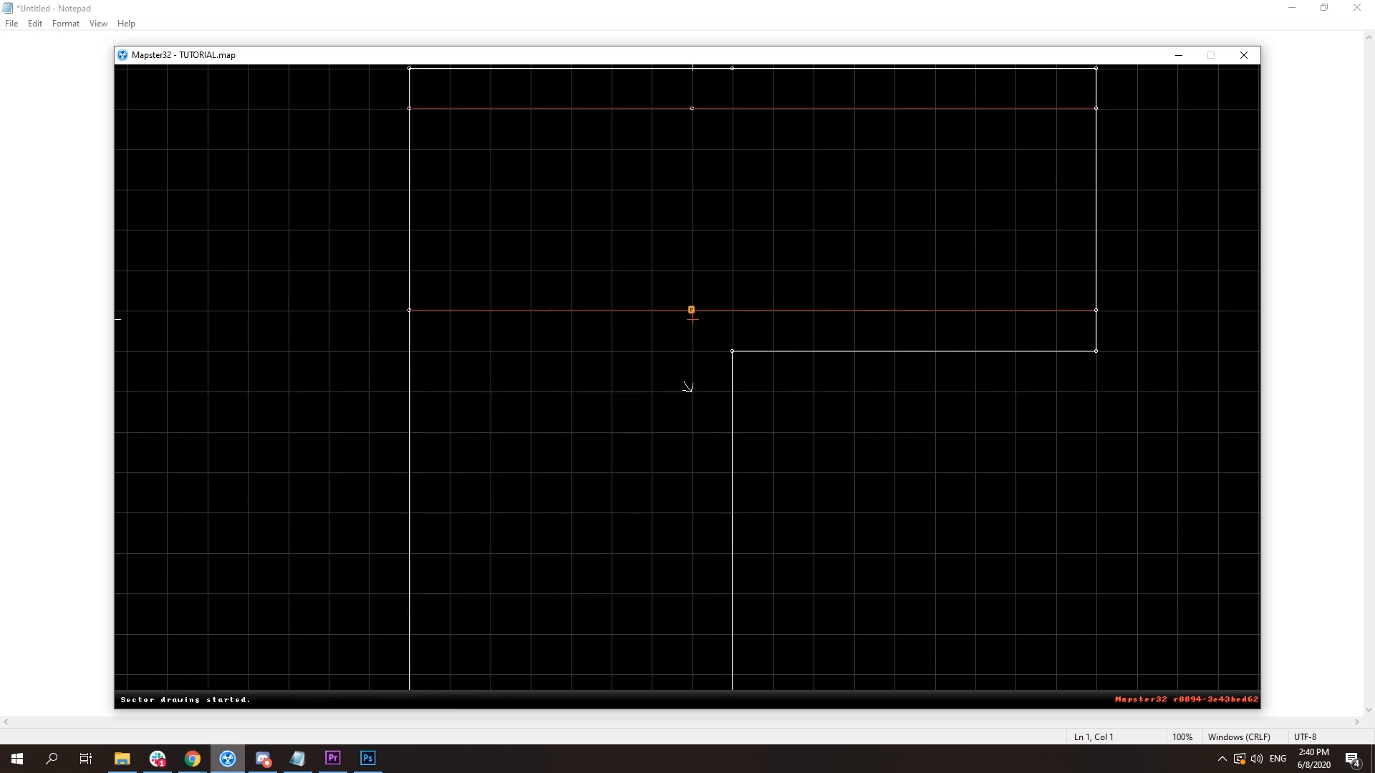
- Reroute the south sidewalk line down the side street's east edge by deleting its west point, adding an end point and squaring the southwest corner
key("BackSpace")
right_click_drag(688, 386, 523, 225)
left_click_drag(508, 215, 525, 598)
key("shift+Delete")
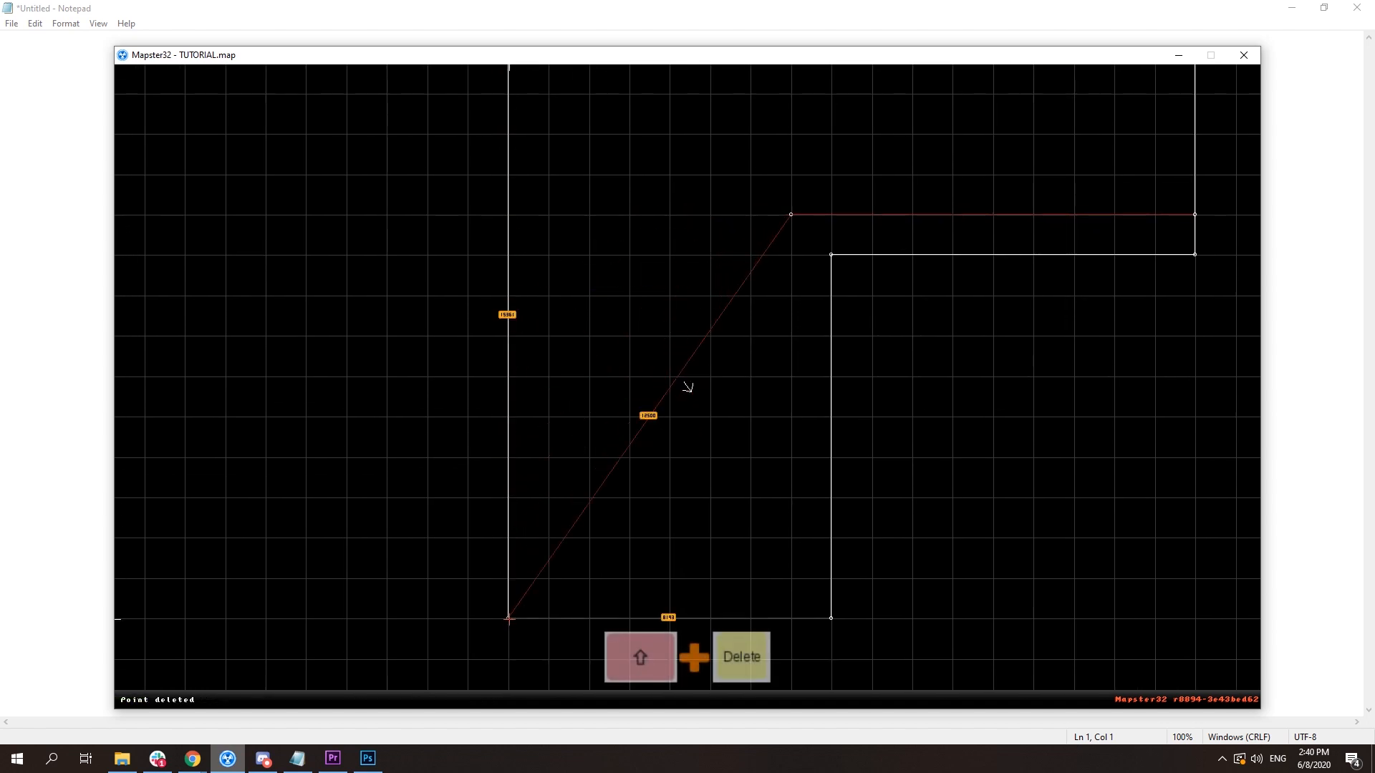
key("Insert")
left_click_drag(508, 617, 776, 620)
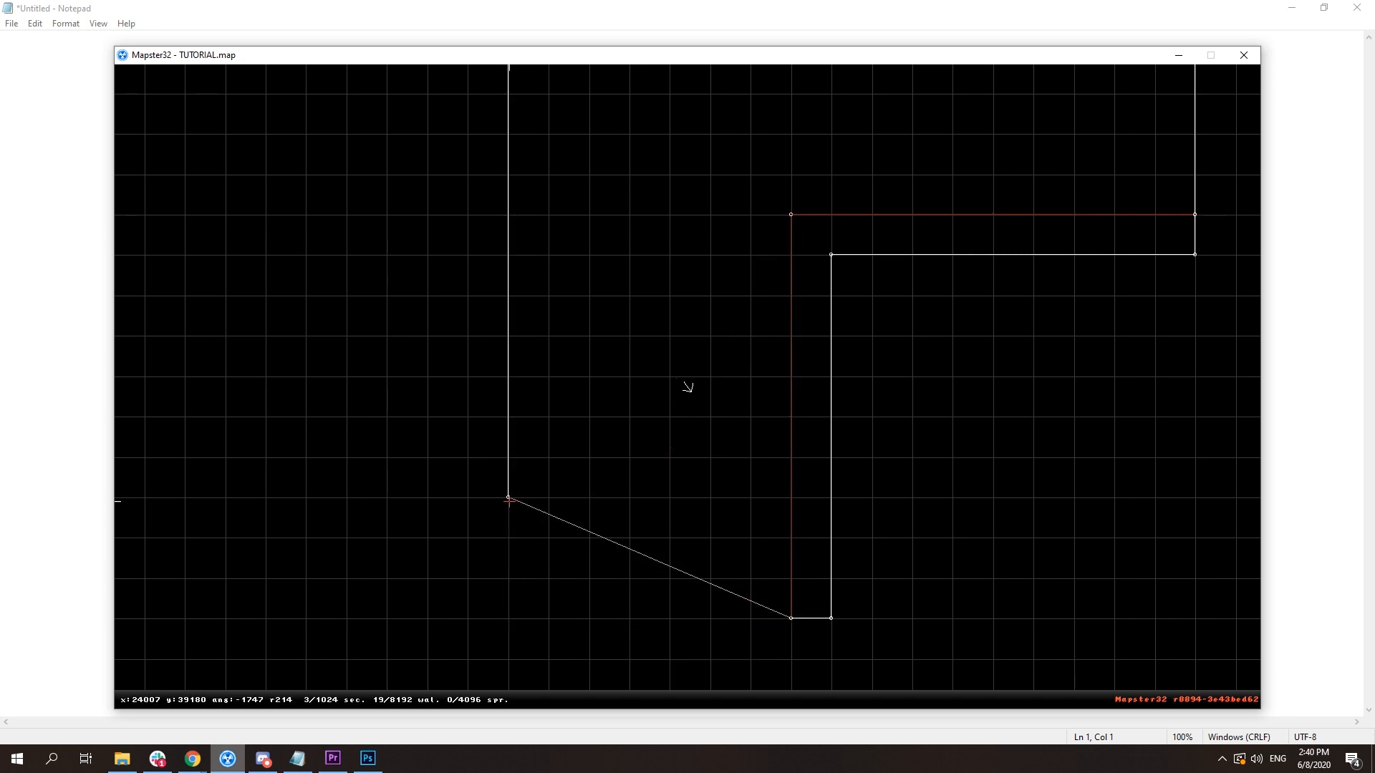
left_click_drag(499, 489, 507, 618)
- Extend the side street north from the north wall and run the north sidewalk line up its east edge
right_click_drag(661, 394, 687, 387)
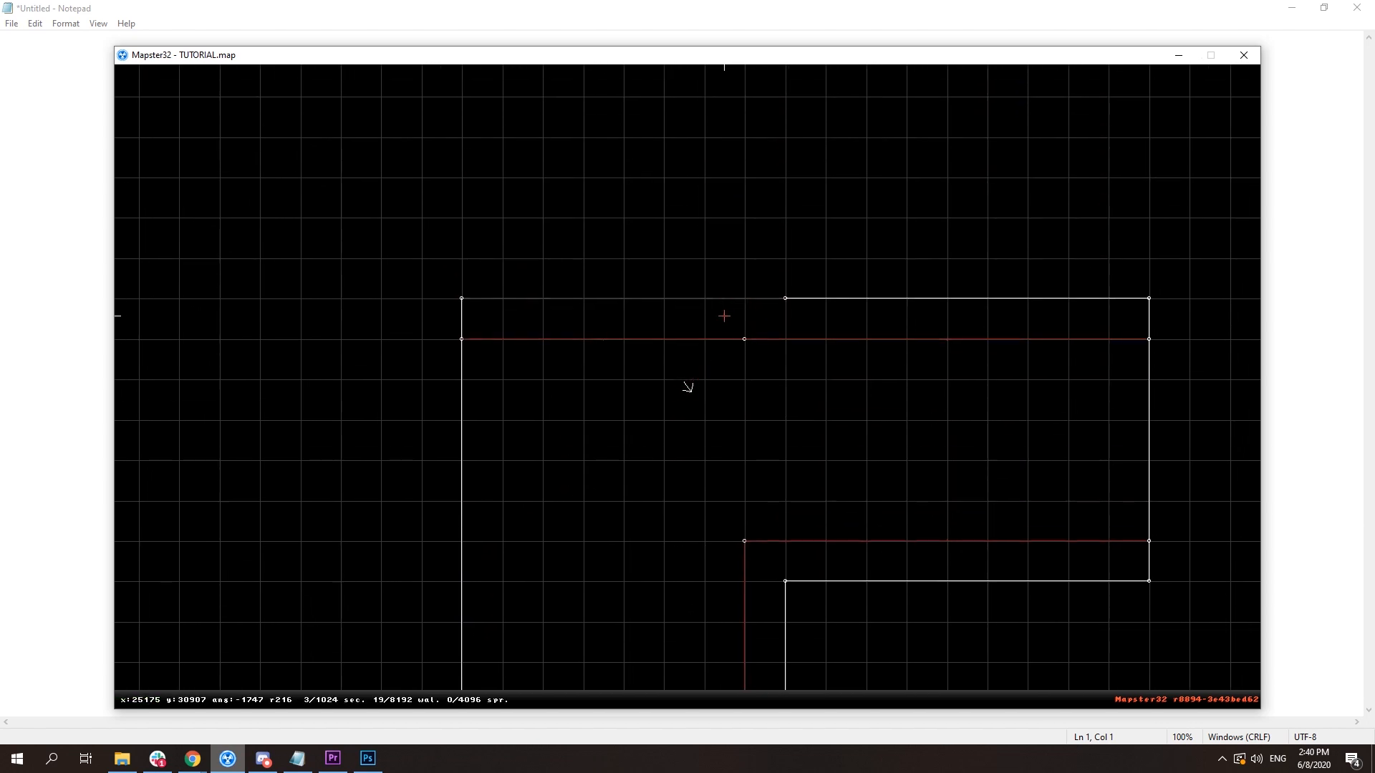
key("Insert")
left_click_drag(714, 300, 786, 217)
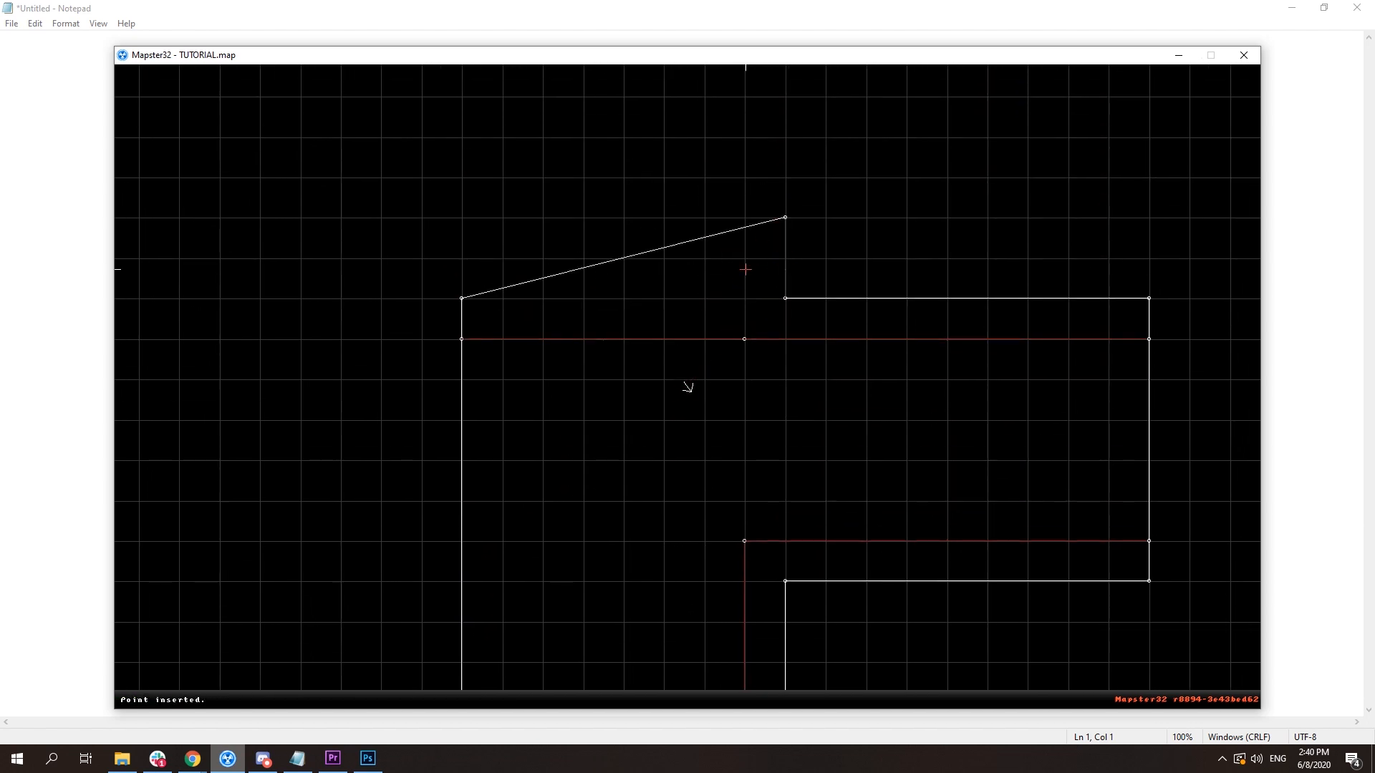
left_click_drag(458, 296, 786, 217)
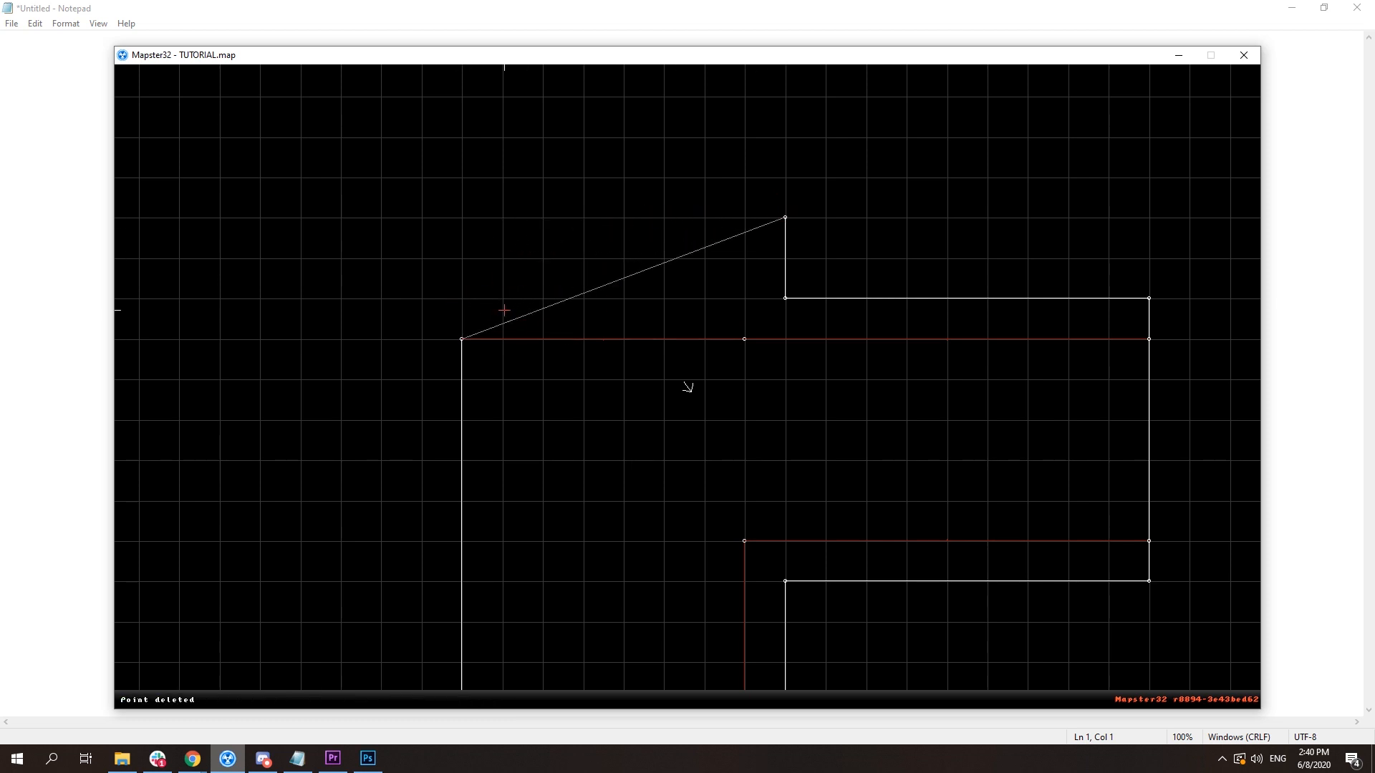
left_click_drag(462, 339, 463, 218)
key("Insert")
left_click_drag(463, 218, 745, 217)
left_click_drag(464, 258, 790, 71)
- Split off a one-grid-square-wide sidewalk sector along the full length of the side street's west wall
scroll(814, 165, "down", 3)
right_click_drag(815, 165, 686, 374)
left_click_drag(482, 250, 686, 278, "shift")
left_click_drag(700, 386, 742, 430, "shift")
right_click_drag(712, 442, 676, 385)
key("Insert")
mouse_move(658, 315)
right_mouse_down()
mouse_move(687, 387)
mouse_move(684, 431)
right_mouse_up()
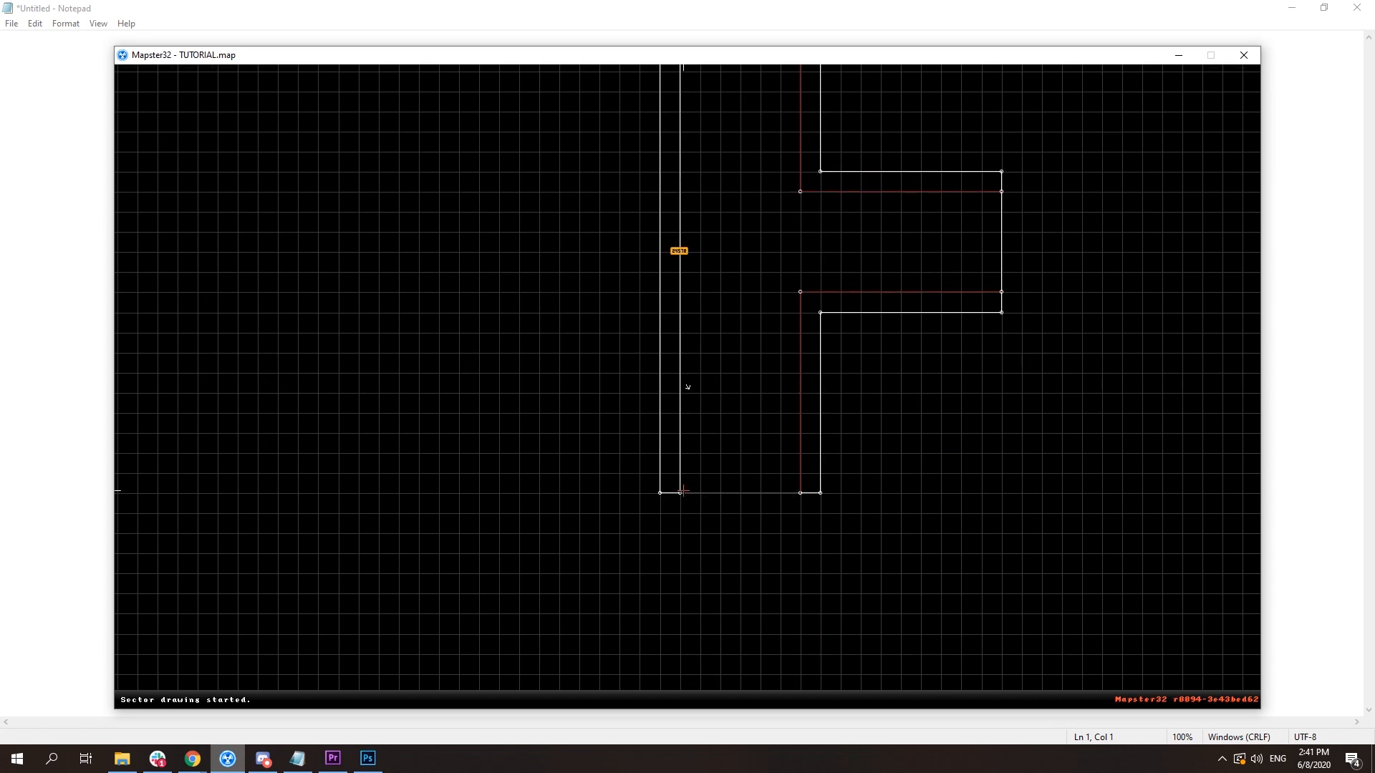
right_click_drag(728, 289, 687, 386)
scroll(699, 381, "up", 4)
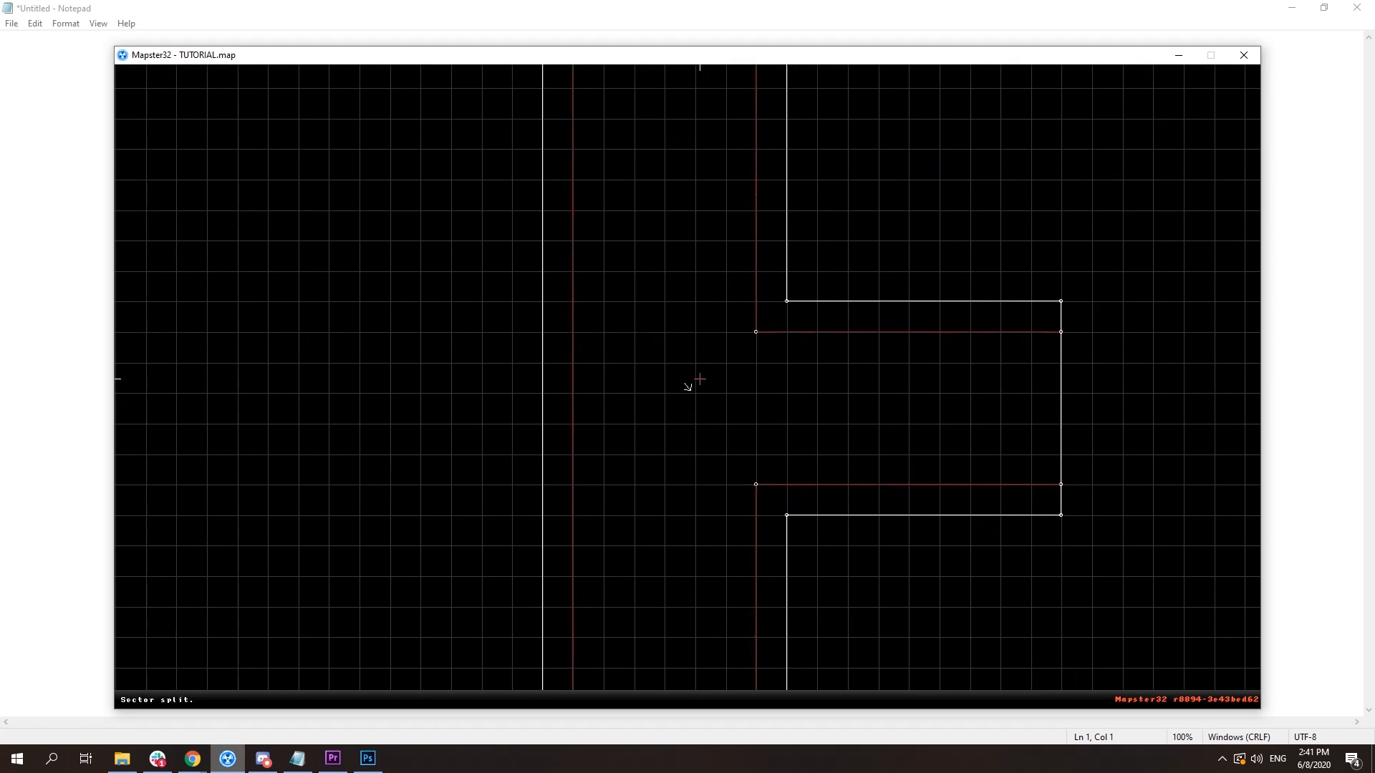
- In the 3D view, copy sidewalk tile 6145, paste it onto the extended corner sidewalk's curb and check the other curbs
key("KP_Enter")
mouse_move(704, 446)
middle_mouse_down()
mouse_move(726, 447)
mouse_move(714, 433)
middle_mouse_up()
key("Tab")
left_click_drag(714, 433, 671, 413)
key("Return")
middle_click_drag(663, 423, 660, 408)
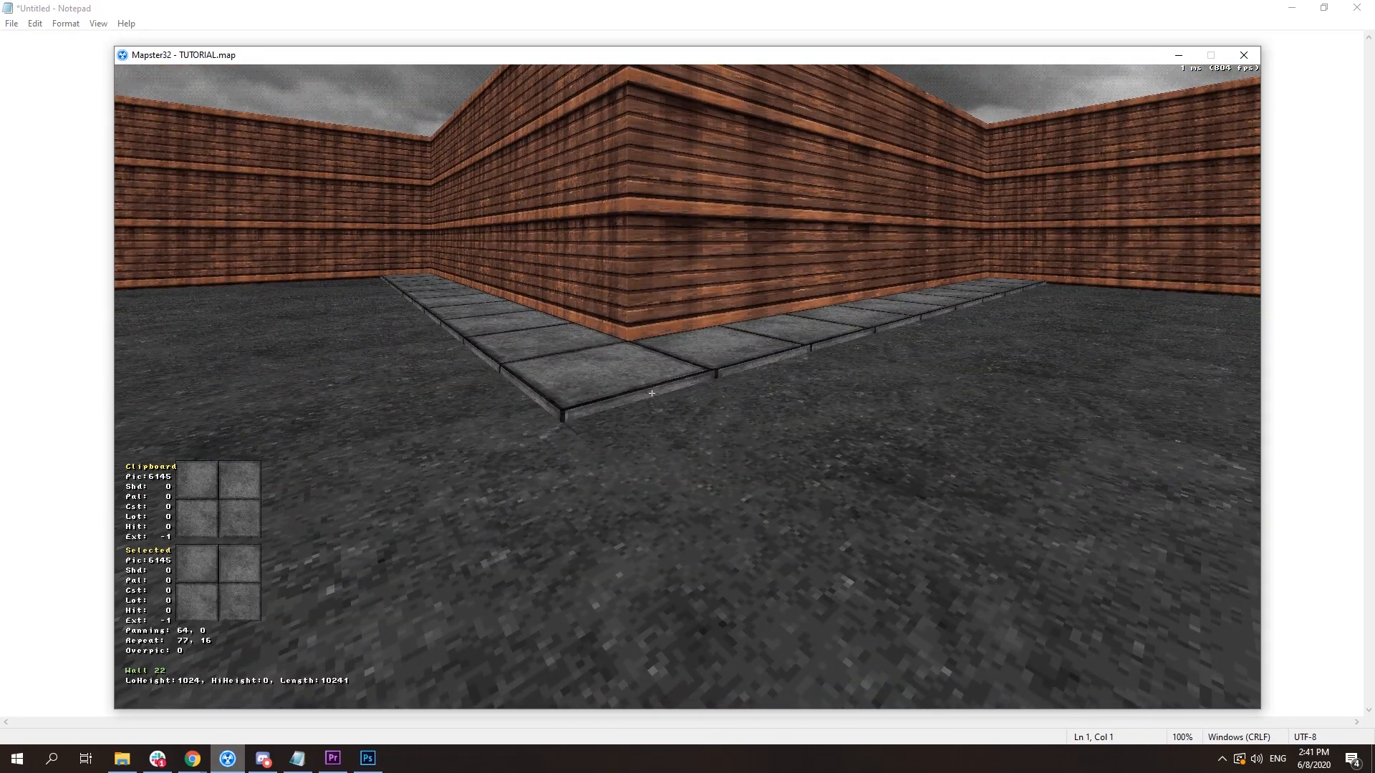
left_click_drag(688, 400, 688, 401)
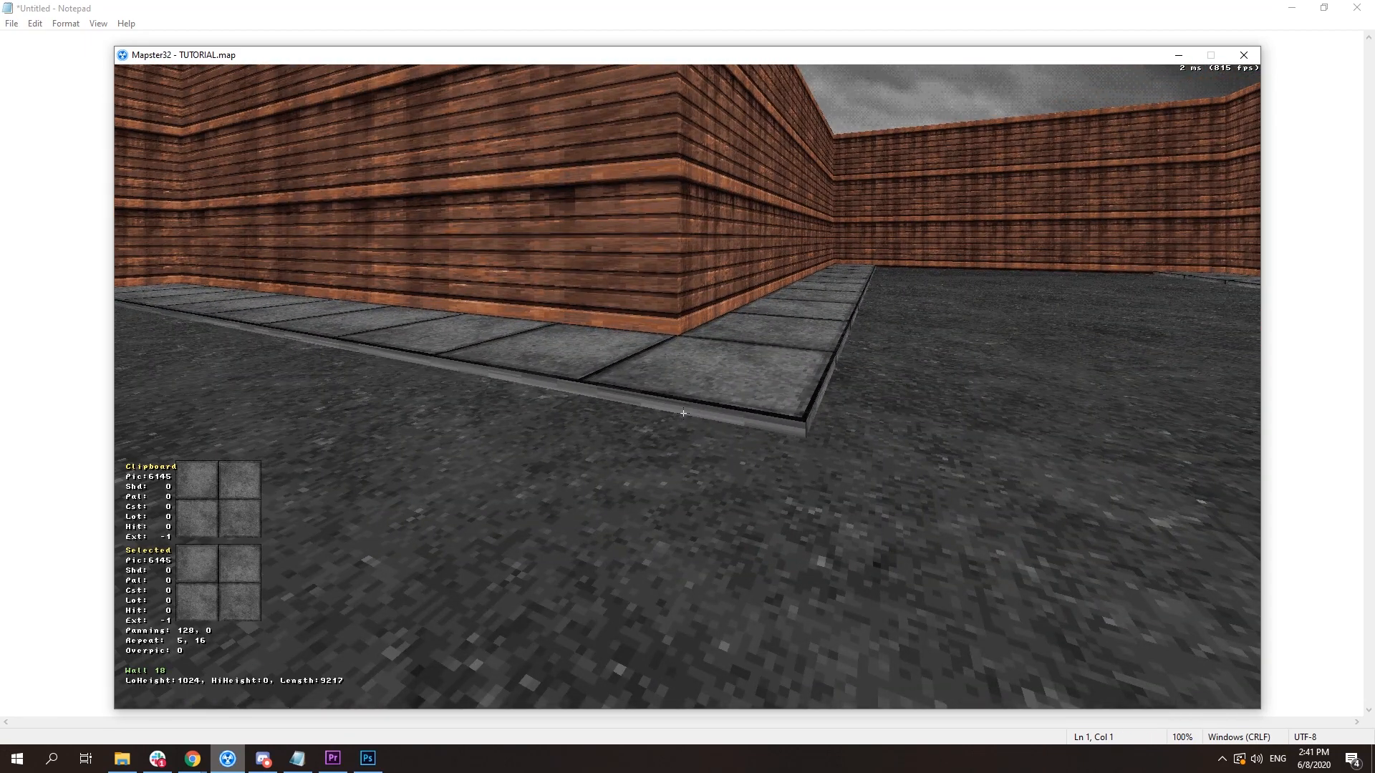
middle_click_drag(698, 423, 698, 423)
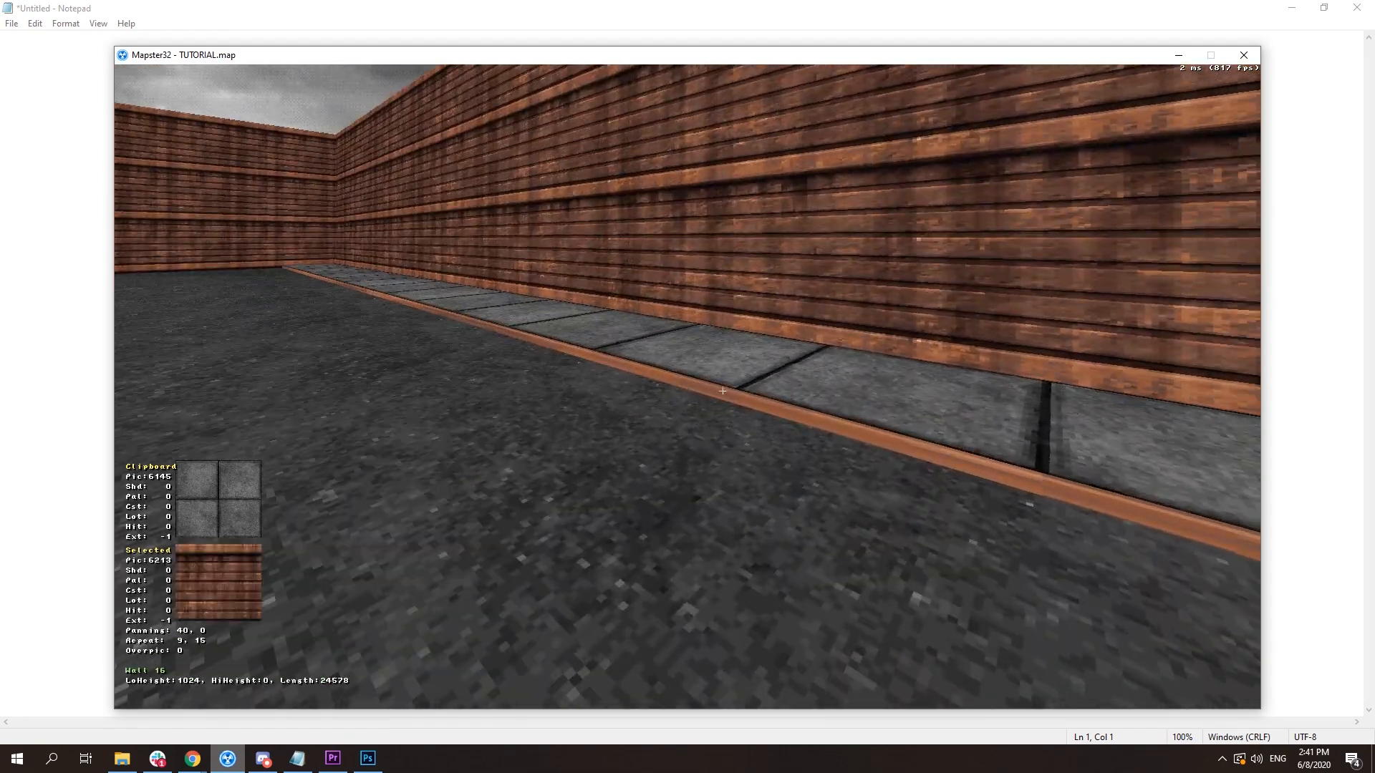
middle_click_drag(727, 367, 726, 367)
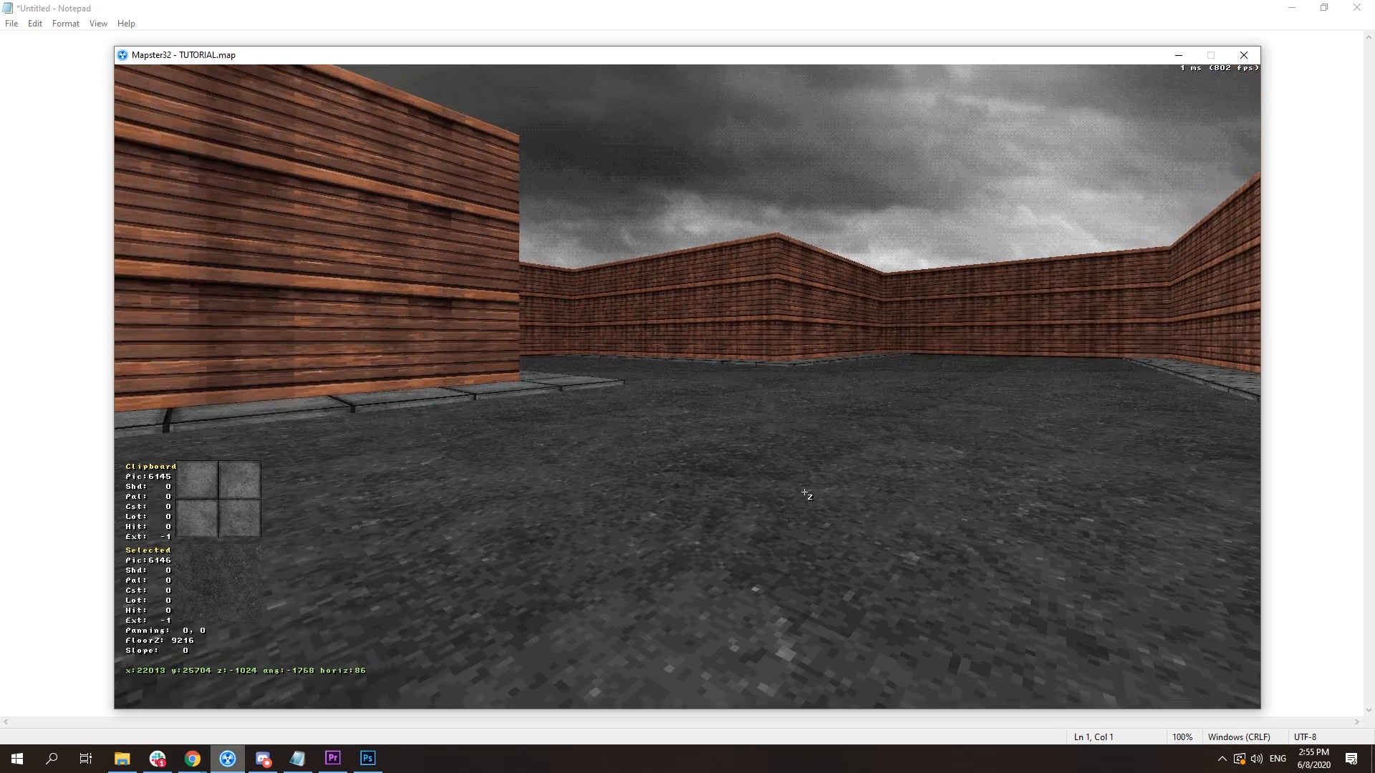
- Choose concrete tile 6144 from the tile browser for a wall and copy it to the clipboard
middle_click_drag(804, 494, 803, 494)
key("v")
key("v")
scroll(733, 683, "down", 2)
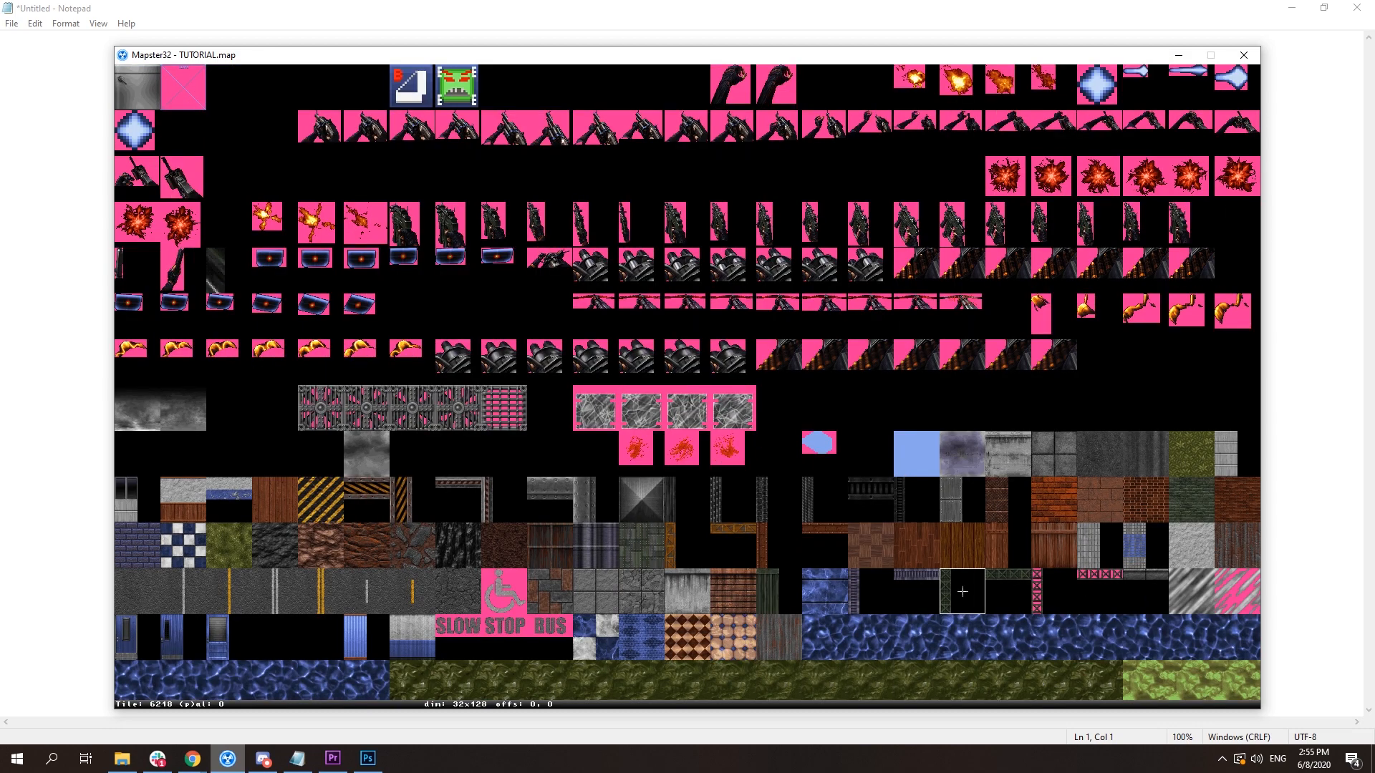
key("Up")
key("Return")
key("Tab")
- Paste concrete tile 6144 onto the walls closing off the ends of the streets
key("Right")
key("Up")
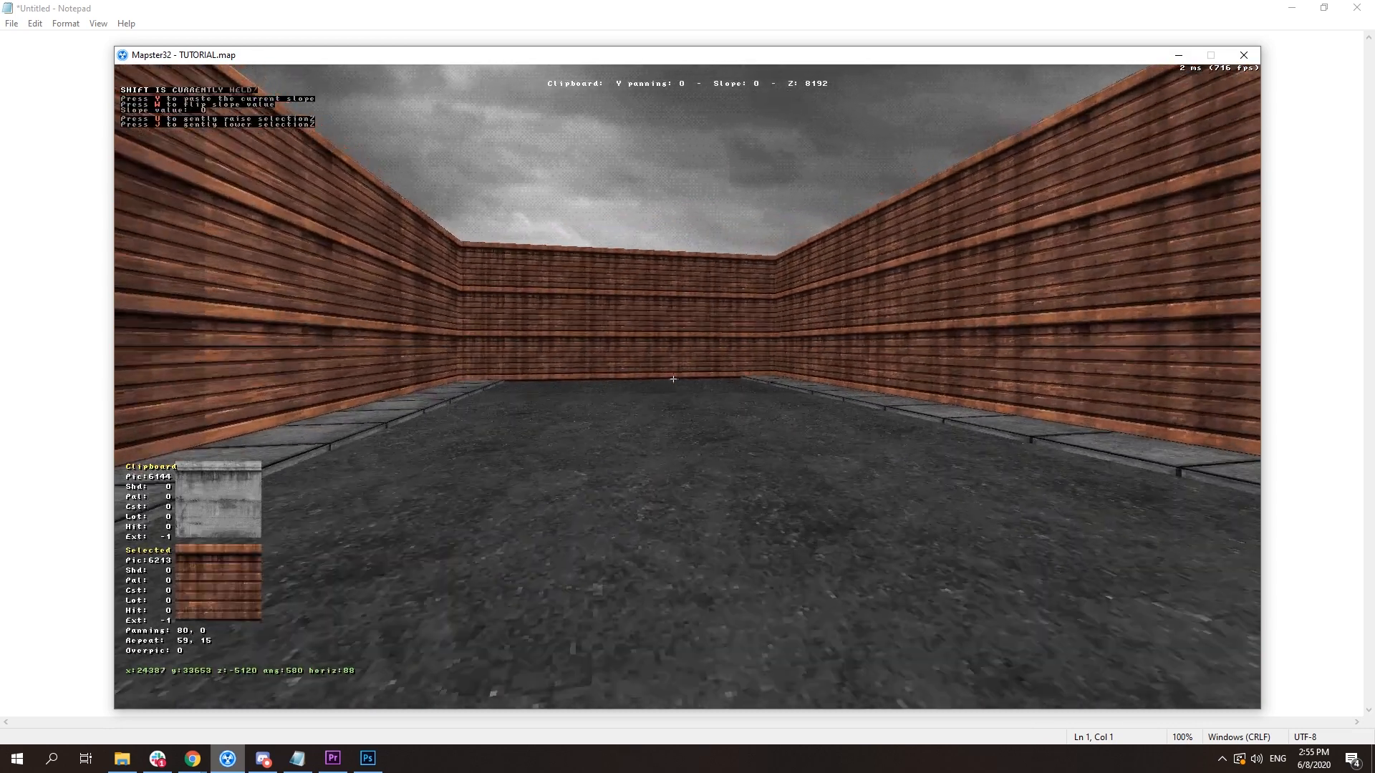
key("Return")
key("Return")
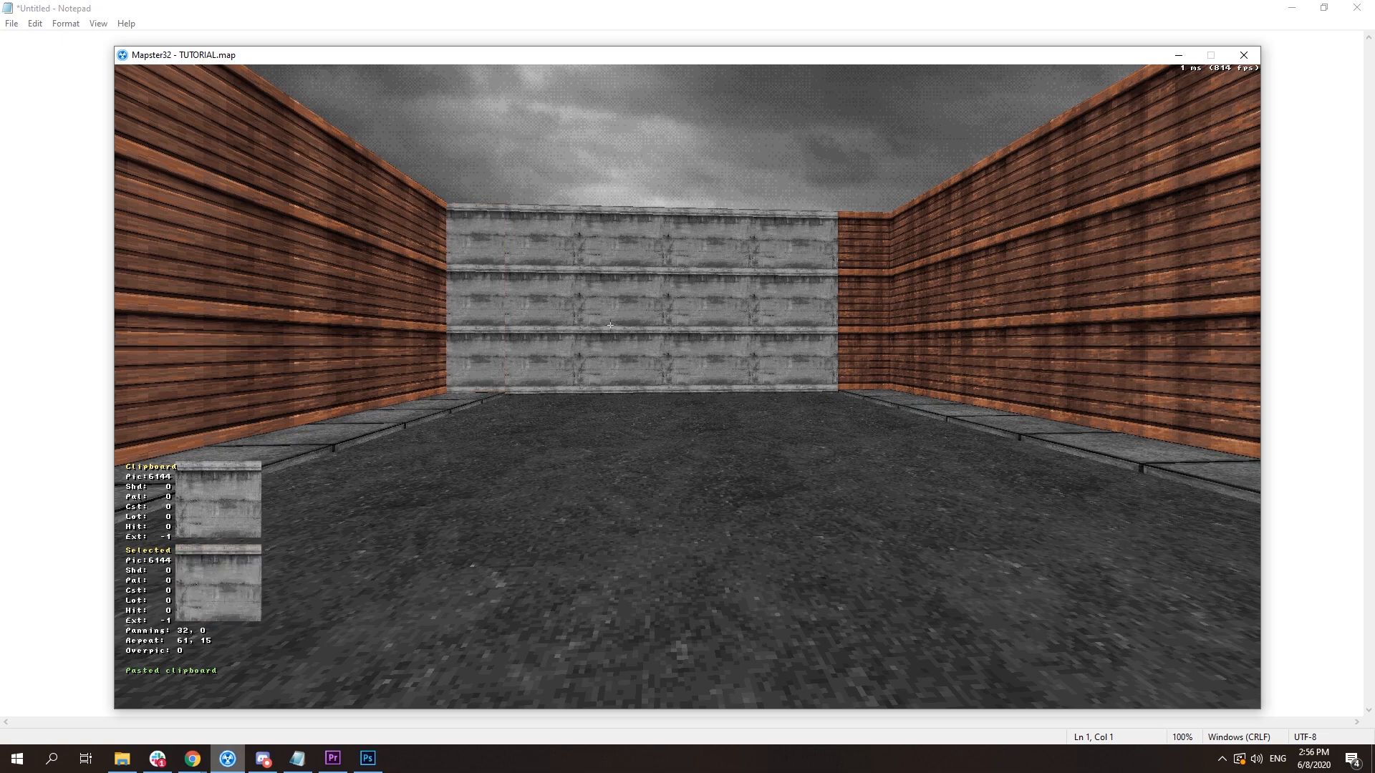
key("Left")
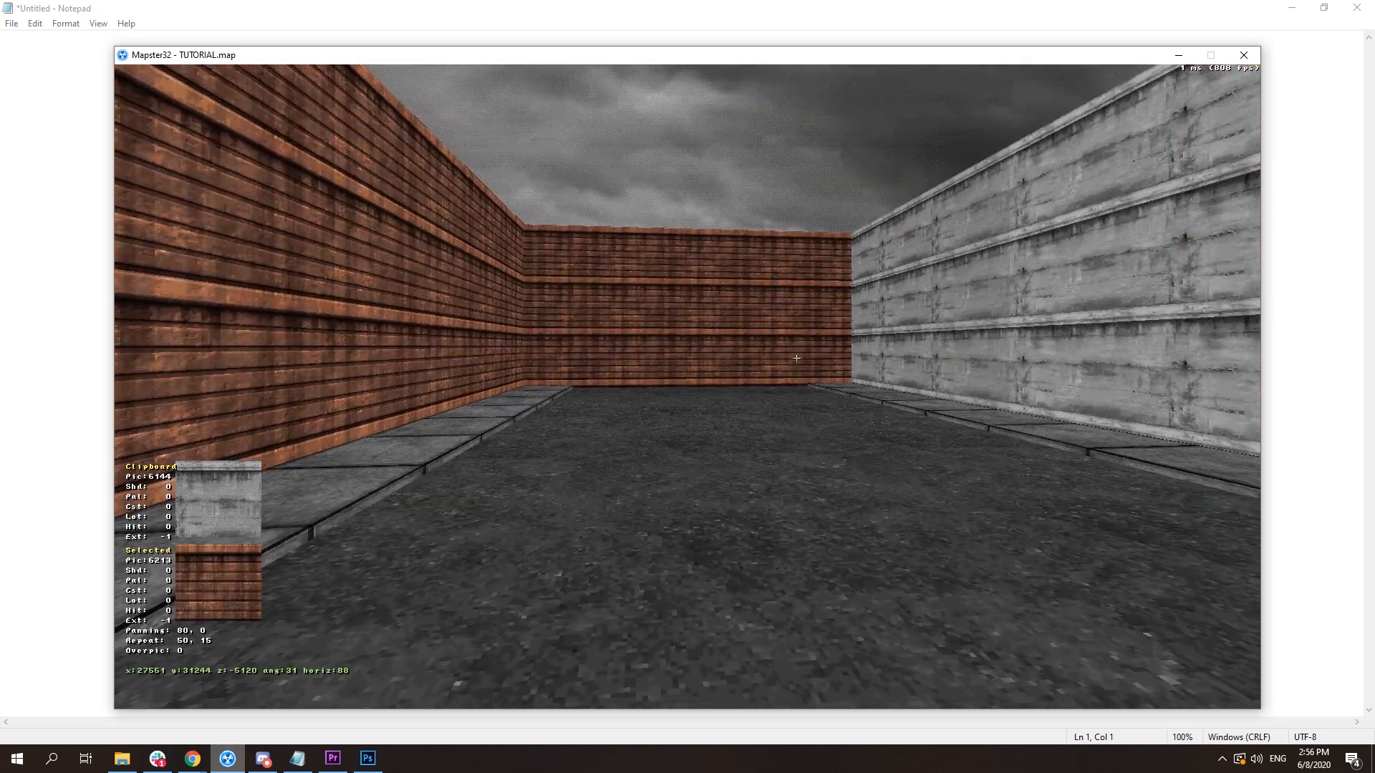
key("Return")
key("Return")
key("Return")
key("Return")
left_click_drag(618, 362, 618, 363)
key("Return")
key("Return")
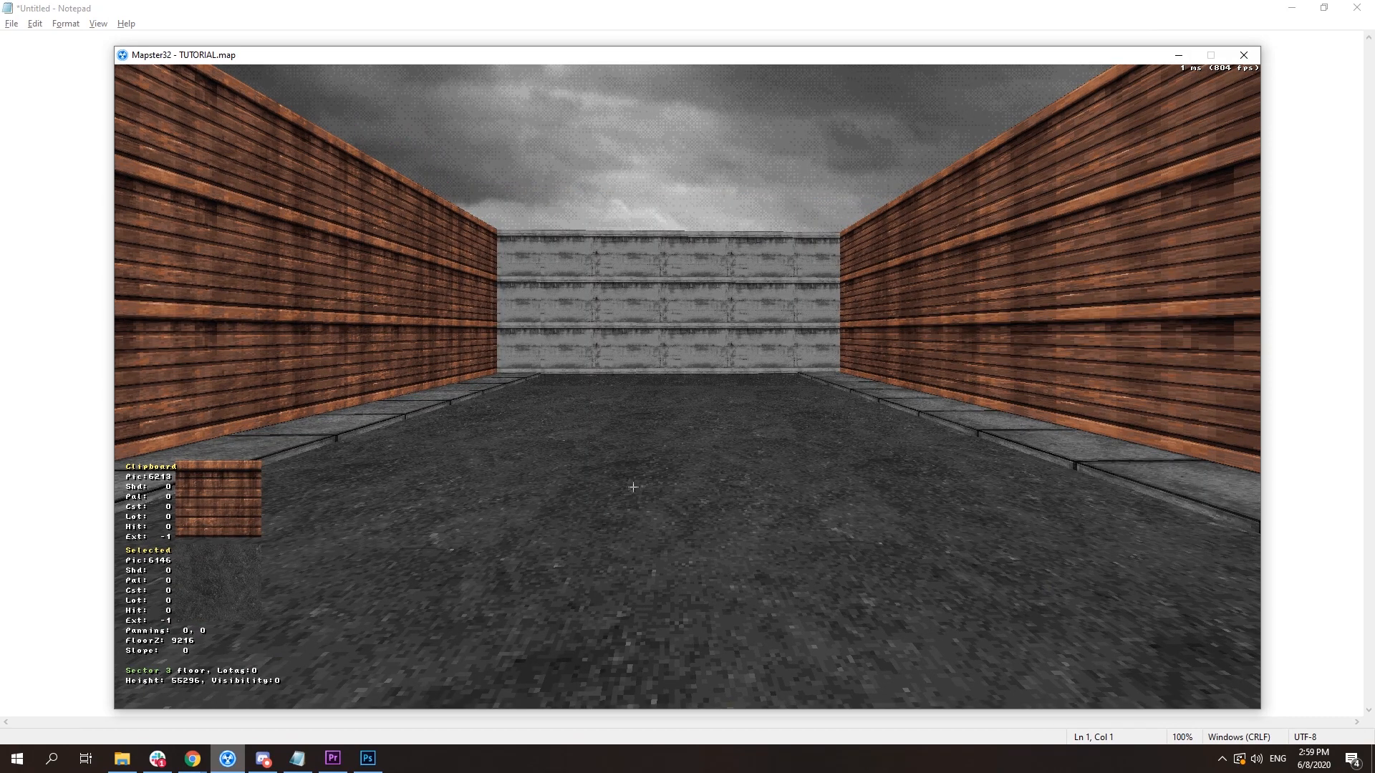
- Choose the double-window tile 6460 from the tile browser for one brick-coloured wall of the corner building
left_click_drag(653, 464, 653, 465)
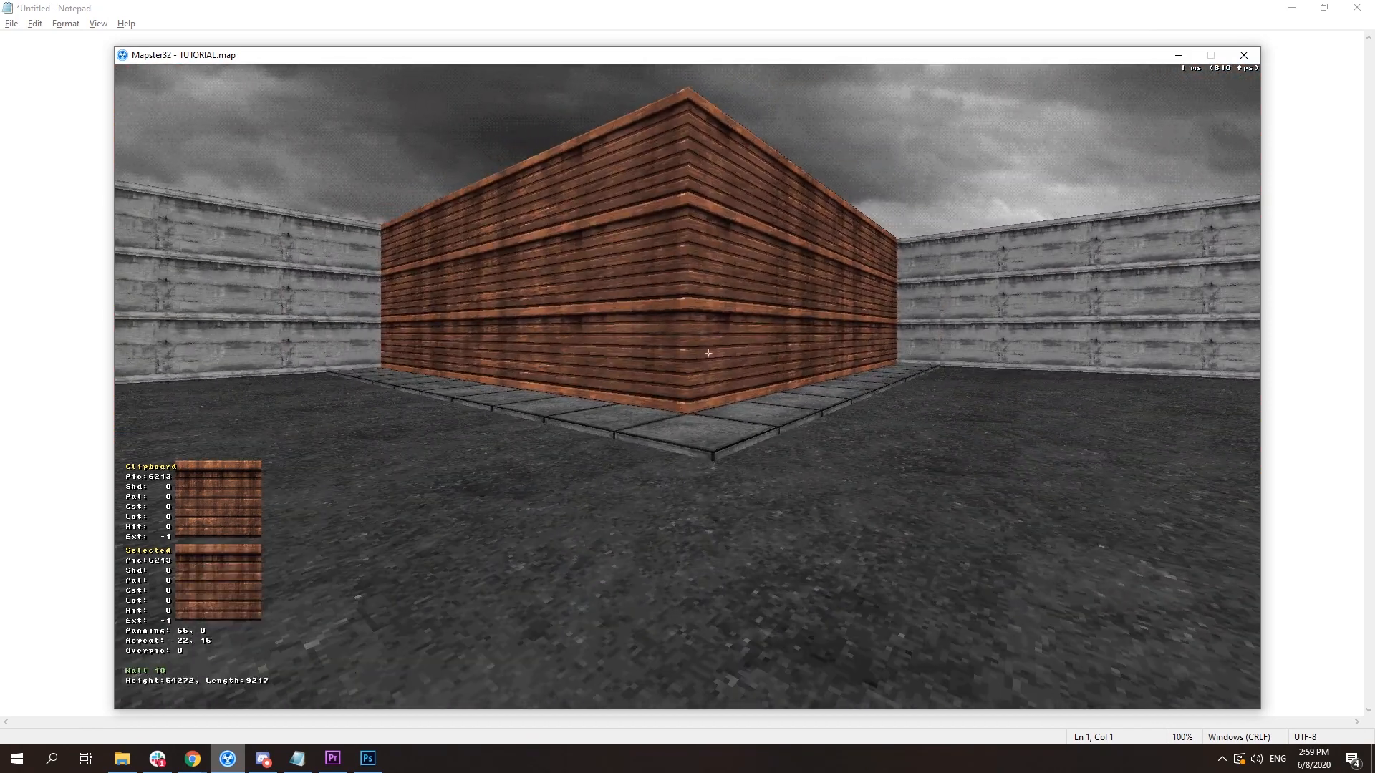
key("v")
scroll(734, 682, "down", 10)
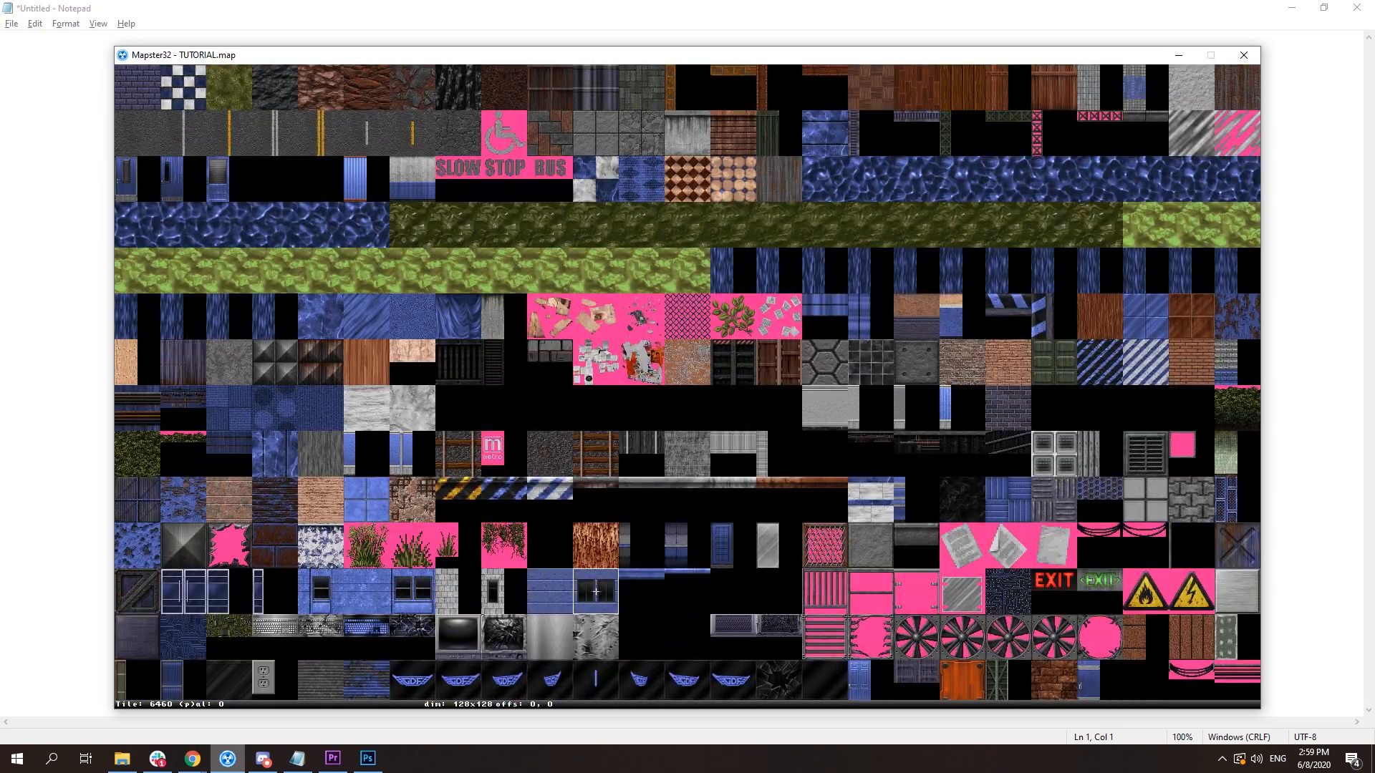
left_click(596, 592)
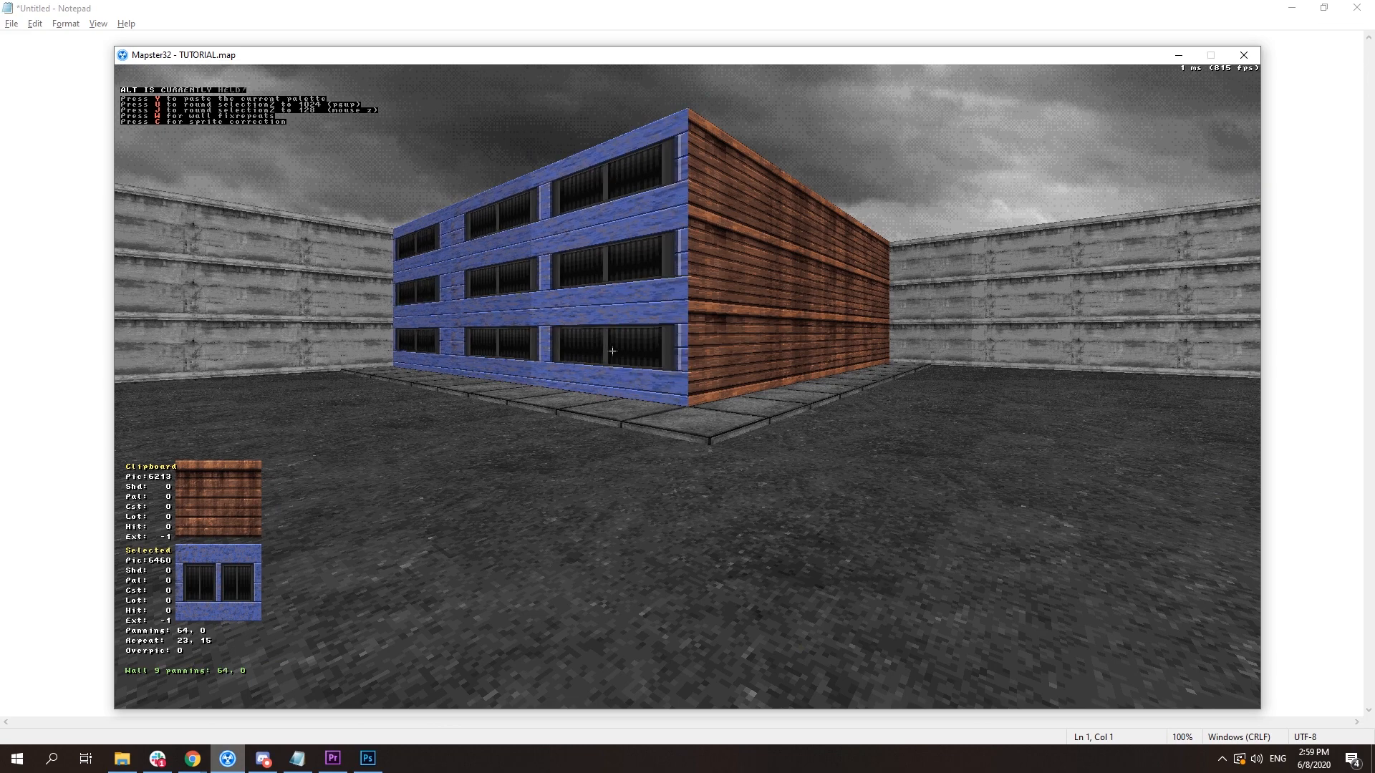
- Set the window wall's tile repeat to 96, 14 and panning to 128, 0, copy it and auto-align the texture
key("KP_6")
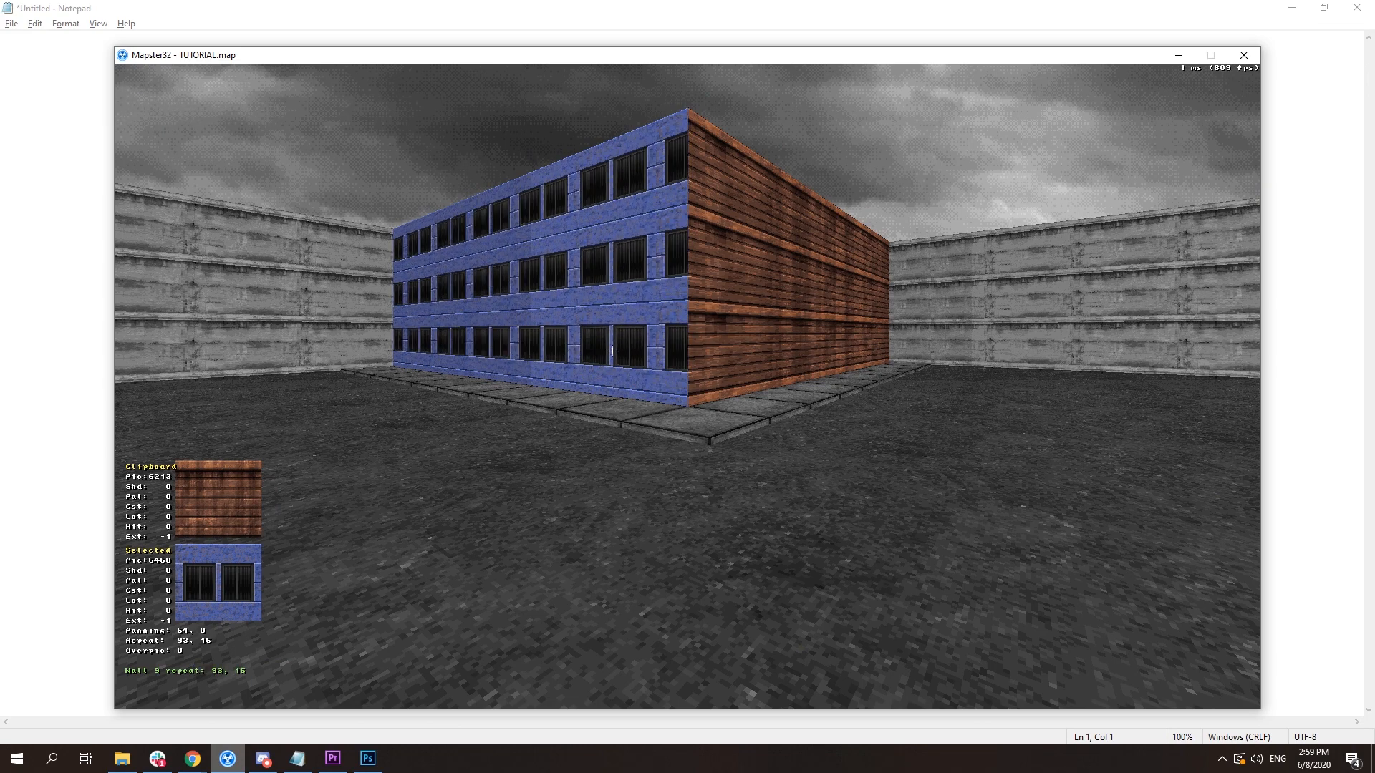
key("Tab")
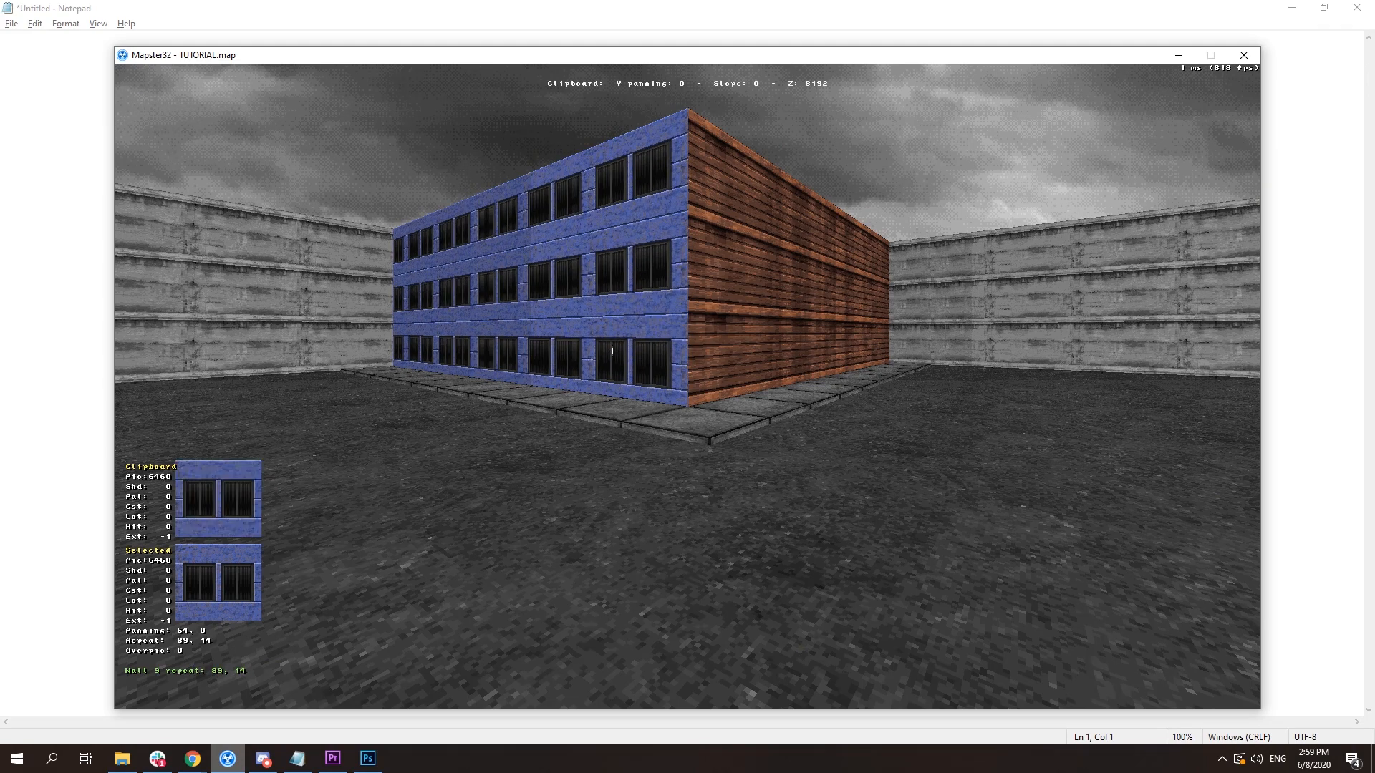
key("Left")
key("Right")
key("Down")
key("shift+KP_6")
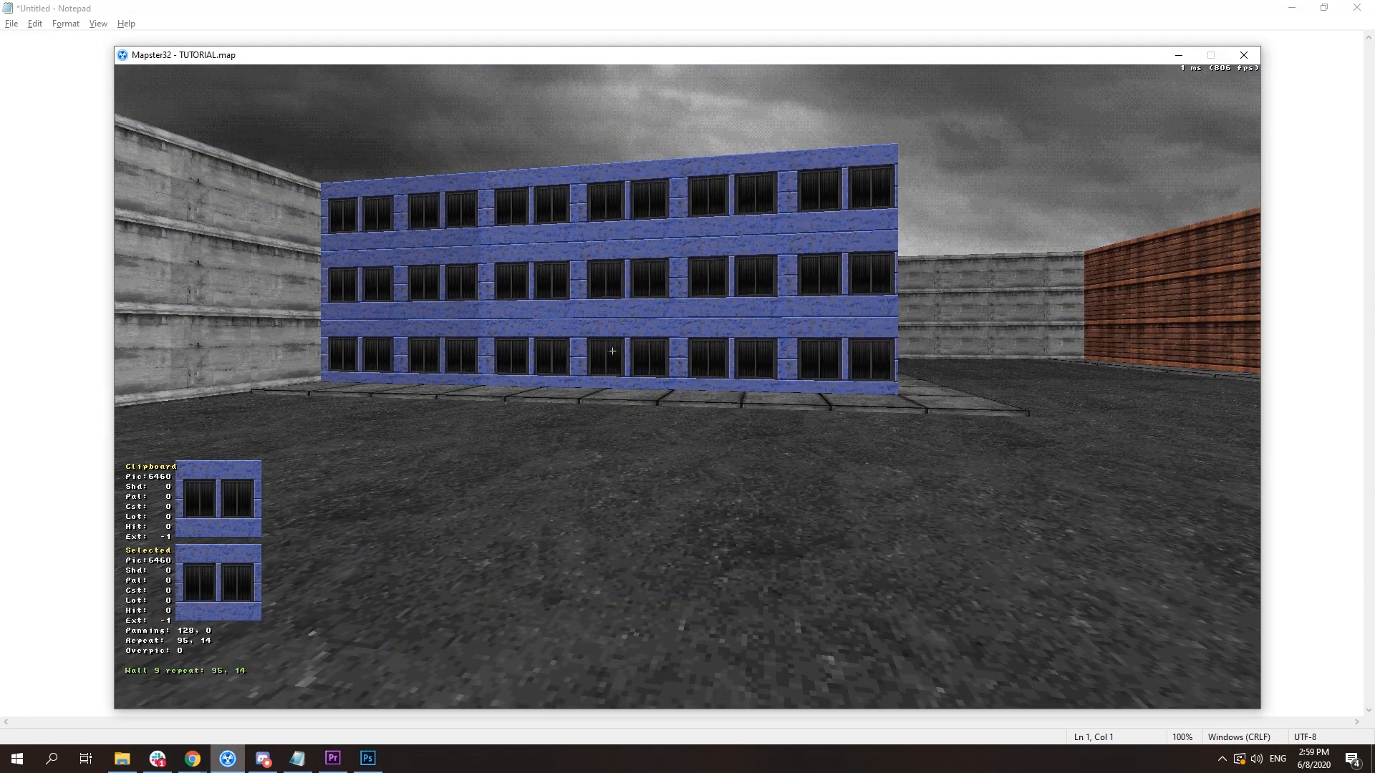
key("period")
key("Right")
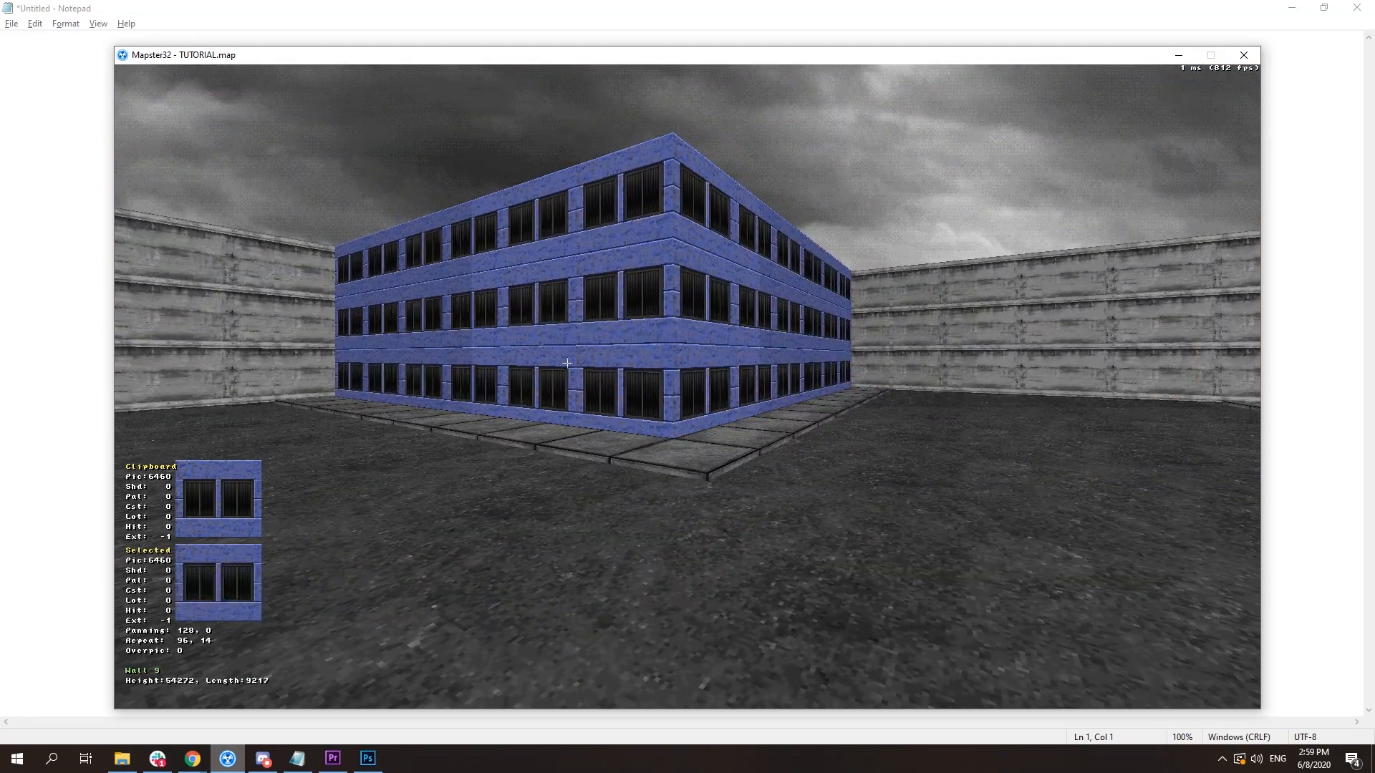
- Paste window tile 6460 onto the remaining wooden building walls, including the long street wall, and auto-align it
key("Return")
key("Return")
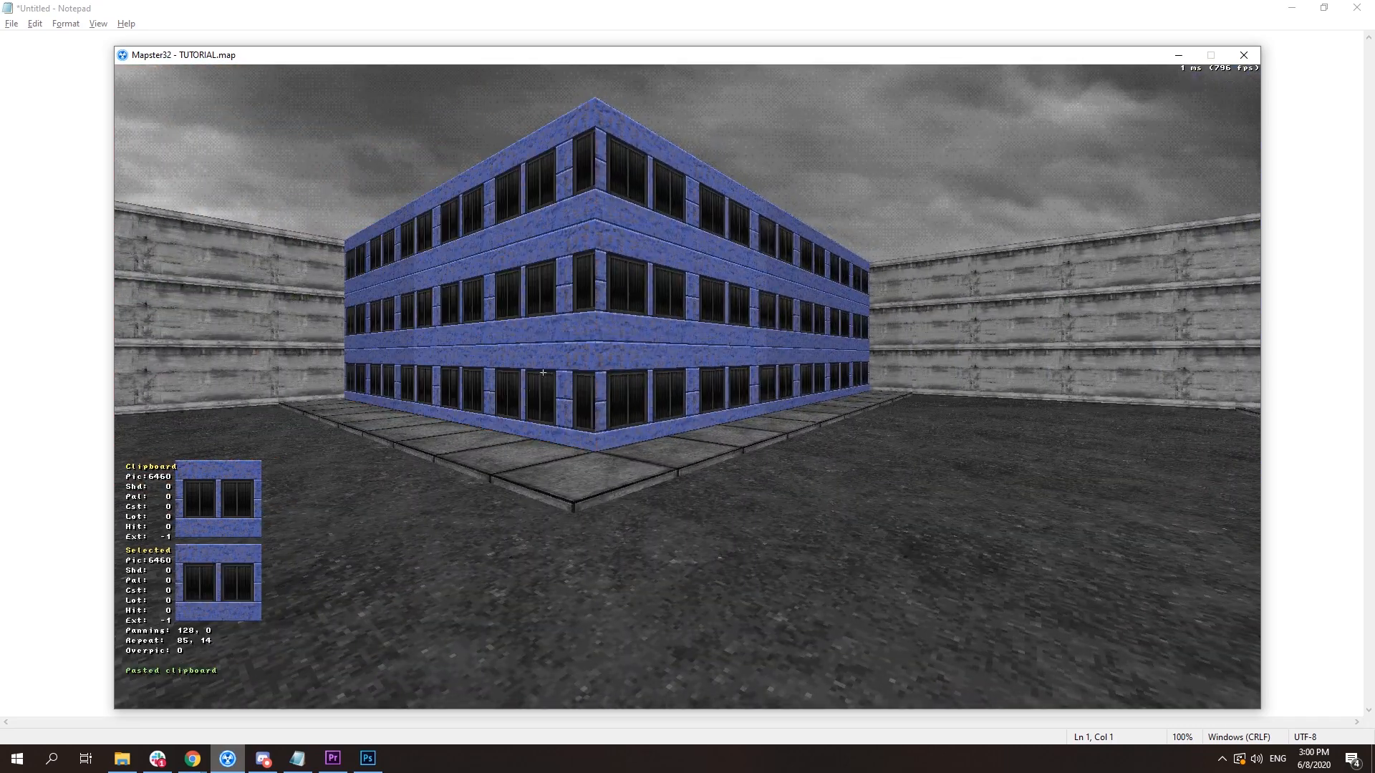
key("period")
key("Return")
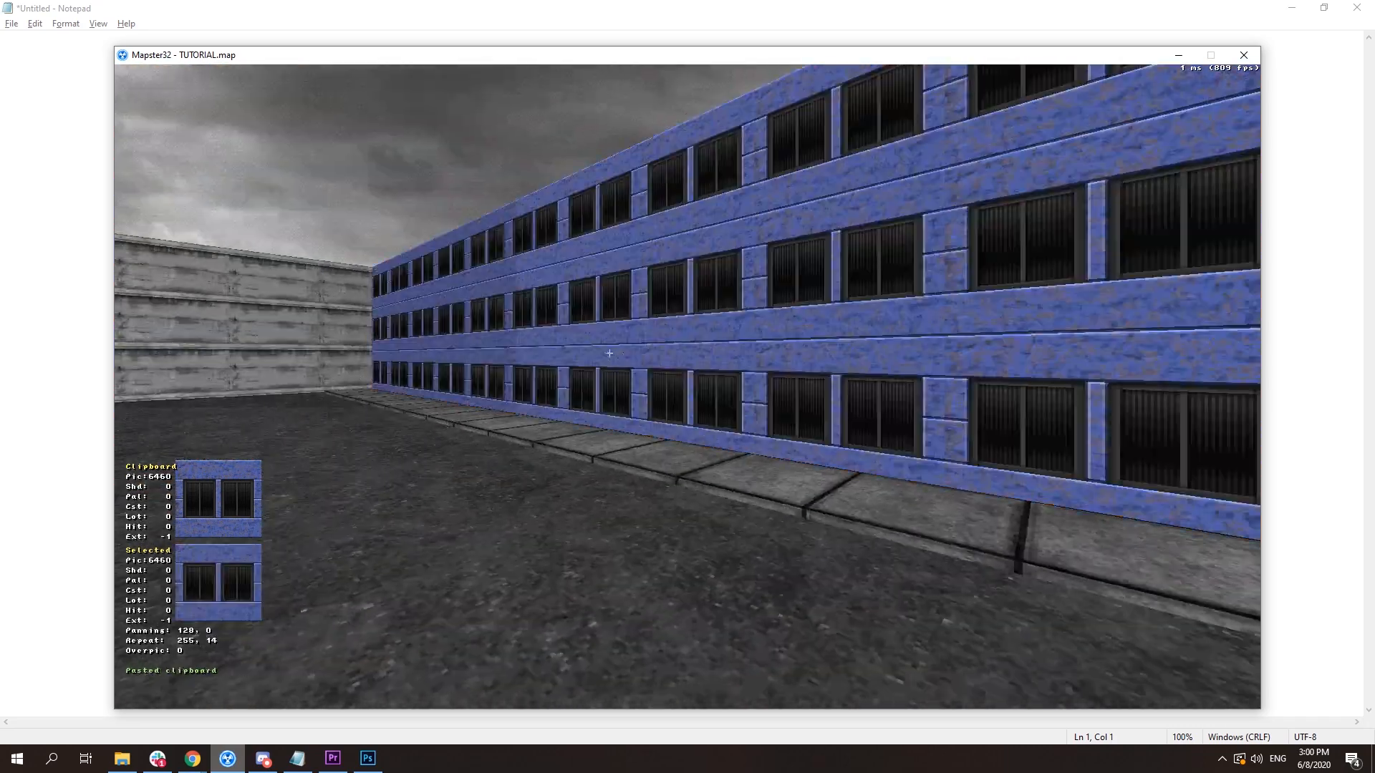
key("Down")
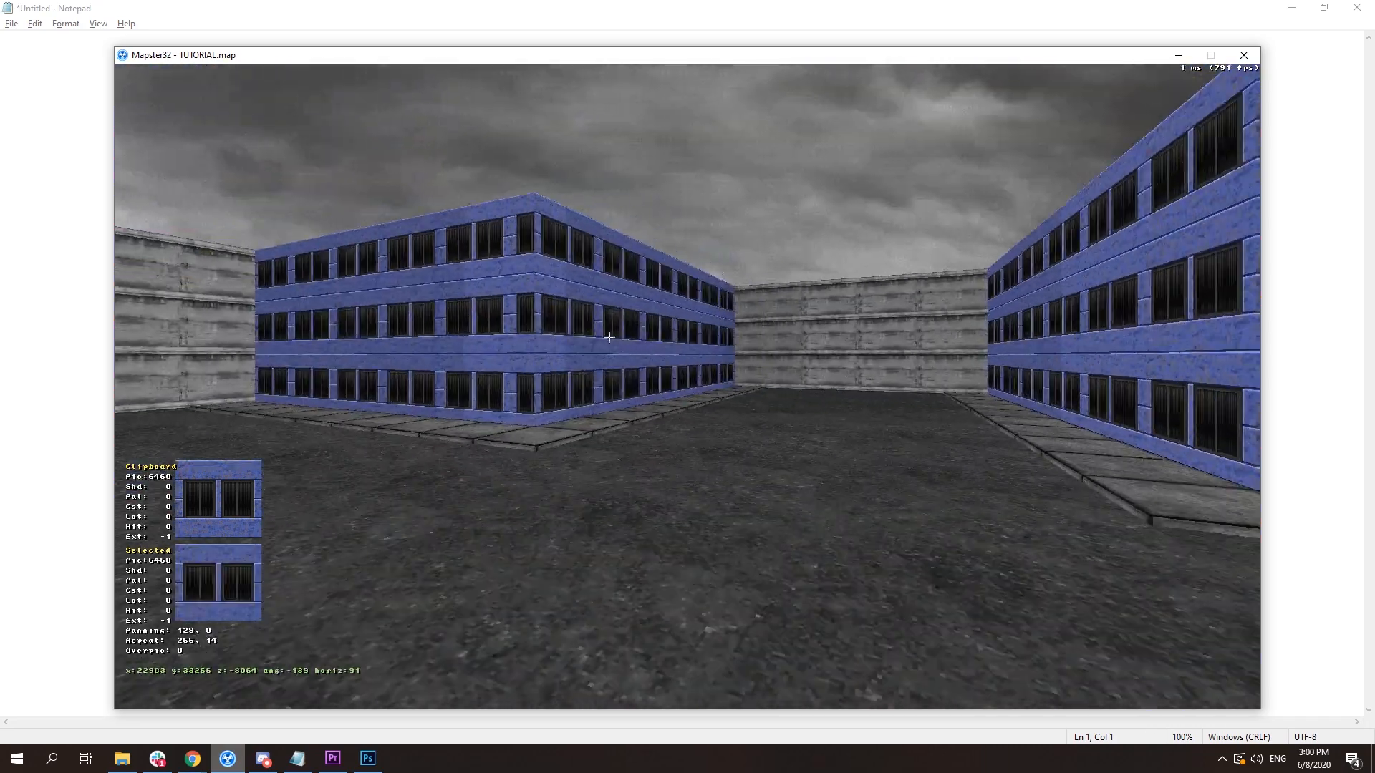
- Choose window tile 6456 for a wall of the second corner building, align it and paste it onto the adjoining wall
key("v")
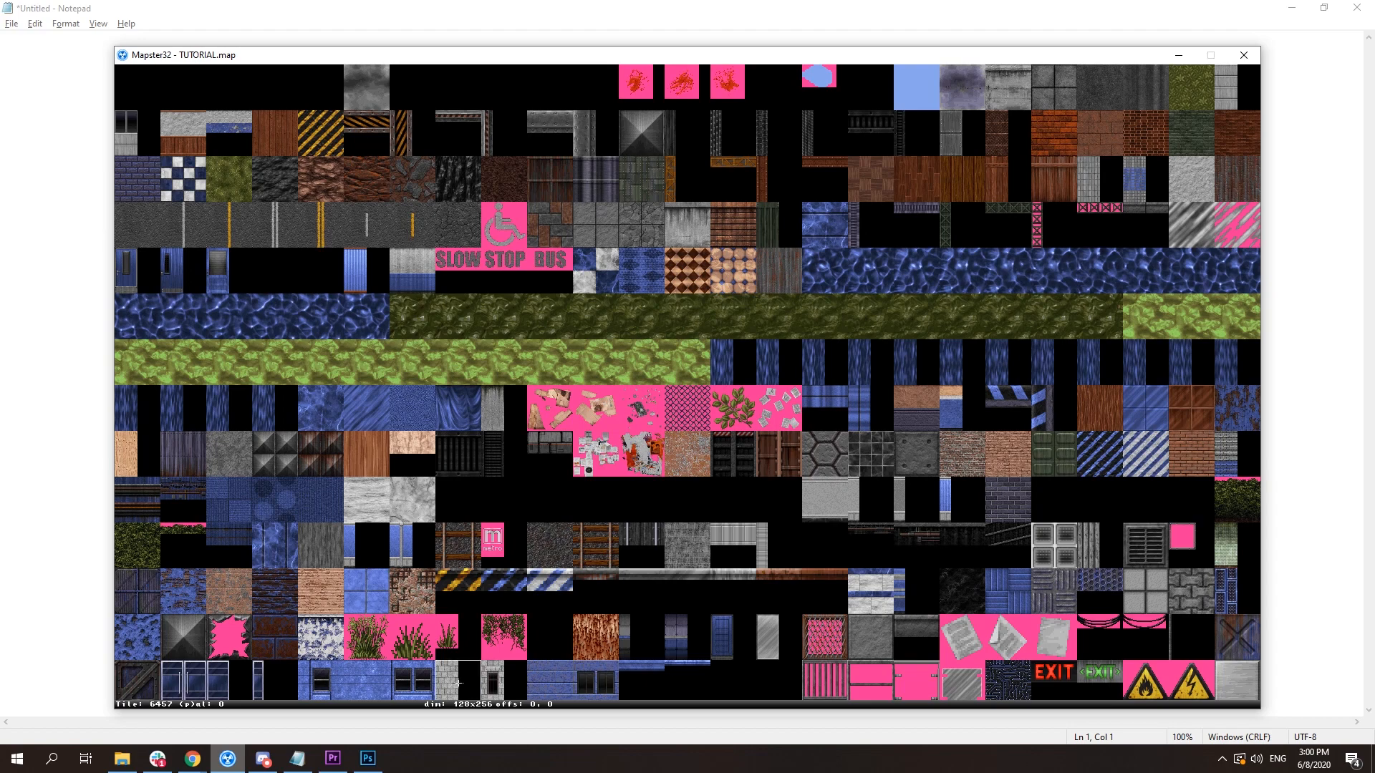
left_click(427, 683)
key("period")
key("Tab")
key("Return")
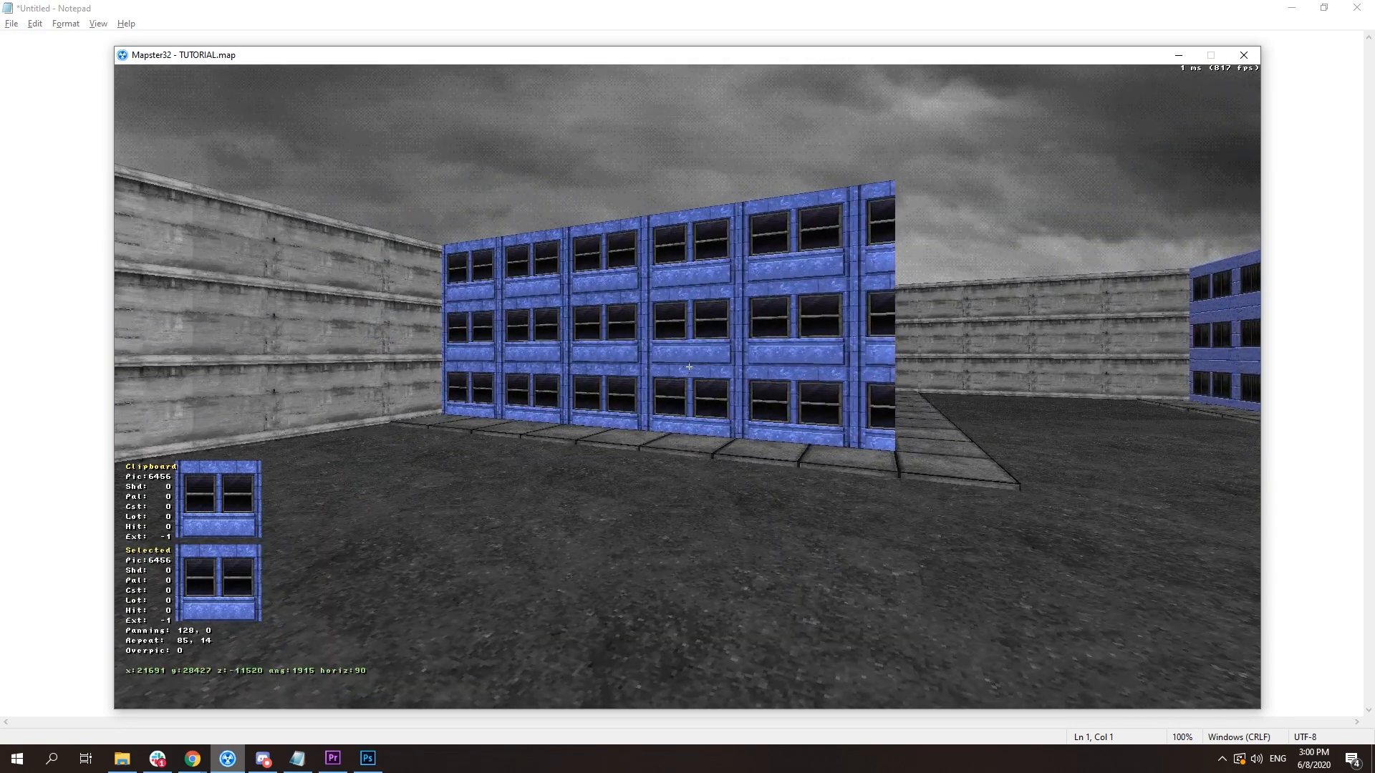
- Increase the horizontal repeat of the tile 6456 window wall to 108 so whole windows fit up to the corner
key("KP_6")
key("KP_6")
key("KP_6")
key("KP_6")
key("KP_6")
key("KP_6")
key("KP_6")
key("KP_6")
key("KP_6")
key("KP_6")
key("KP_6")
key("KP_6")
key("KP_4")
key("KP_6")
key("KP_6")
key("KP_6")
key("KP_6")
key("KP_6")
key("KP_6")
key("KP_6")
key("KP_6")
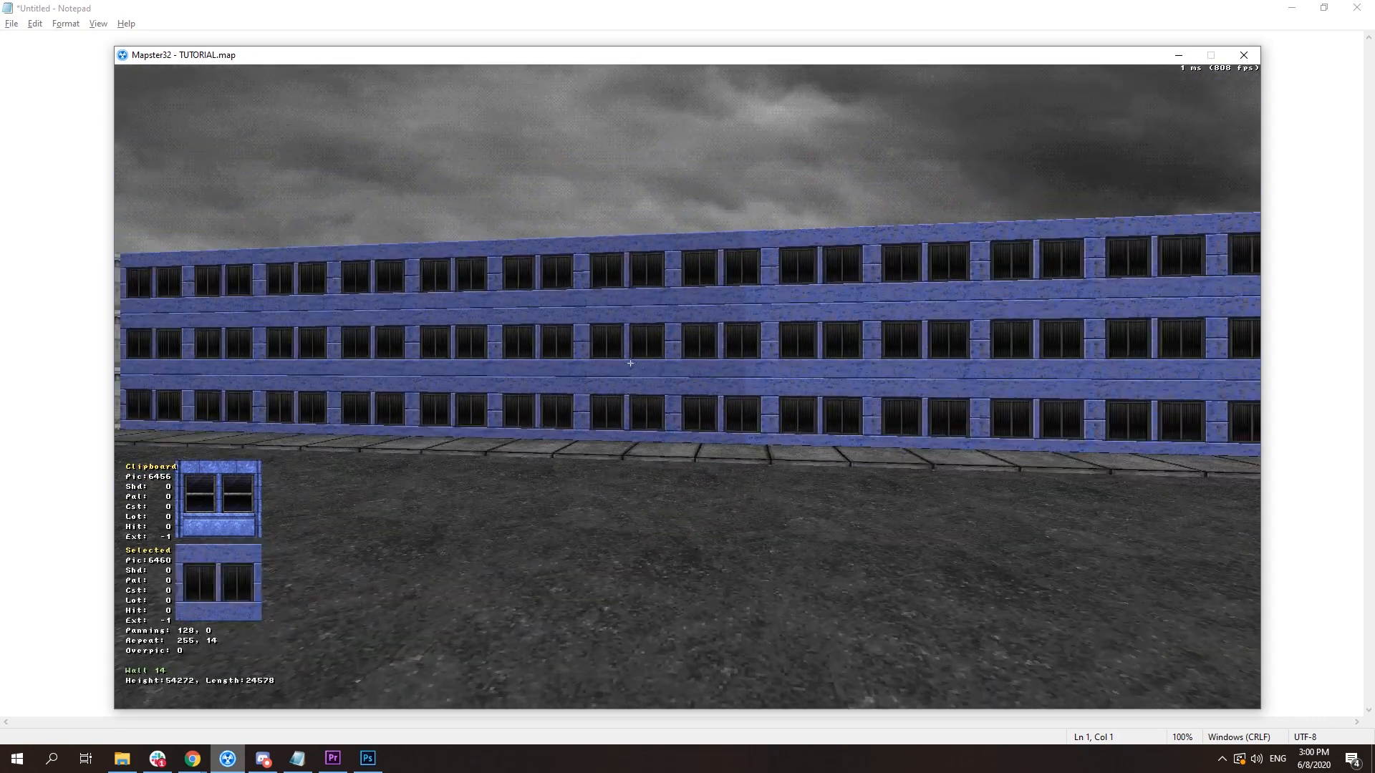
- Choose window tile 7461 from the tile browser for the long street wall and view the junction's buildings
key("v")
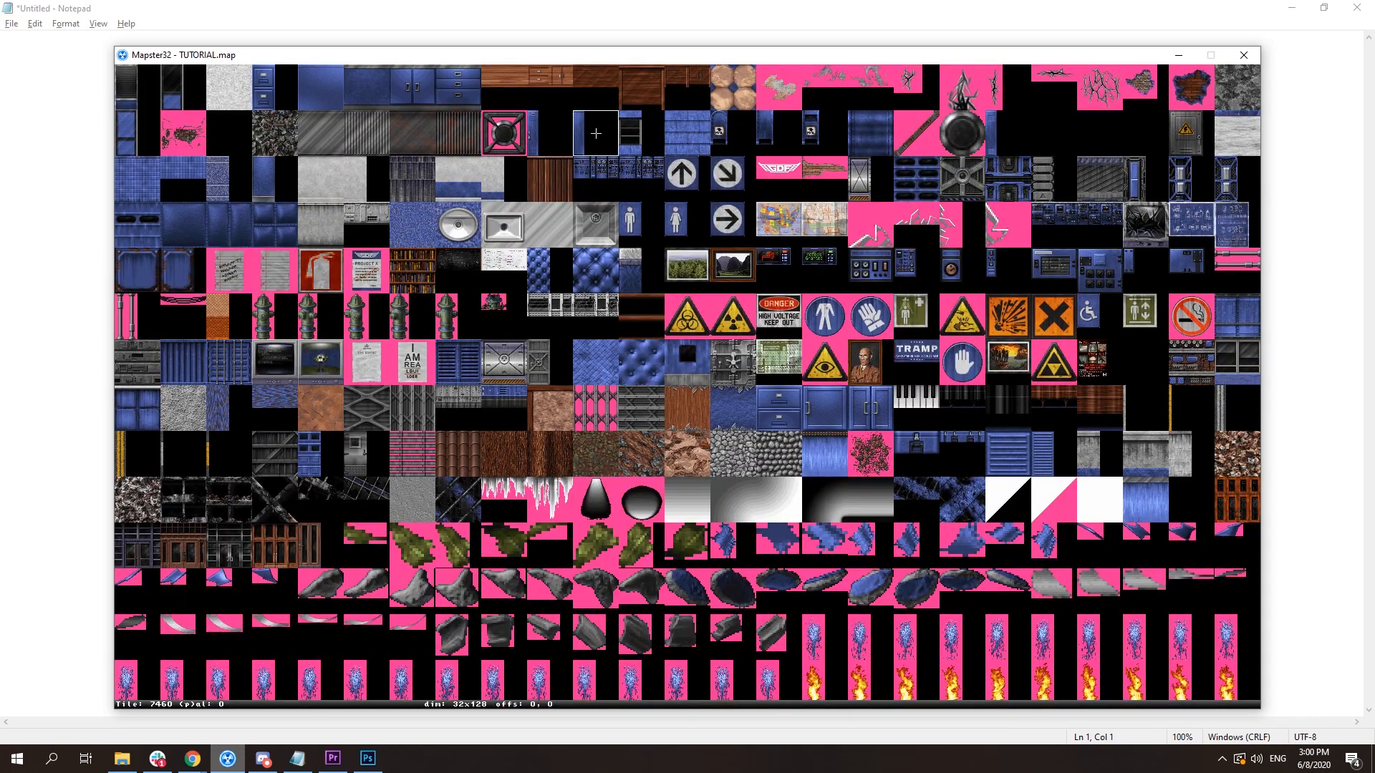
left_click(641, 133)
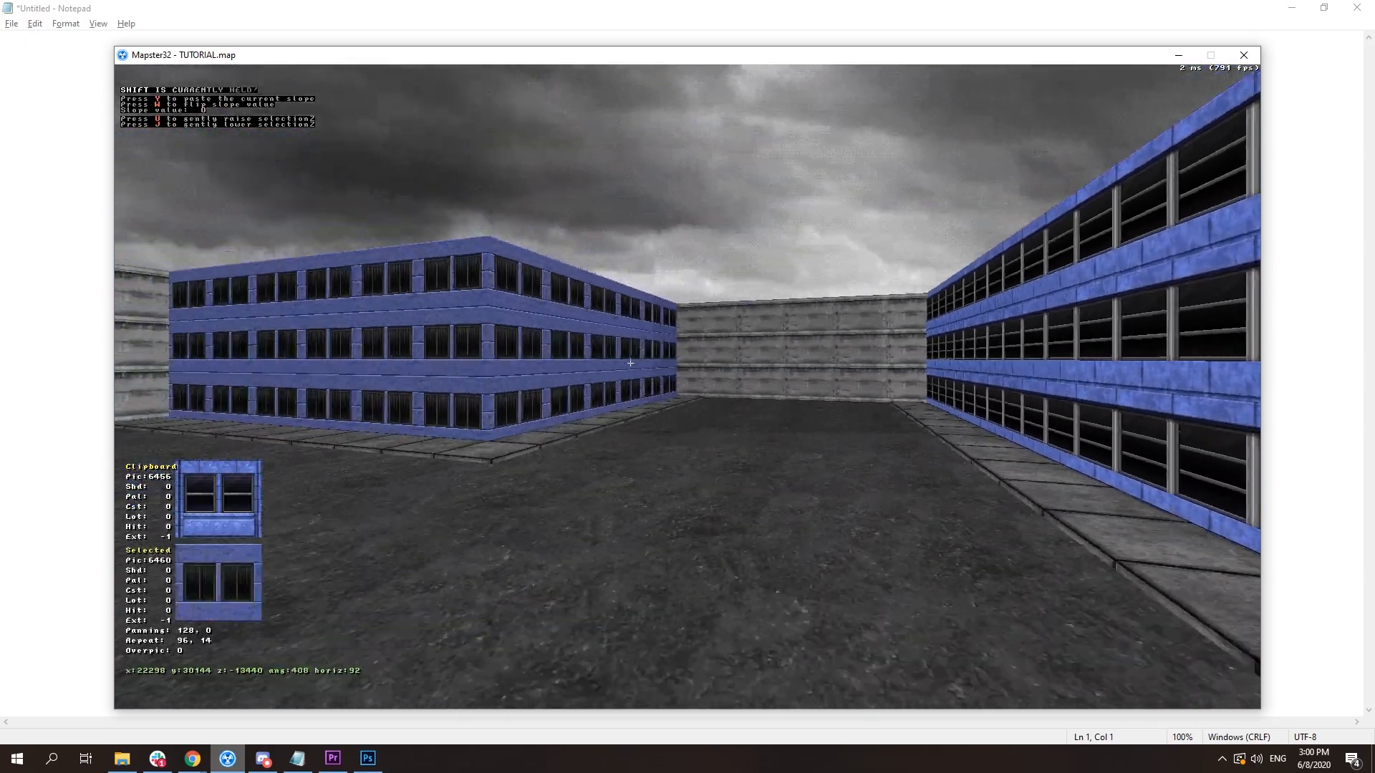
key("Down")
key("Up")
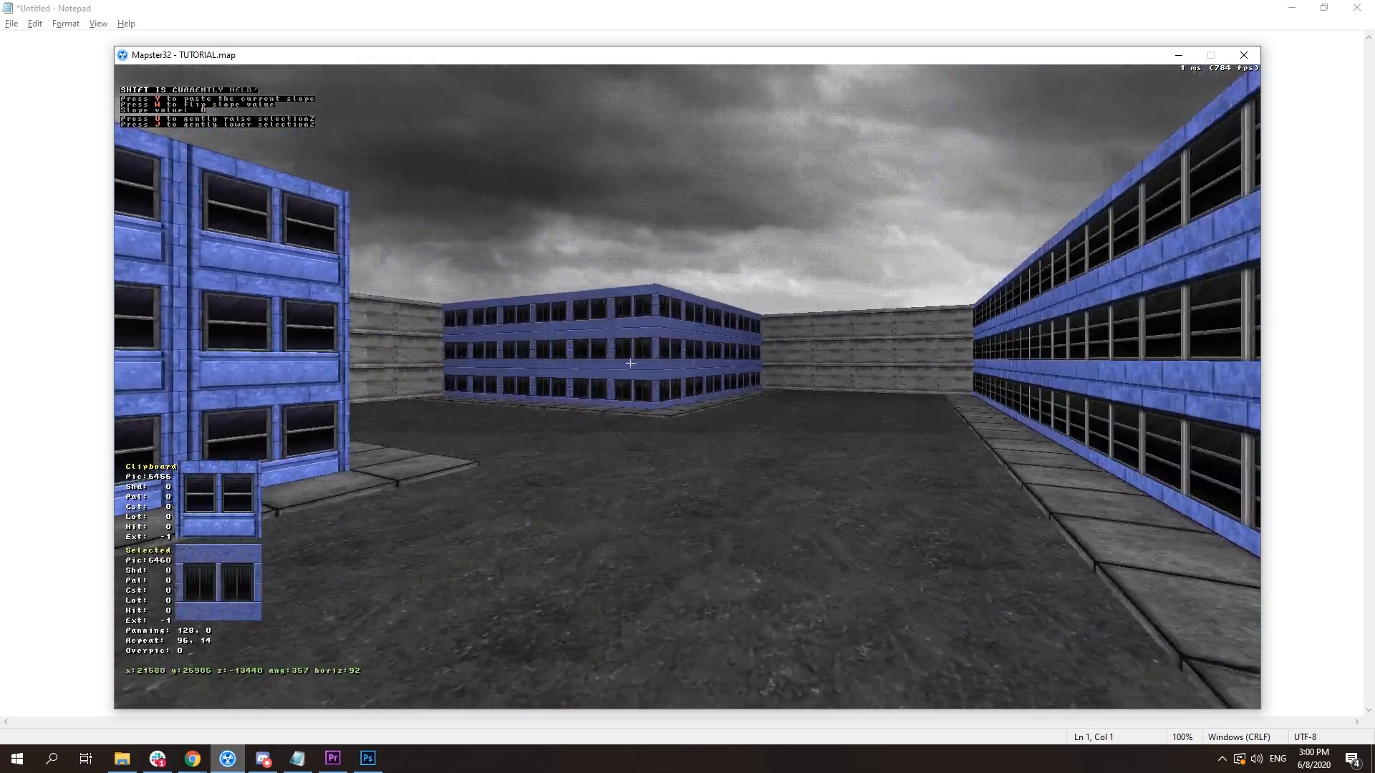
key("z")
key("Up")
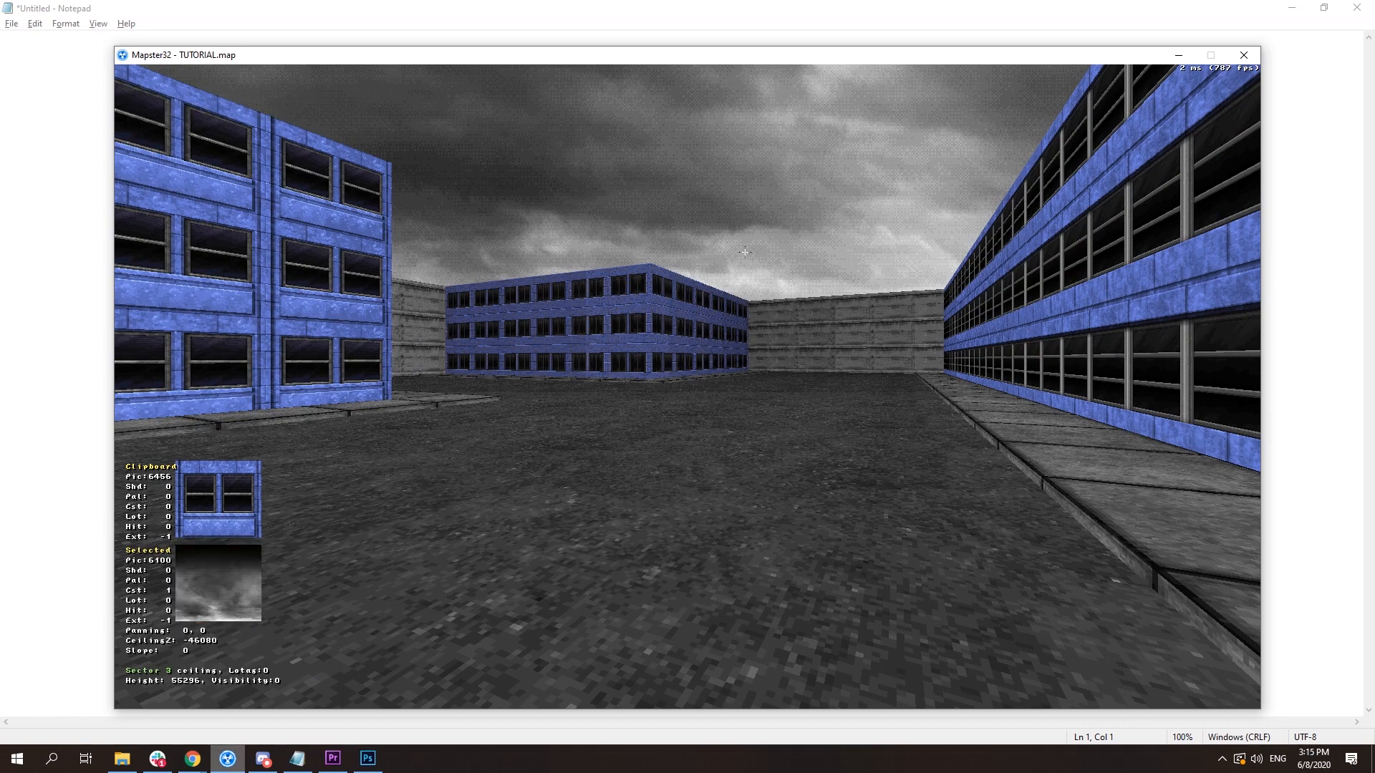
- Try palette numbers from 1 to 10 on one wall of the corner building with window tile 6460
right_click_drag(838, 389, 838, 389)
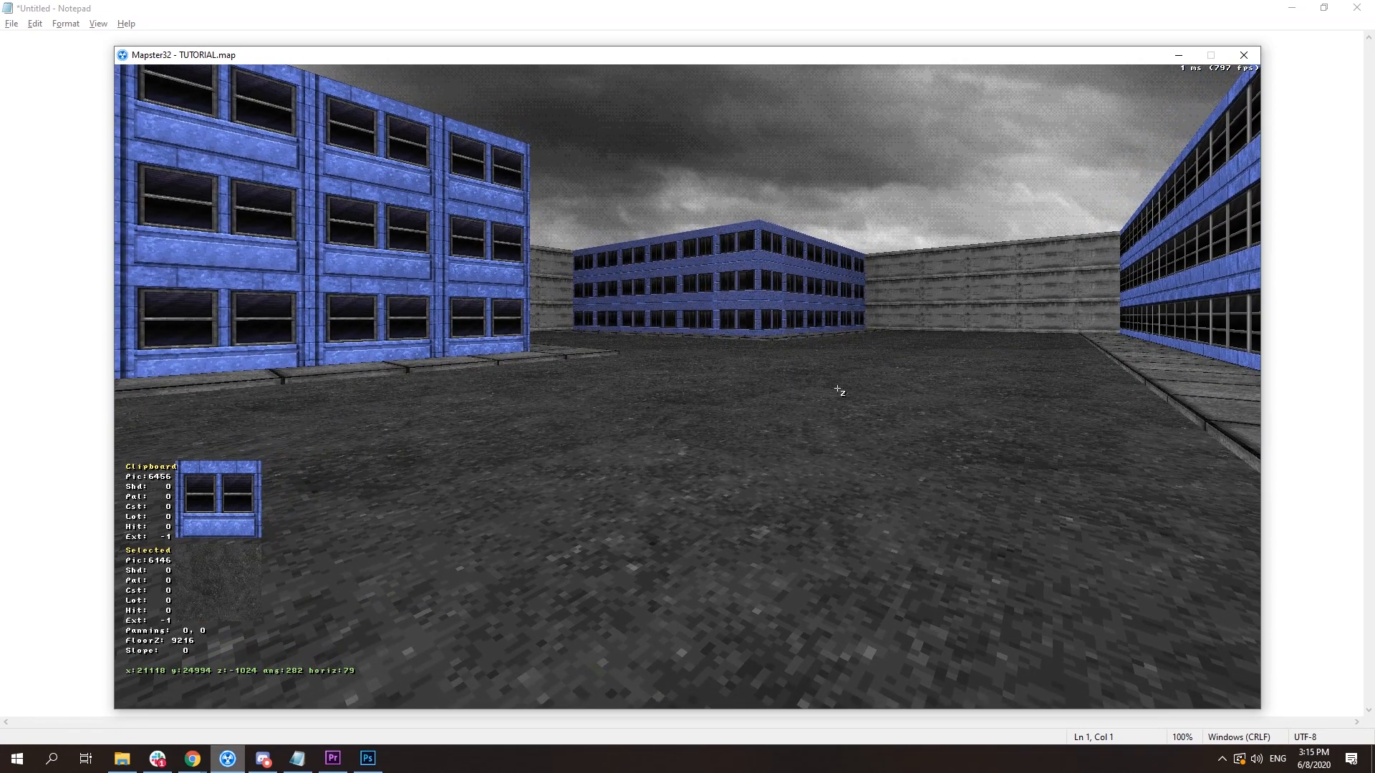
key("alt+p")
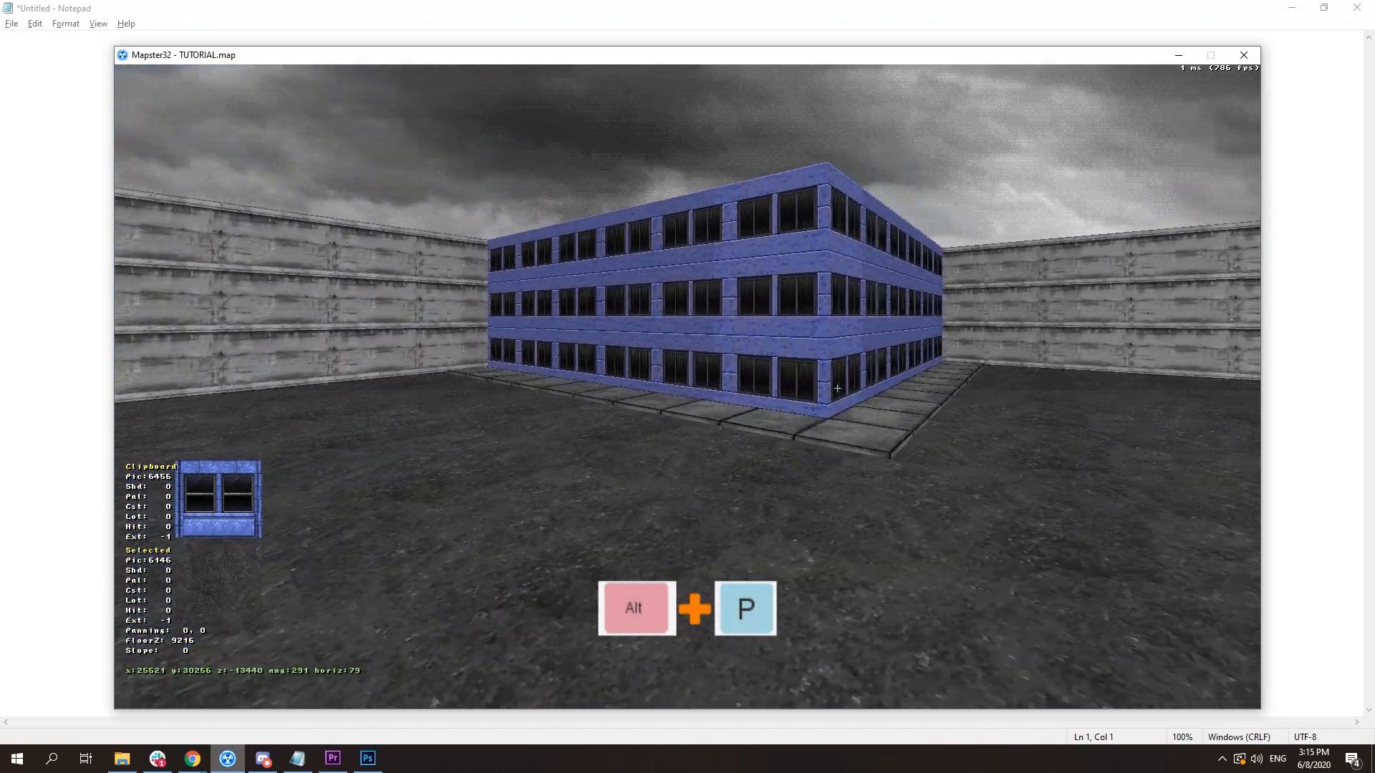
key("Up")
key("alt")
key("alt+p")
type("1")
key("BackSpace")
type("2")
key("BackSpace")
type("4")
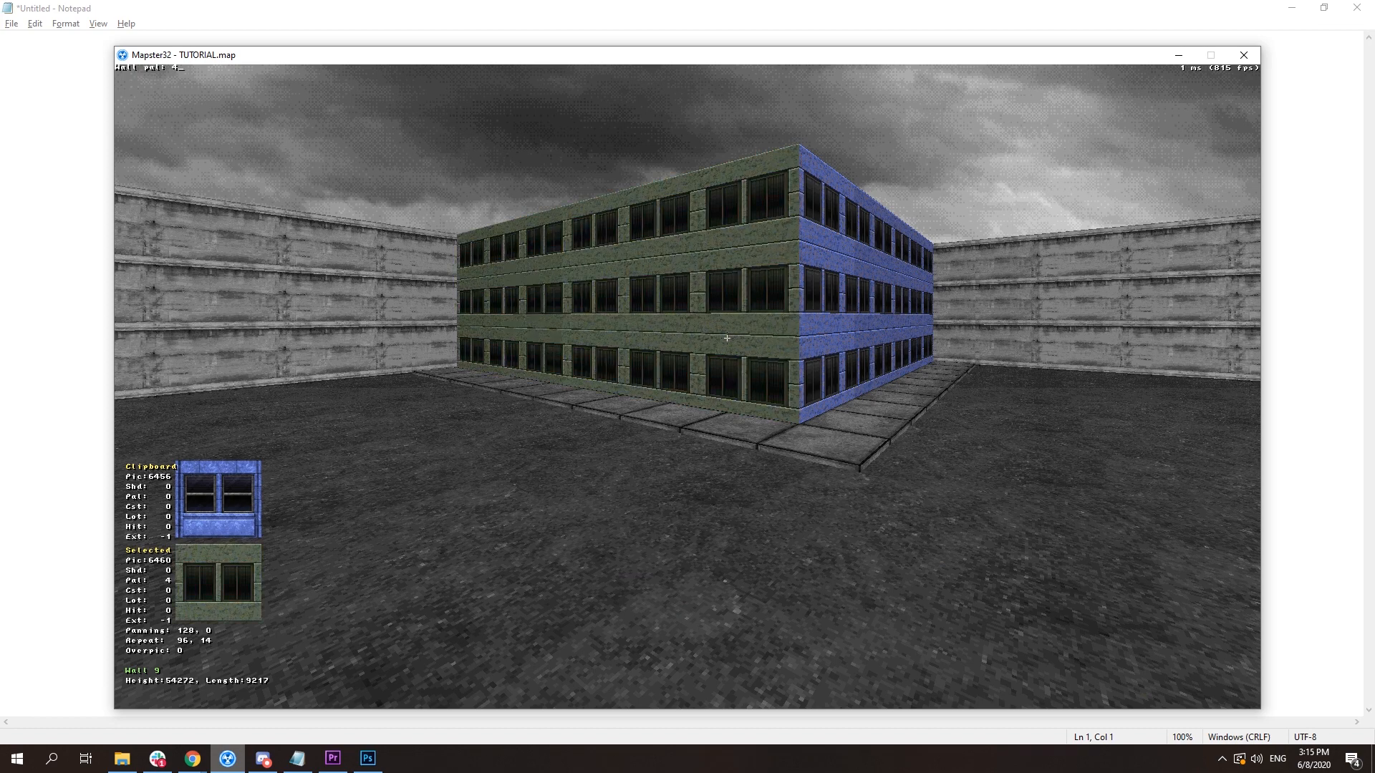
key("BackSpace")
type("6")
key("BackSpace")
type("7")
key("BackSpace")
type("8")
key("BackSpace")
type("9")
key("BackSpace")
type("10")
key("BackSpace")
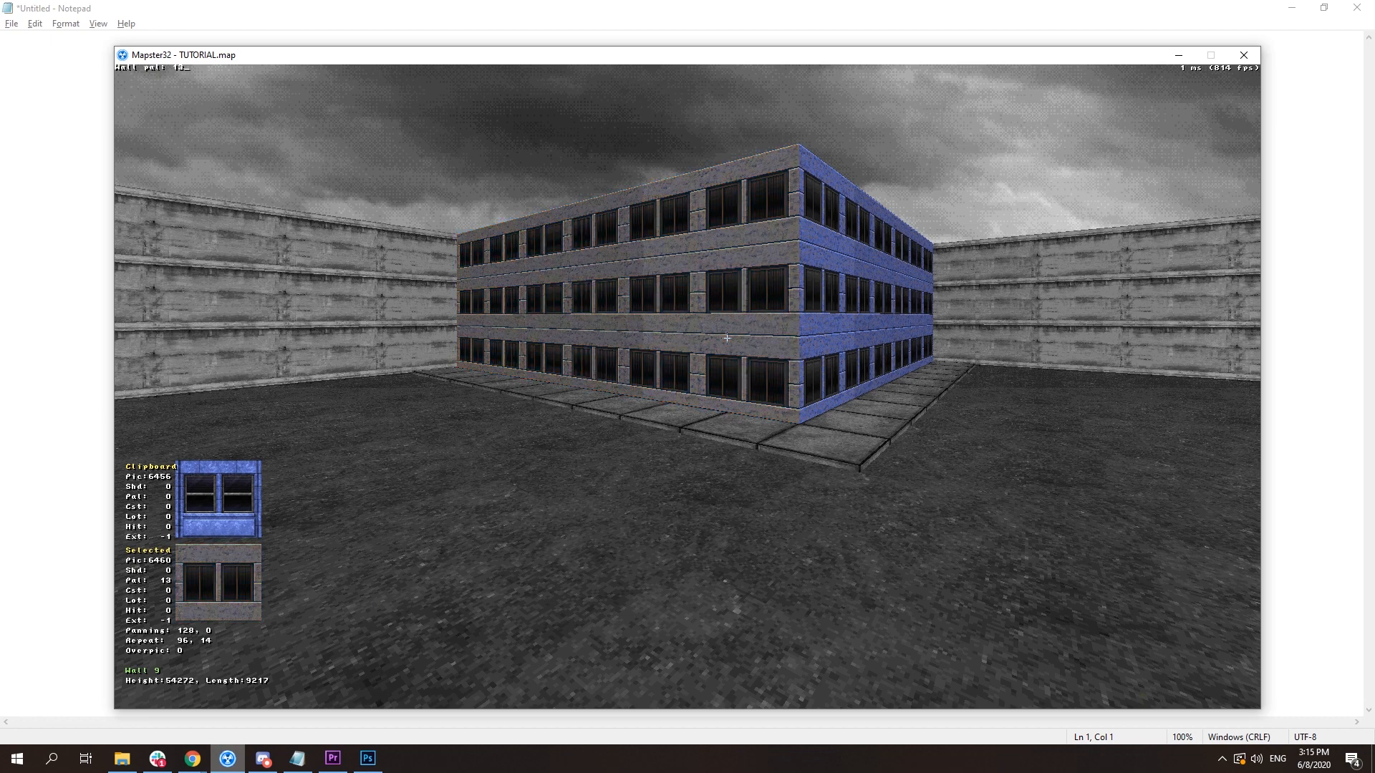
- Try further palette numbers such as 14, 15, 19 and 30 on the same corner building wall
type("4")
key("BackSpace")
type("5")
key("BackSpace")
type("6")
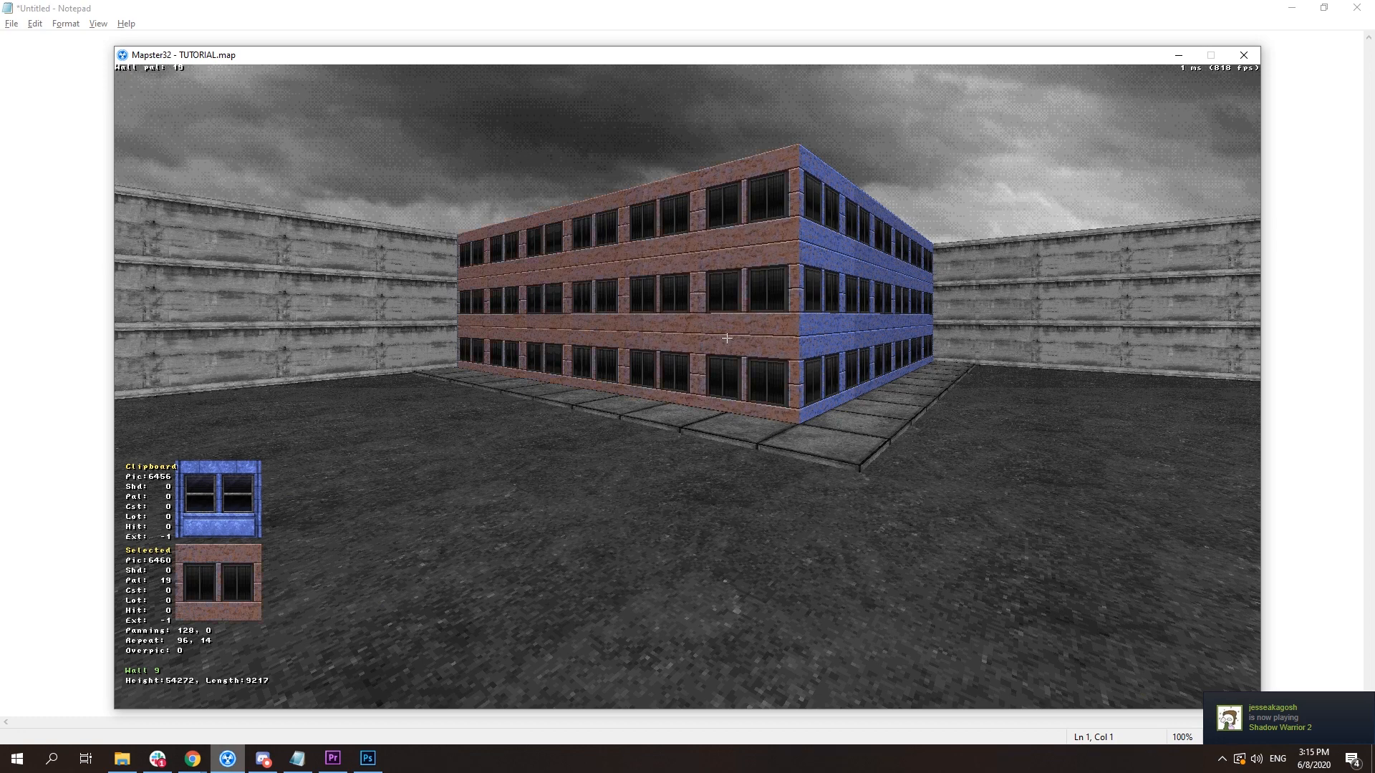
key("BackSpace")
key("BackSpace")
type("40")
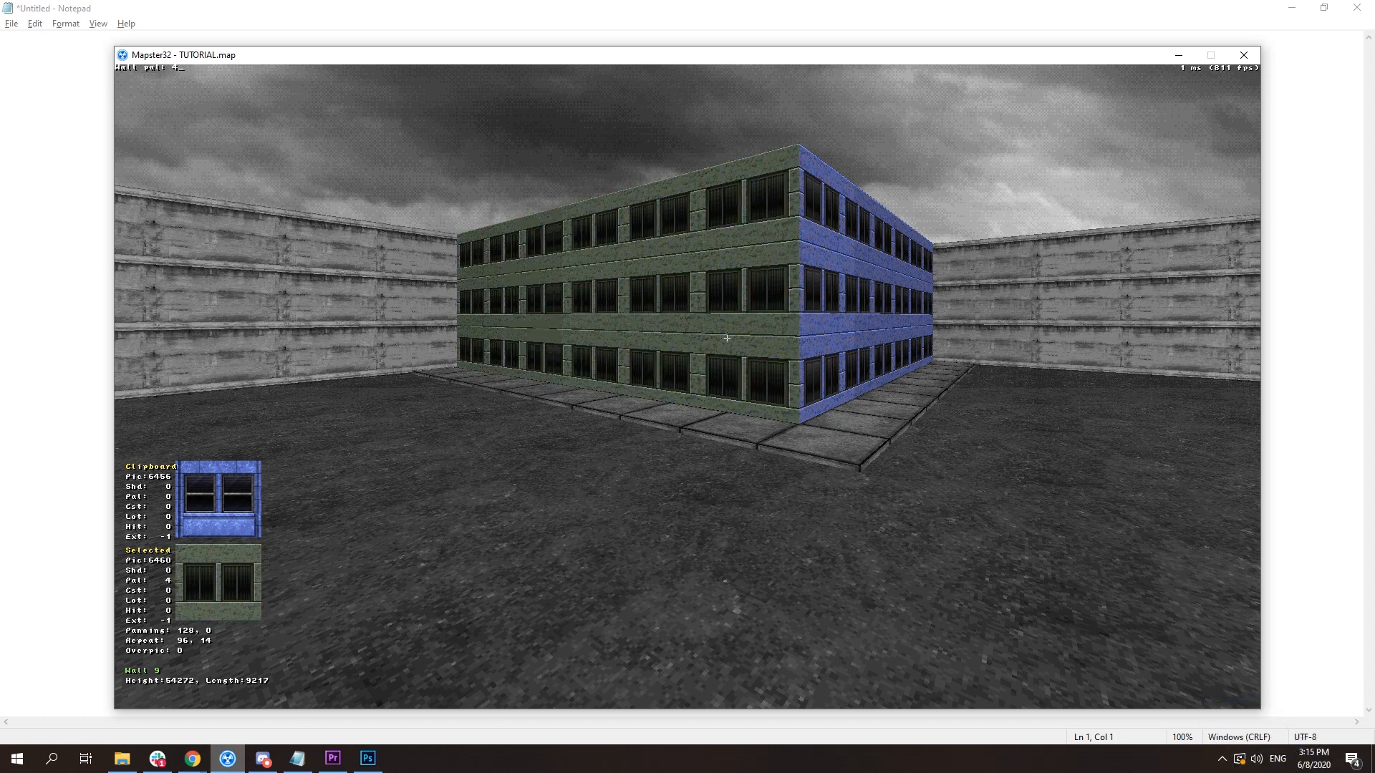
key("BackSpace")
key("BackSpace")
type("30")
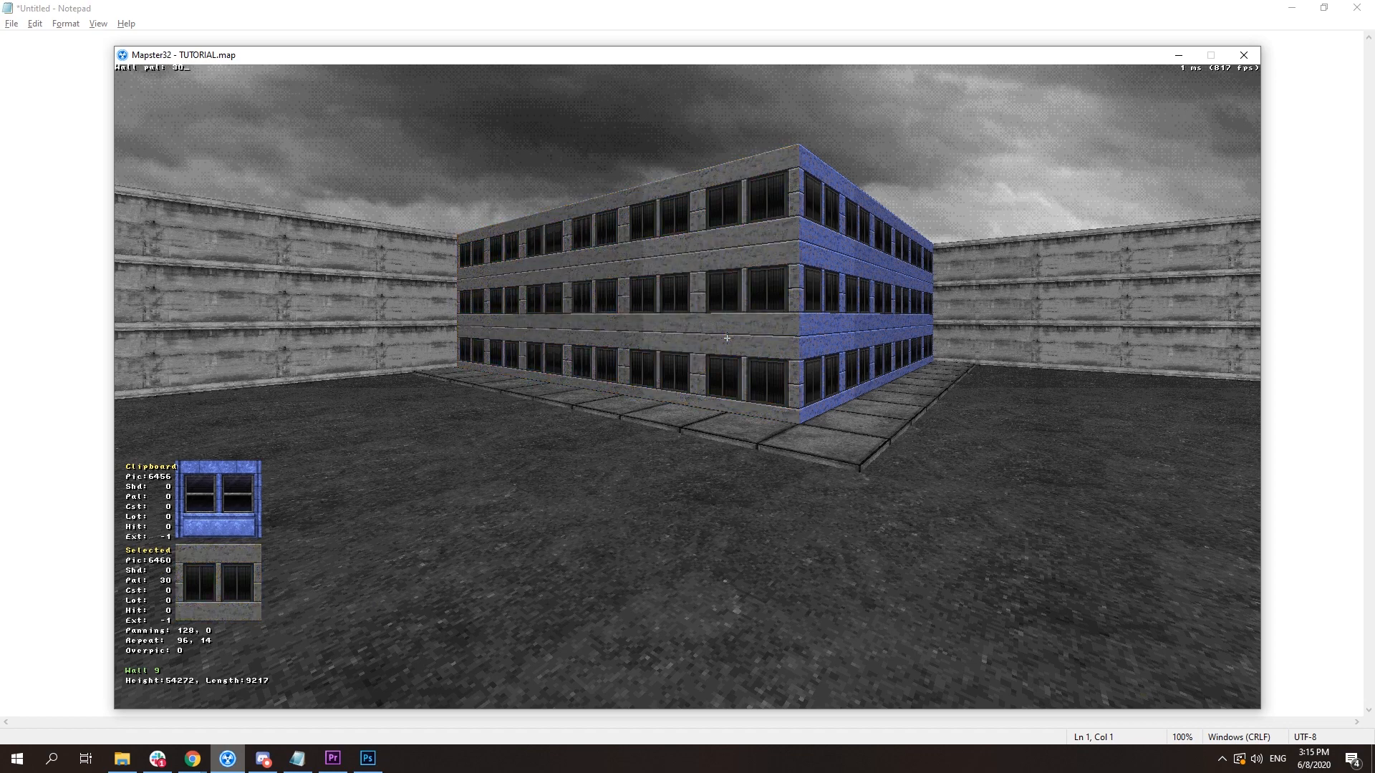
- Set the corner building wall's palette to 32, copy it and paste it onto the building's adjoining wall
type("2")
key("Return")
key("Tab")
left_click_drag(698, 334, 724, 346)
key("Return")
- Apply only the copied palette 32 to both walls of the second corner building, keeping window tile 6456
key("shift+Return")
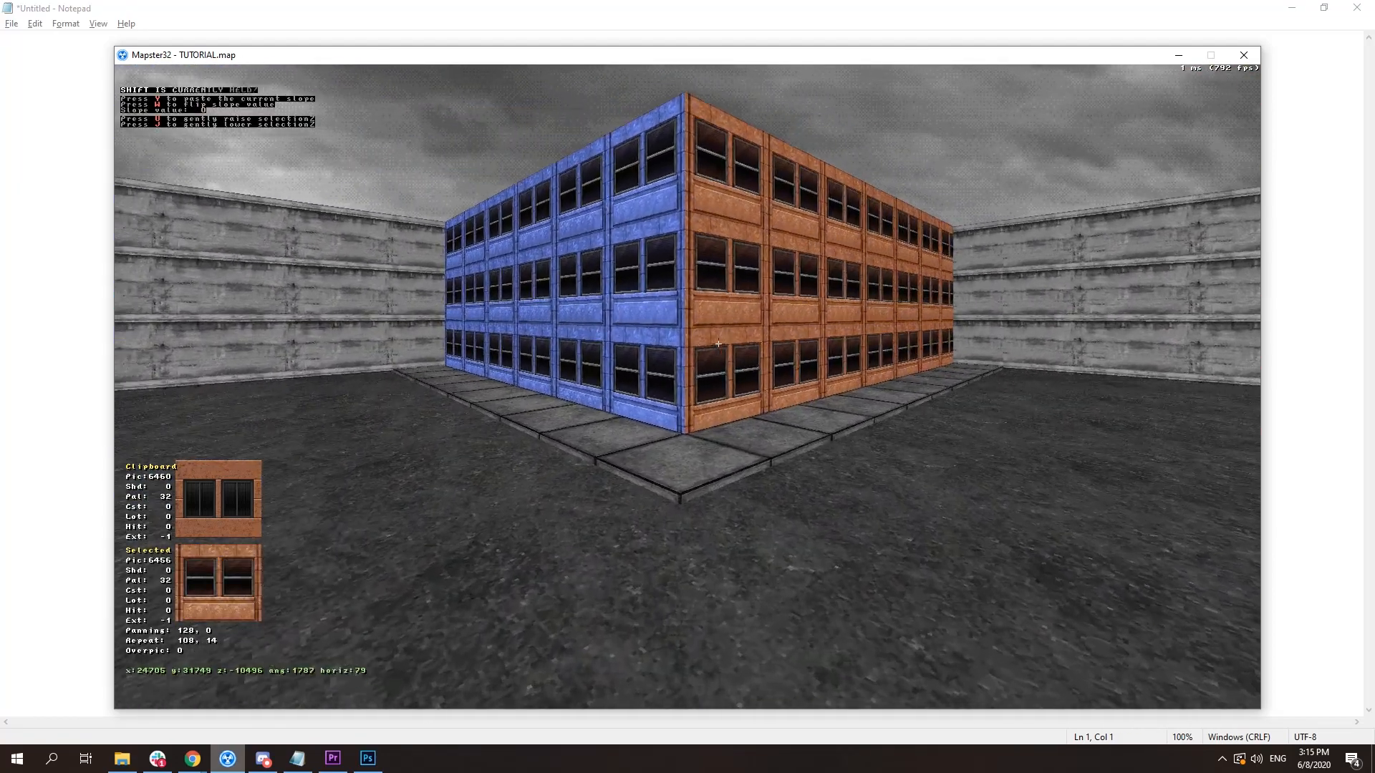
key("shift+Return")
- Compare palettes 31 and 30 on the second corner building, set palette 33, and copy it onto the adjoining wall
key("alt+p")
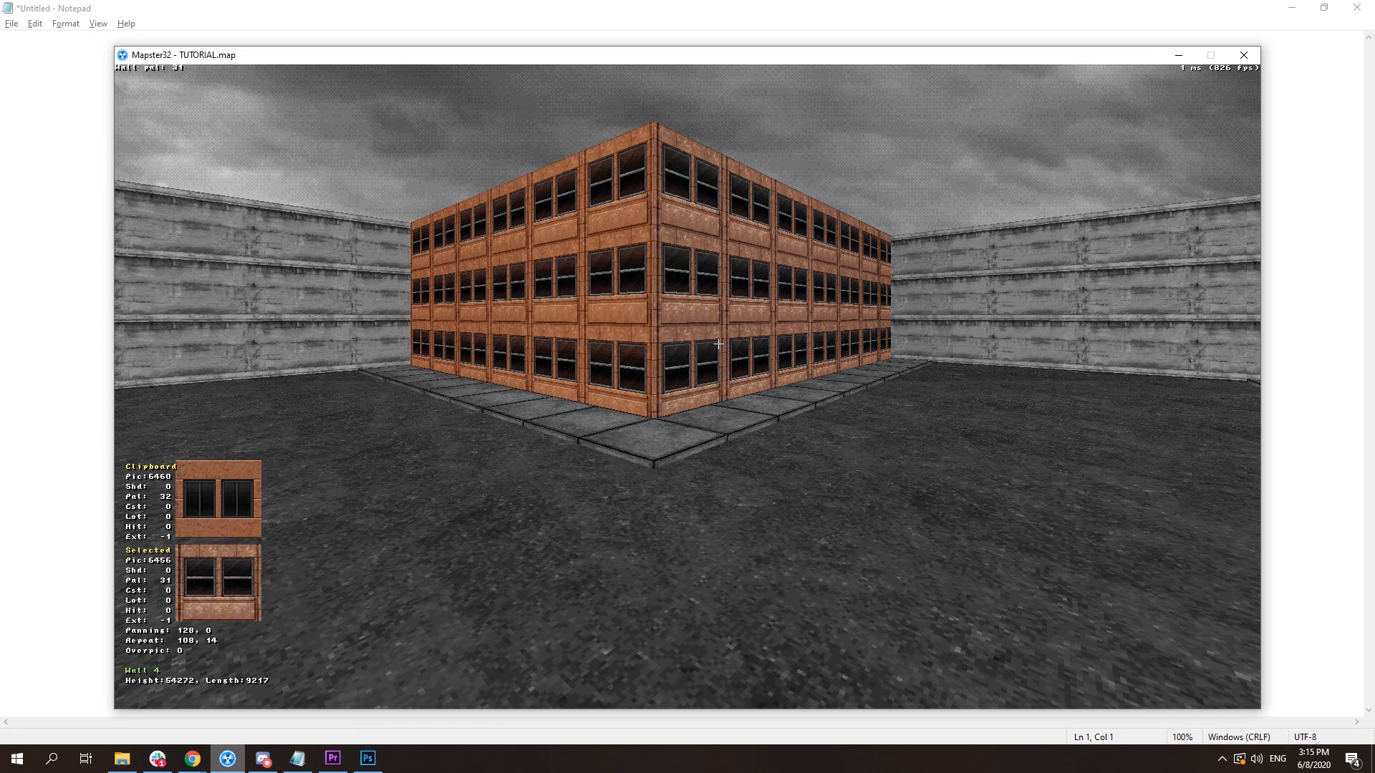
key("BackSpace")
type("0")
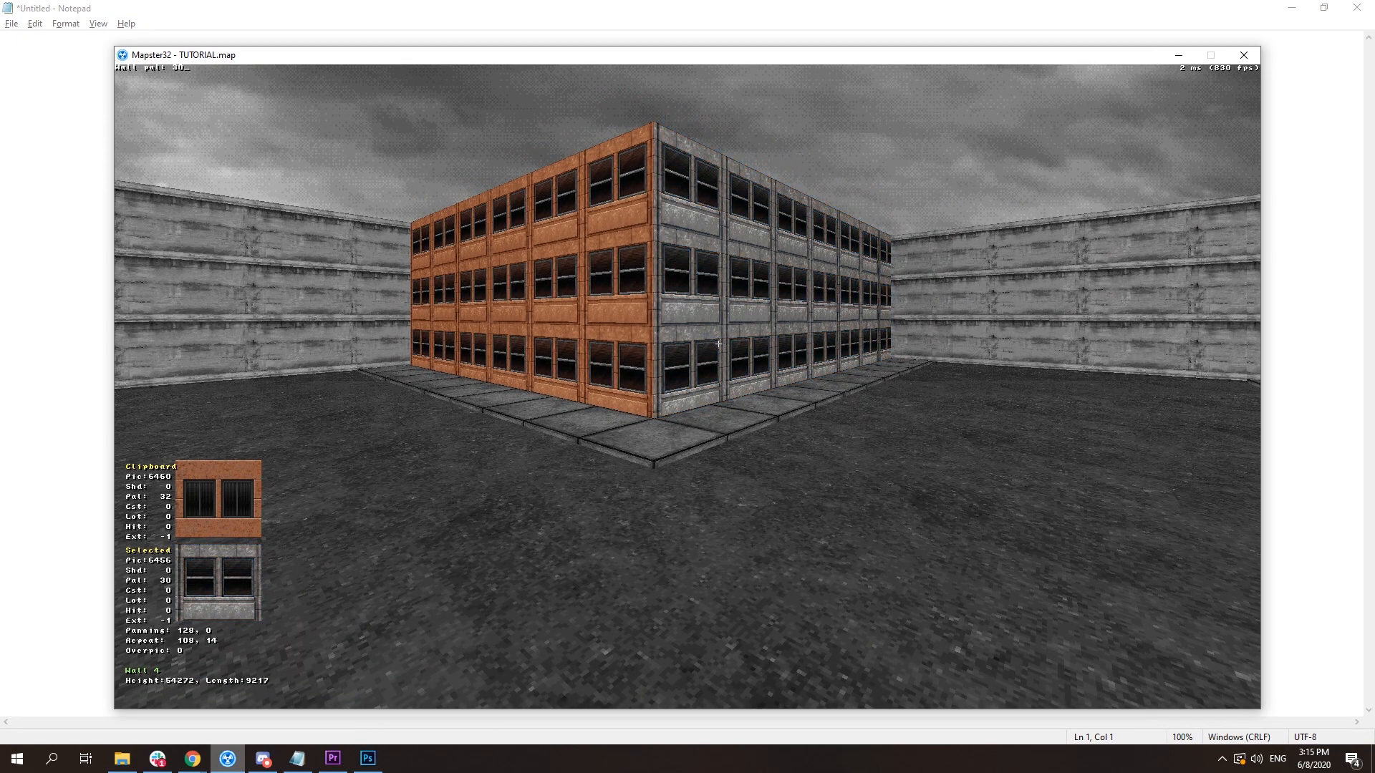
key("BackSpace")
type("3")
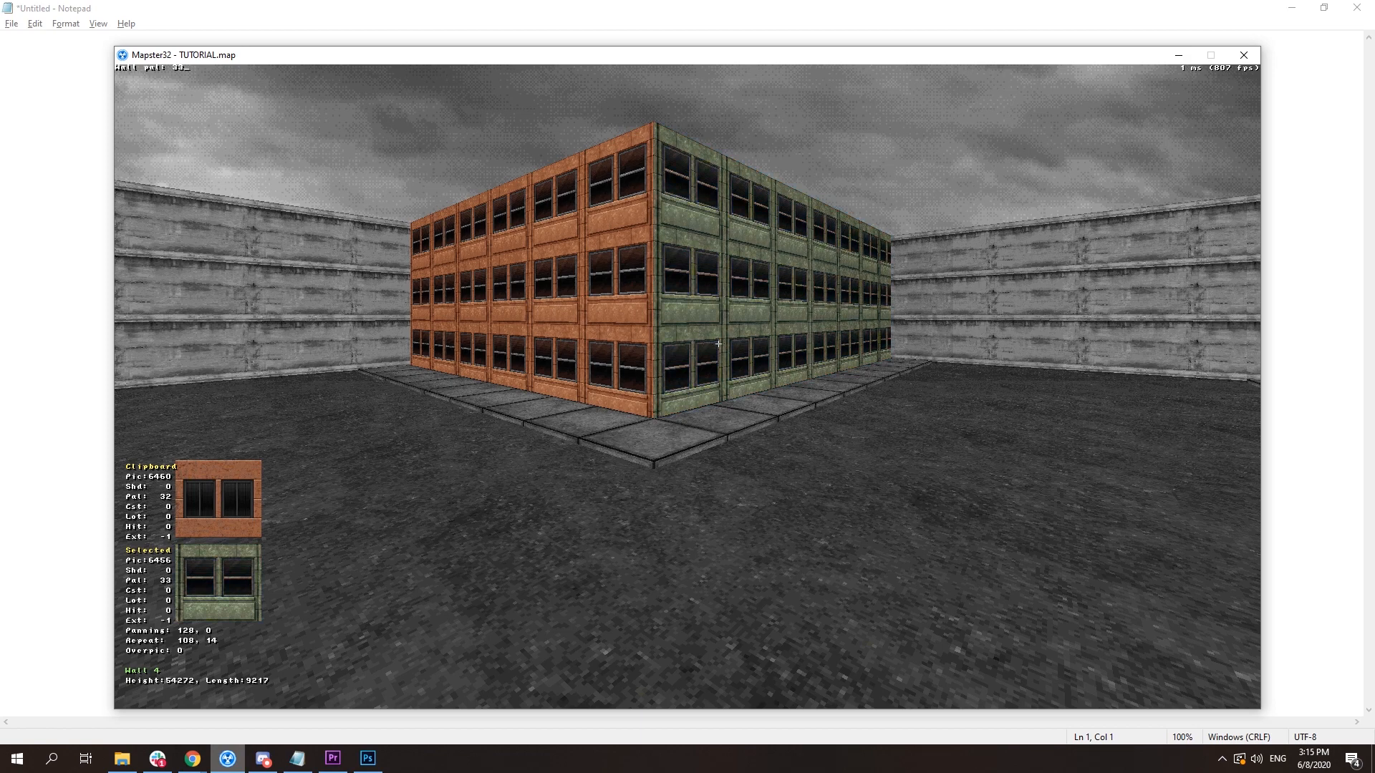
key("Tab")
key("Left")
key("Return")
key("Right")
key("Down")
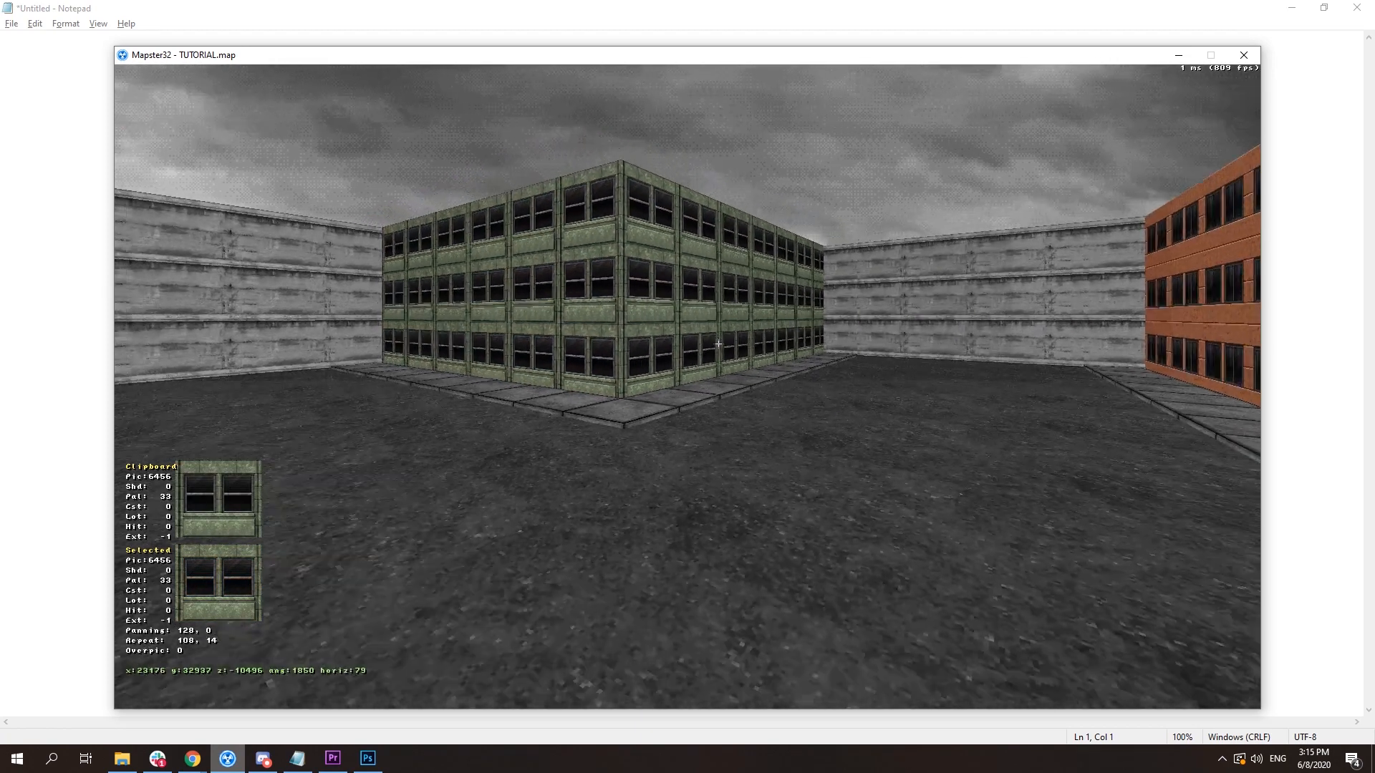
- Apply only palette 33 to the long street wall with window tile 7461 and try other palette numbers on it
key("shift+Up")
key("shift+Left")
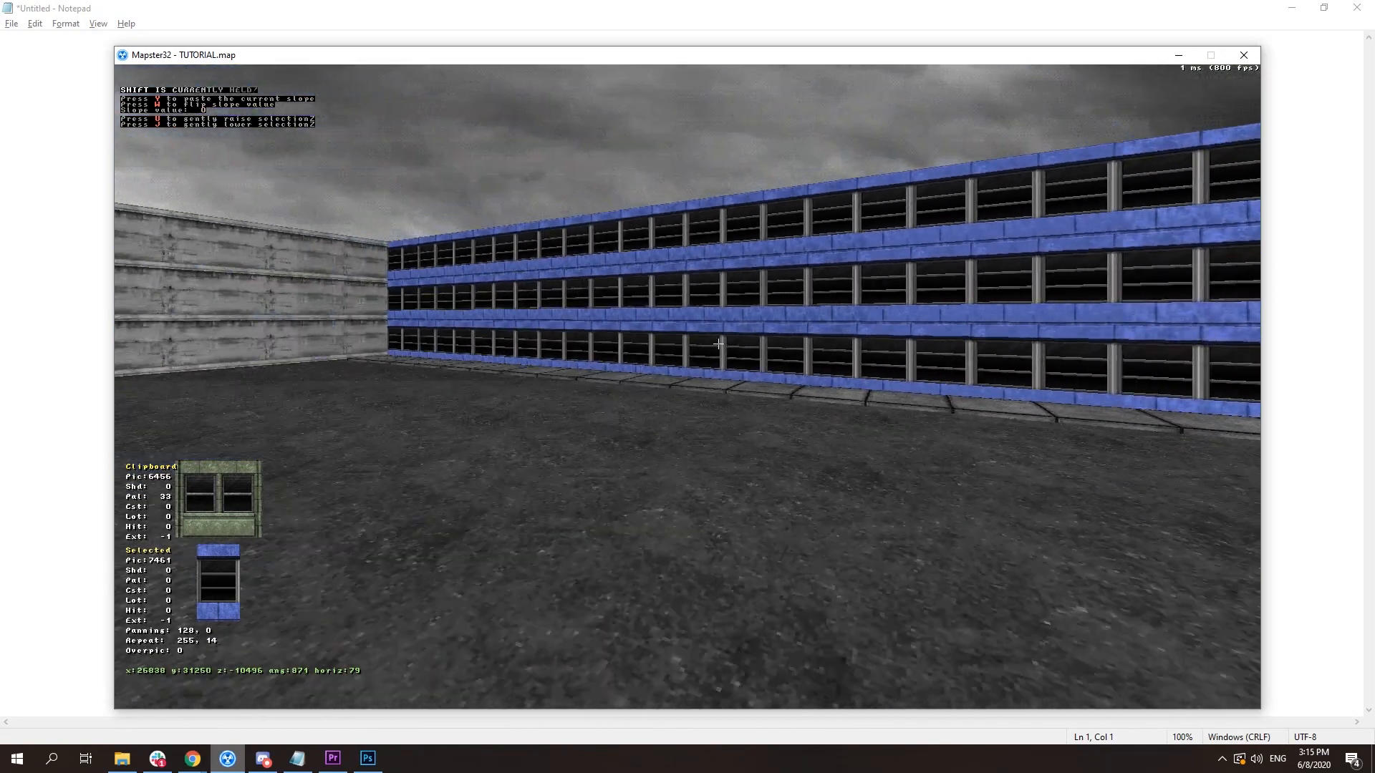
key("shift+Right")
key("alt+v")
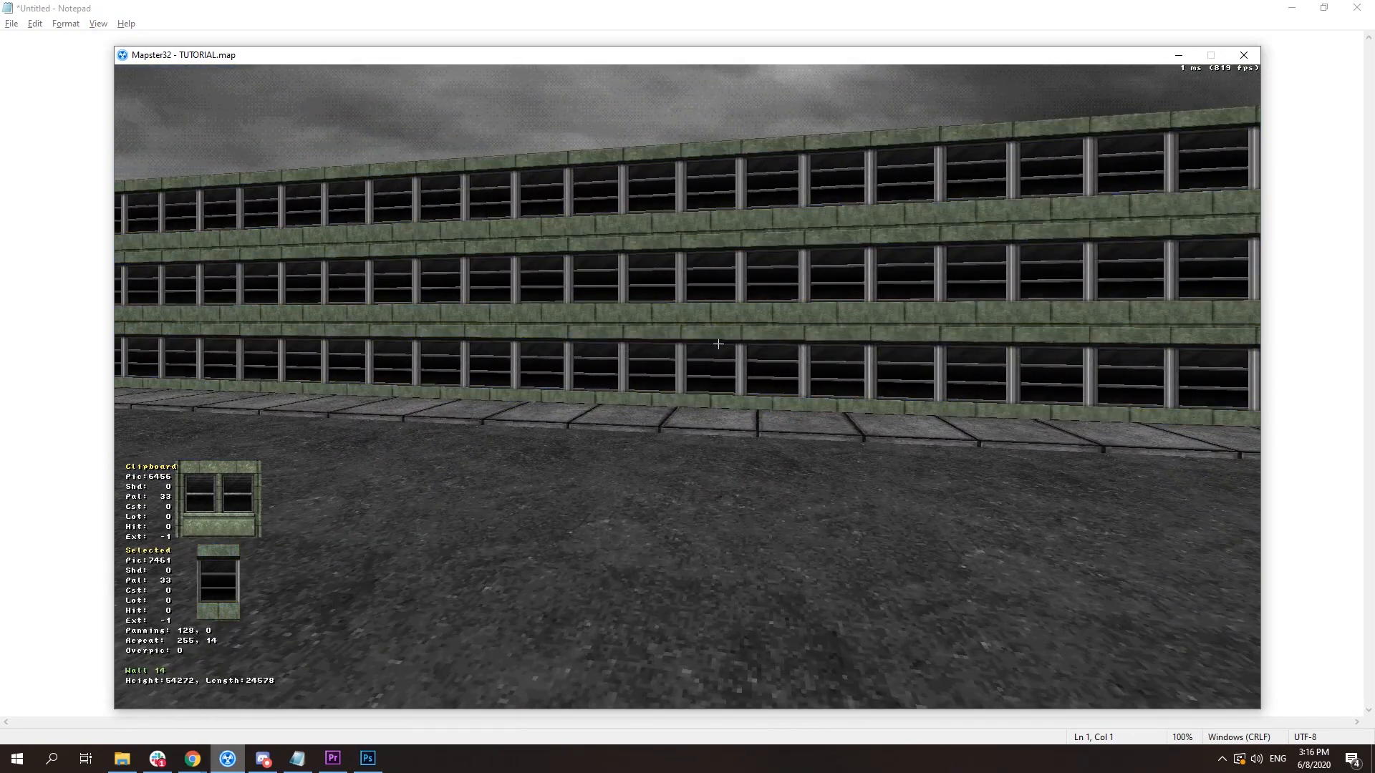
key("alt+p")
key("BackSpace")
type("7")
key("BackSpace")
type("9")
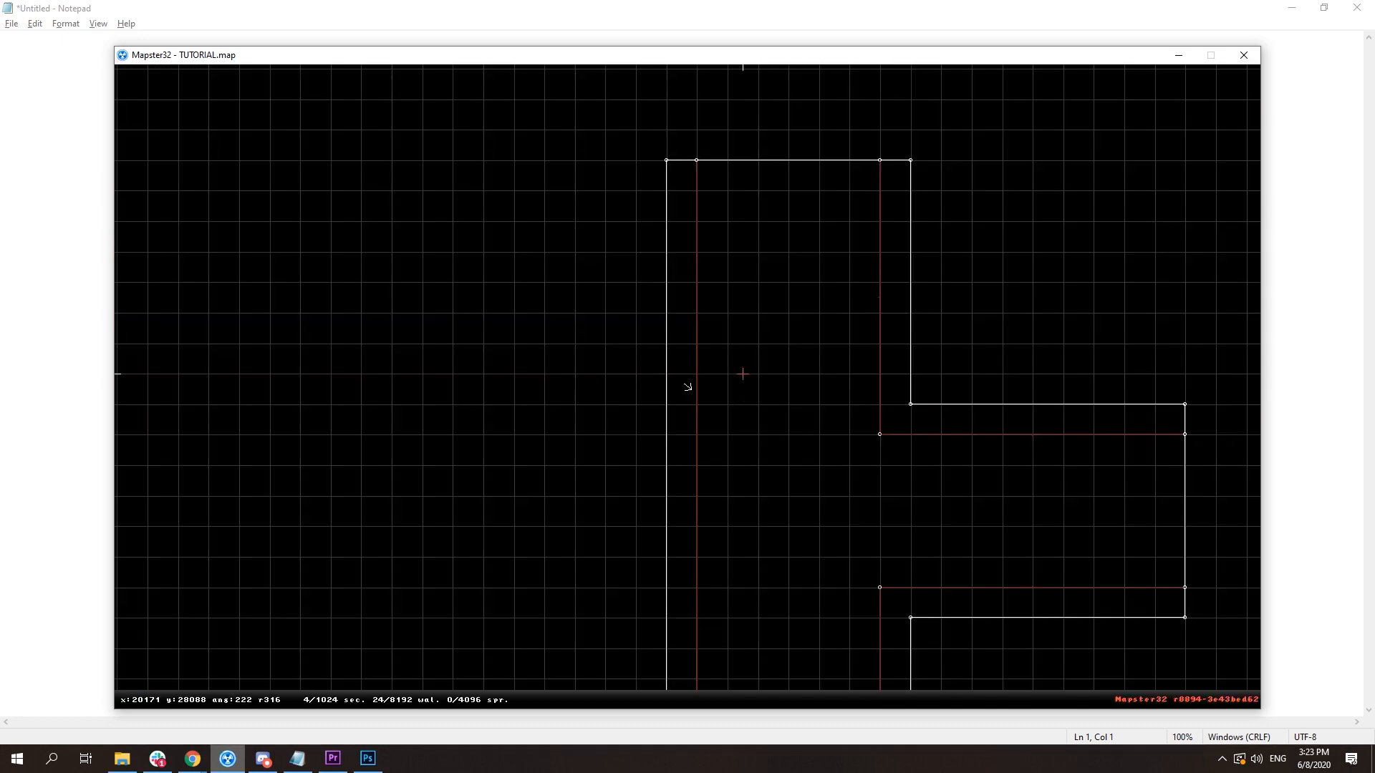
- Select all four street and sidewalk sectors in the 2D map and return to the 3D view
scroll(760, 380, "down", 3)
right_click_drag(703, 364, 653, 308)
left_click_drag(617, 251, 916, 626, "alt")
key("KP_Enter")
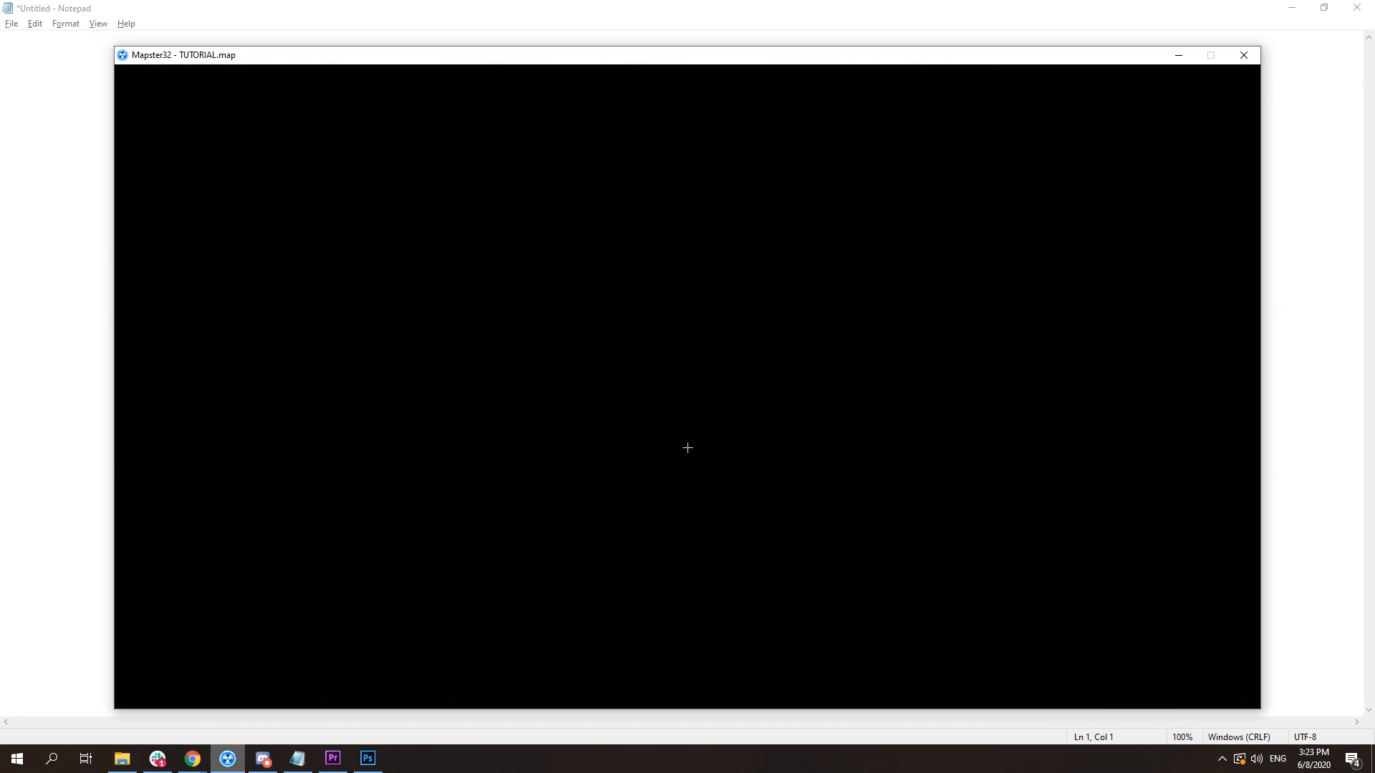
- Raise the ceilings of the four selected sectors in 1024-unit steps until the end wall is 94208 units high
key("Page_Up")
key("Page_Up")
key("Page_Up")
key("Page_Up")
key("Page_Up")
key("Page_Up")
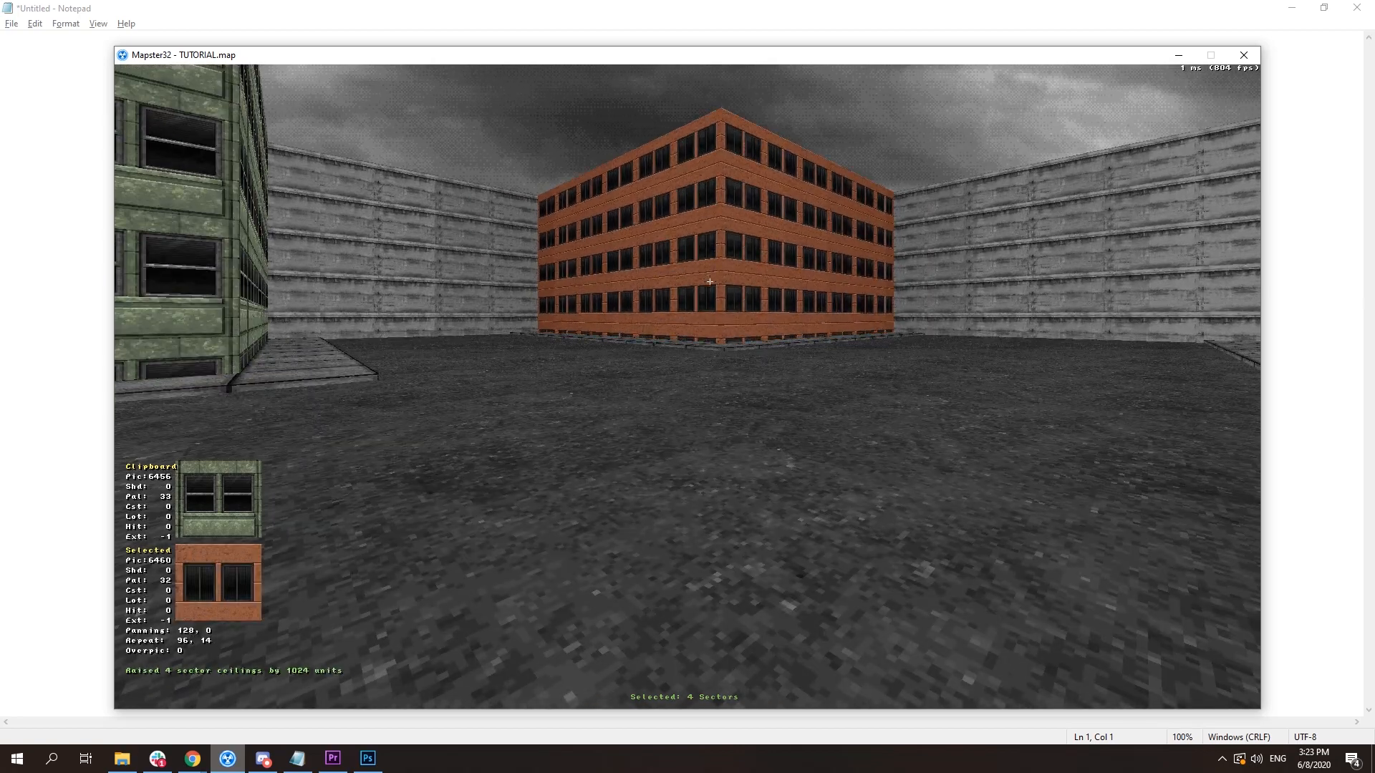
right_click_drag(755, 301, 756, 302)
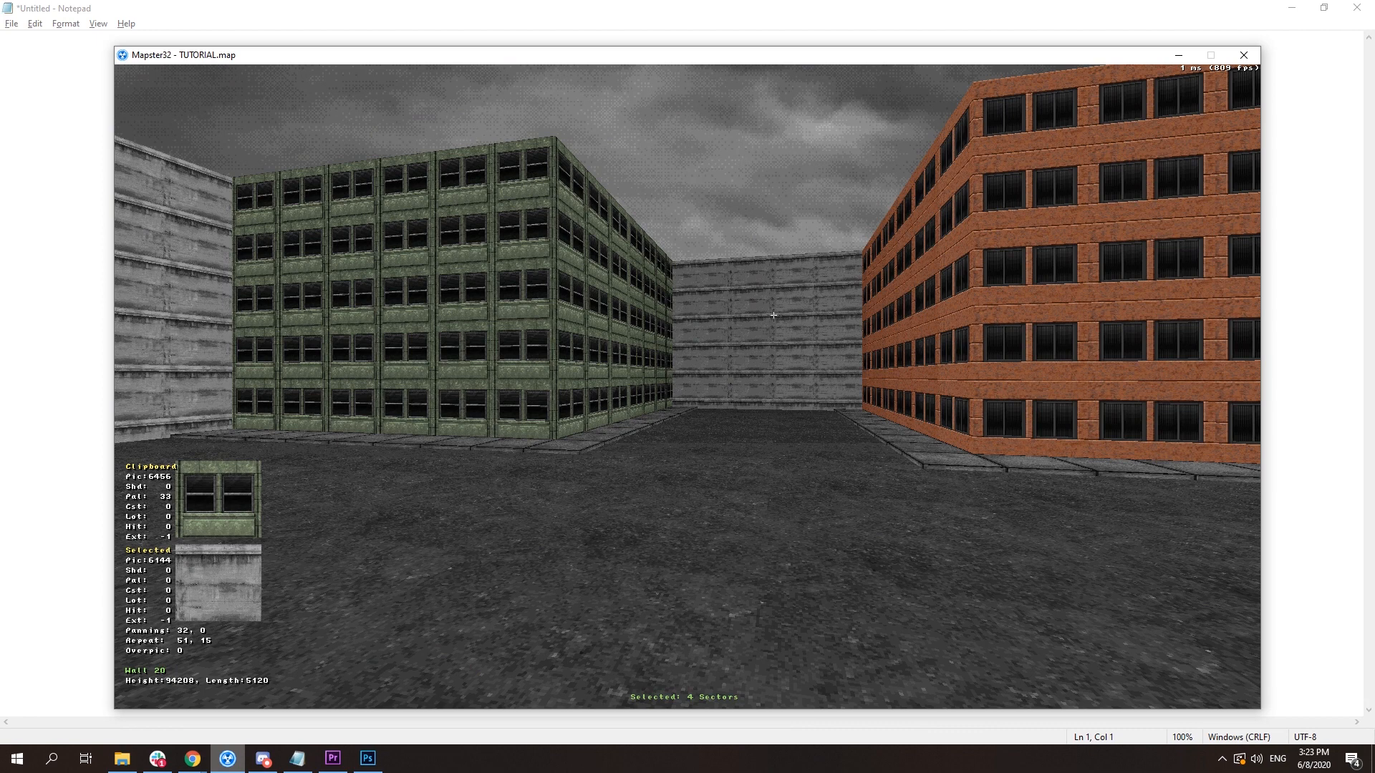
- Extend the side street in the 2D map with a long dead-end sector beyond its end wall, aligned with the road between the sidewalks
key("KP_Enter")
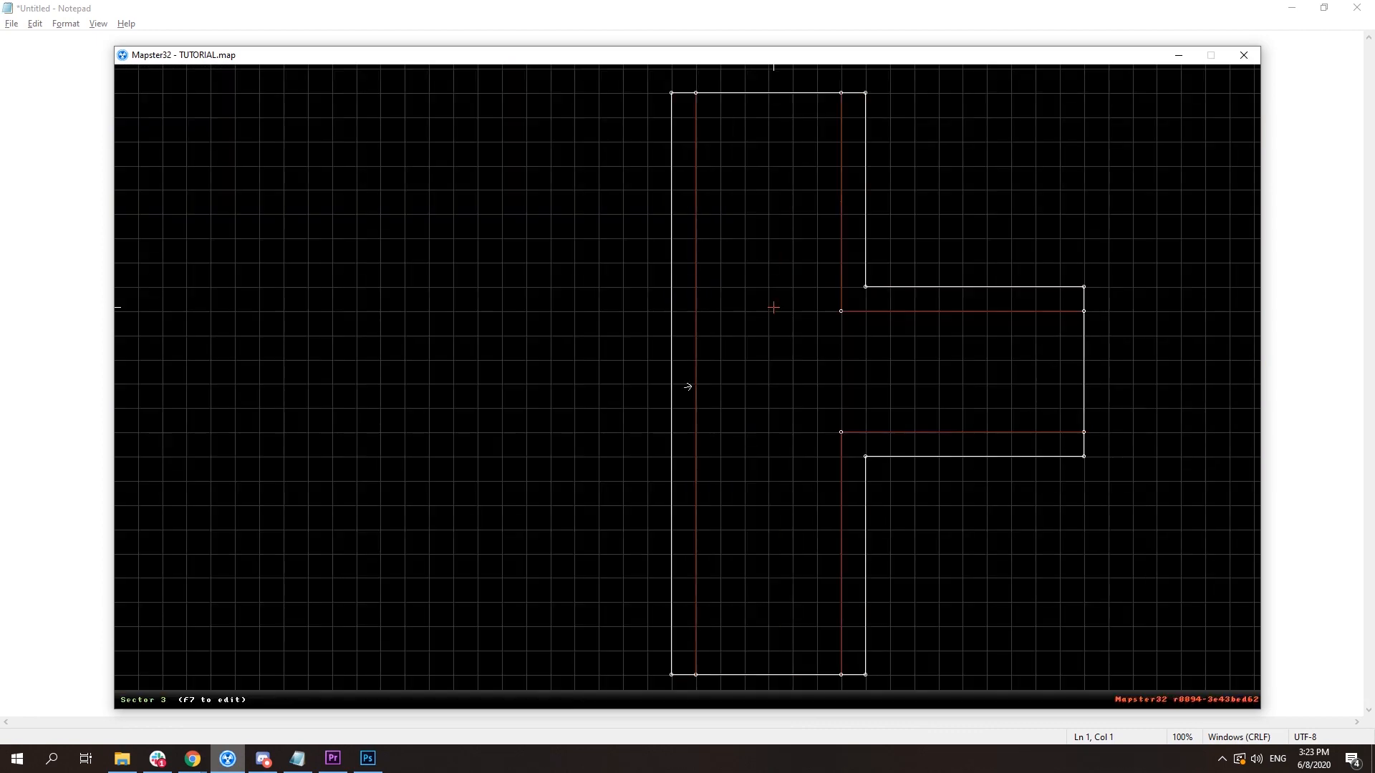
right_click_drag(841, 362, 687, 387)
scroll(688, 387, "up", 2)
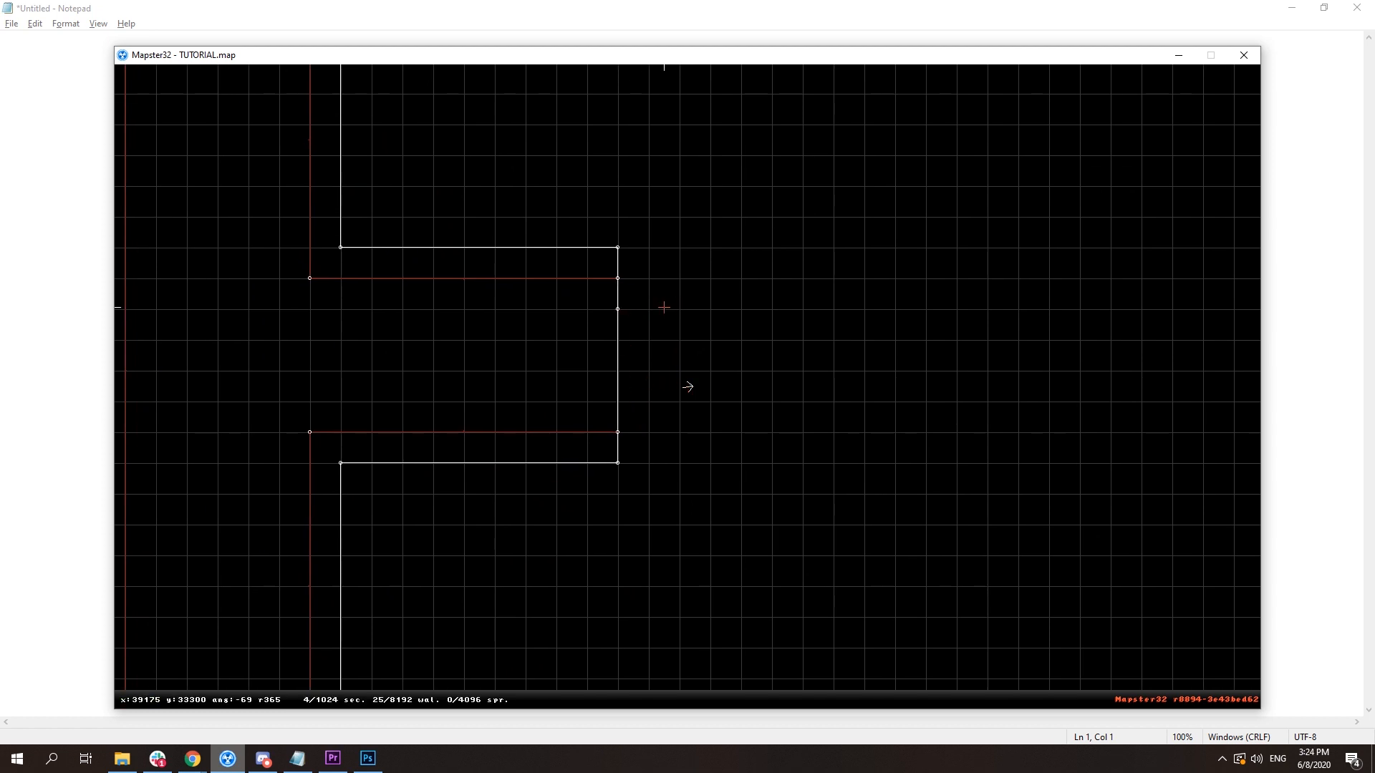
left_click_drag(676, 308, 1041, 292)
key("Insert")
left_click_drag(833, 372, 1048, 431)
key("space")
key("space")
right_click(471, 376)
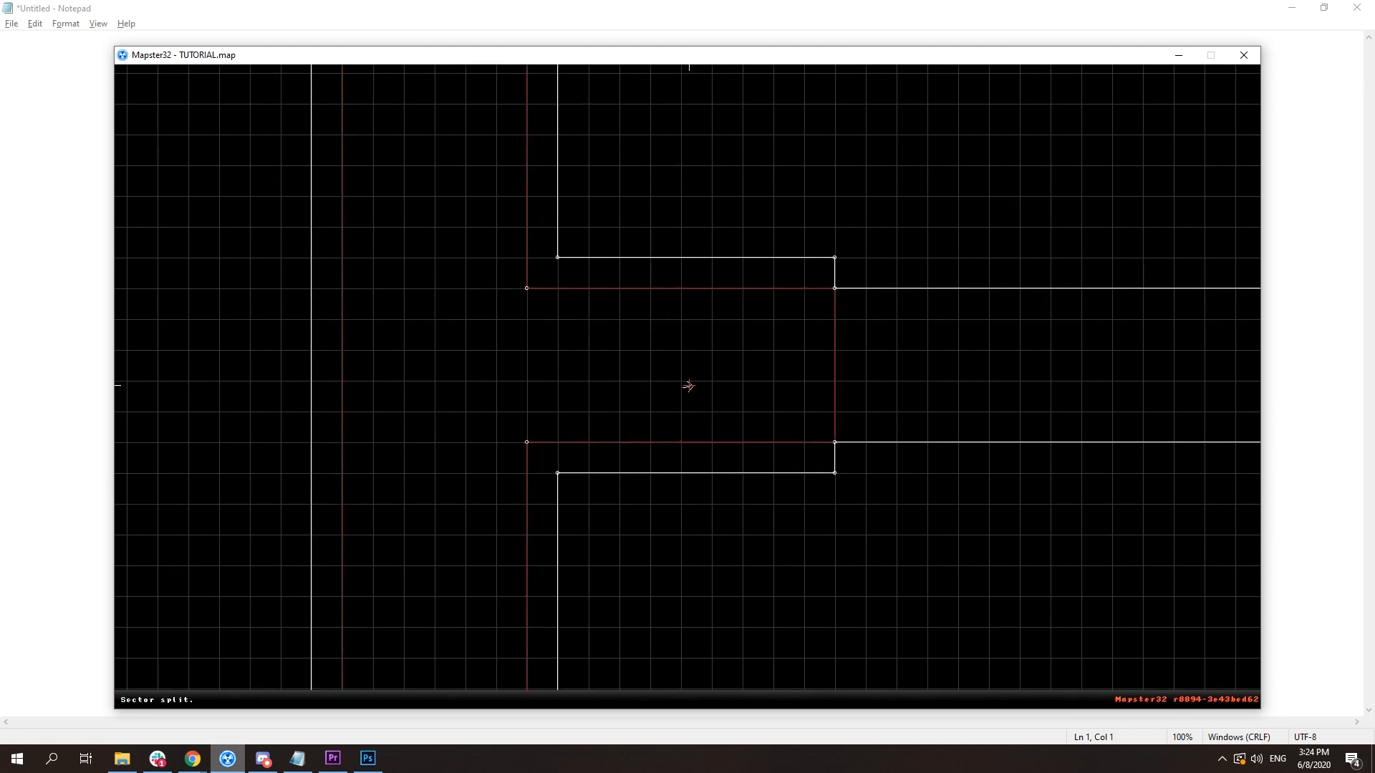
- Make the new sector a roofed tunnel by disabling ceiling parallax and lowering its ceiling, with the entrance wall textures auto-aligned
key("KP_Enter")
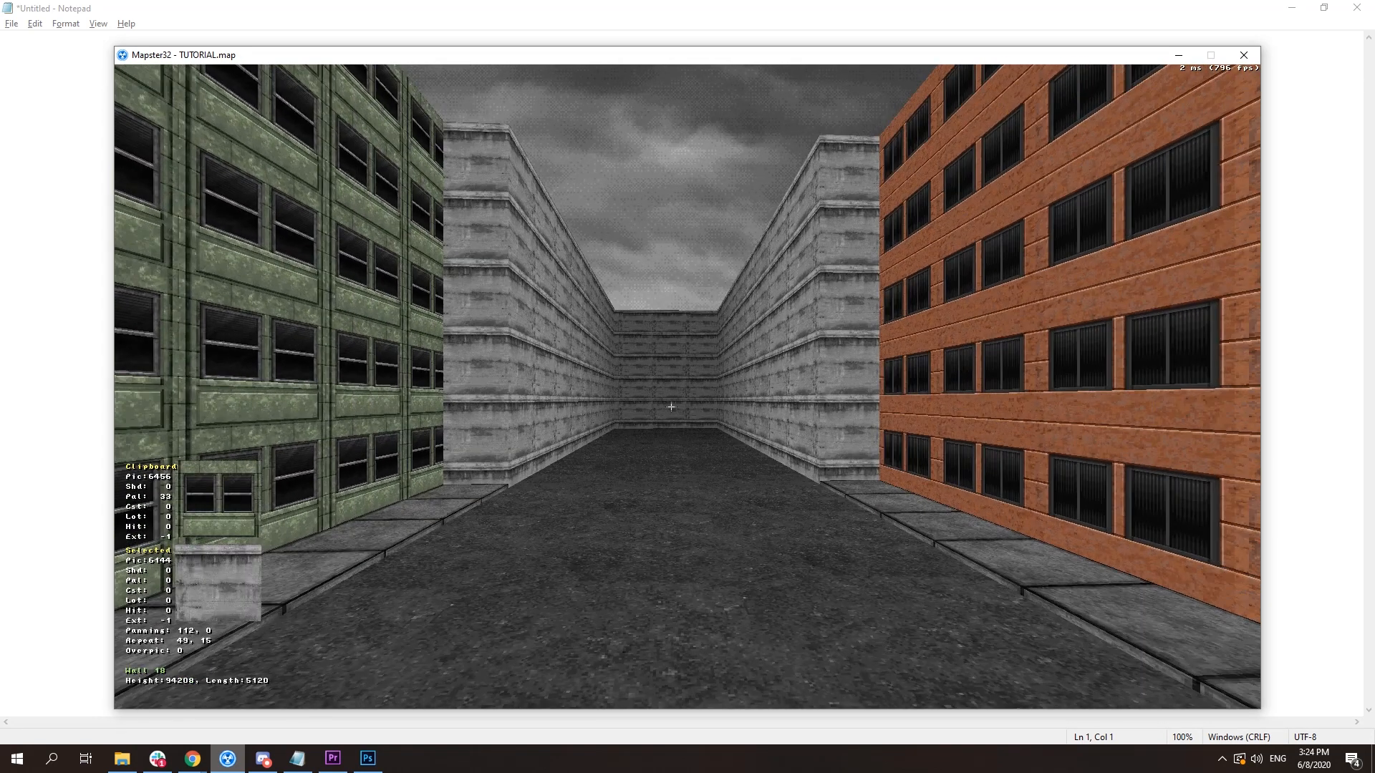
key("p")
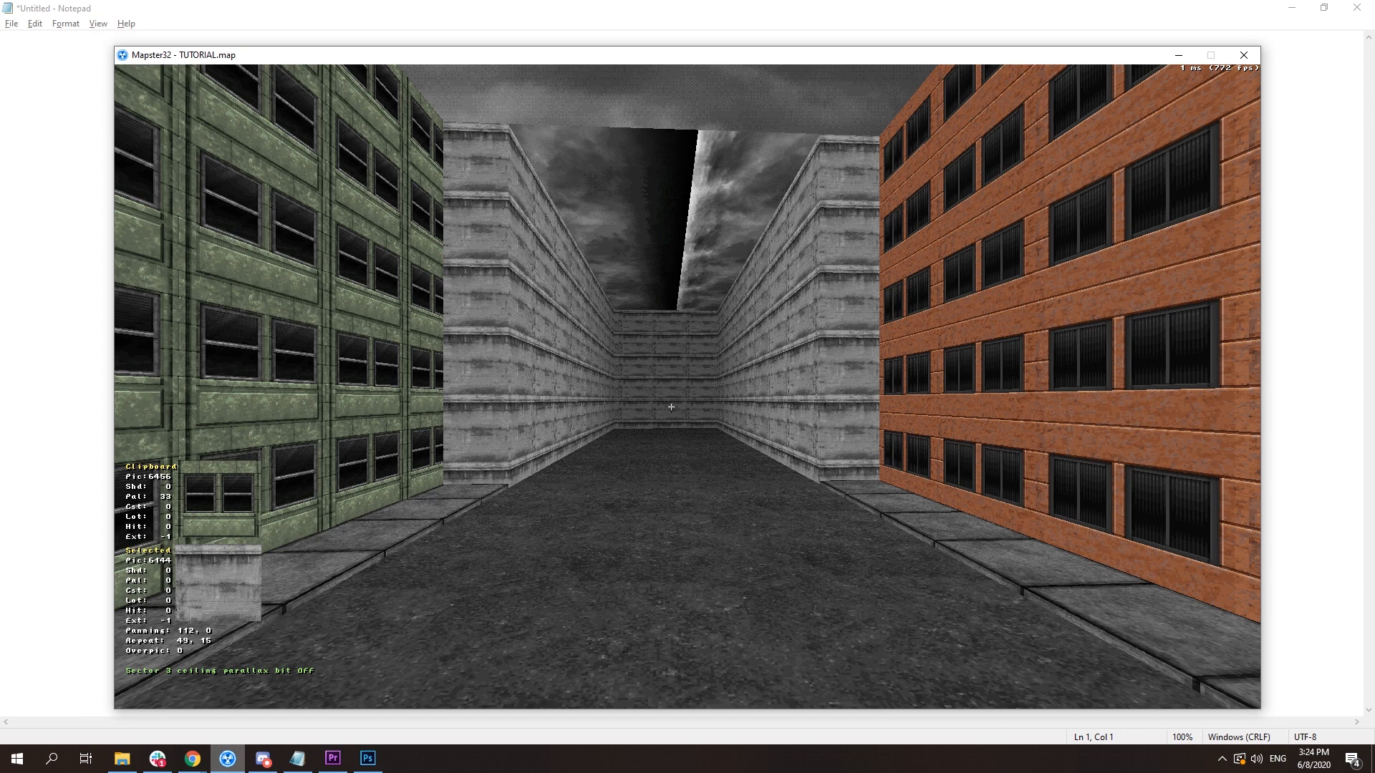
key("ctrl+Page_Down")
key("ctrl+Page_Down")
key("ctrl+Page_Down")
key("ctrl+Page_Down")
key("ctrl+Page_Down")
key("Up")
key("period")
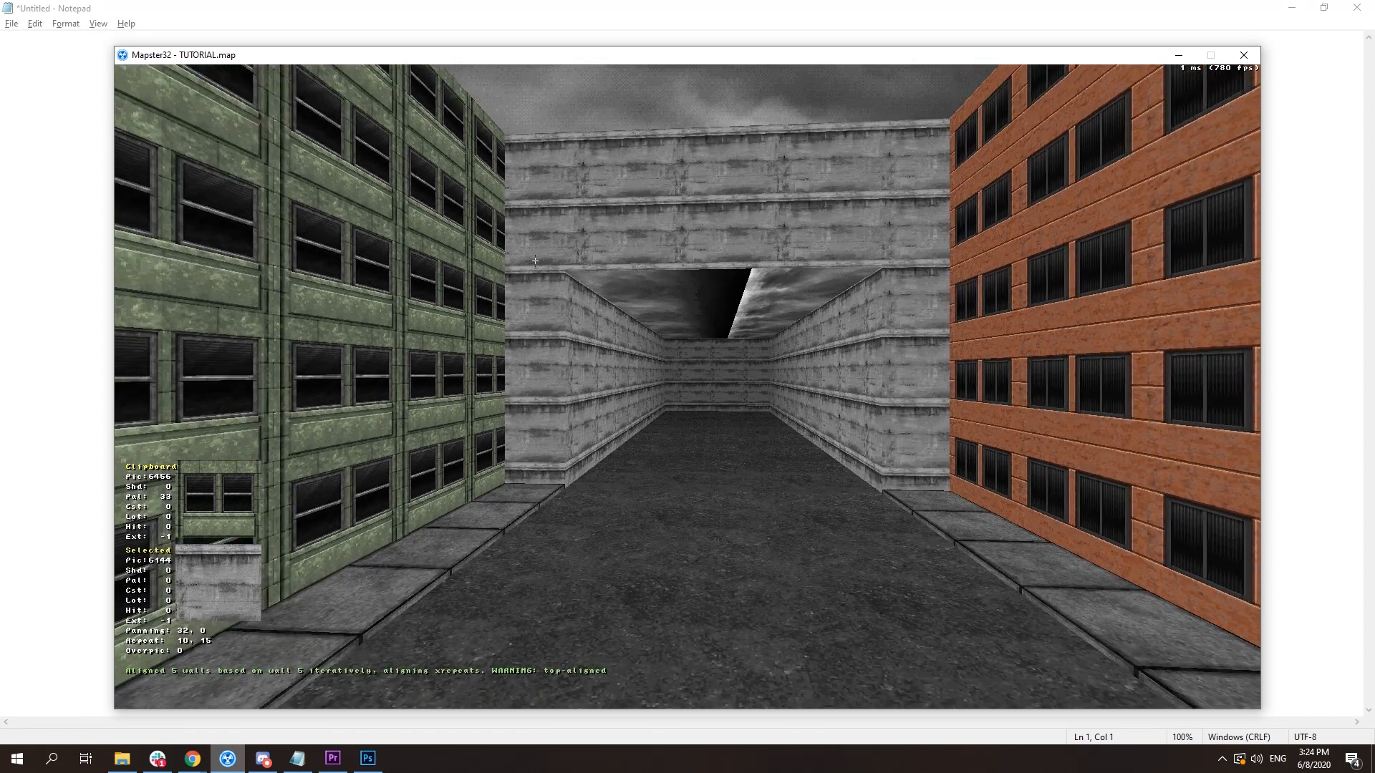
- Apply tile 6377 to the tunnel ceiling and change the orientation of its texture
key("Up")
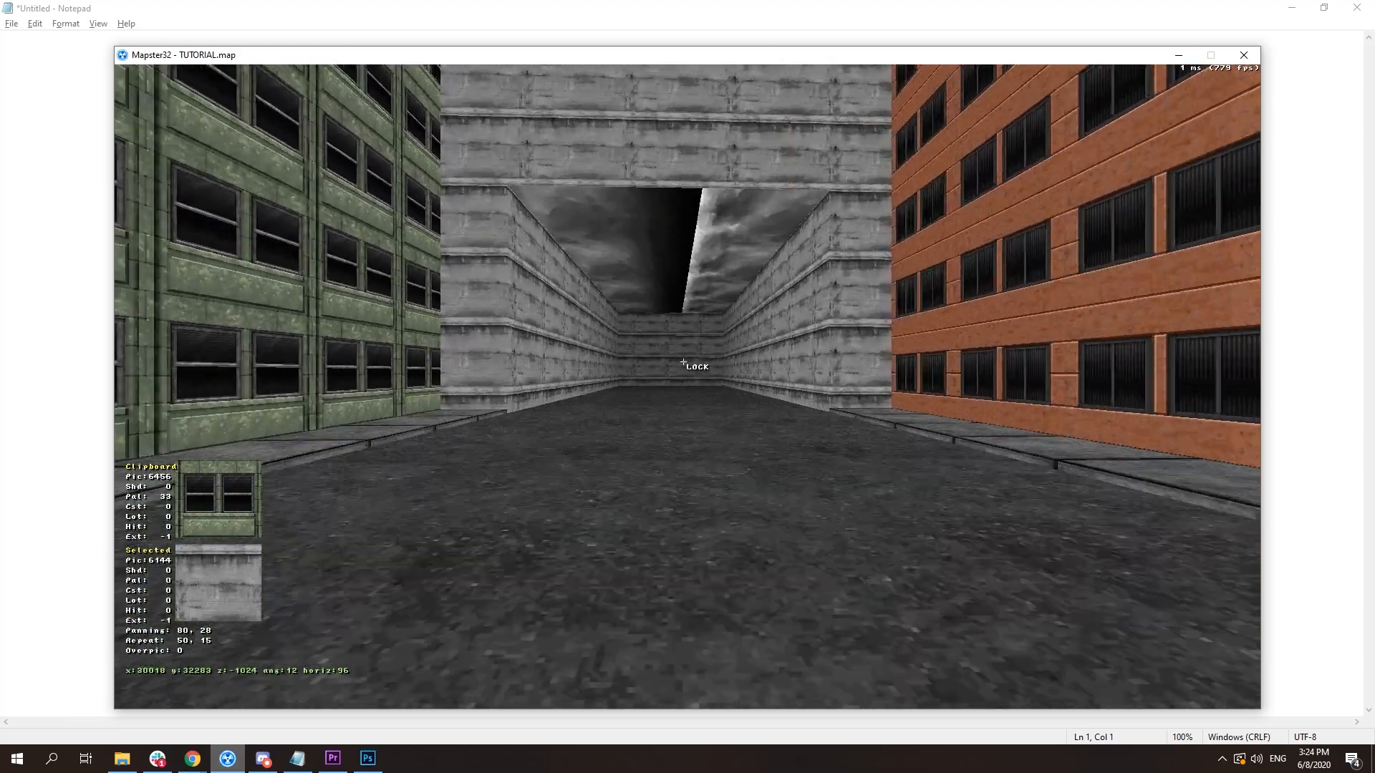
key("Up")
key("v")
key("v")
key("Down")
key("Down")
key("Down")
key("Down")
key("Down")
key("Down")
key("Down")
key("Down")
key("Down")
key("Down")
key("Down")
key("Down")
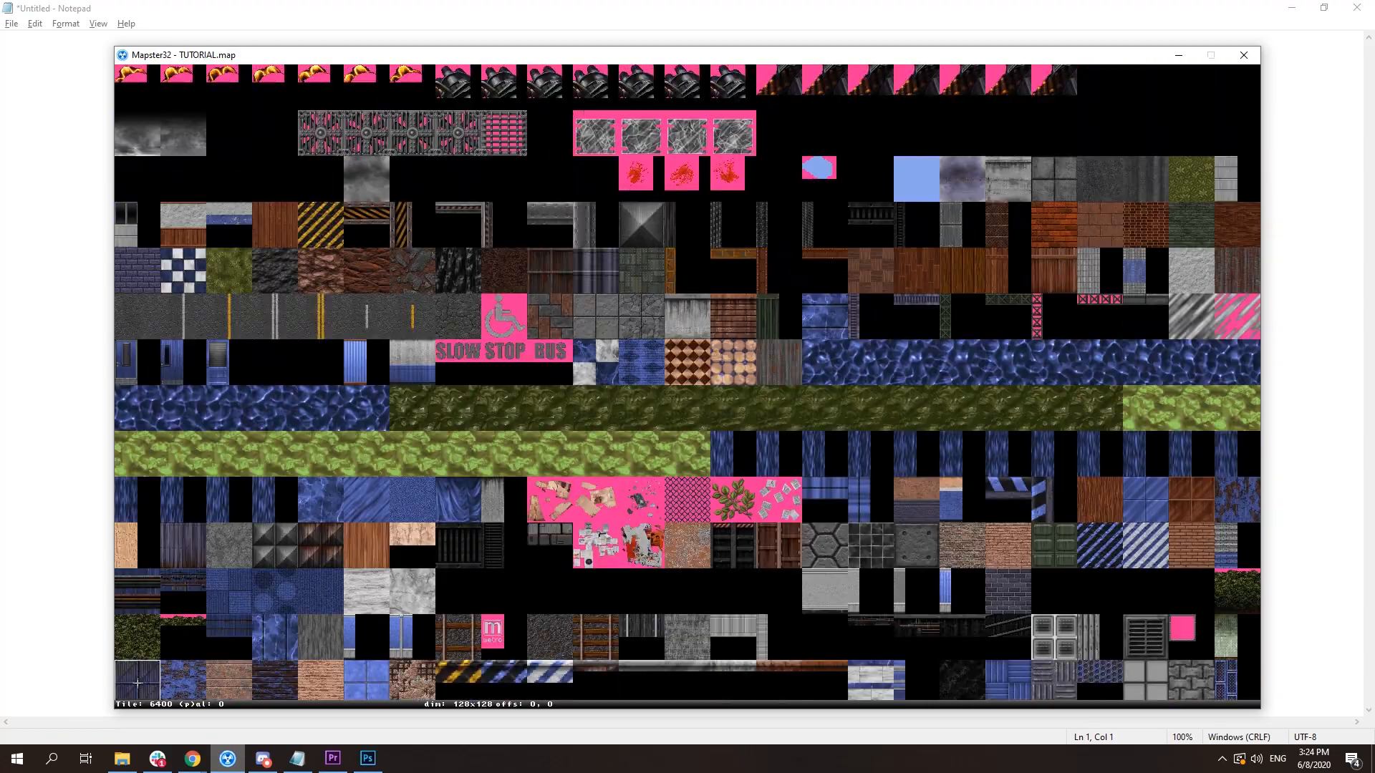
key("Up")
key("Left")
key("Return")
key("v")
key("v")
key("Down")
key("Down")
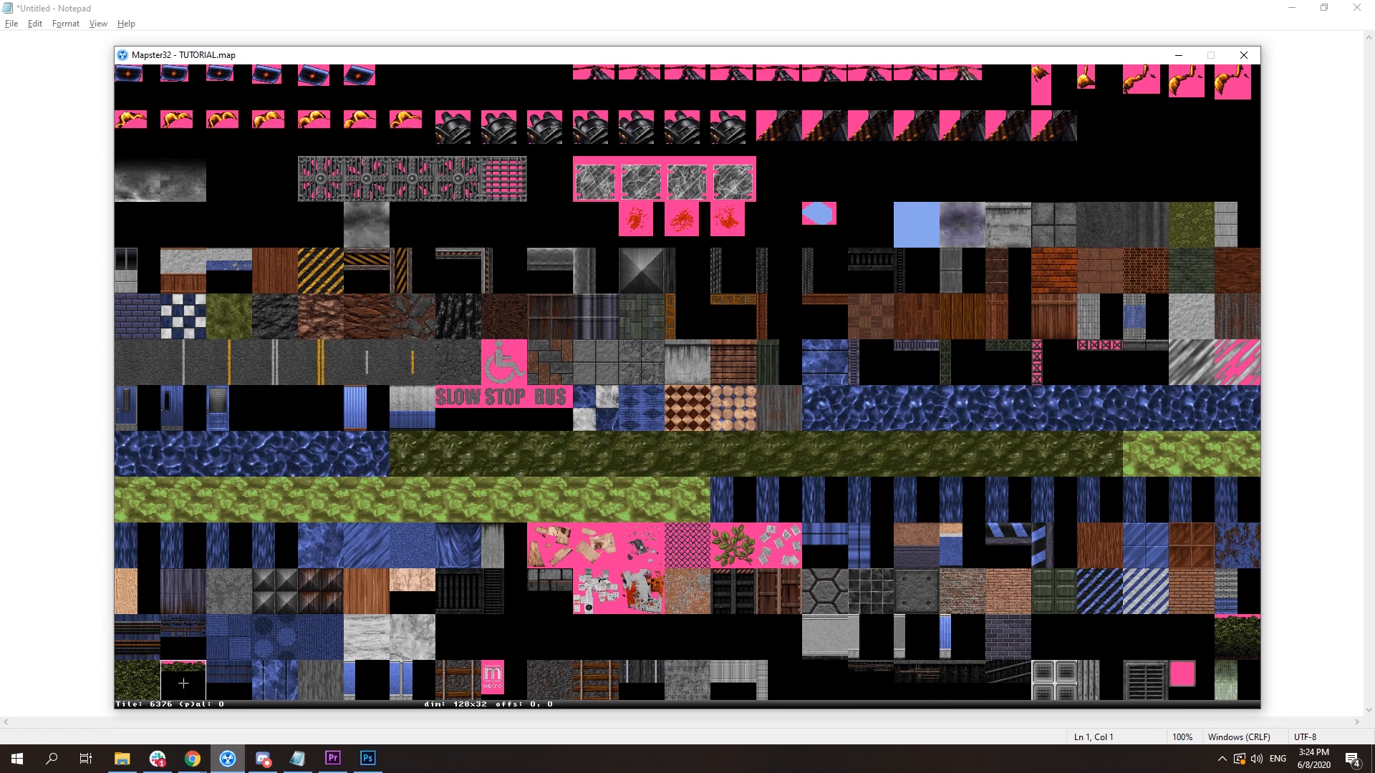
key("Right")
key("Return")
key("f")
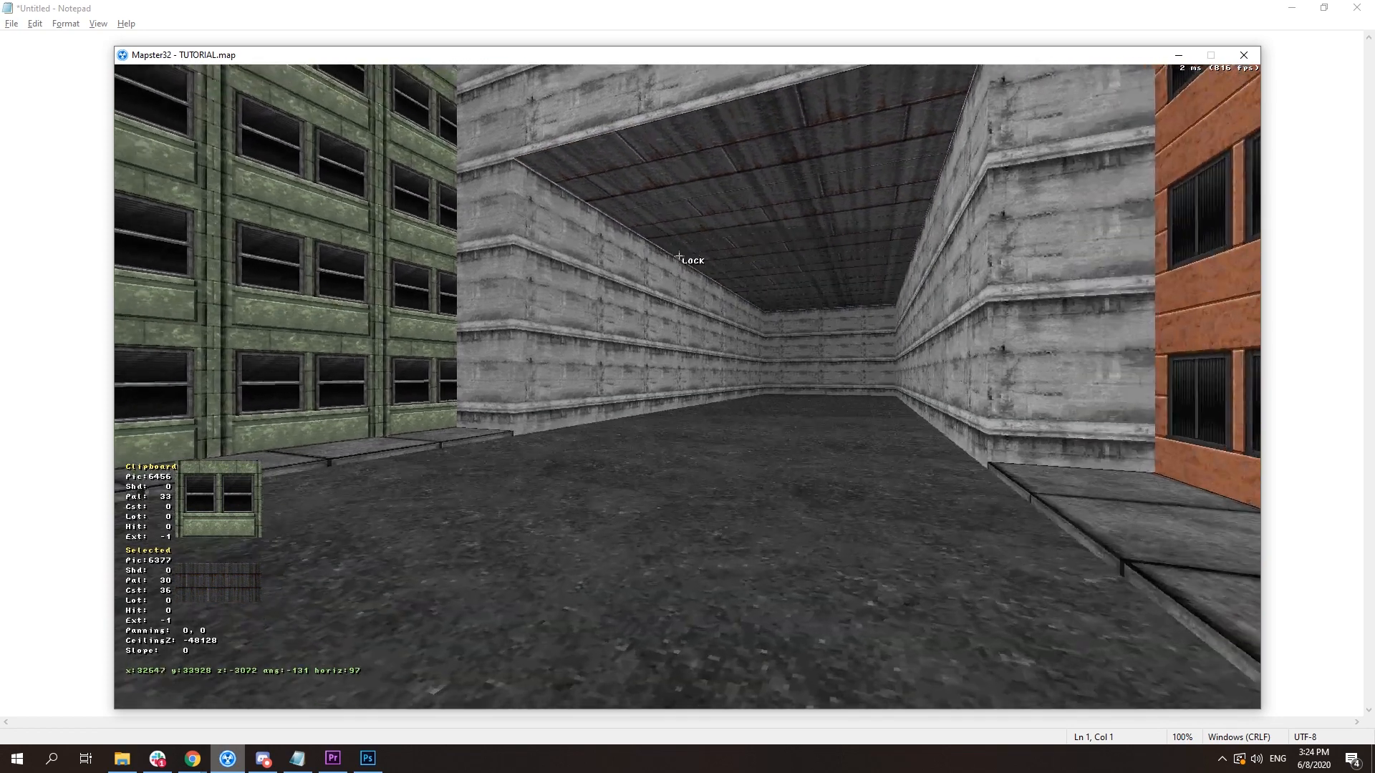
- Insert points near the tunnel mouth on both side walls and apply girder tile 6218 to the short section beside the green building
key("KP_Enter")
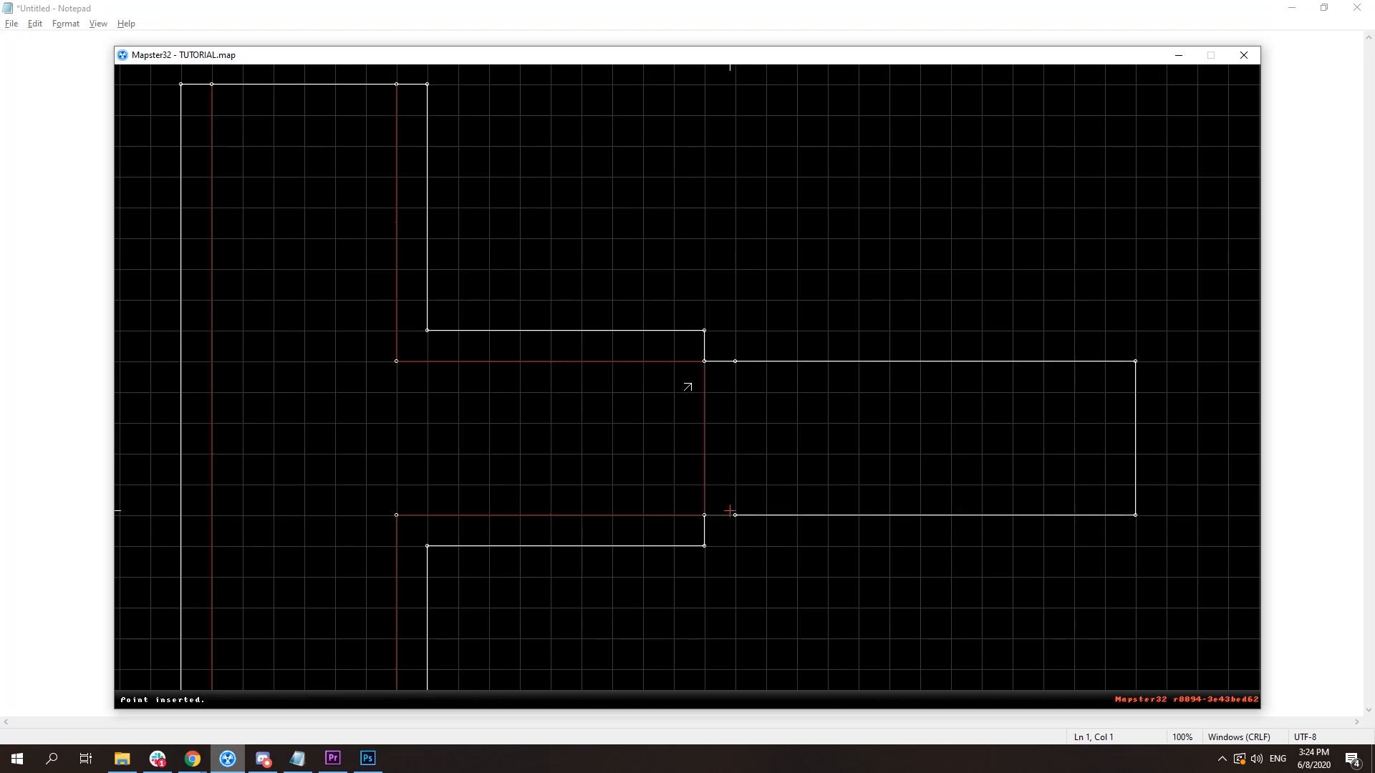
key("KP_Enter")
key("v")
scroll(1008, 683, "down", 4)
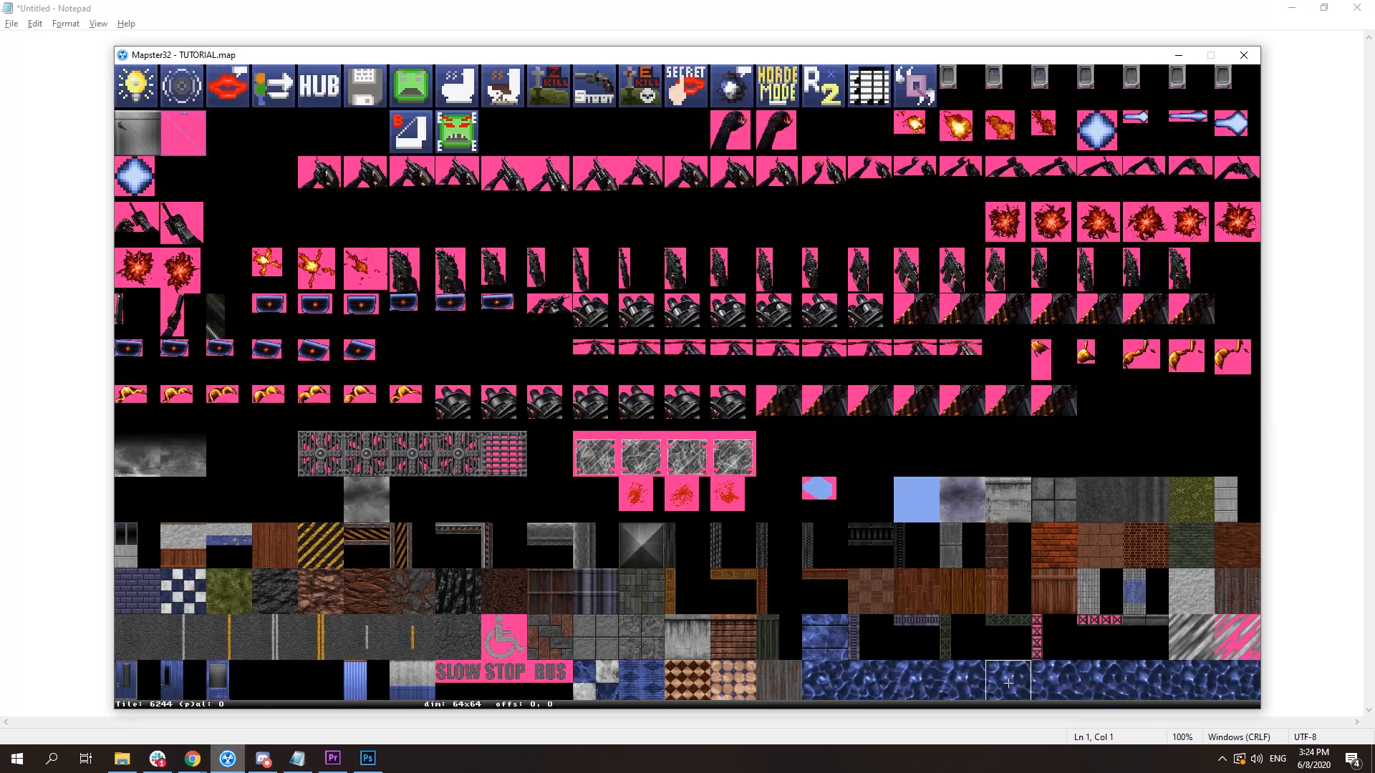
left_click(962, 637)
key("Up")
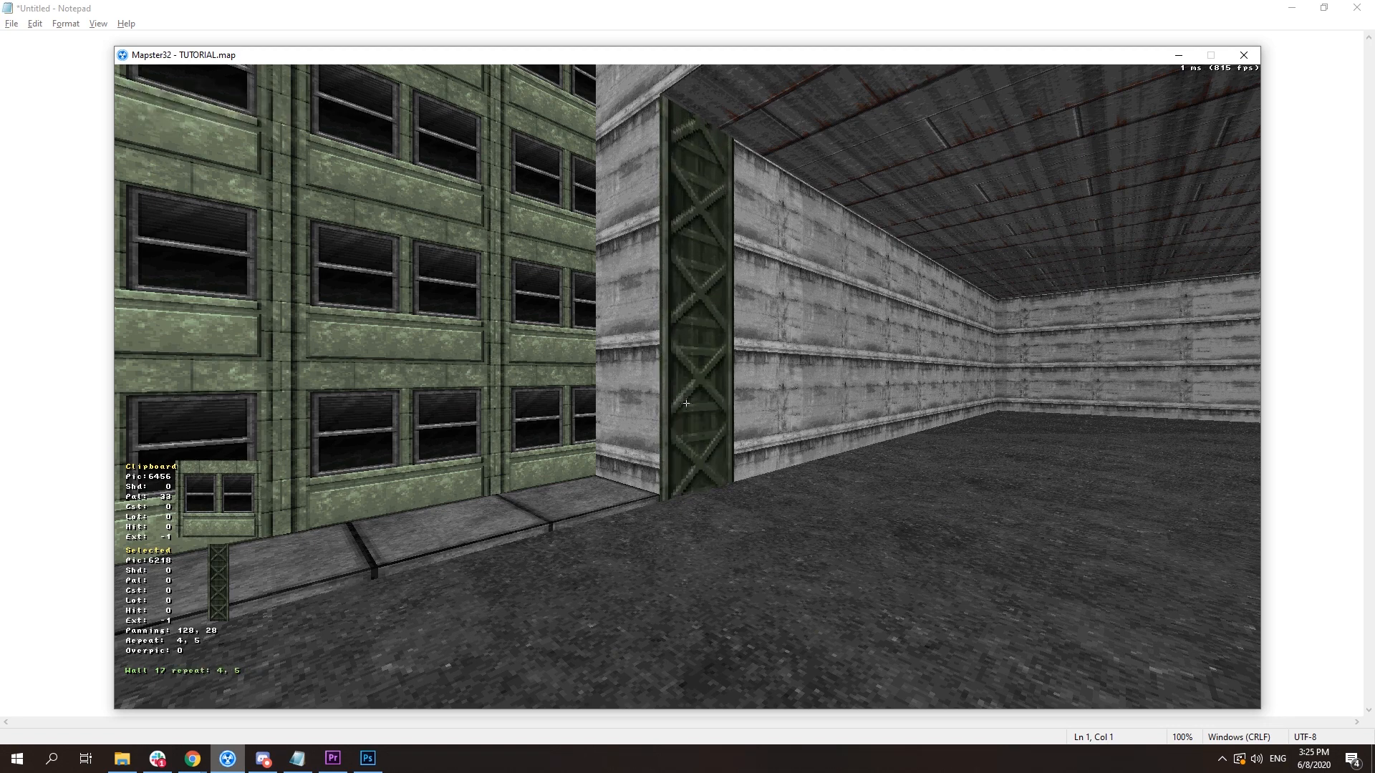
- Copy the girder texture onto the other narrow wall sections on both sides of the tunnel entrance
key("Tab")
key("Return")
key("Right")
key("Return")
key("Up")
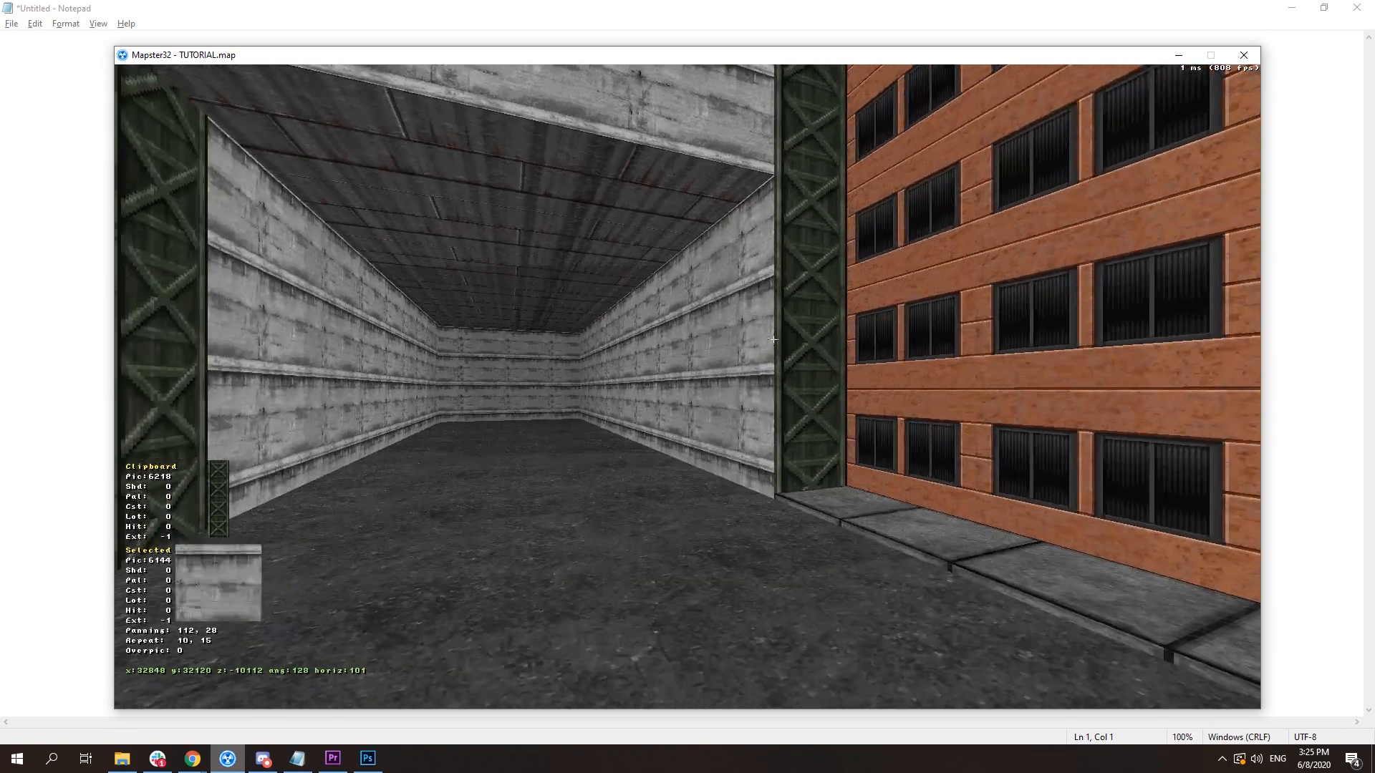
key("Down")
key("Left")
key("Up")
key("Left")
key("Down")
key("Right")
key("Up")
key("Left")
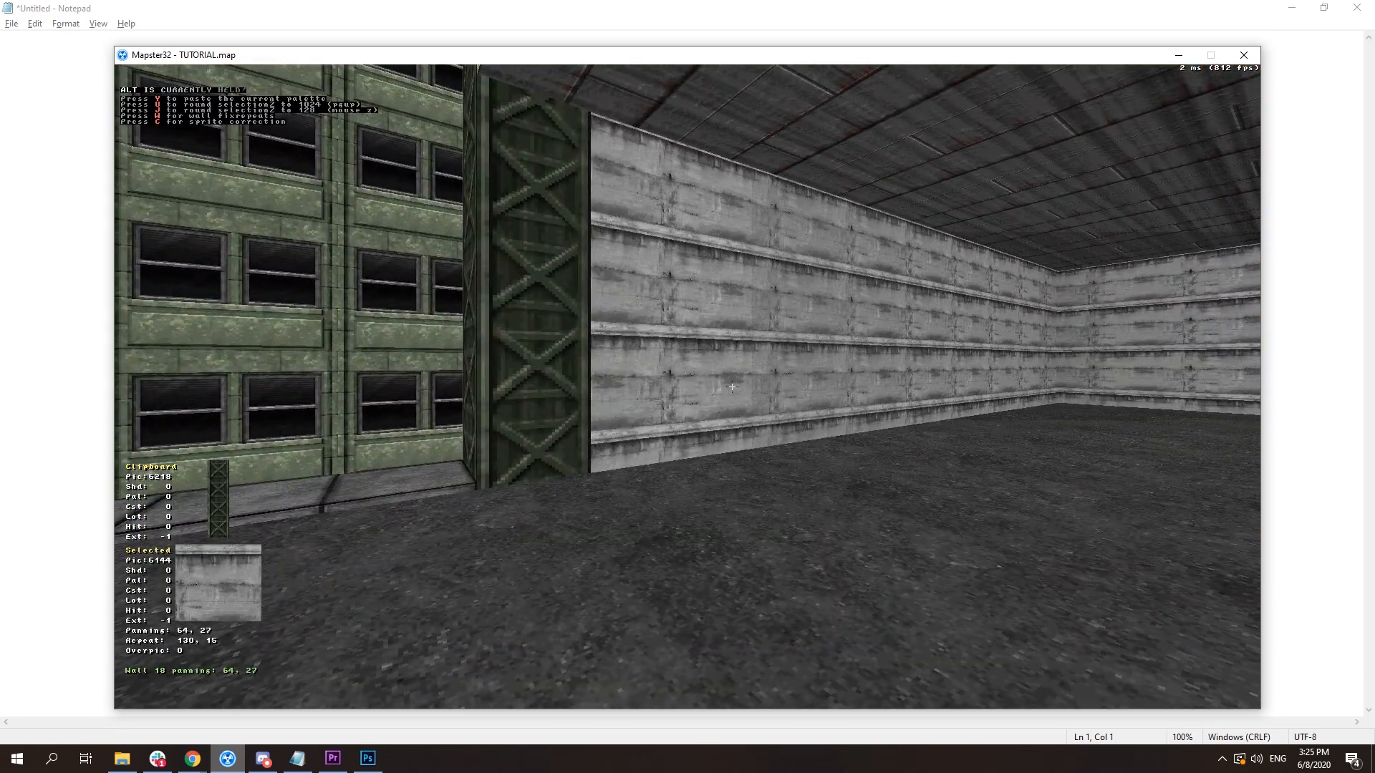
- Shift the concrete texture vertically on the tunnel's long side wall and auto-align the adjoining tunnel walls to it
key("KP_8")
key("alt+KP_8")
key("ctrl+period")
key("Right")
key("Up")
key("Down")
key("Up")
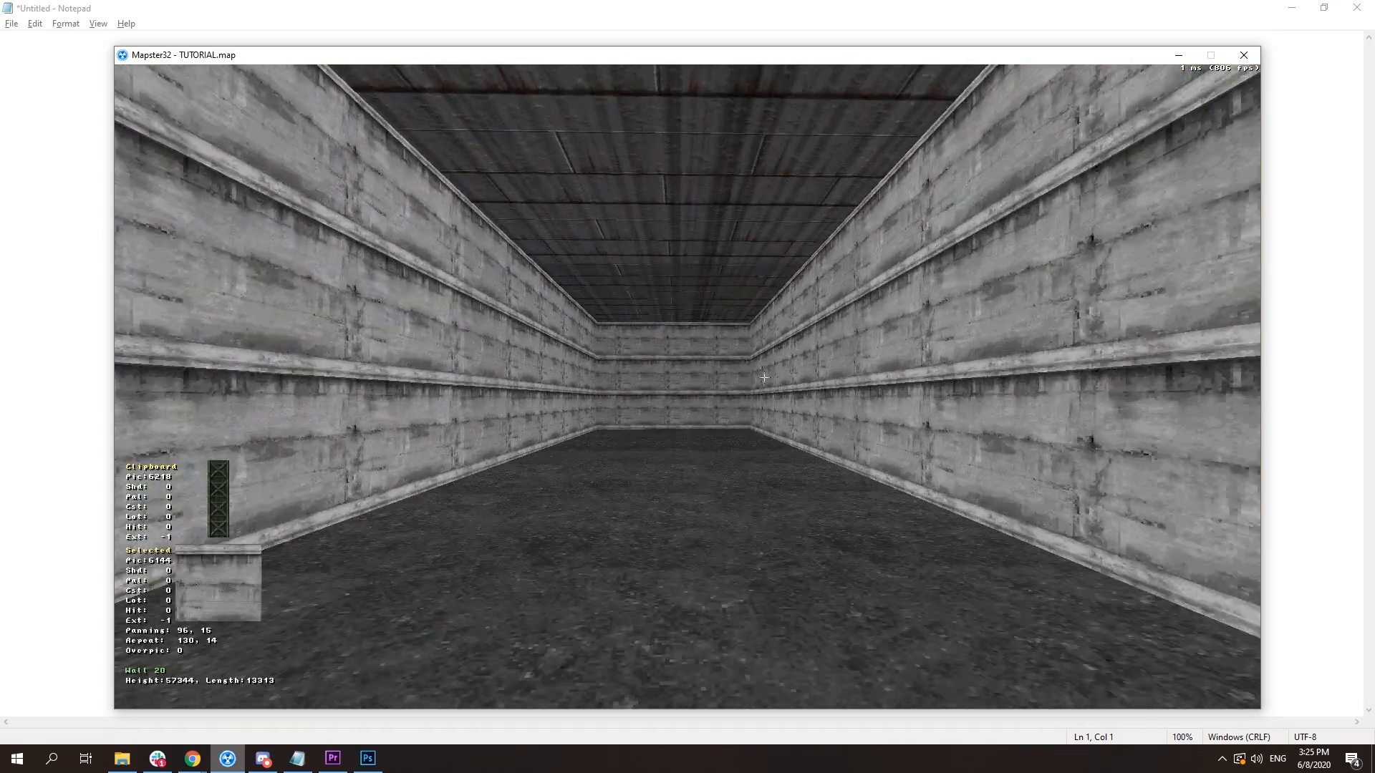
- Split off the tunnel's entrance as its own sector, with ceiling height -31744 for the inner part and -65536 for the entrance
key("KP_Enter")
key("KP_Enter")
key("Down")
key("Down")
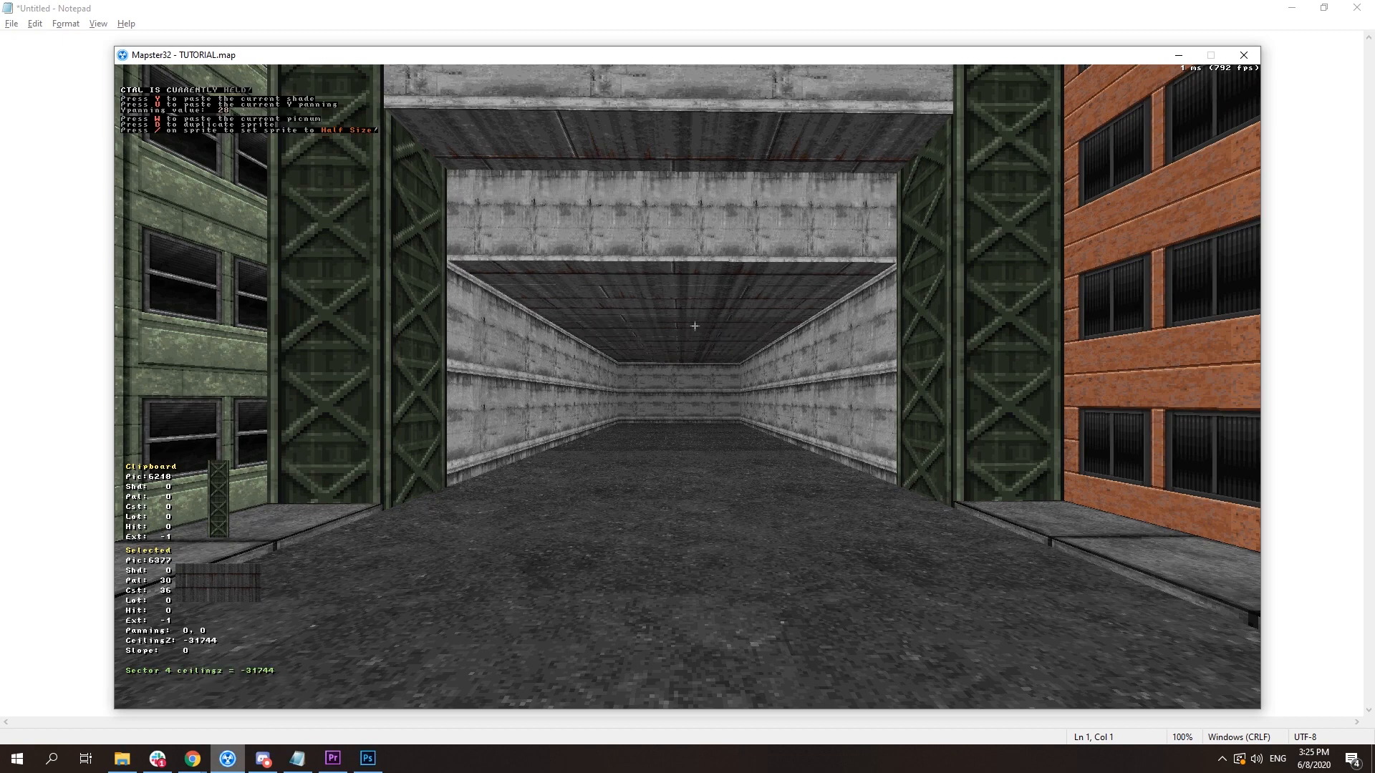
key("Up")
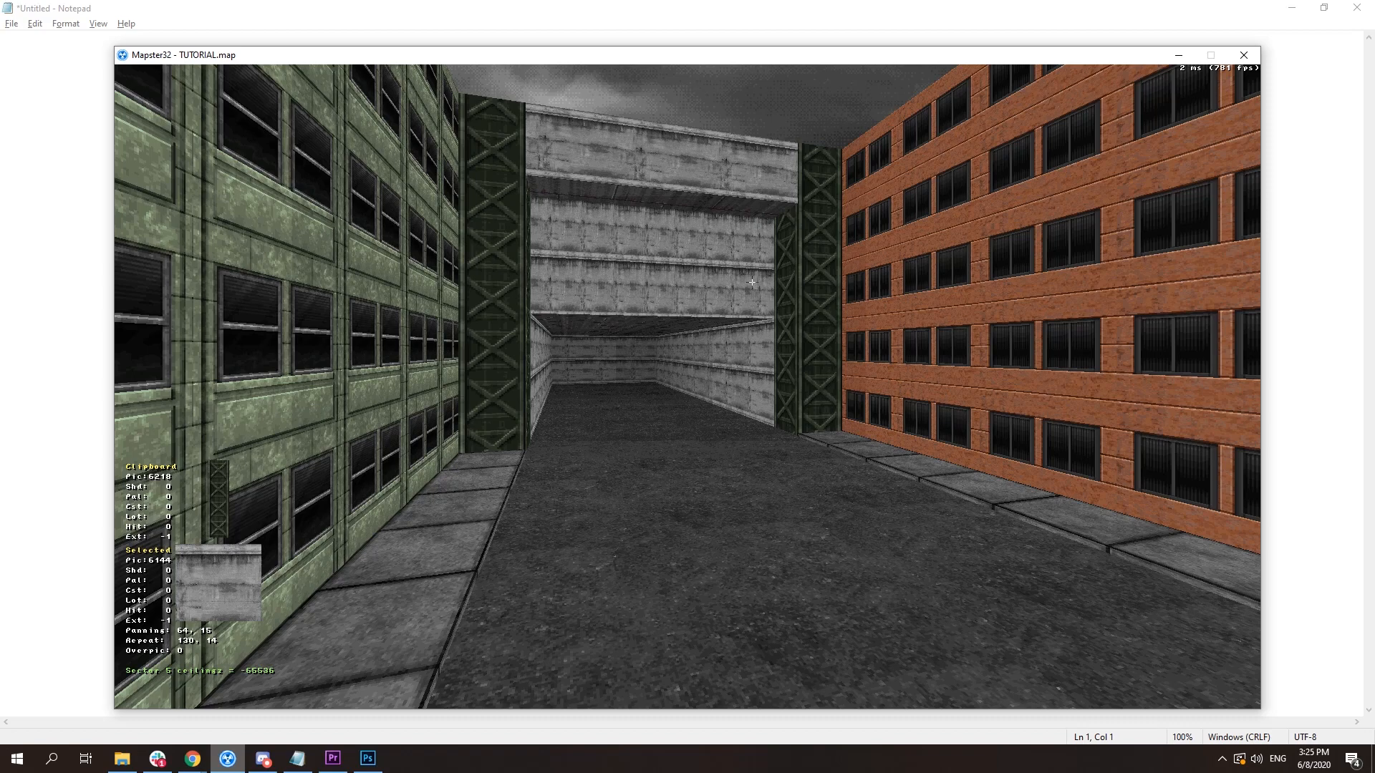
- Raise the inner tunnel ceiling to -46080 and pan the concrete texture to 64, 4 on the side wall and 64, 26 on the lintel
key("Up")
key("ctrl")
key("Up")
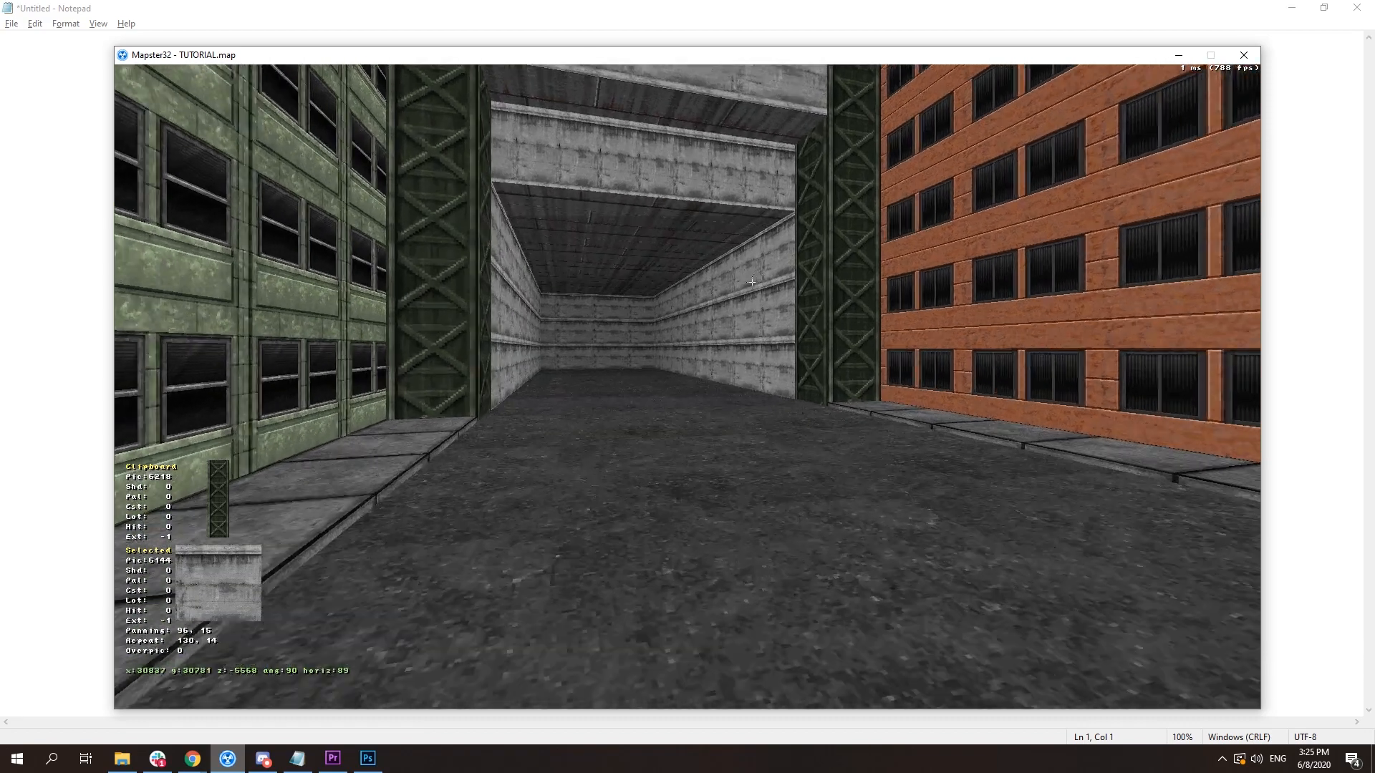
key("Left")
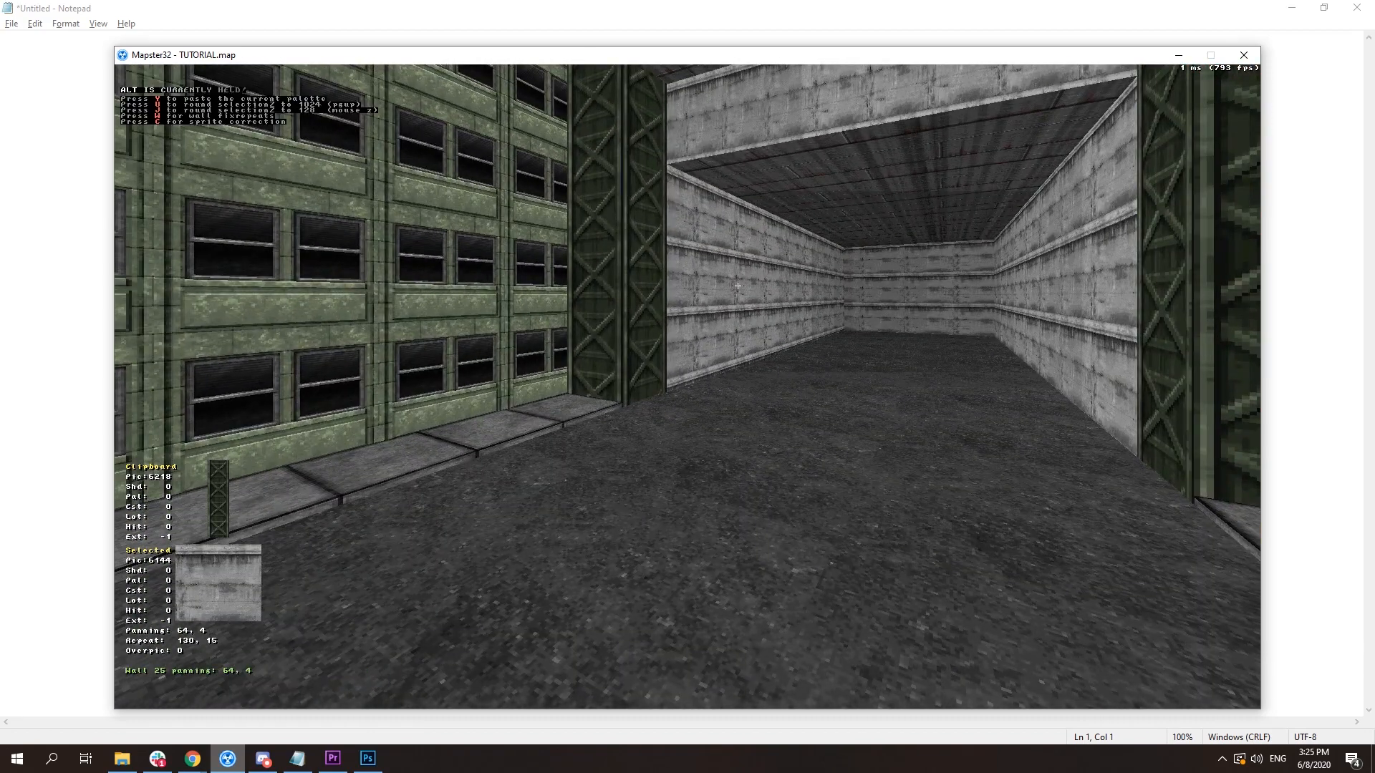
key("Right")
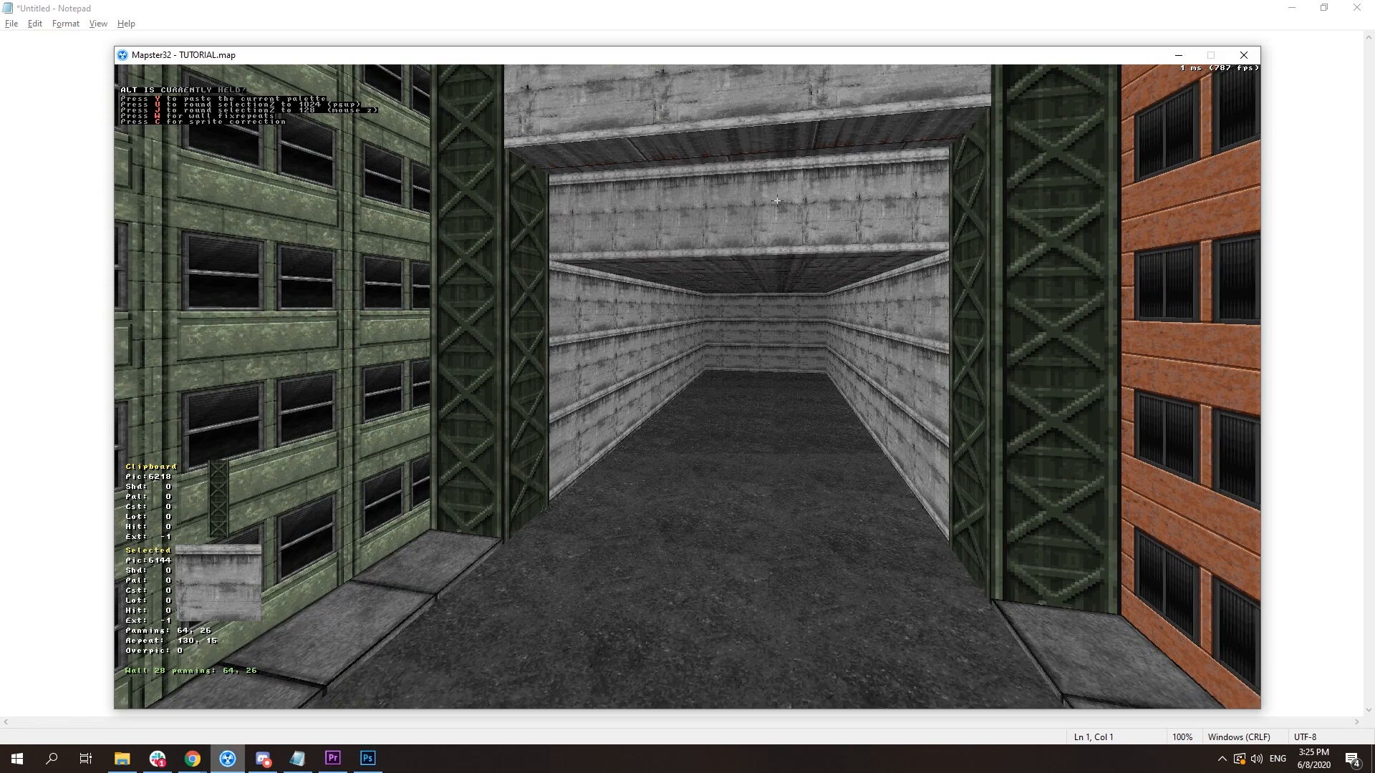
- Apply metal panel tile 6168 to the lintel above the inner tunnel, with panning 64, 1 and repeat 64, 13
key("v")
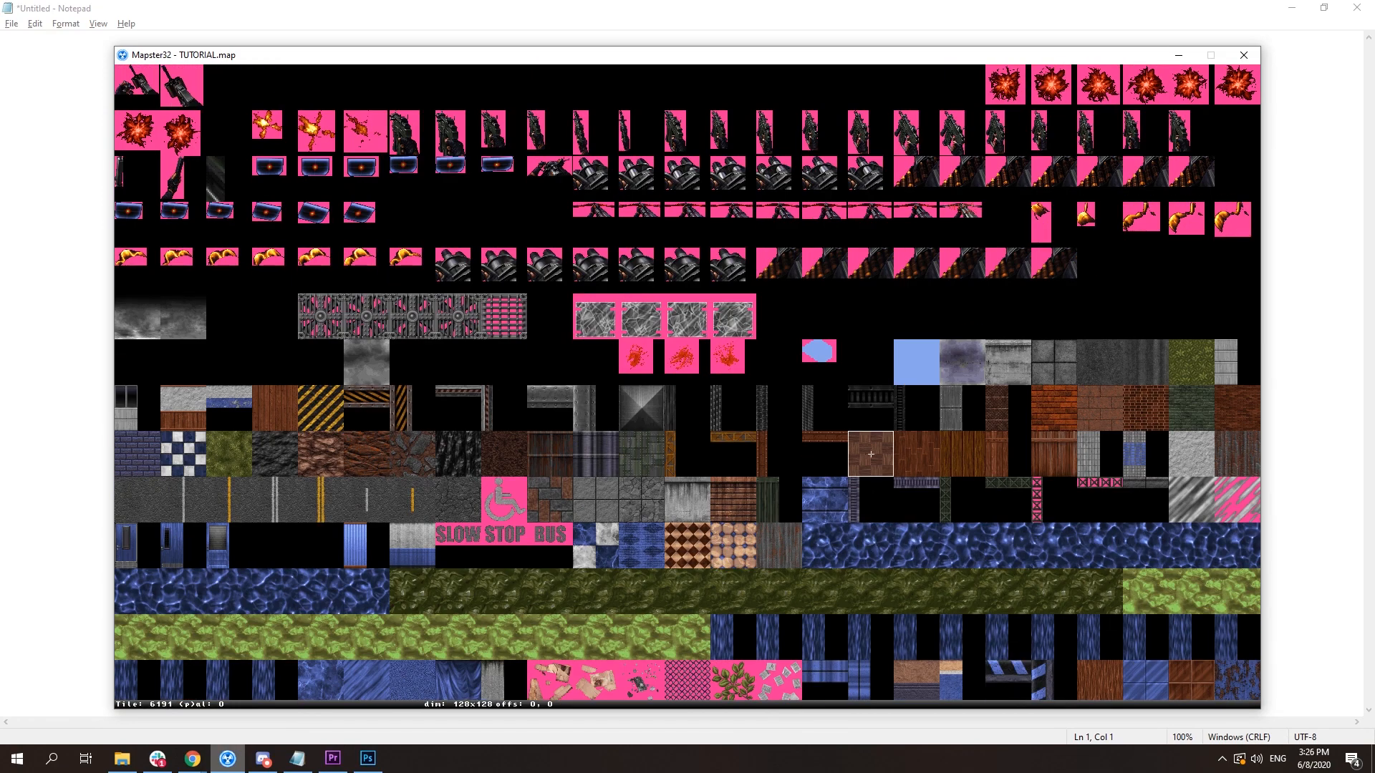
left_click(962, 408)
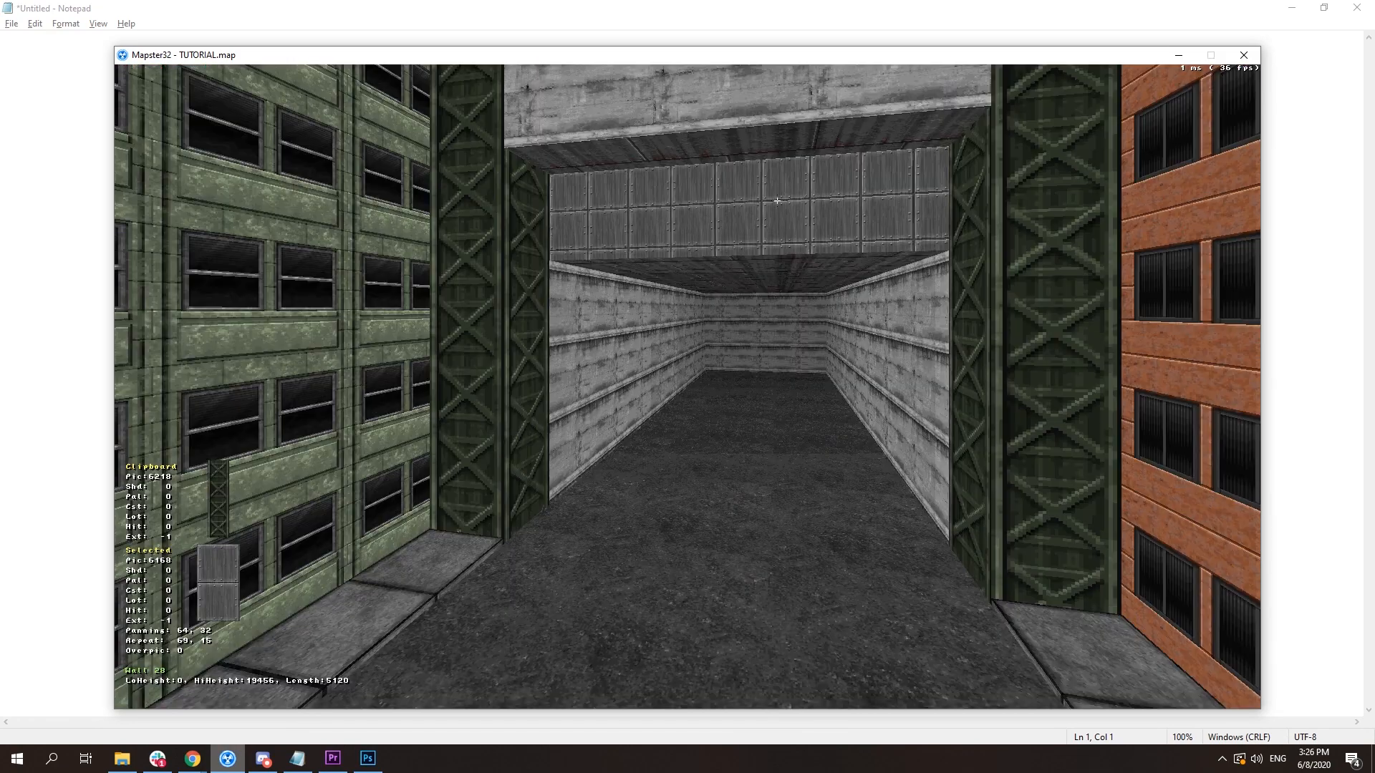
key("KP_8")
key("shift+KP_8")
key("KP_8")
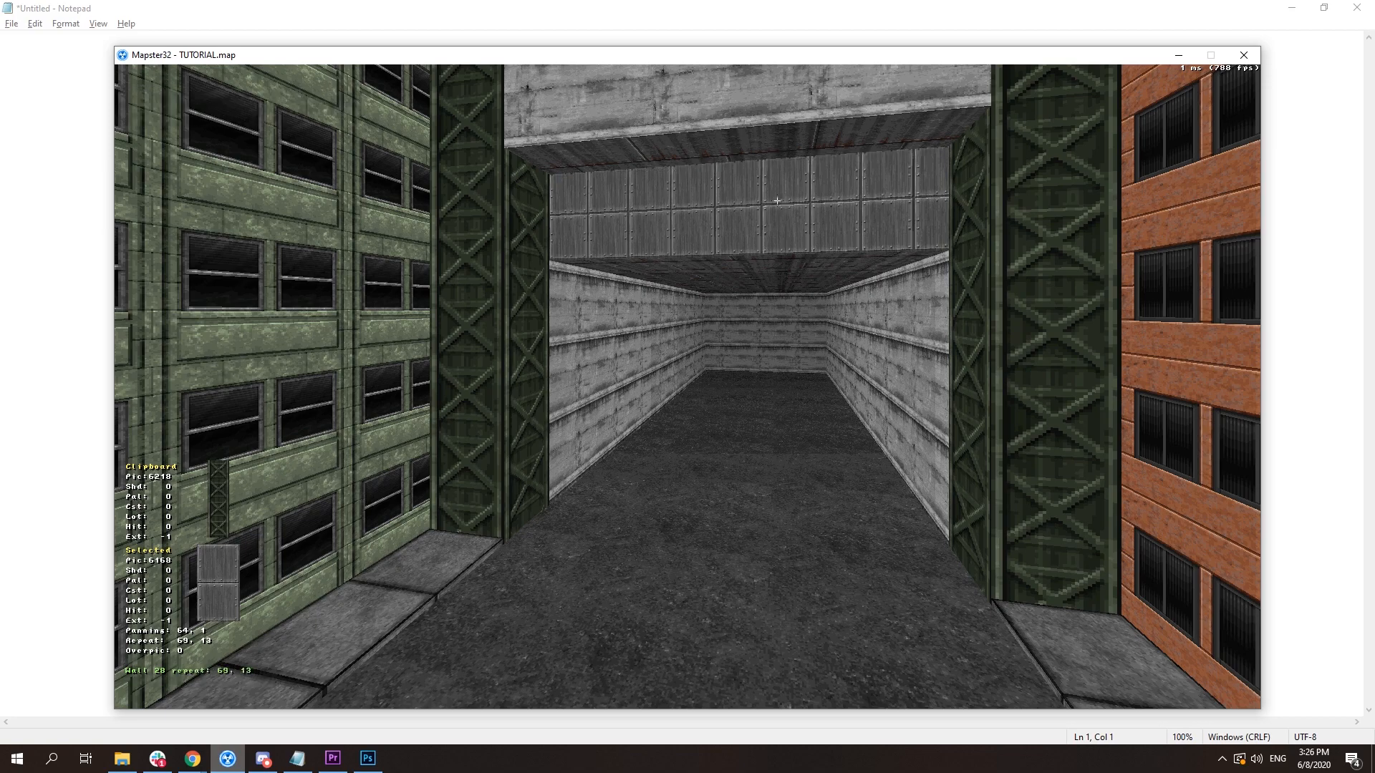
key("KP_4")
key("KP_4")
key("KP_4")
key("Down")
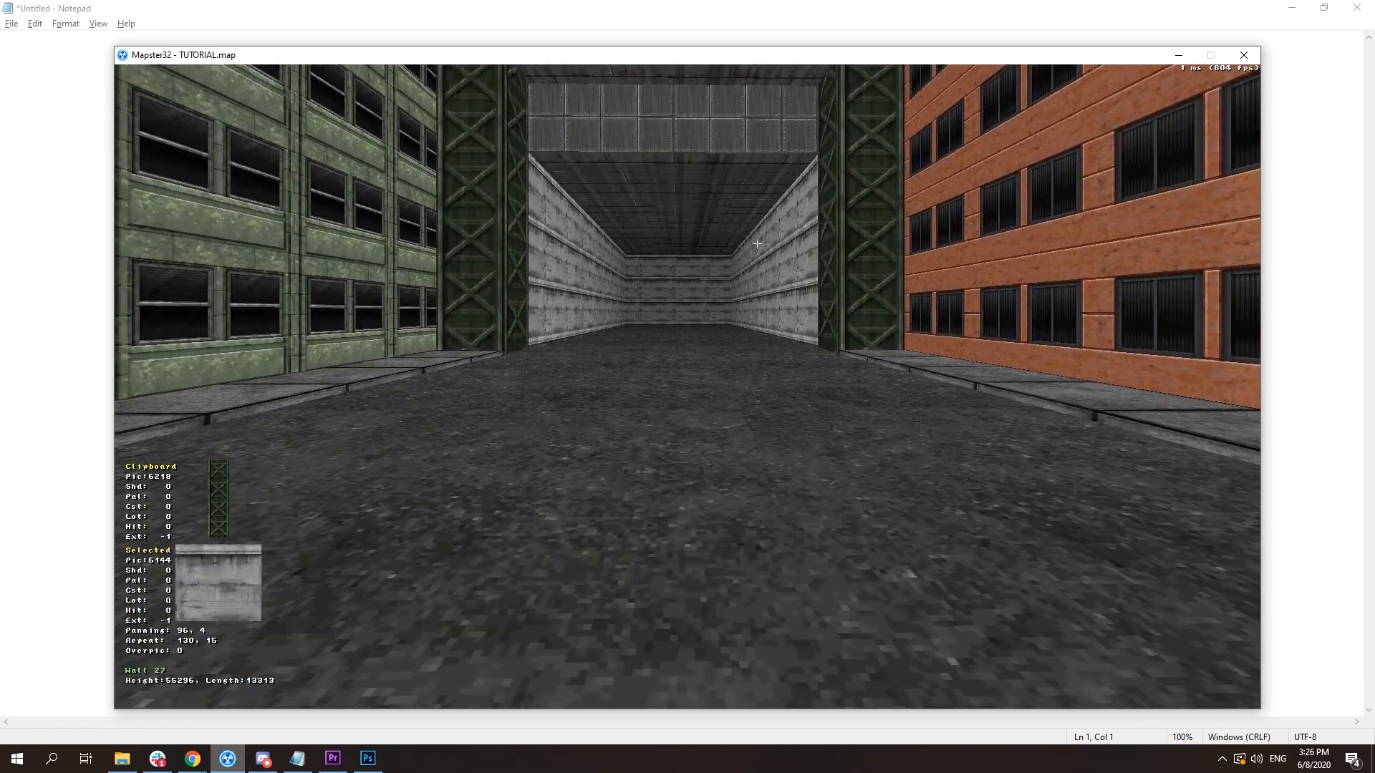
- Split the inner tunnel lengthwise into three sectors with two lines, each one grid square inside a long wall
left_click_drag(757, 244, 763, 253)
right_click_drag(763, 253, 764, 252)
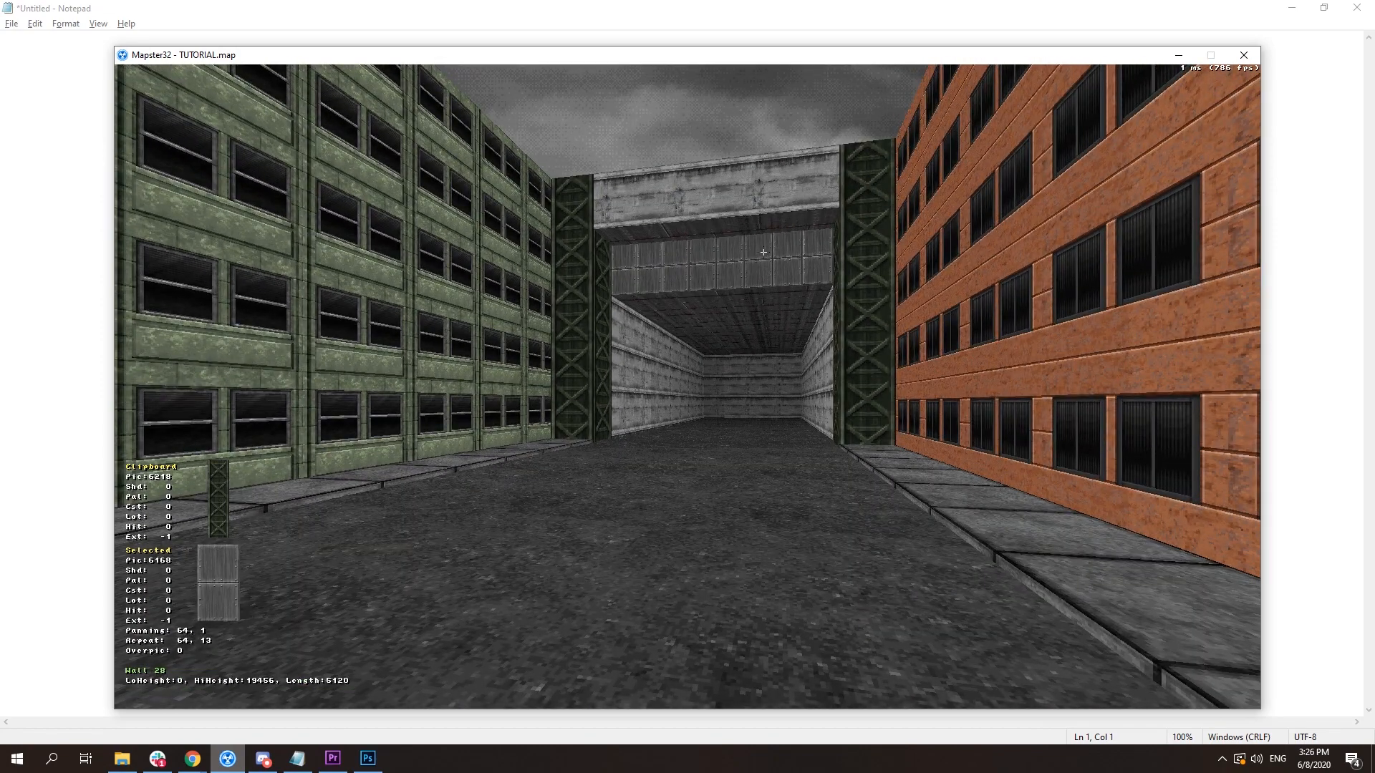
key("Up")
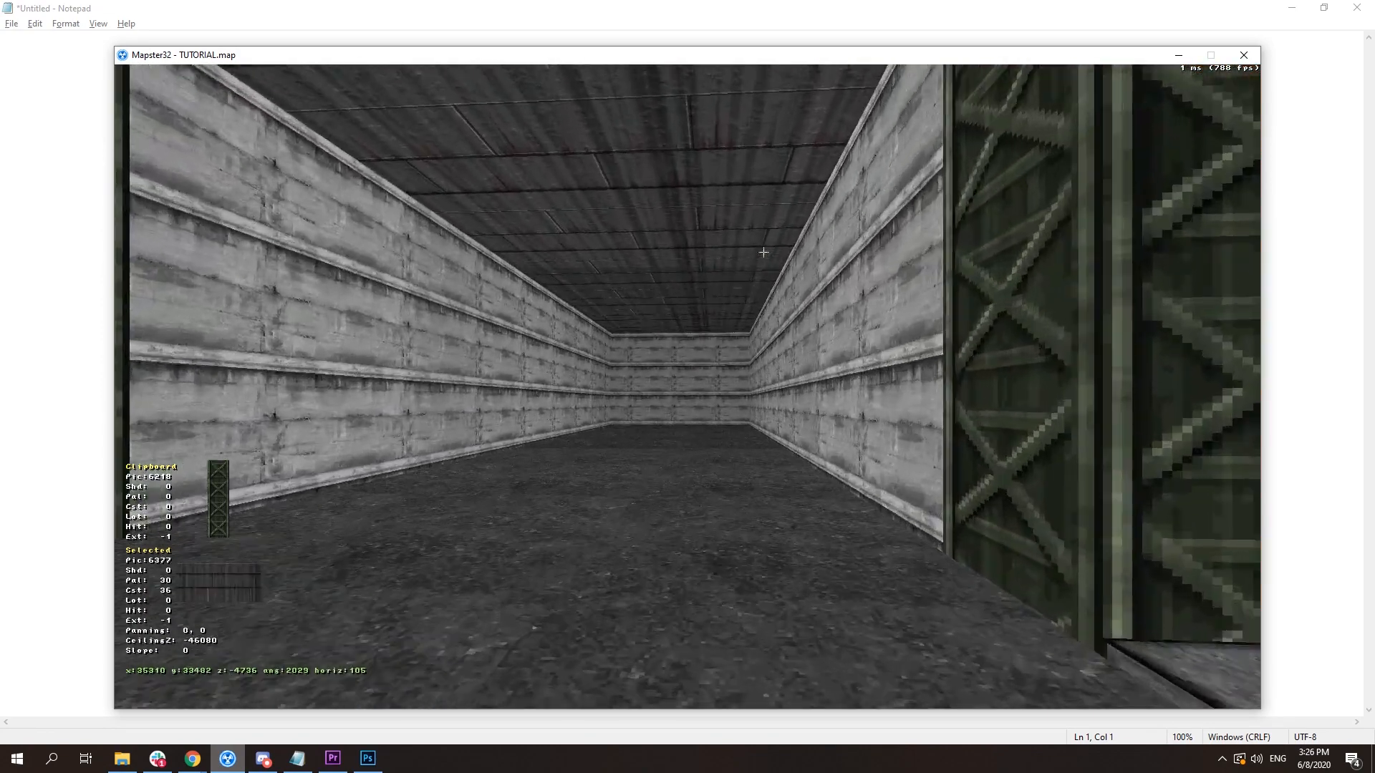
key("KP_Enter")
right_click(969, 341)
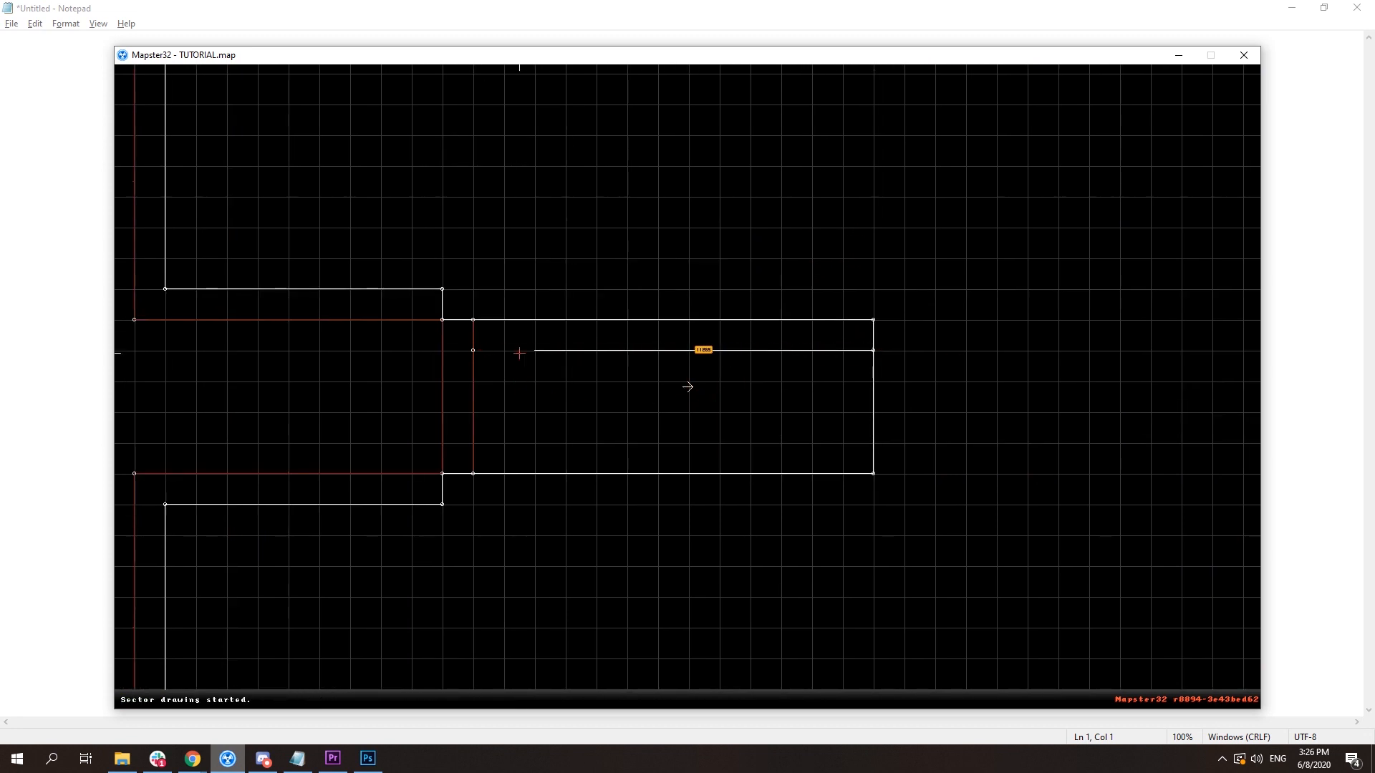
key("space")
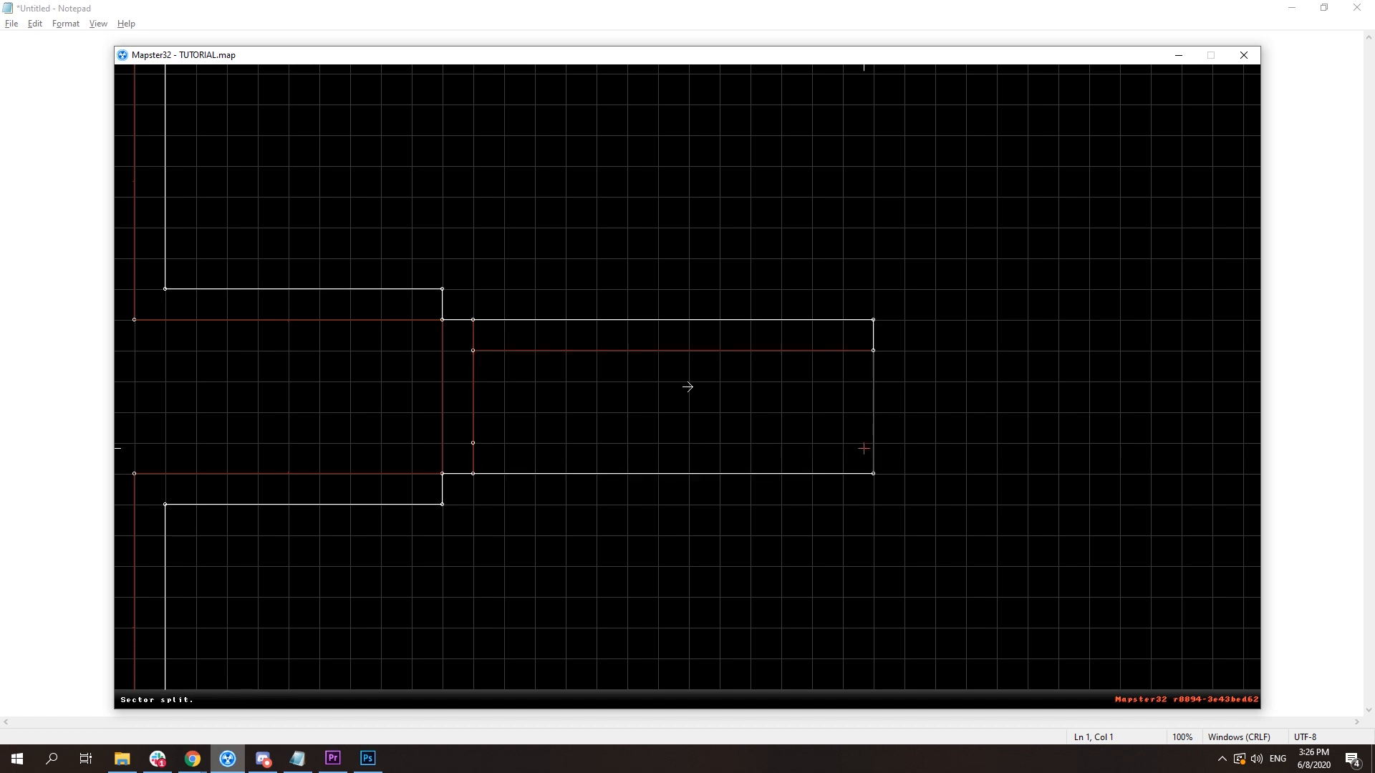
key("space")
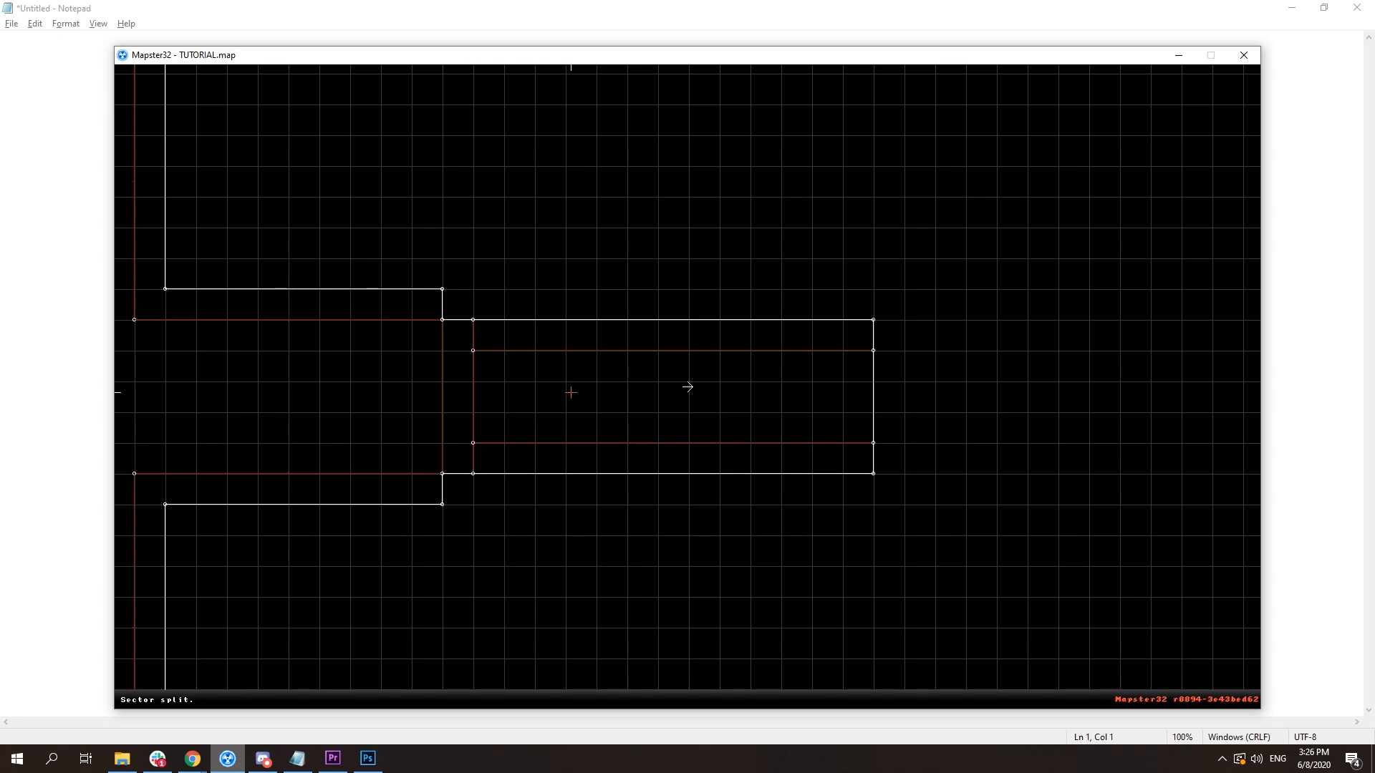
- Slope the ceiling of the narrow tunnel strip on the orange building's side down towards its outer wall
key("KP_Enter")
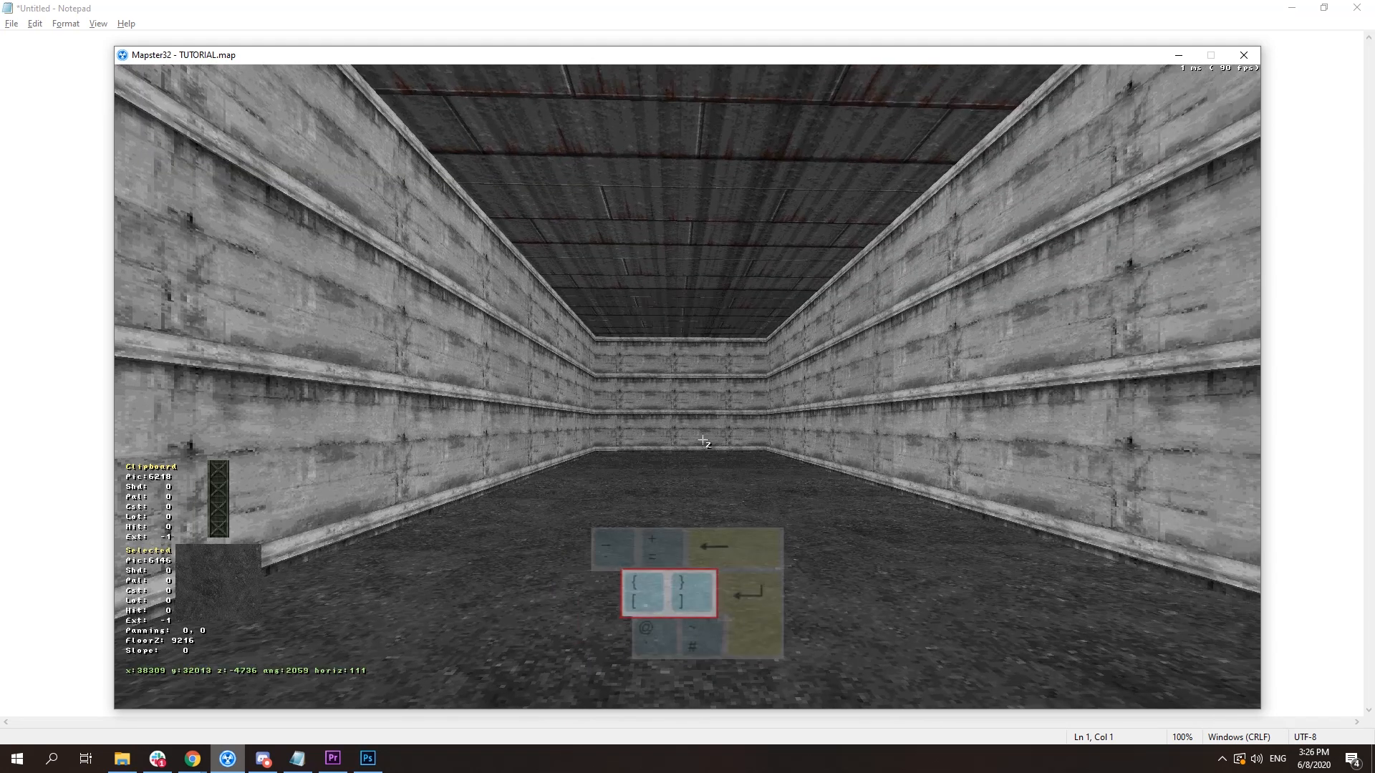
key("Down")
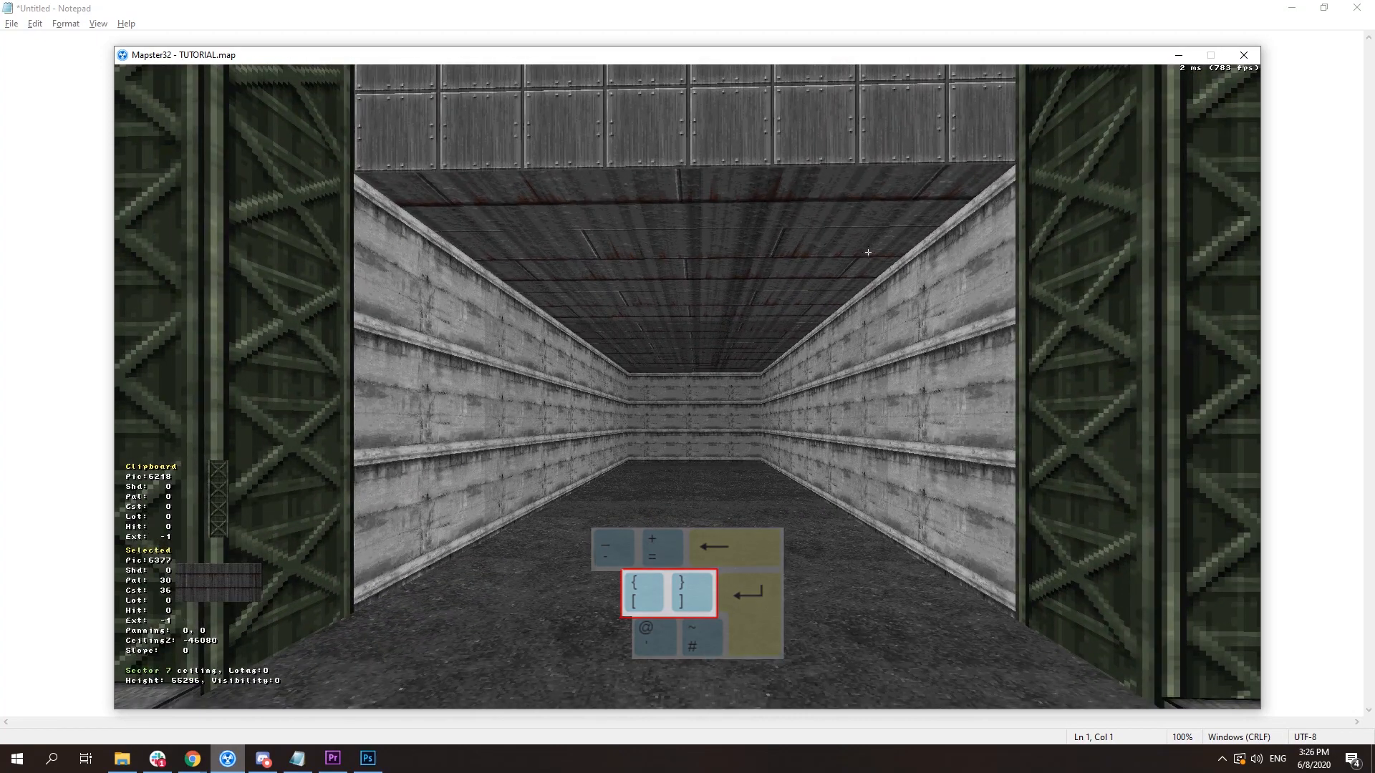
key("bracketright")
key("bracketright")
key("bracketright")
key("bracketright")
key("bracketright")
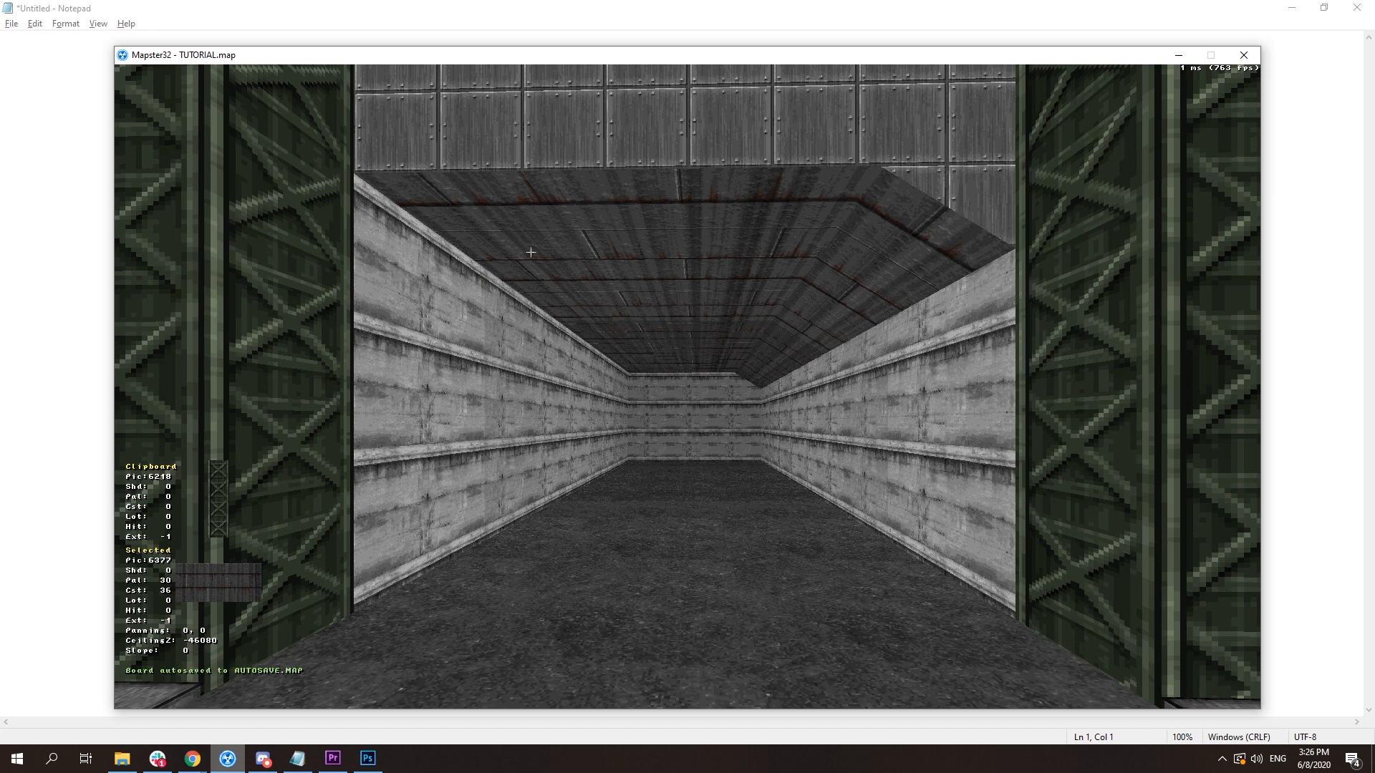
- Slope the ceiling of the narrow strip on the green building's side down to its outer wall, with a slope of 2560
key("bracketright")
key("bracketright")
key("bracketright")
key("bracketright")
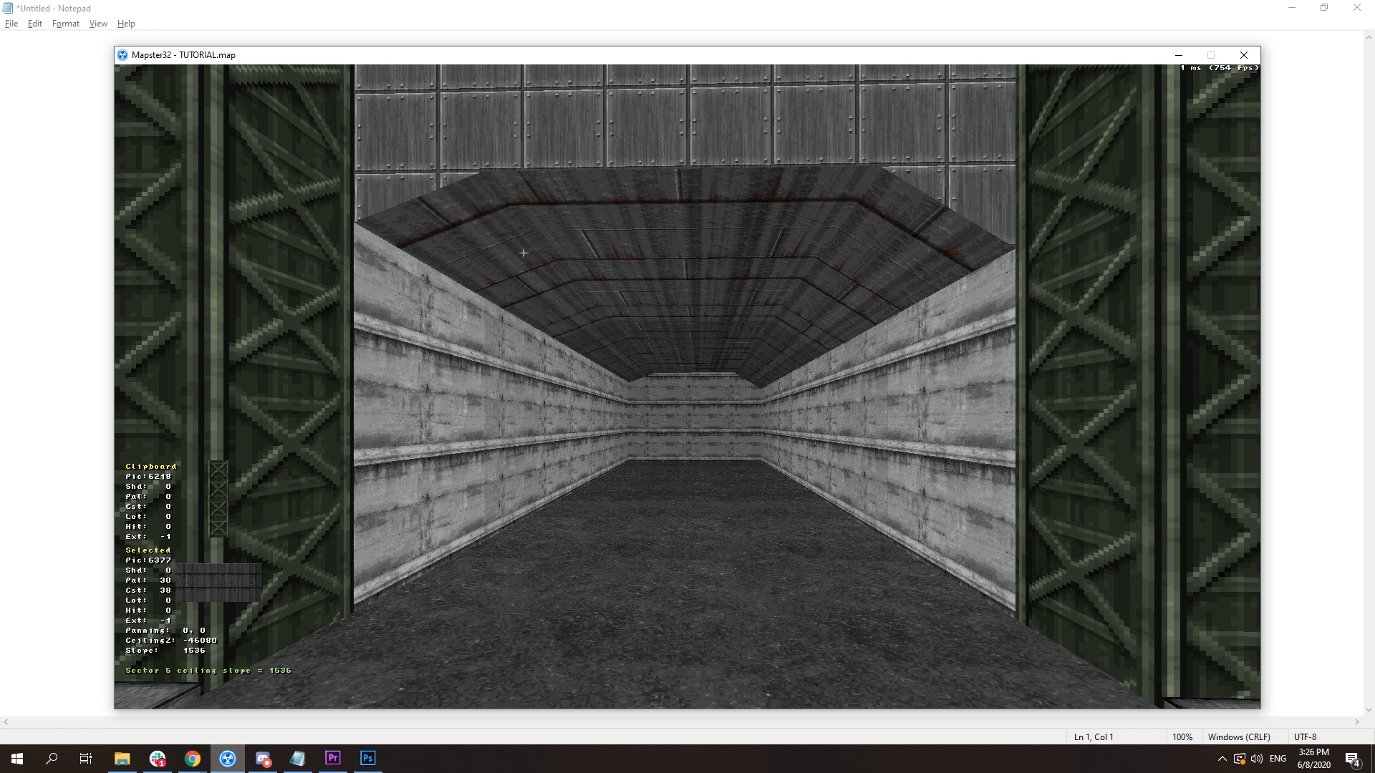
key("bracketright")
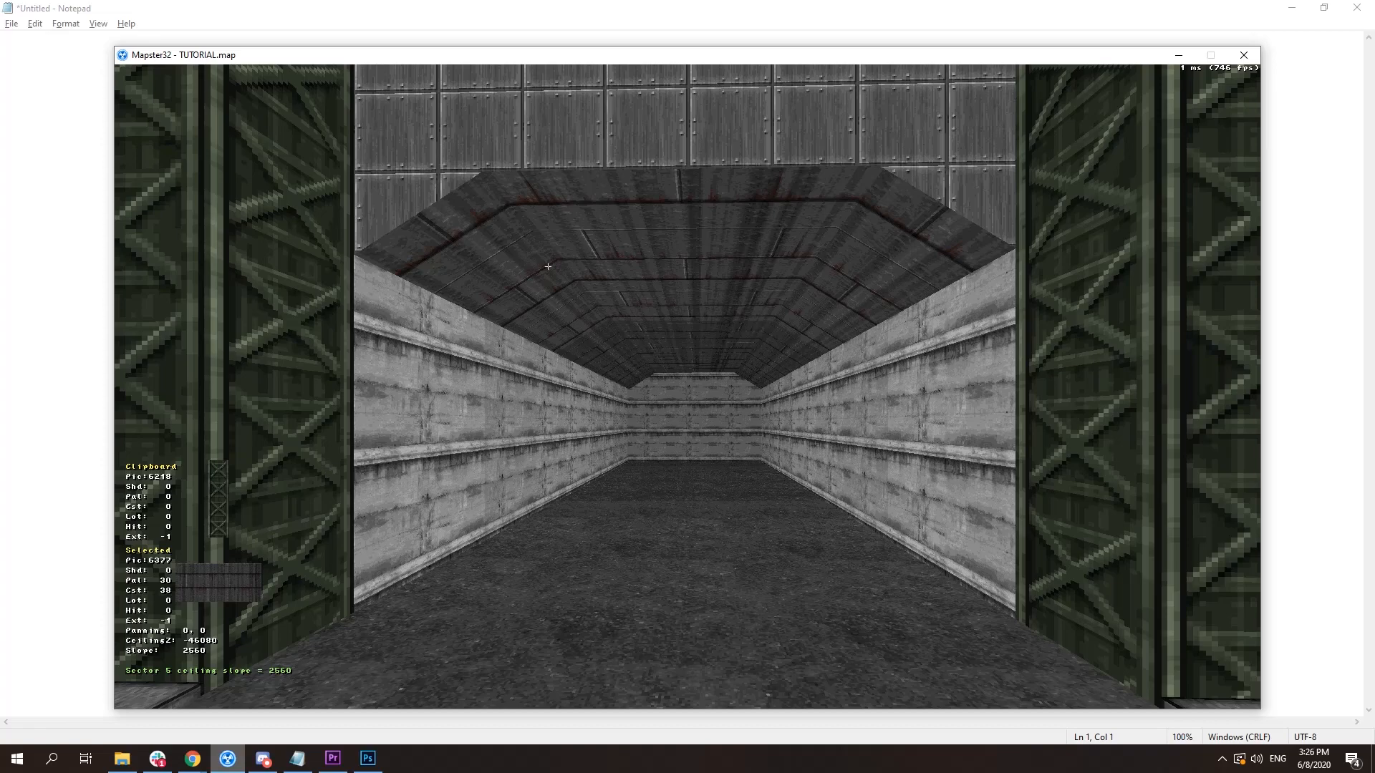
- Cycle the first wall of the raised hazard-striped block's sector so its sloped floor hinges on different sides
key("Down")
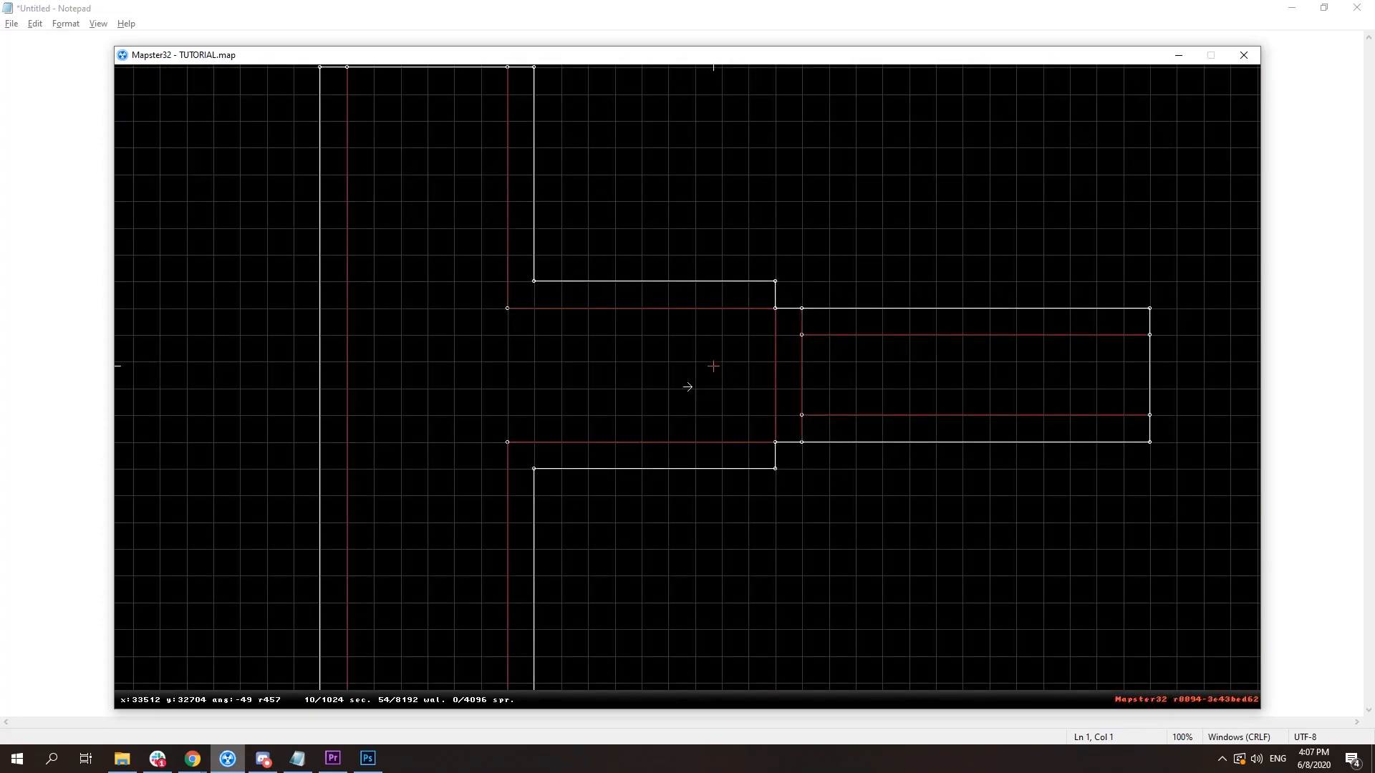
scroll(698, 376, "down", 2)
scroll(689, 383, "up", 2)
right_click_drag(688, 383, 688, 387)
scroll(688, 387, "up", 5)
key("KP_Enter")
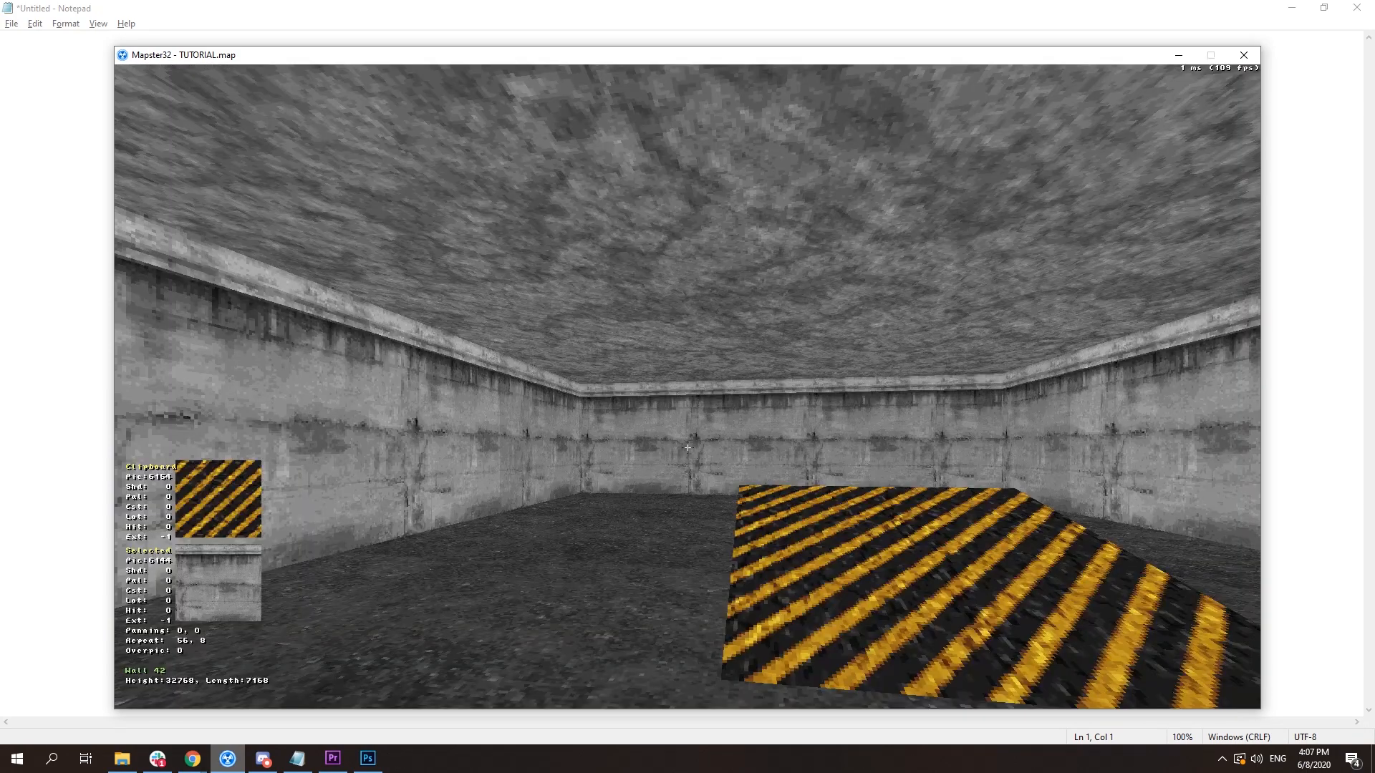
right_click_drag(693, 452, 693, 452)
left_click_drag(693, 451, 693, 452)
right_click_drag(693, 452, 687, 387)
key("alt")
key("alt+f")
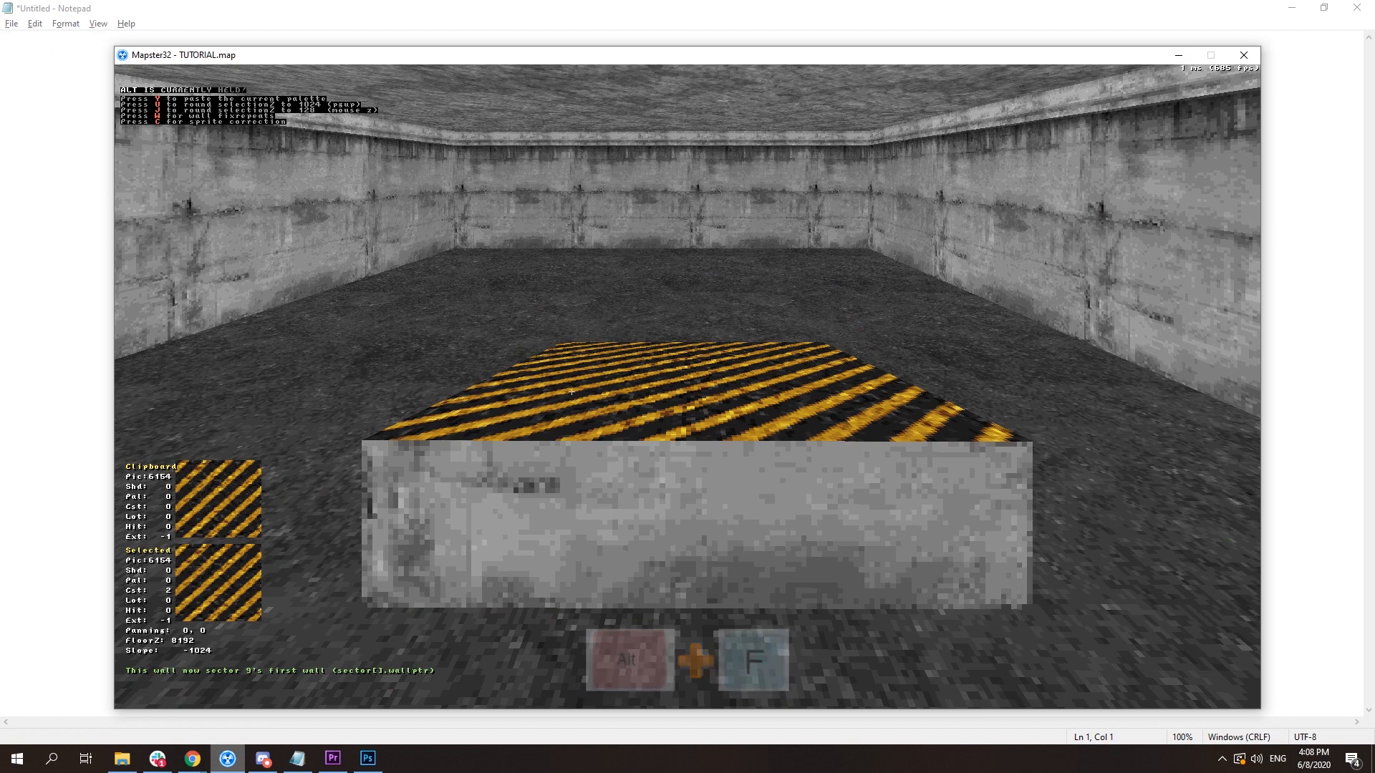
key("alt+f")
key("alt+f")
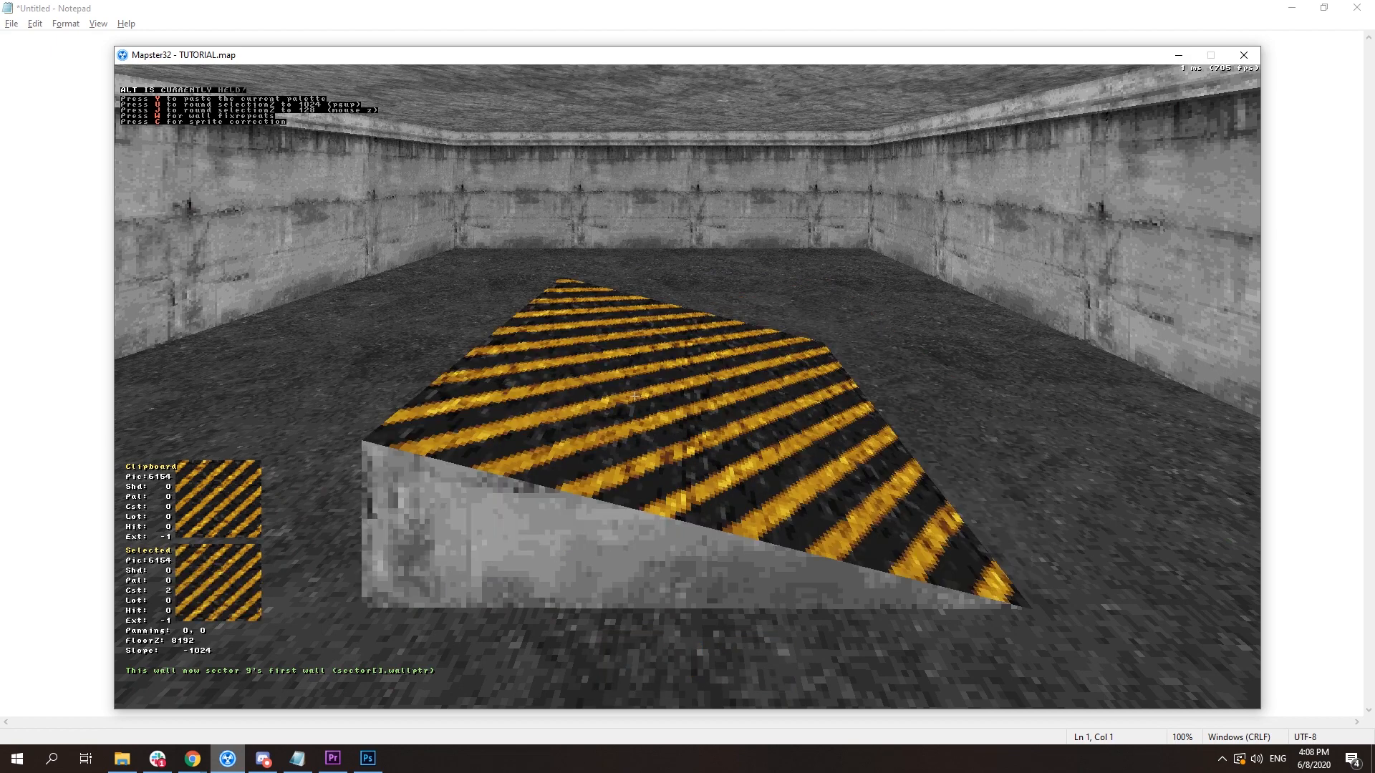
key("alt+f")
key("alt+f")
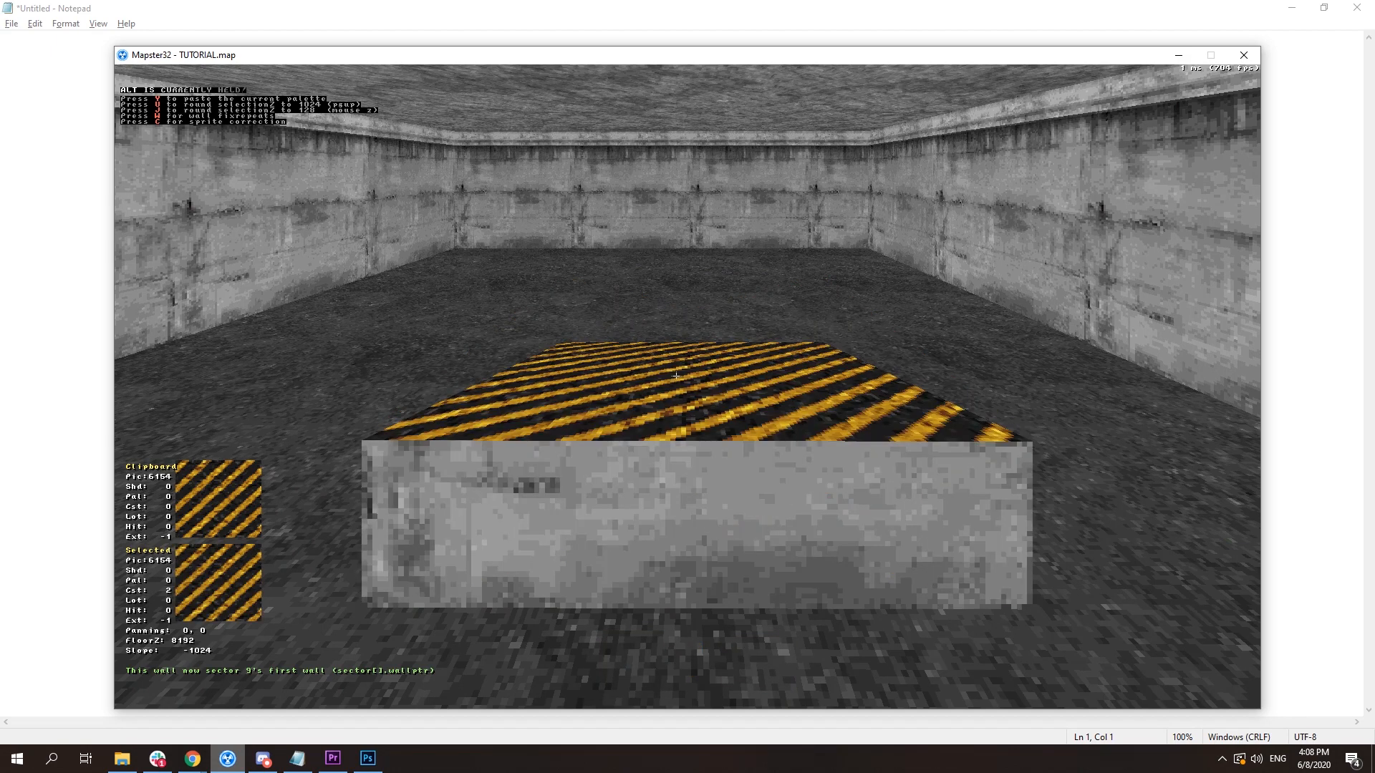
key("alt+f")
right_click_drag(877, 402, 807, 417)
key("alt+f")
key("alt+f")
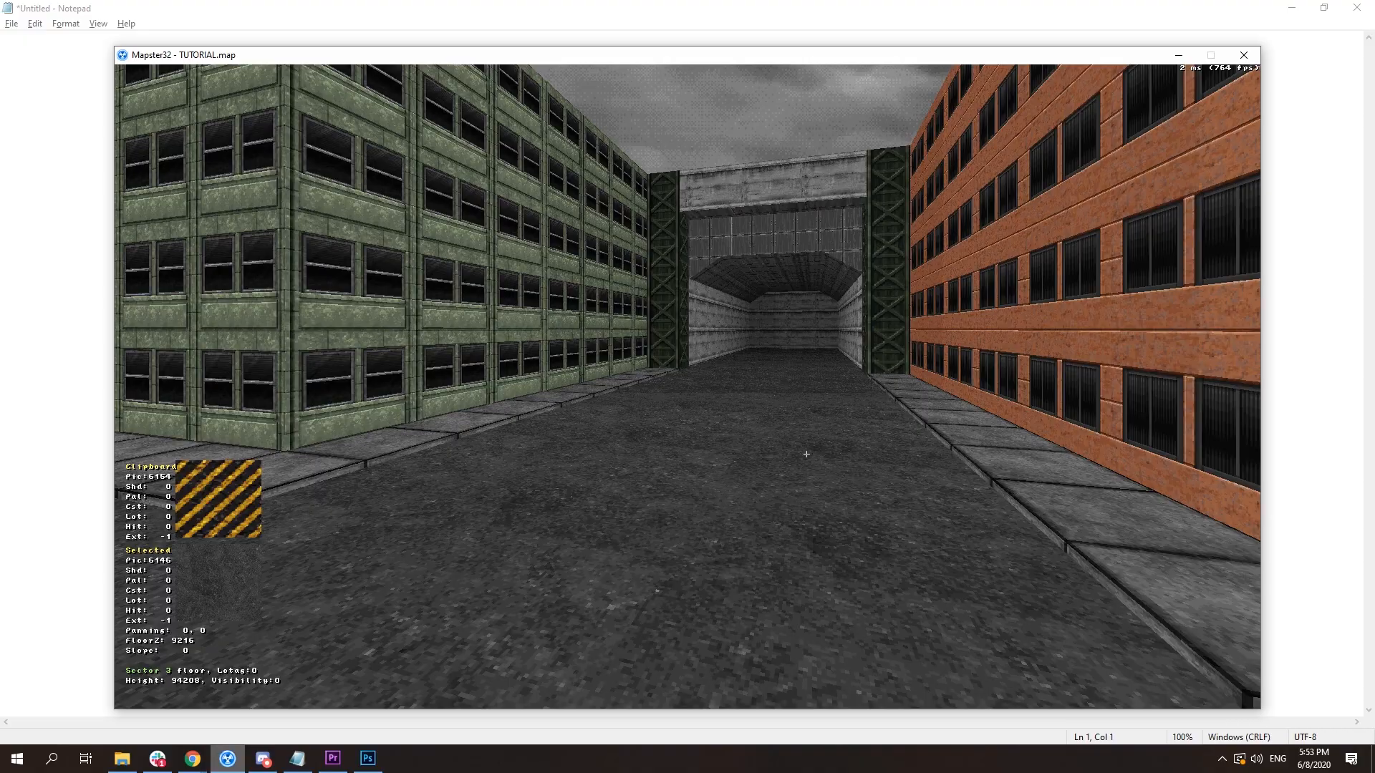
- Place a new sprite on the concrete lintel above the tunnel entrance
right_click_drag(874, 469, 874, 469)
left_click_drag(874, 469, 874, 469)
middle_click_drag(874, 469, 874, 469)
left_click_drag(873, 470, 874, 469)
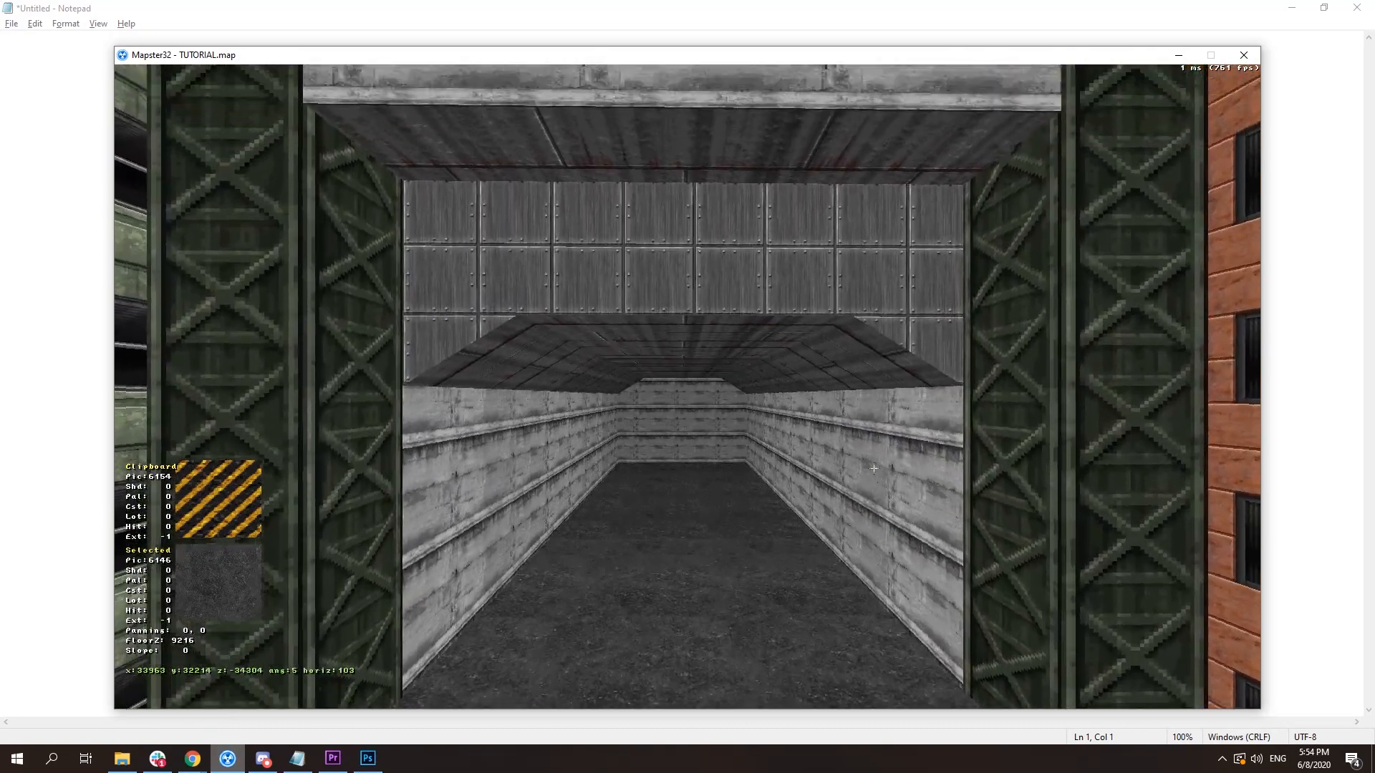
middle_click_drag(874, 469, 874, 469)
left_click_drag(873, 469, 874, 469)
middle_click_drag(874, 469, 873, 469)
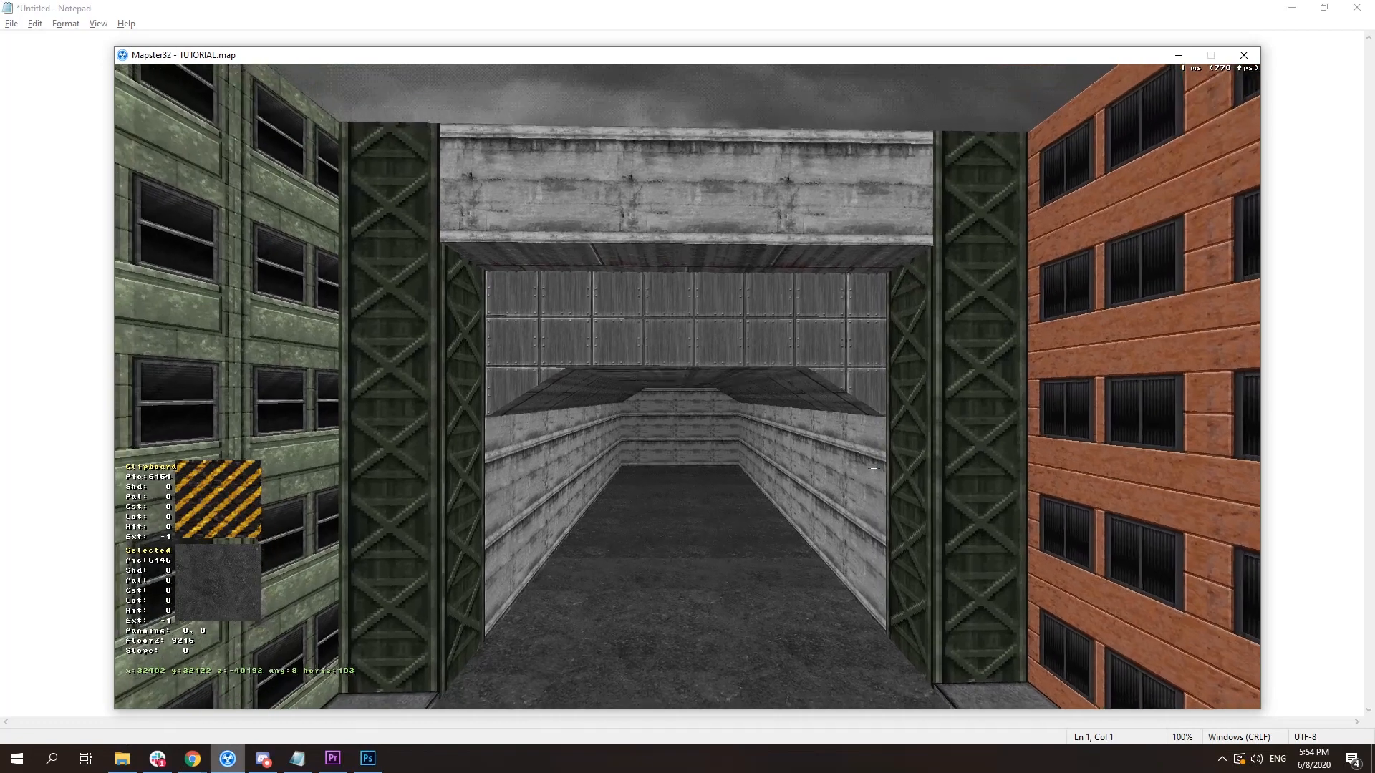
left_click_drag(874, 469, 873, 469)
middle_click_drag(873, 469, 874, 469)
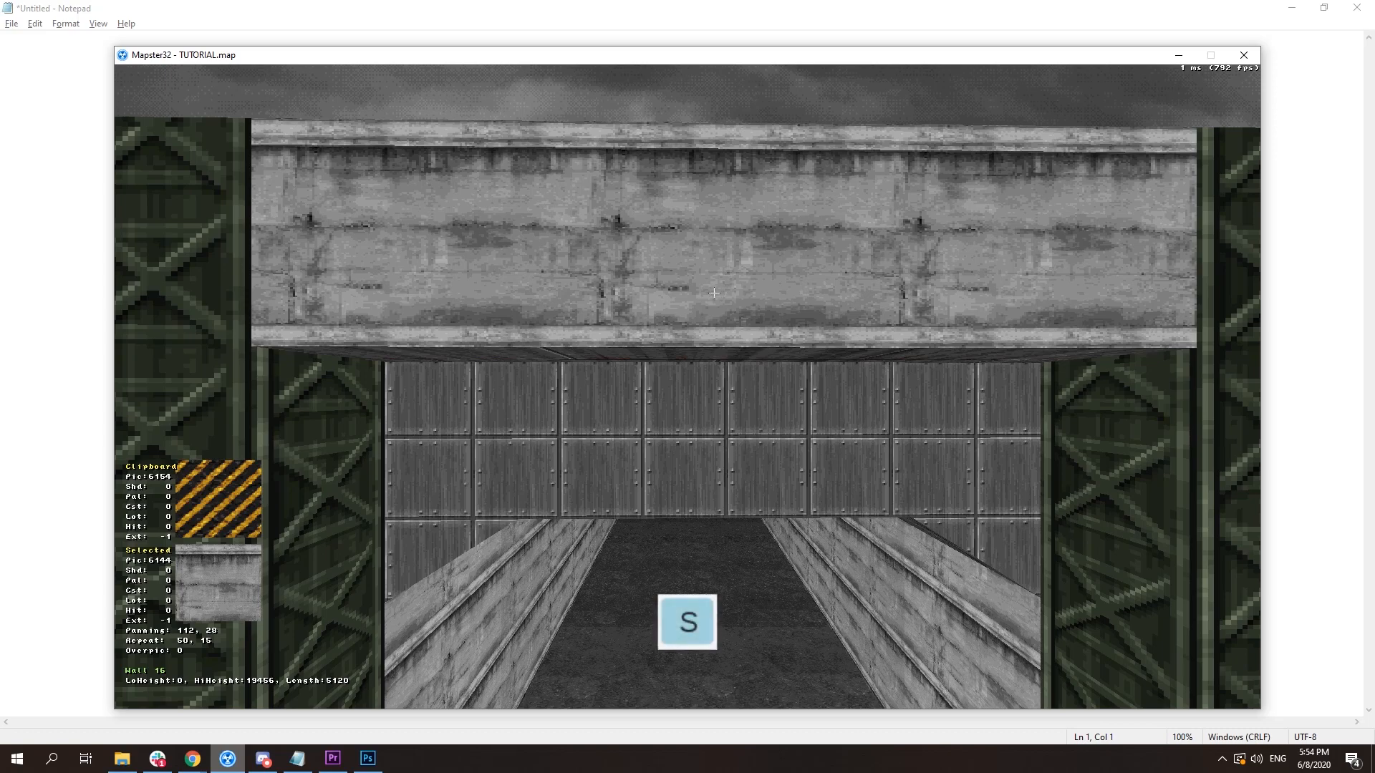
right_click_drag(741, 293, 742, 293)
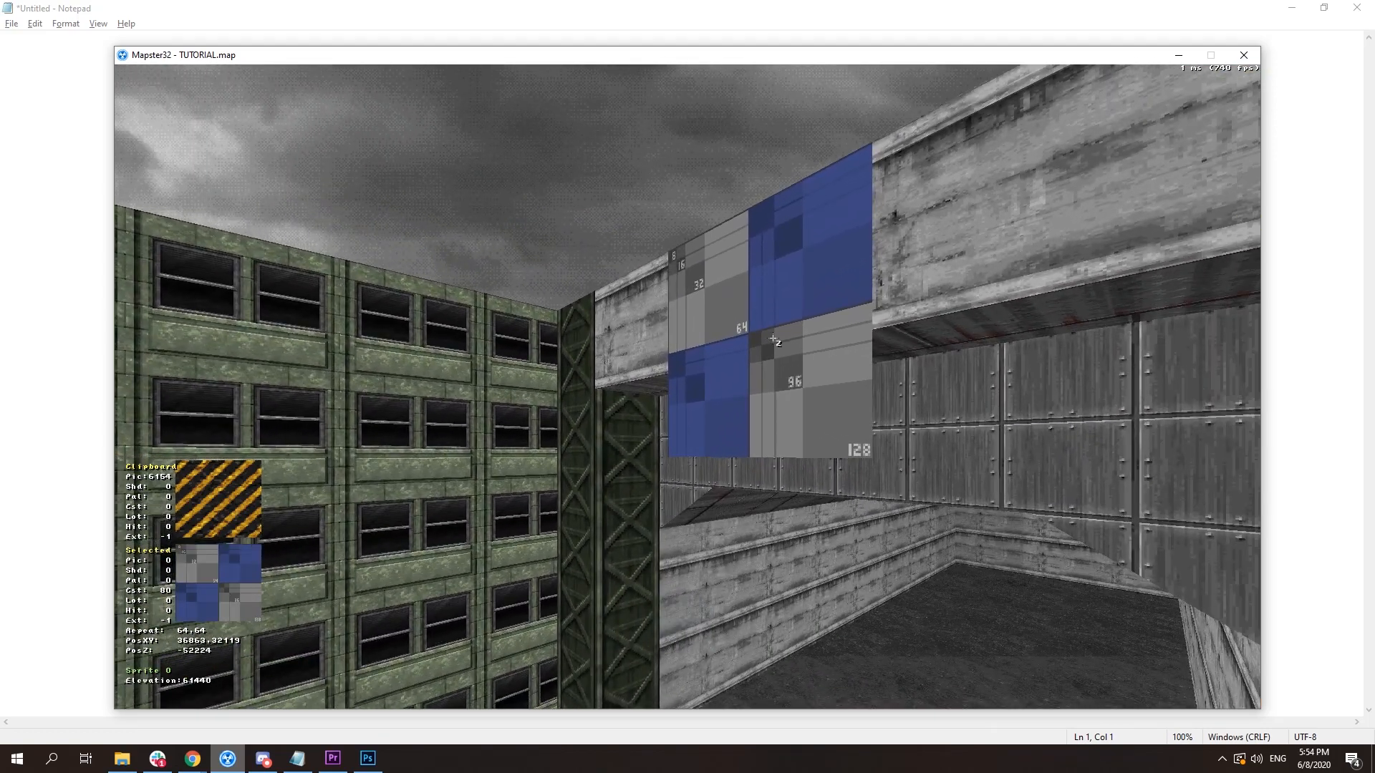
scroll(773, 339, "up", 1)
right_click_drag(773, 339, 773, 339)
left_click_drag(773, 338, 773, 338)
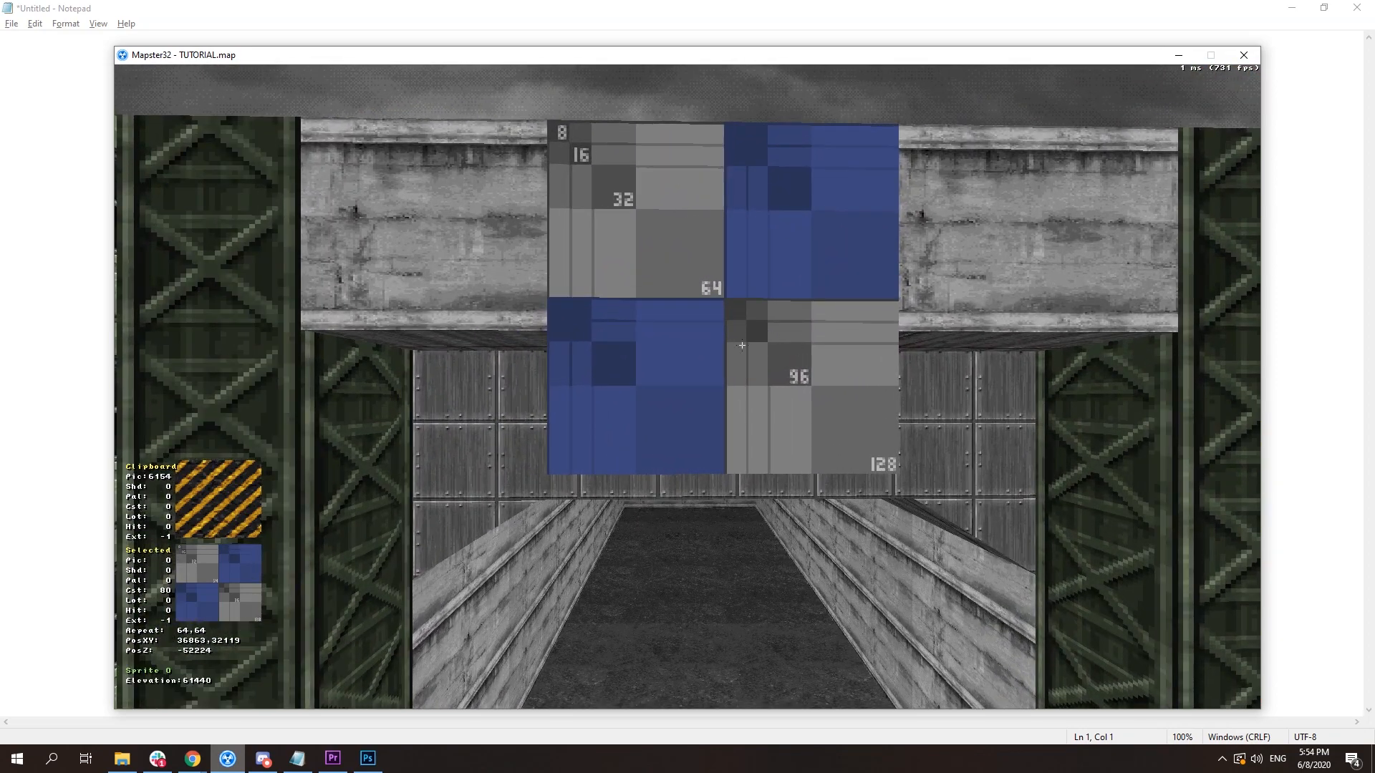
- Assign round lamp tile 8734 to the sprite and raise it to z -70656 on the concrete lintel
key("v")
scroll(137, 87, "down", 20)
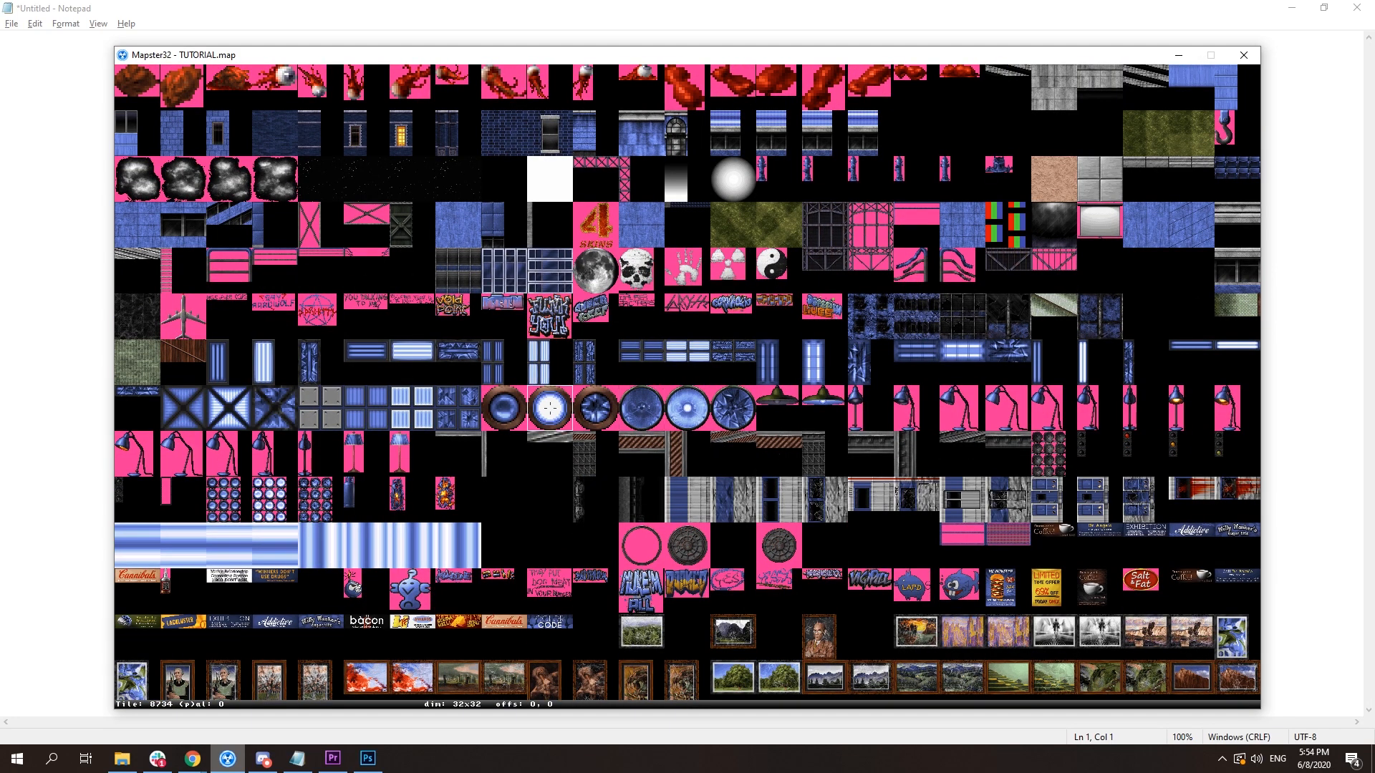
left_click(550, 409)
right_click_drag(639, 356, 641, 358)
scroll(699, 332, "up", 13)
scroll(699, 332, "up", 5)
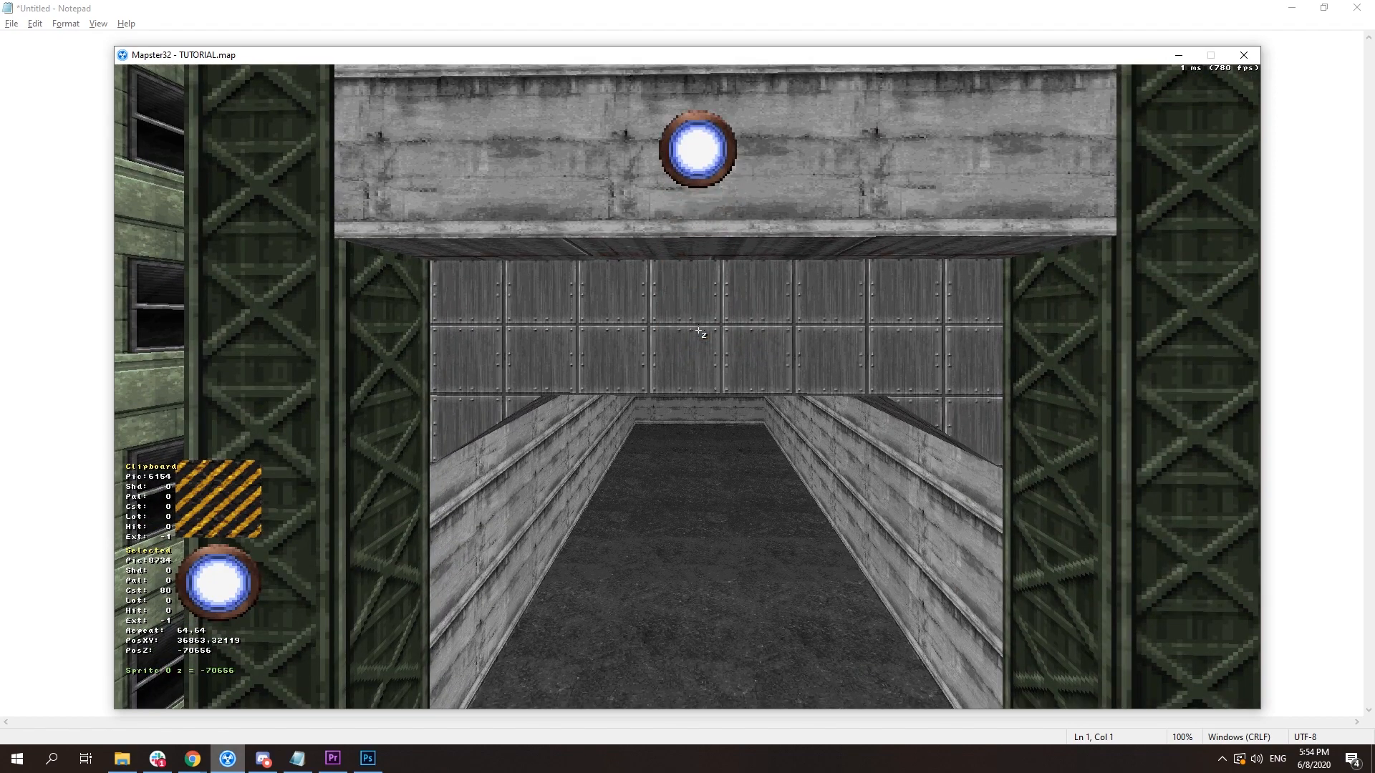
left_click_drag(697, 347, 698, 347)
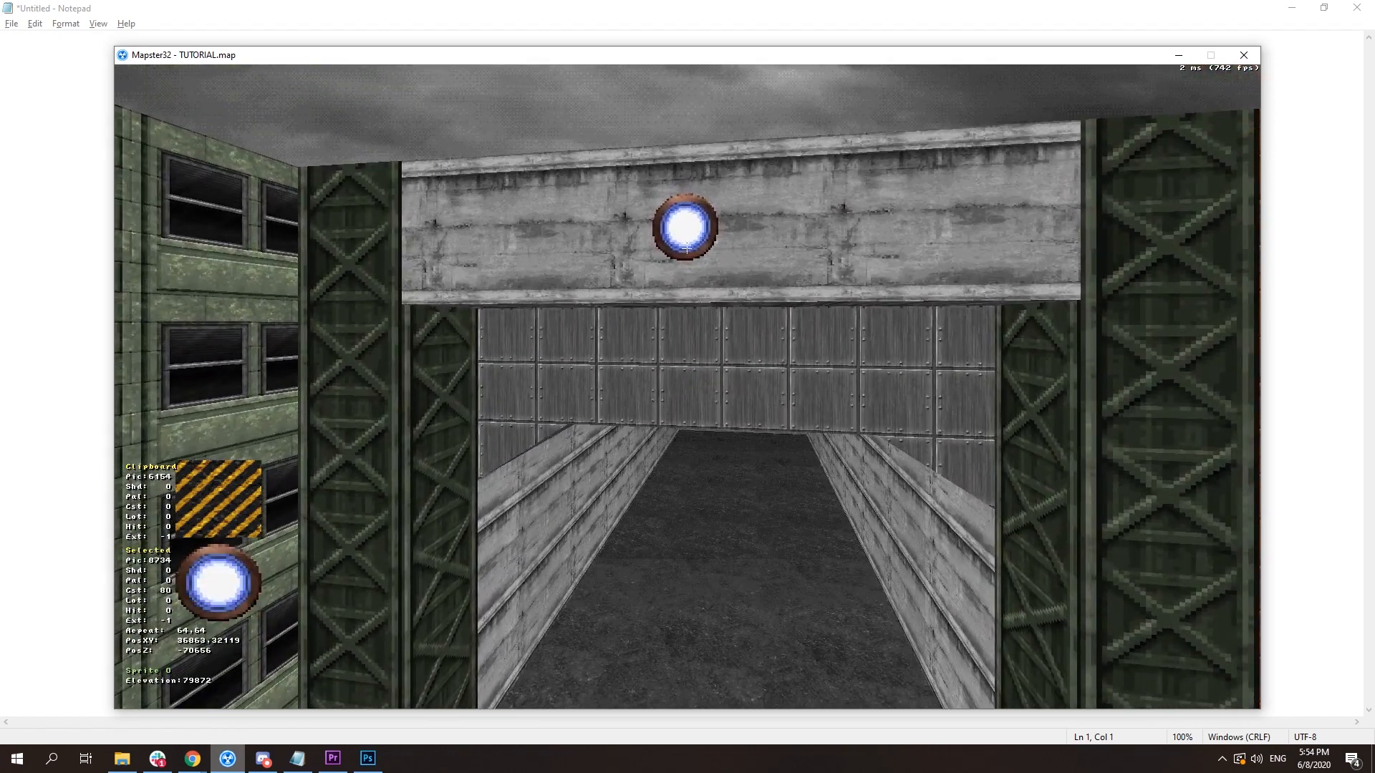
- Set the lamp sprite's palette to 14 for an orange glow
key("alt+p")
type("14")
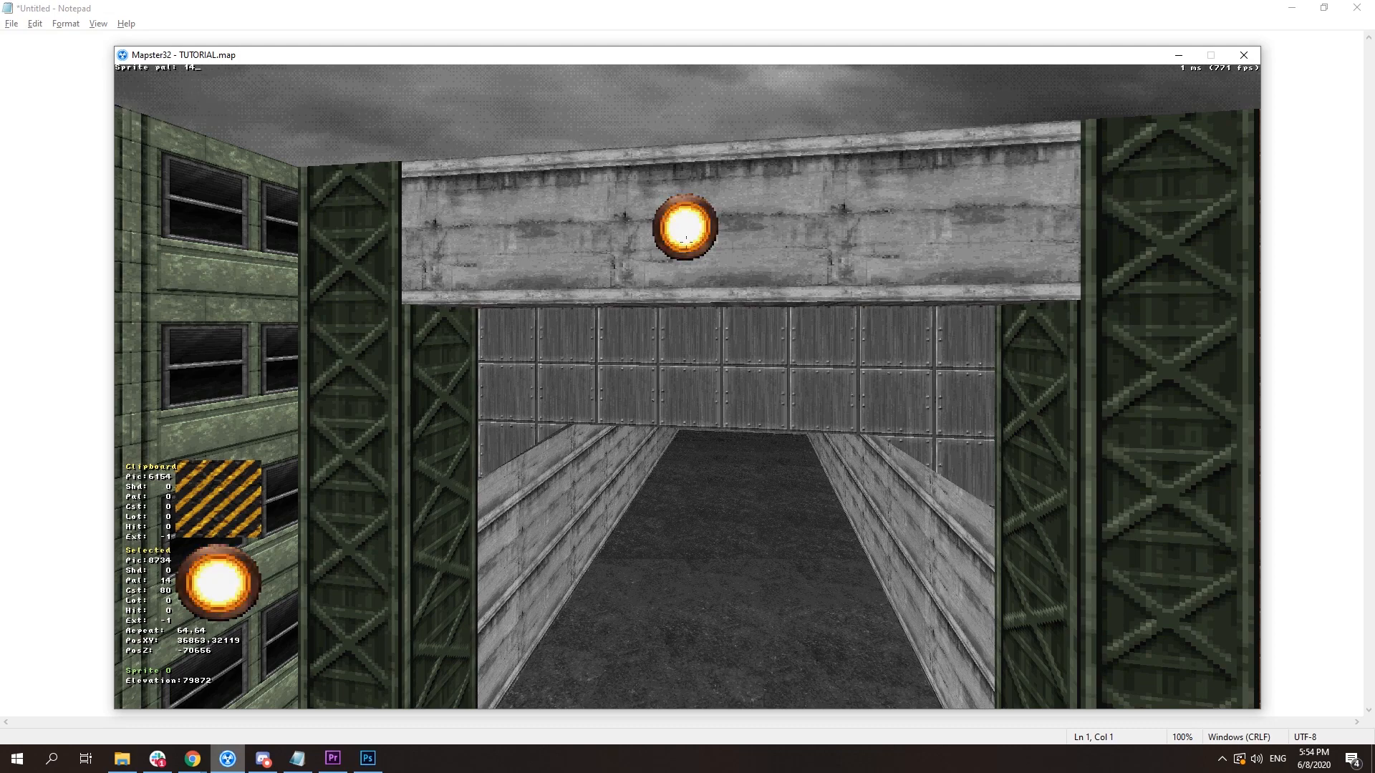
key("Down")
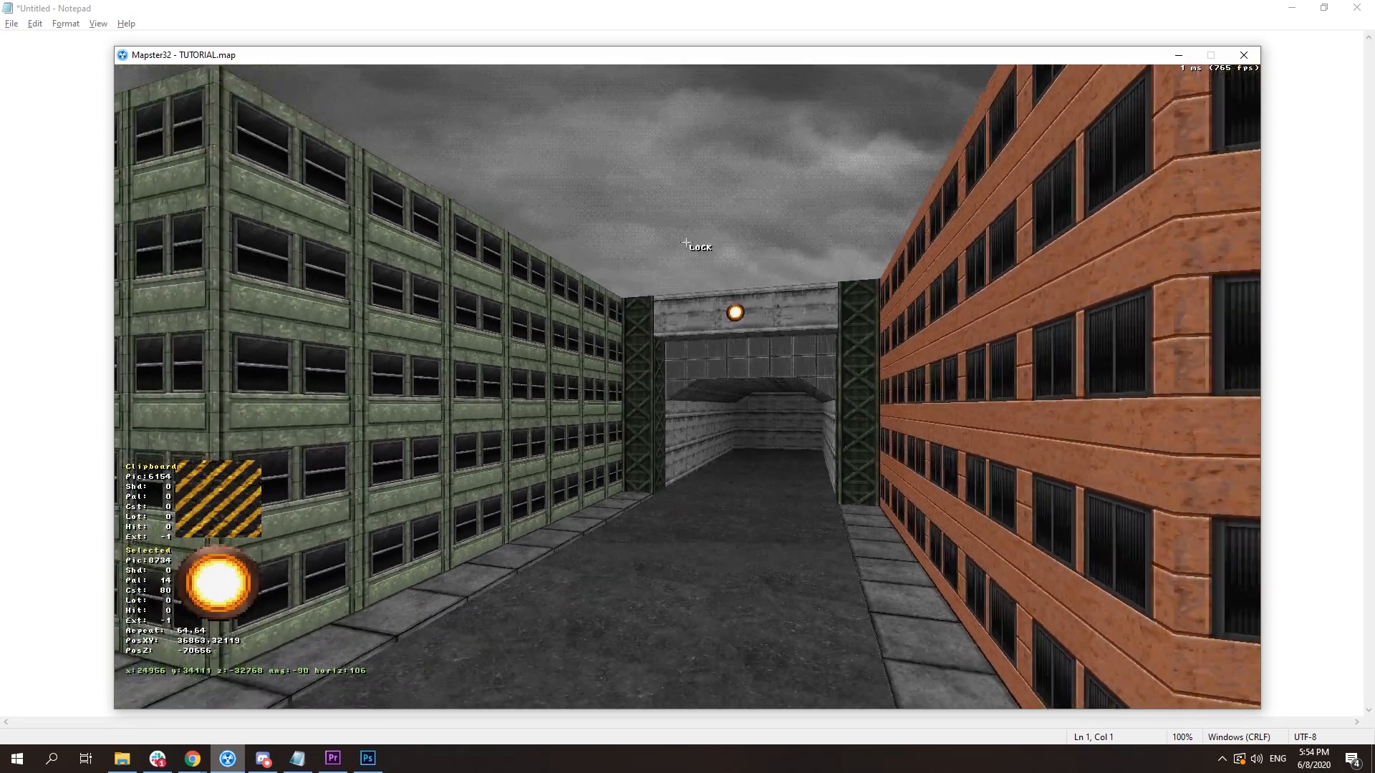
right_click_drag(685, 243, 685, 242)
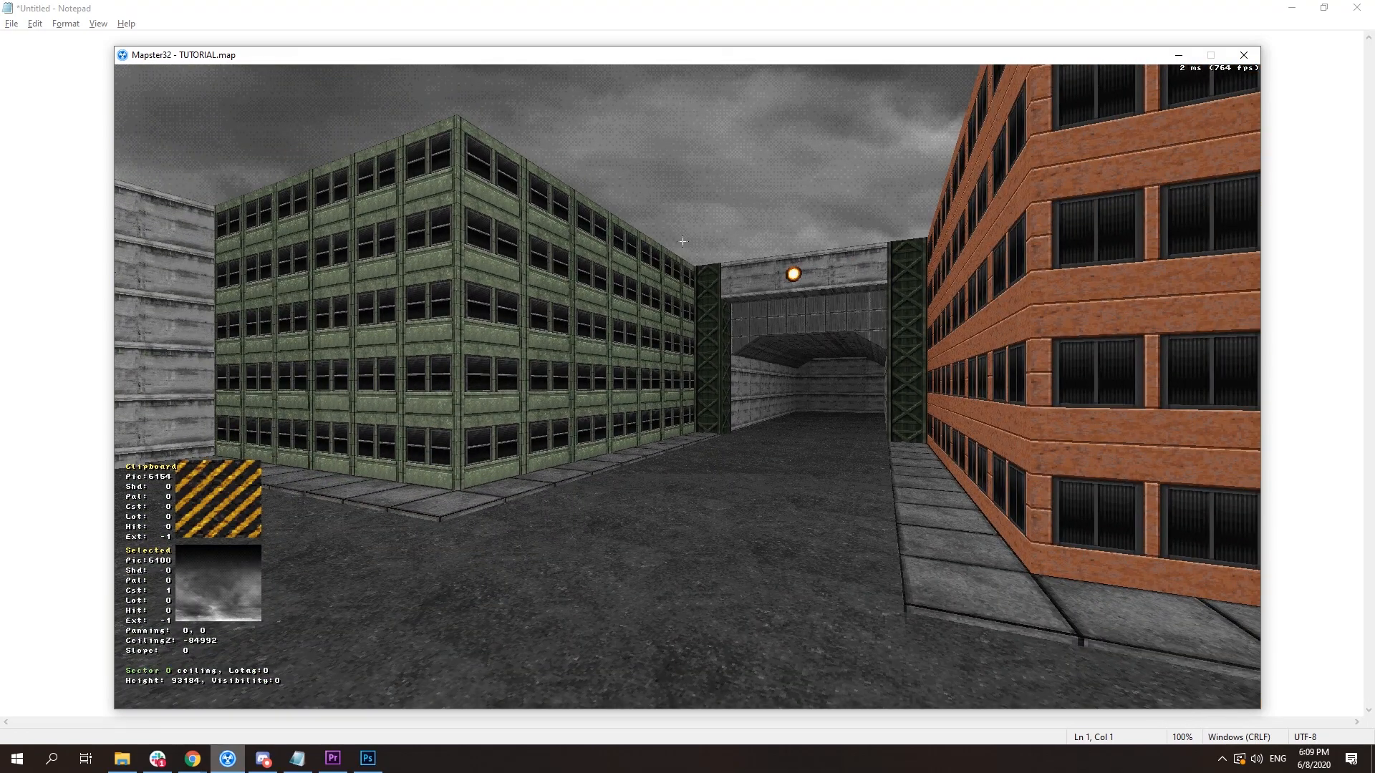
- Darken the inner tunnel's long concrete wall on the green building's side to shade 6
right_click_drag(802, 287, 802, 286)
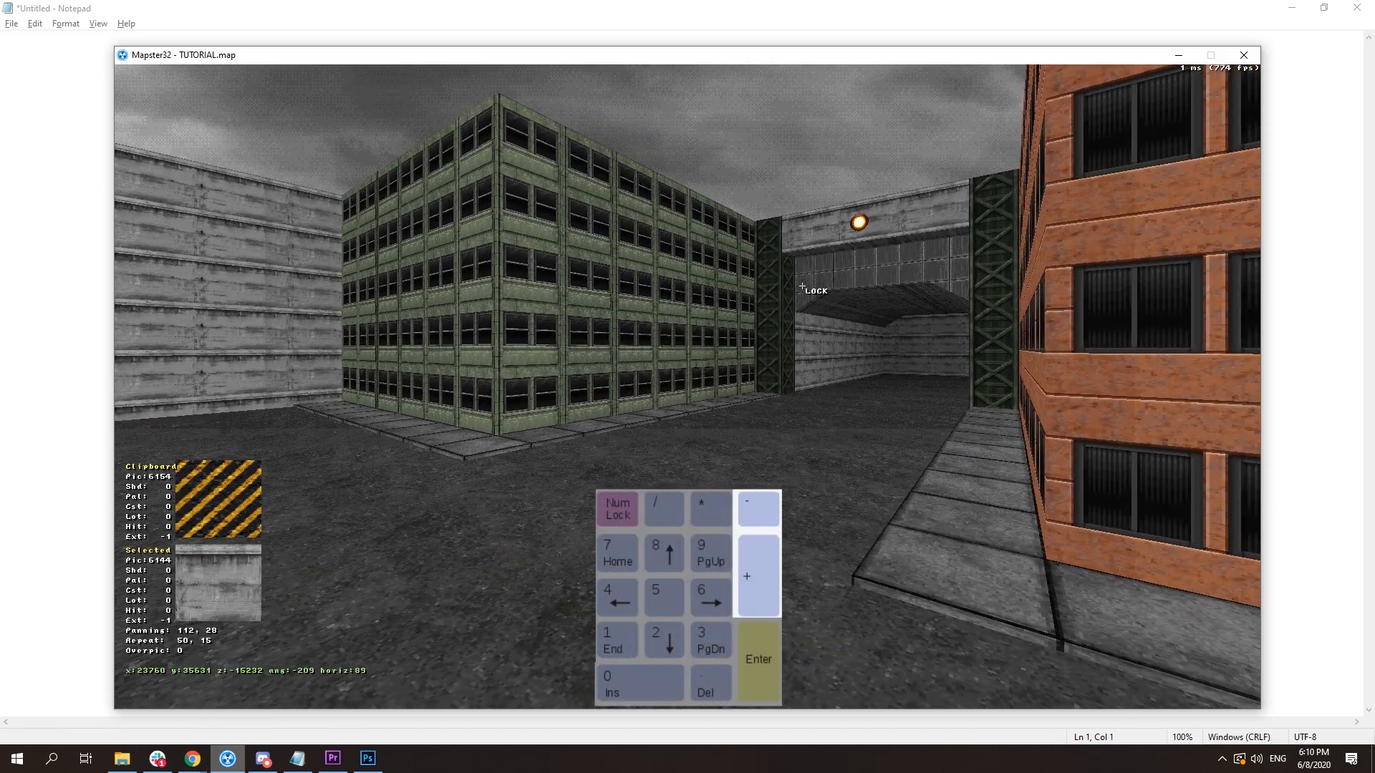
key("Up")
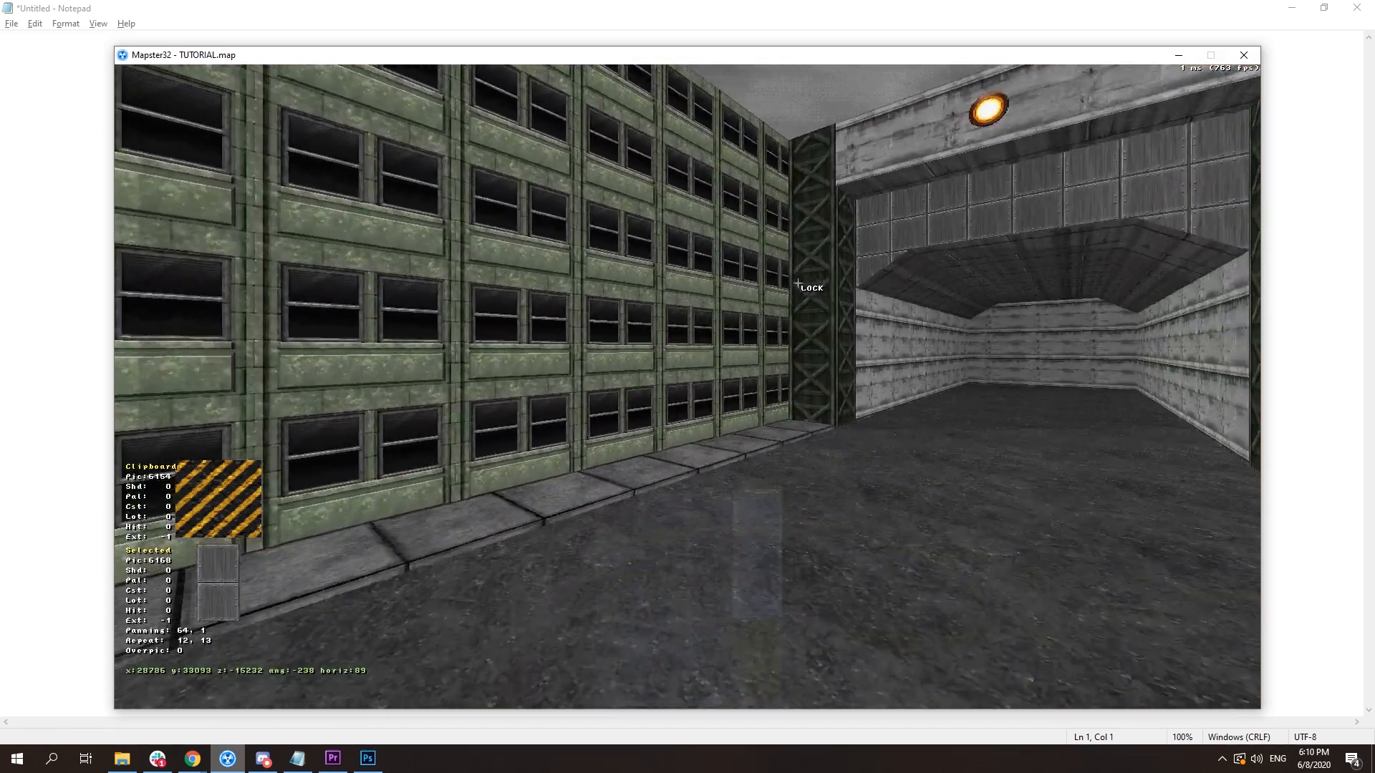
left_click_drag(798, 284, 797, 284)
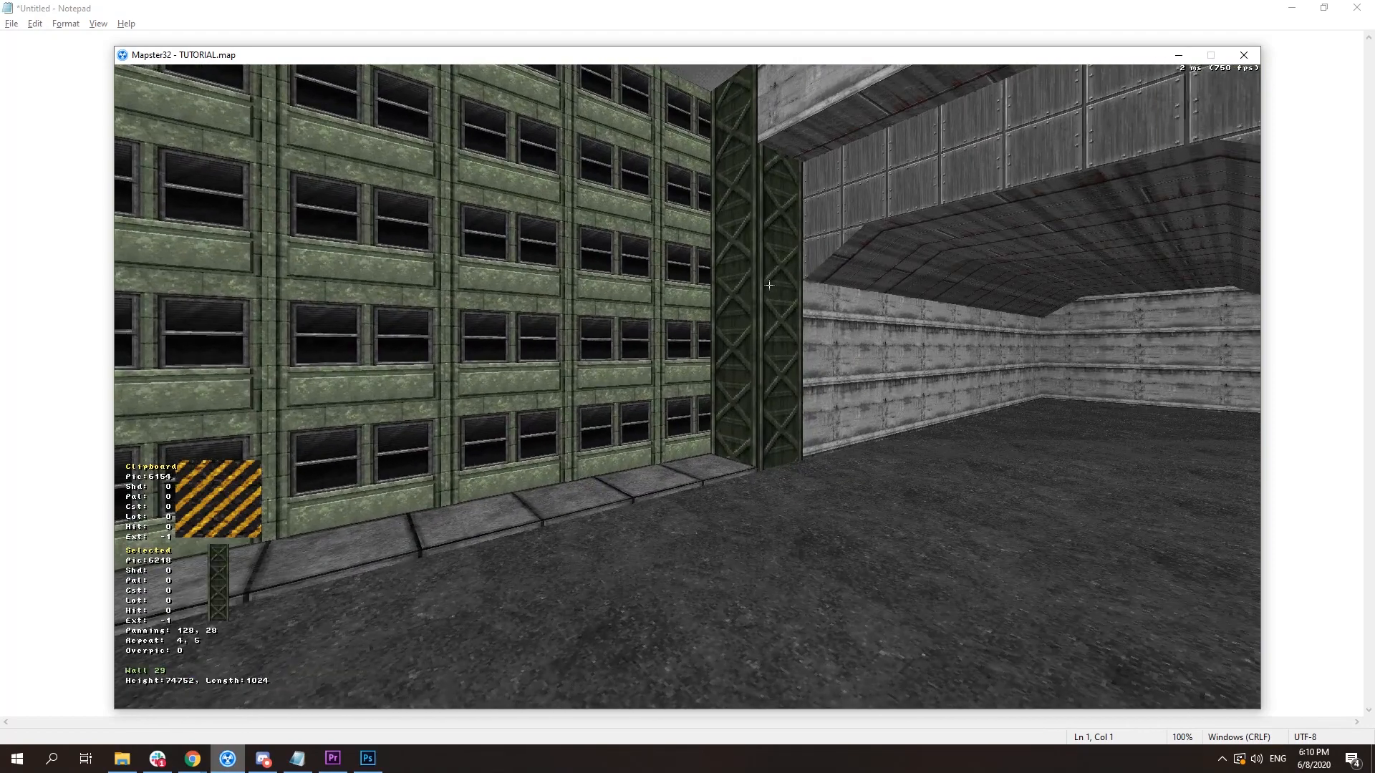
key("Up")
key("Right")
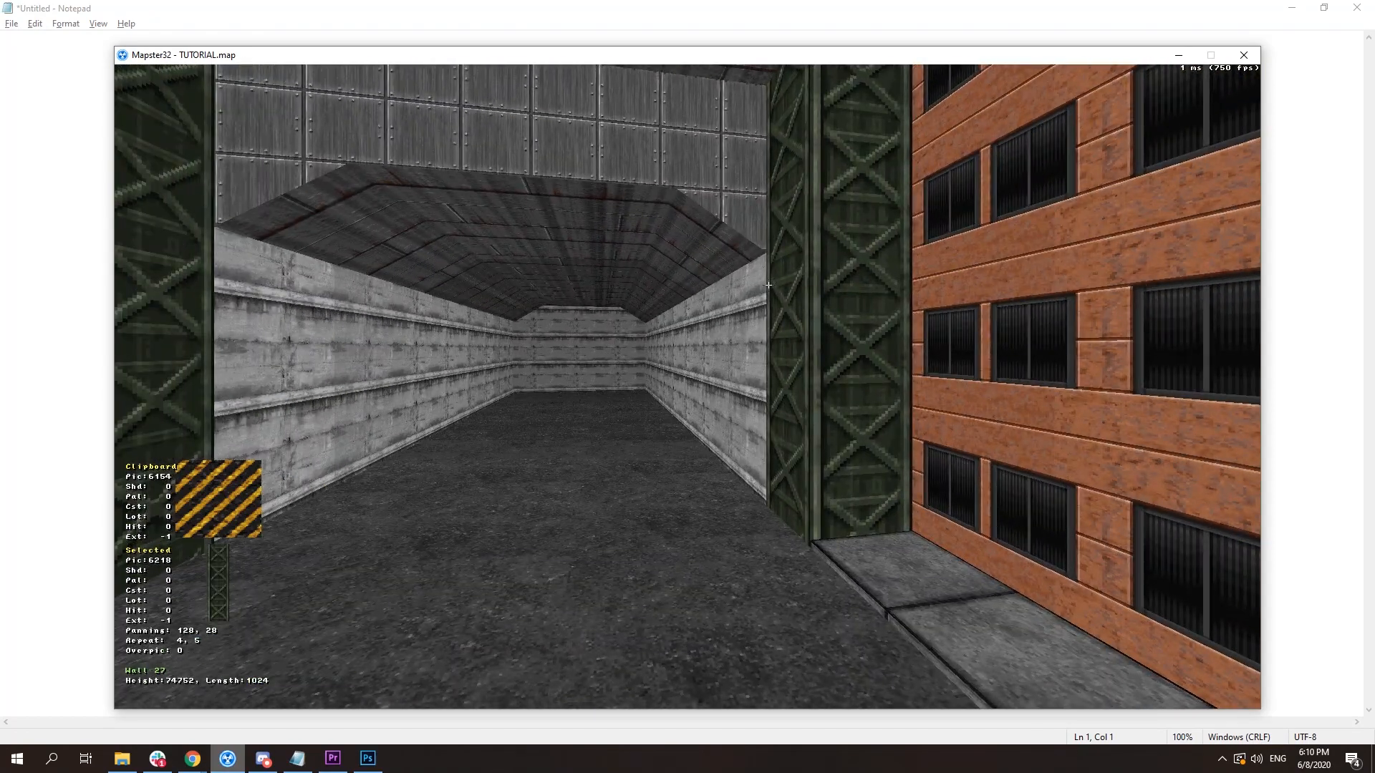
right_click_drag(782, 308, 754, 337)
key("Up")
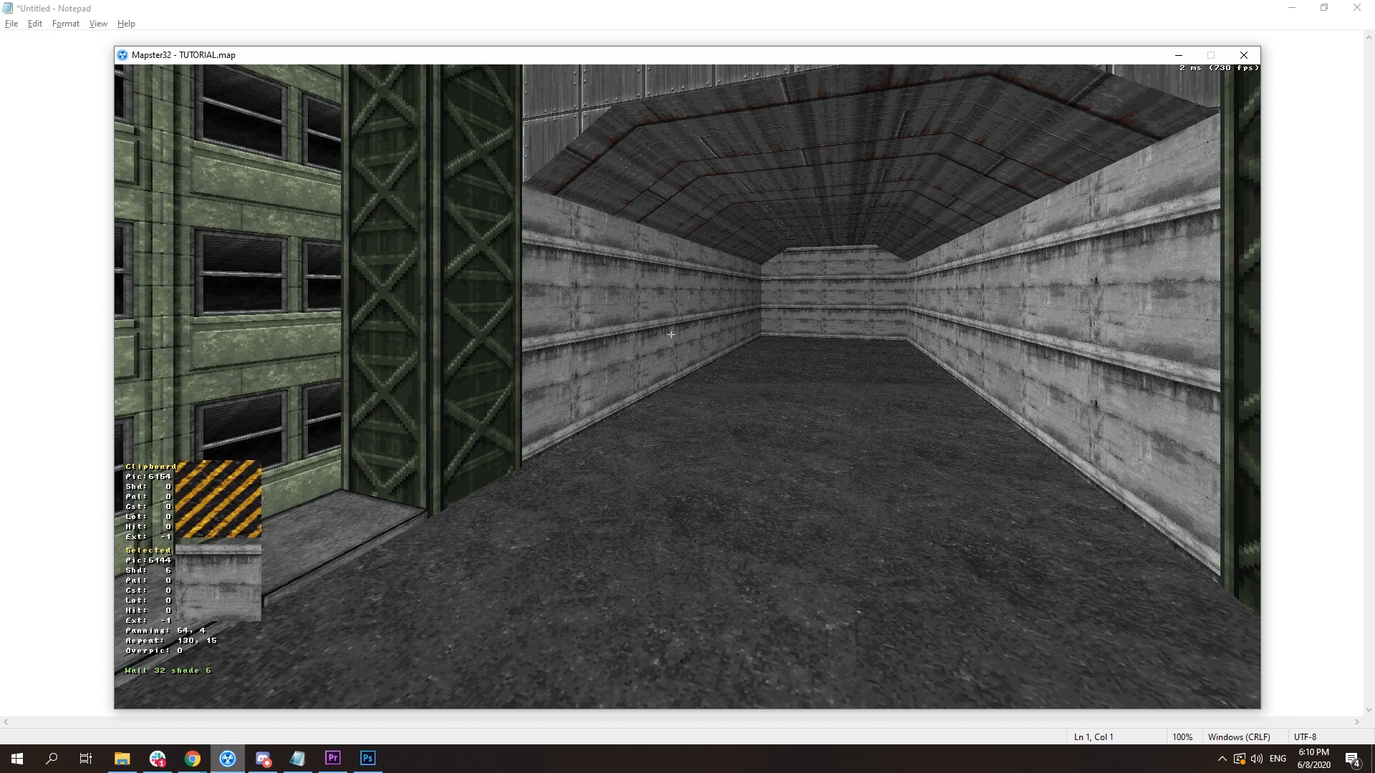
key("Up")
key("KP_Add")
key("KP_Add")
key("KP_Add")
key("KP_Add")
key("KP_Add")
- Copy shade 6 onto the remaining concrete walls of the inner tunnel, including its end wall sections
key("Right")
key("shift+Return")
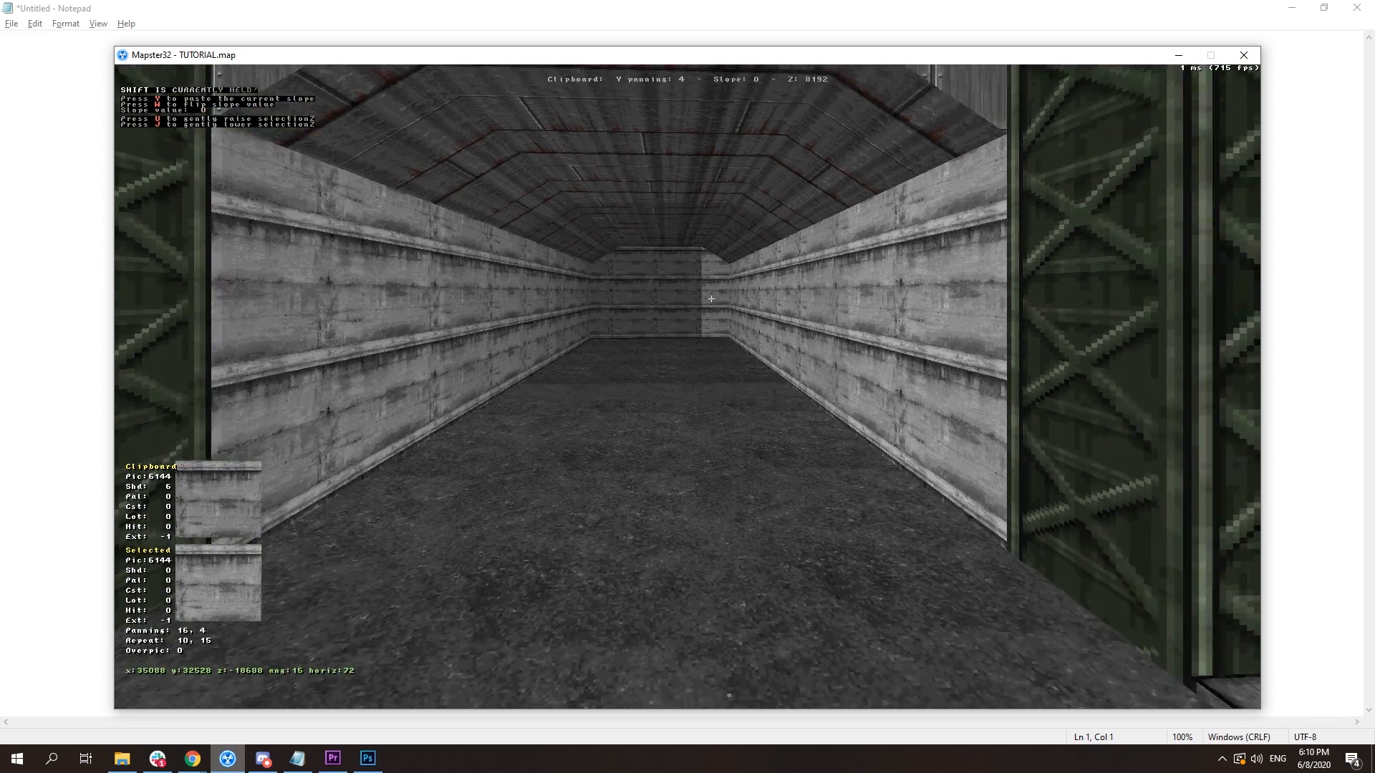
key("shift+Return")
- Set the tunnel's entrance floor to shade 3 and copy that shade onto the adjoining tunnel floor
key("Right")
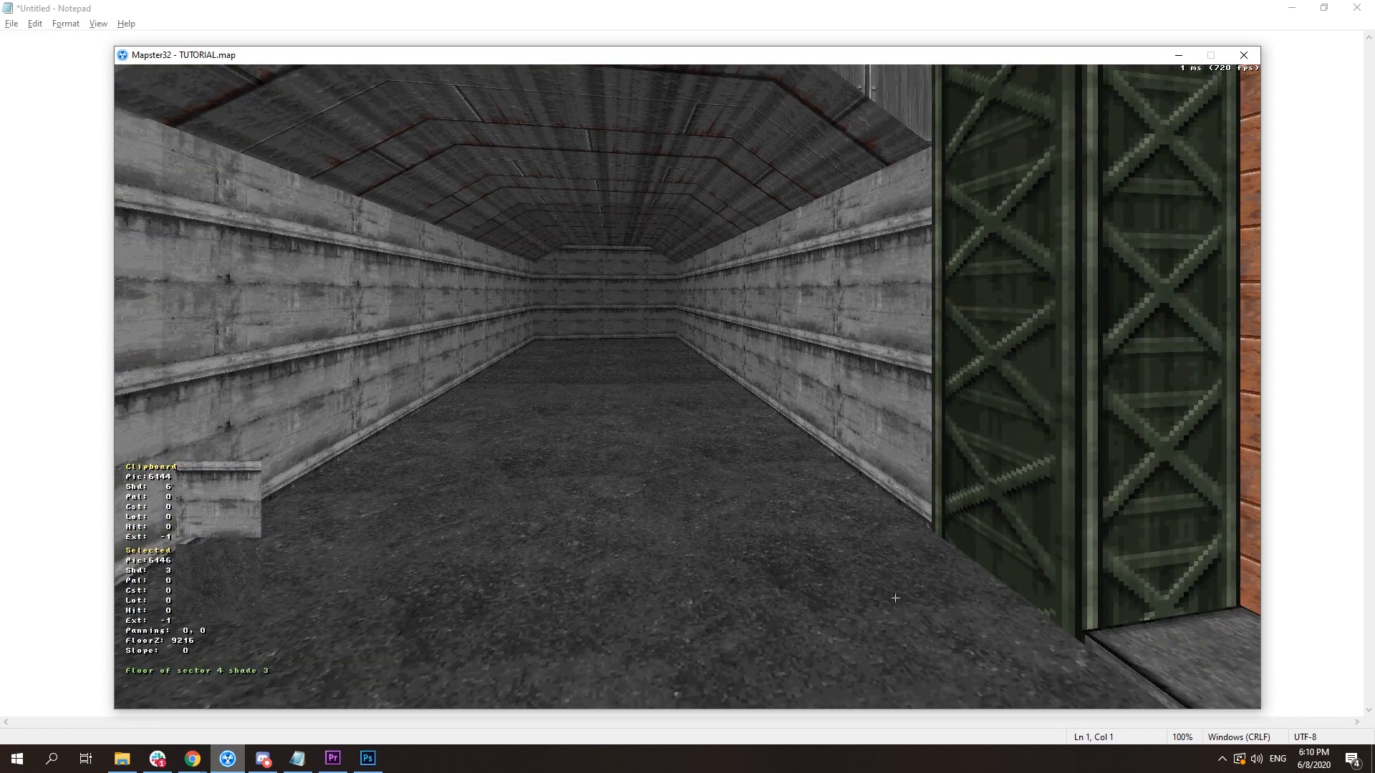
key("Tab")
key("shift+Left")
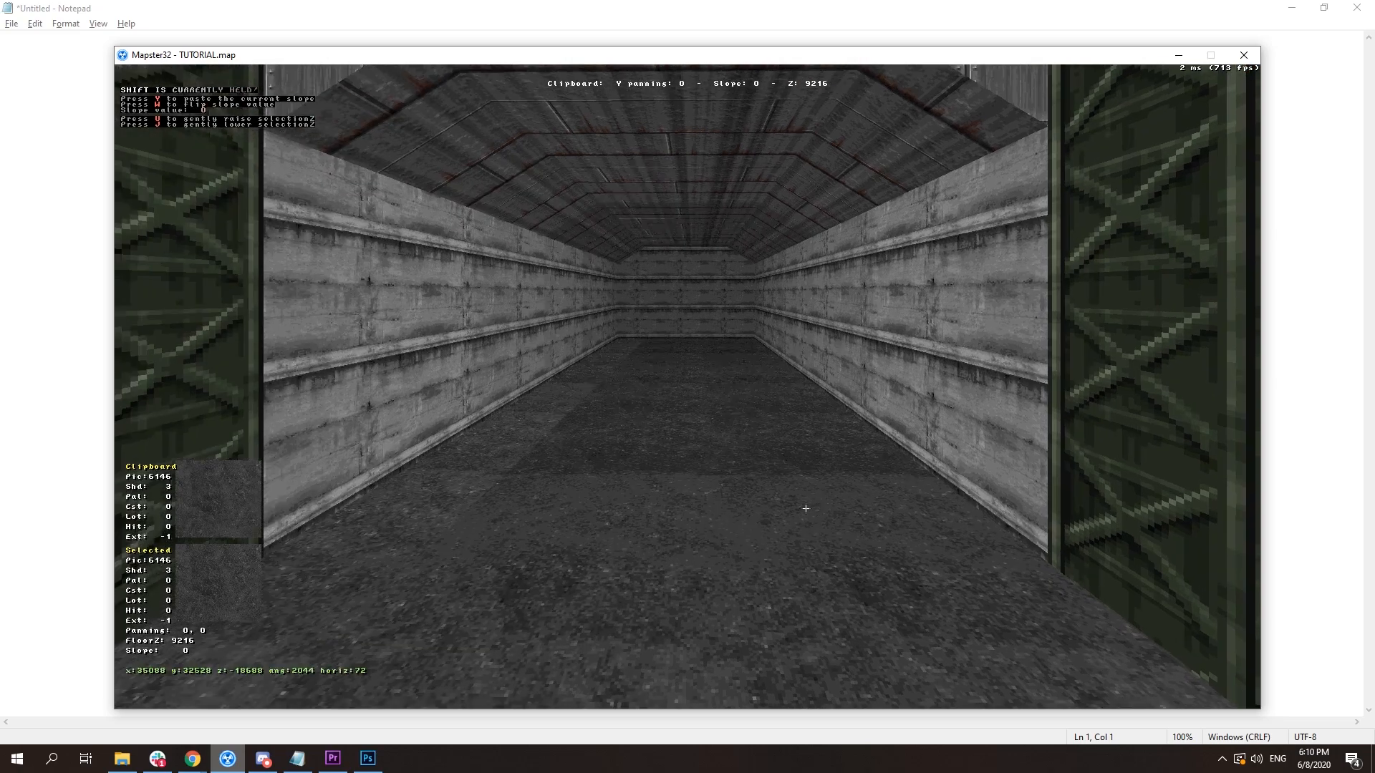
key("Down")
key("Right")
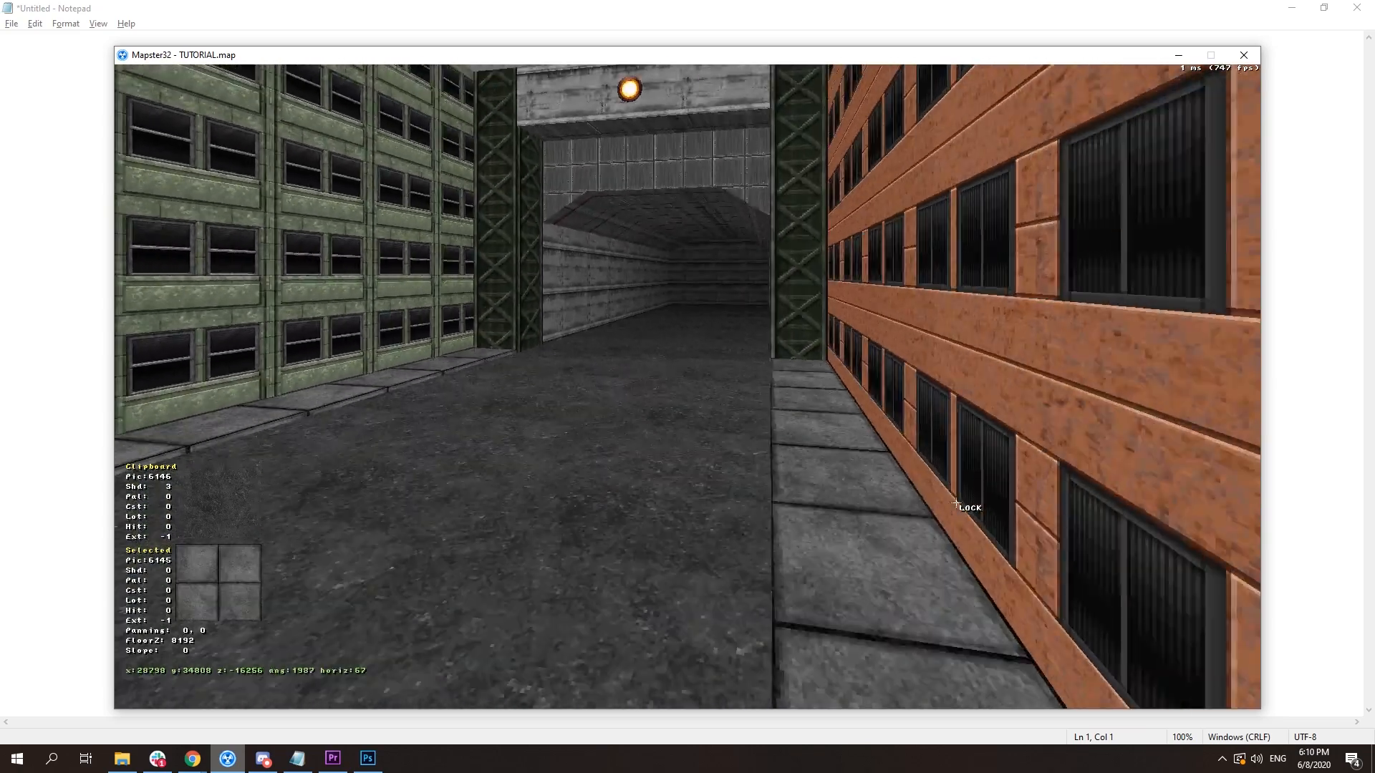
- Darken the inner tunnel's floor to shade 6 and copy that shade across its floor sections
key("Up")
key("KP_Subtract")
key("Tab")
key("shift+Return")
left_click_drag(690, 377, 690, 372)
key("Up")
key("Right")
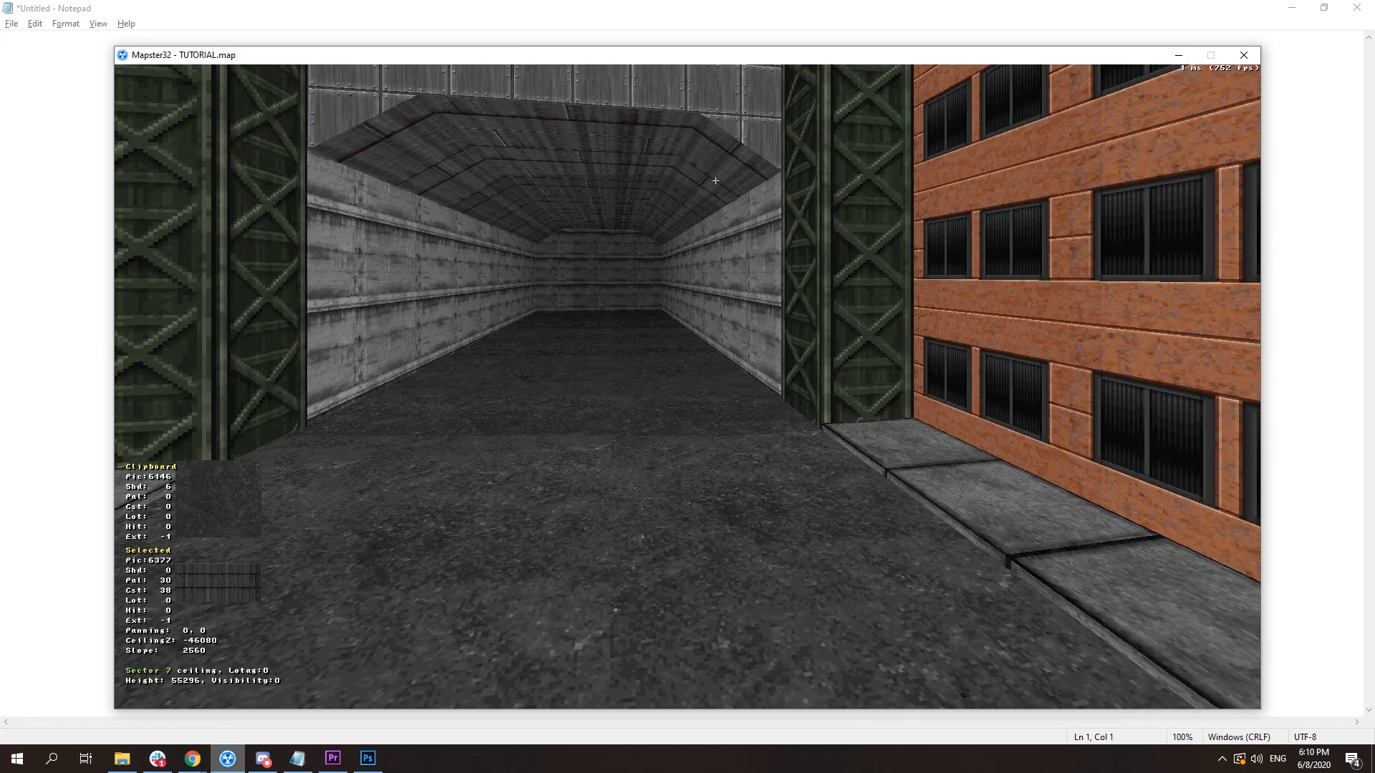
- Darken the green building's wall facing the side street away from the tunnel to shade 14
key("Down")
key("Left")
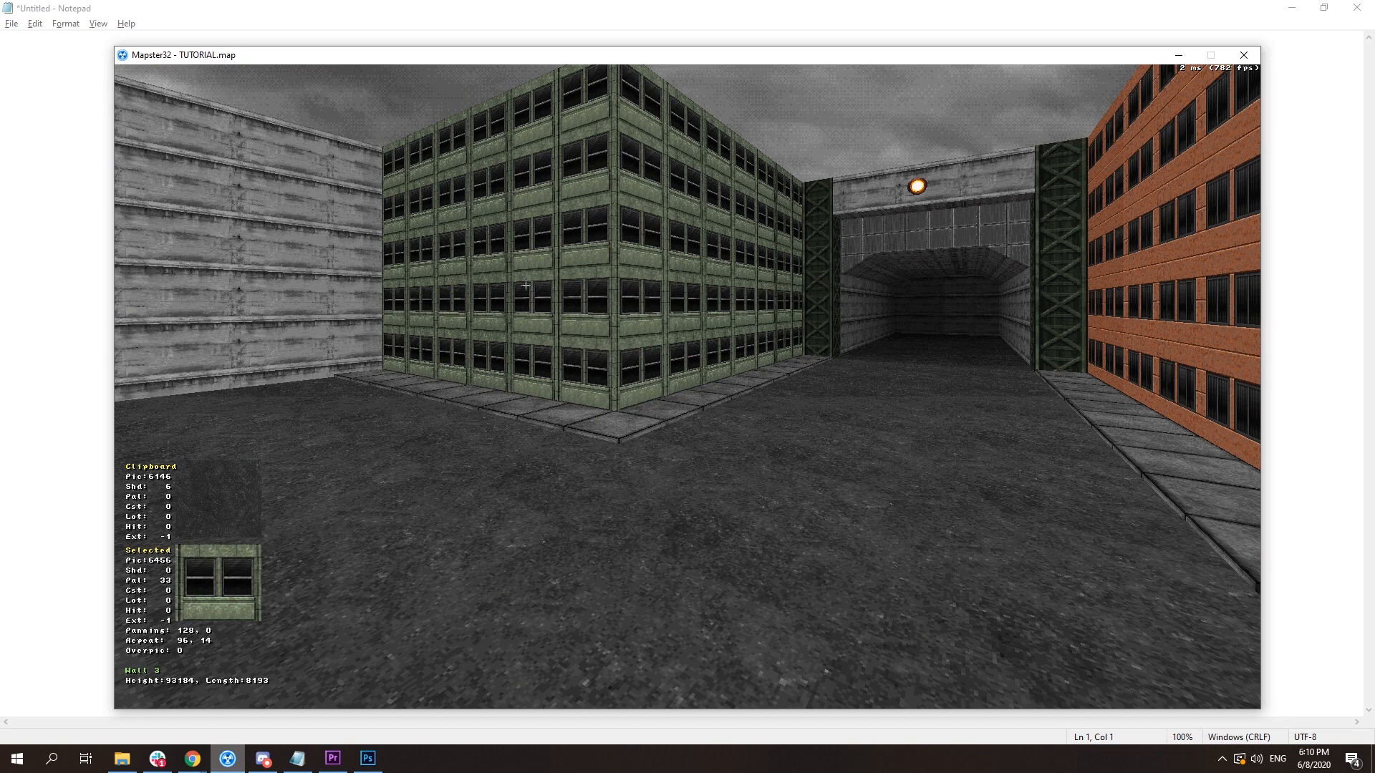
key("KP_Subtract")
key("KP_Subtract")
key("KP_Subtract")
key("KP_Subtract")
key("KP_Subtract")
key("KP_Subtract")
key("KP_Subtract")
key("KP_Subtract")
key("KP_Subtract")
key("KP_Subtract")
key("KP_Subtract")
key("KP_Subtract")
key("KP_Subtract")
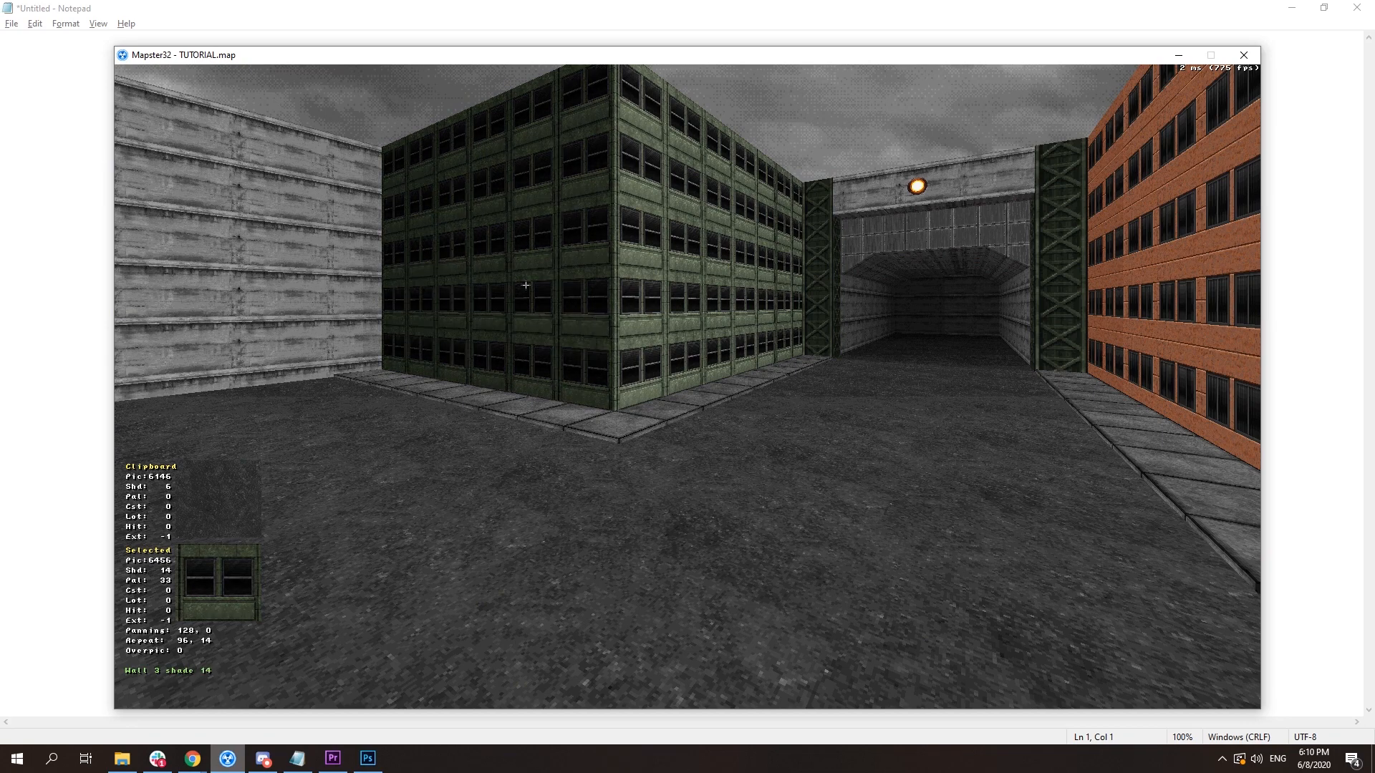
- Darken the side-street wall of the orange building beside the tunnel to shade 14
key("Right")
key("KP_Subtract")
key("KP_Subtract")
key("KP_Subtract")
key("KP_Subtract")
key("KP_Subtract")
key("KP_Subtract")
key("KP_Subtract")
key("KP_Subtract")
key("KP_Subtract")
key("KP_Subtract")
key("KP_Subtract")
key("KP_Subtract")
key("KP_Subtract")
key("KP_Subtract")
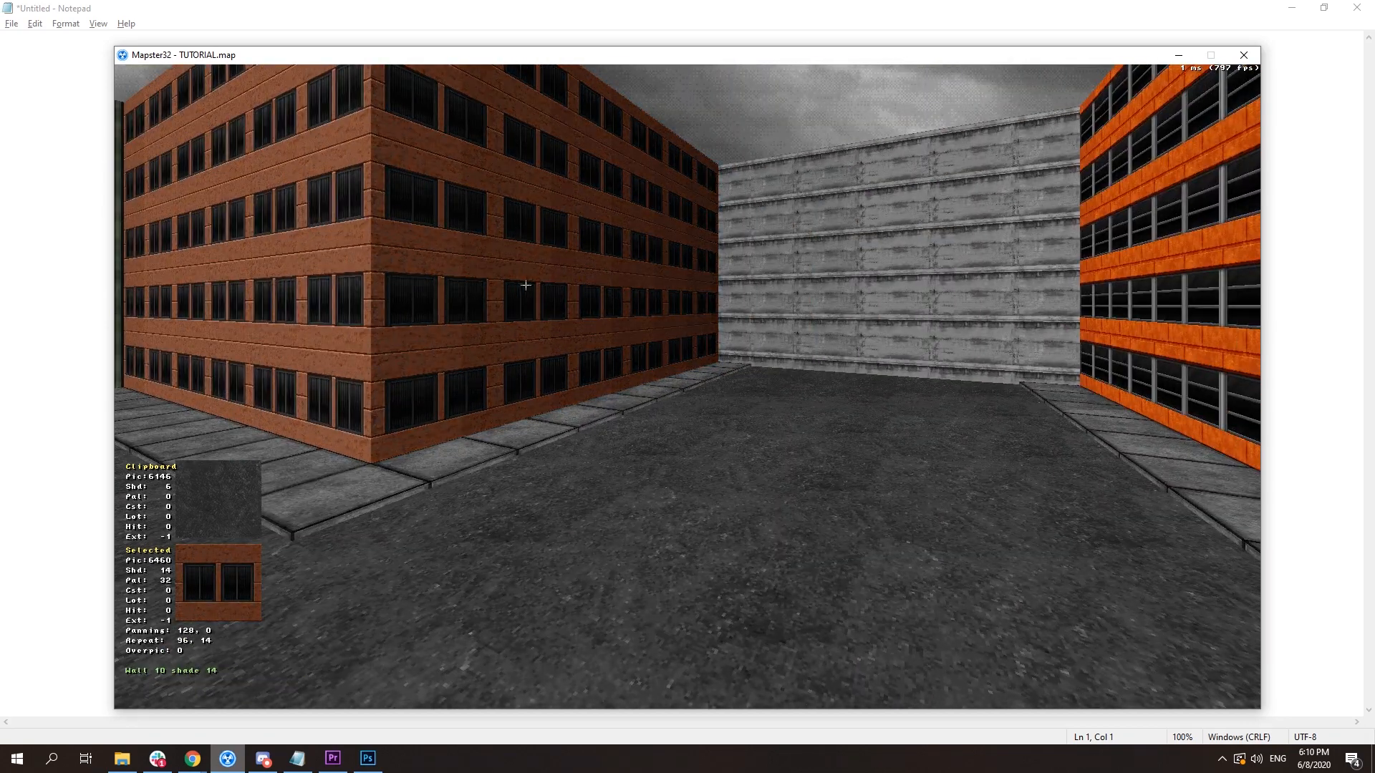
- Darken the sidewalk curb along the green building's darkened side to shade 15
key("Left")
key("Down")
key("z")
key("Up")
key("KP_Subtract")
key("KP_Subtract")
key("KP_Subtract")
key("KP_Subtract")
key("KP_Subtract")
key("KP_Subtract")
key("KP_Subtract")
key("KP_Subtract")
key("KP_Subtract")
key("Left")
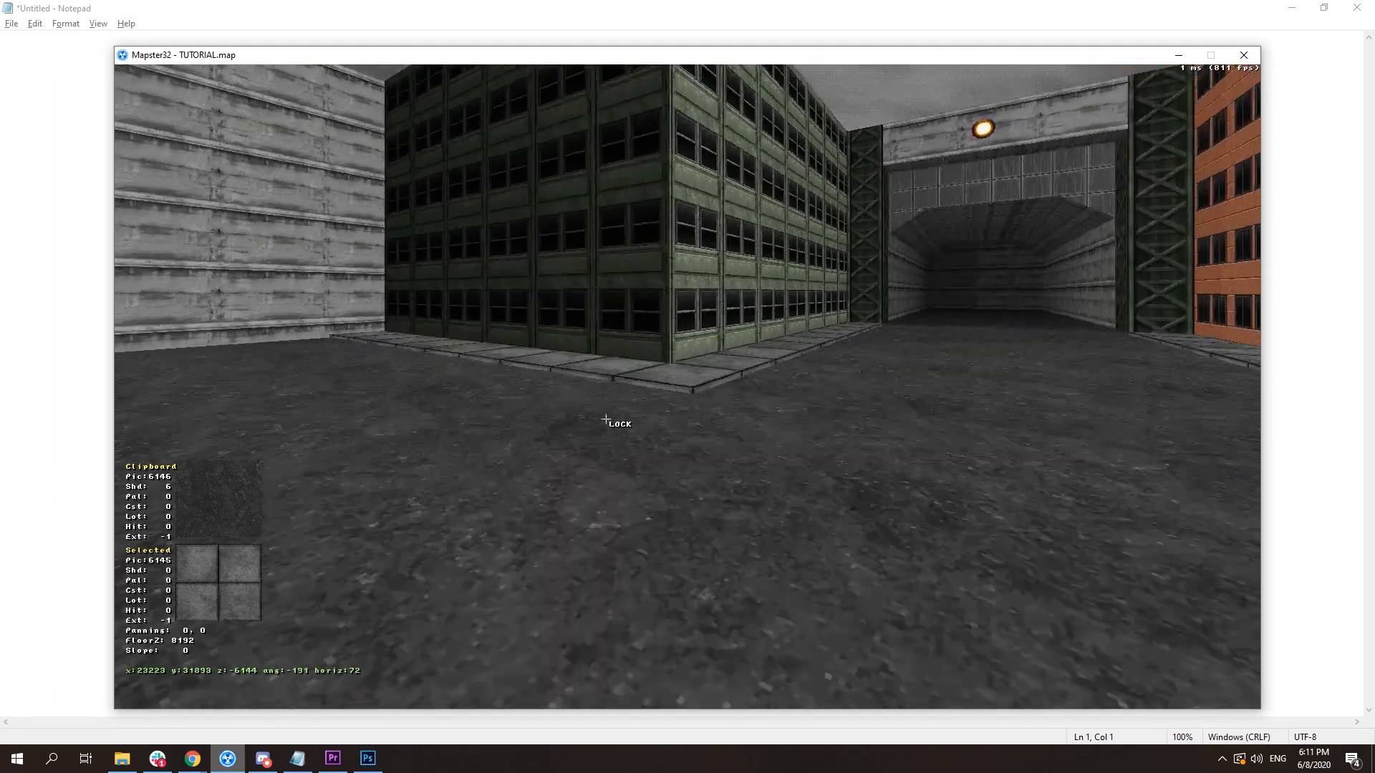
key("KP_Subtract")
key("KP_Subtract")
key("KP_Subtract")
key("KP_Subtract")
key("KP_Subtract")
key("KP_Subtract")
key("KP_Subtract")
key("KP_Subtract")
key("KP_Subtract")
key("KP_Subtract")
key("KP_Subtract")
key("KP_Subtract")
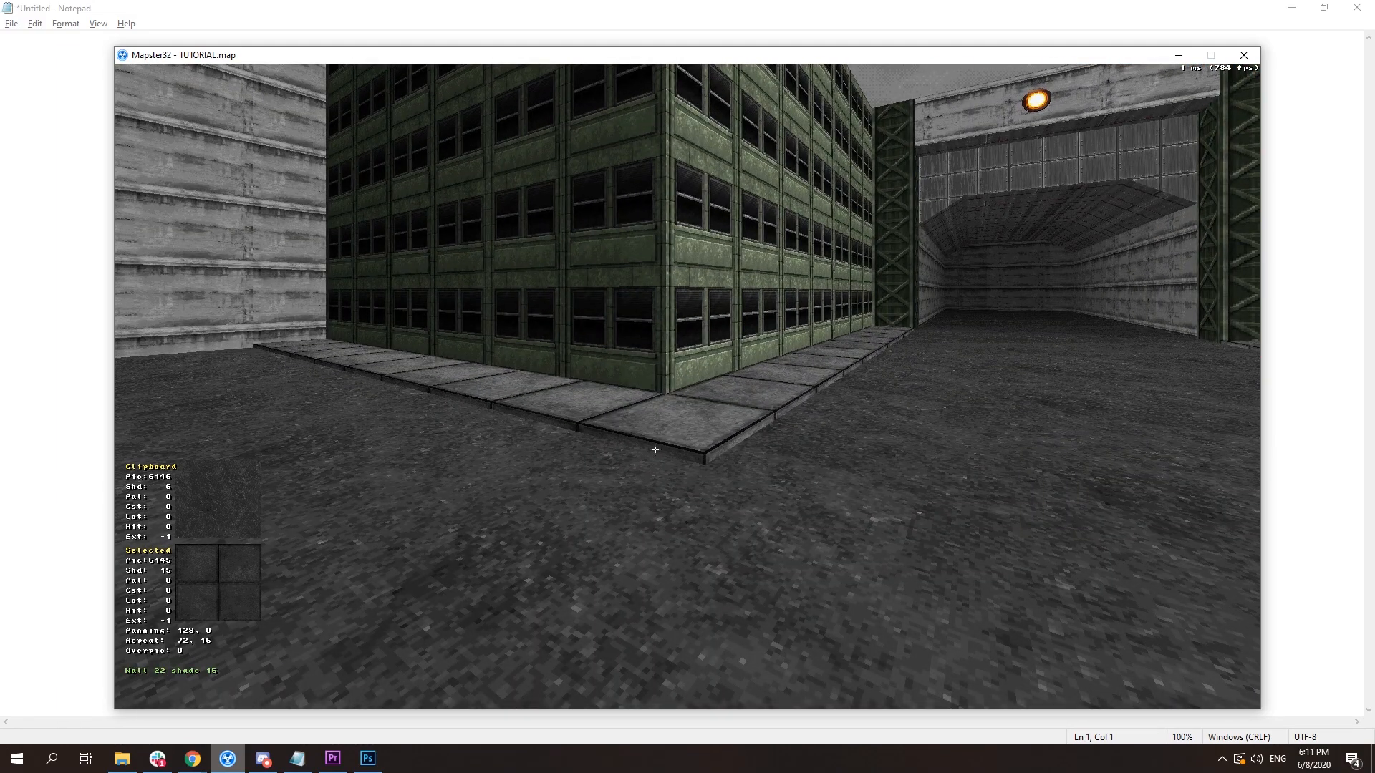
- Darken the concrete wall closing the street beside the green building to shade 15
key("Left")
key("Up")
key("KP_Subtract")
key("KP_Subtract")
key("KP_Subtract")
key("KP_Subtract")
key("KP_Subtract")
key("KP_Subtract")
key("KP_Subtract")
key("KP_Subtract")
key("KP_Subtract")
key("KP_Subtract")
key("KP_Subtract")
key("KP_Subtract")
- Copy shade 15 onto that wall's remaining sections and onto the concrete wall at the opposite end of the street
key("Tab")
key("Left")
key("Return")
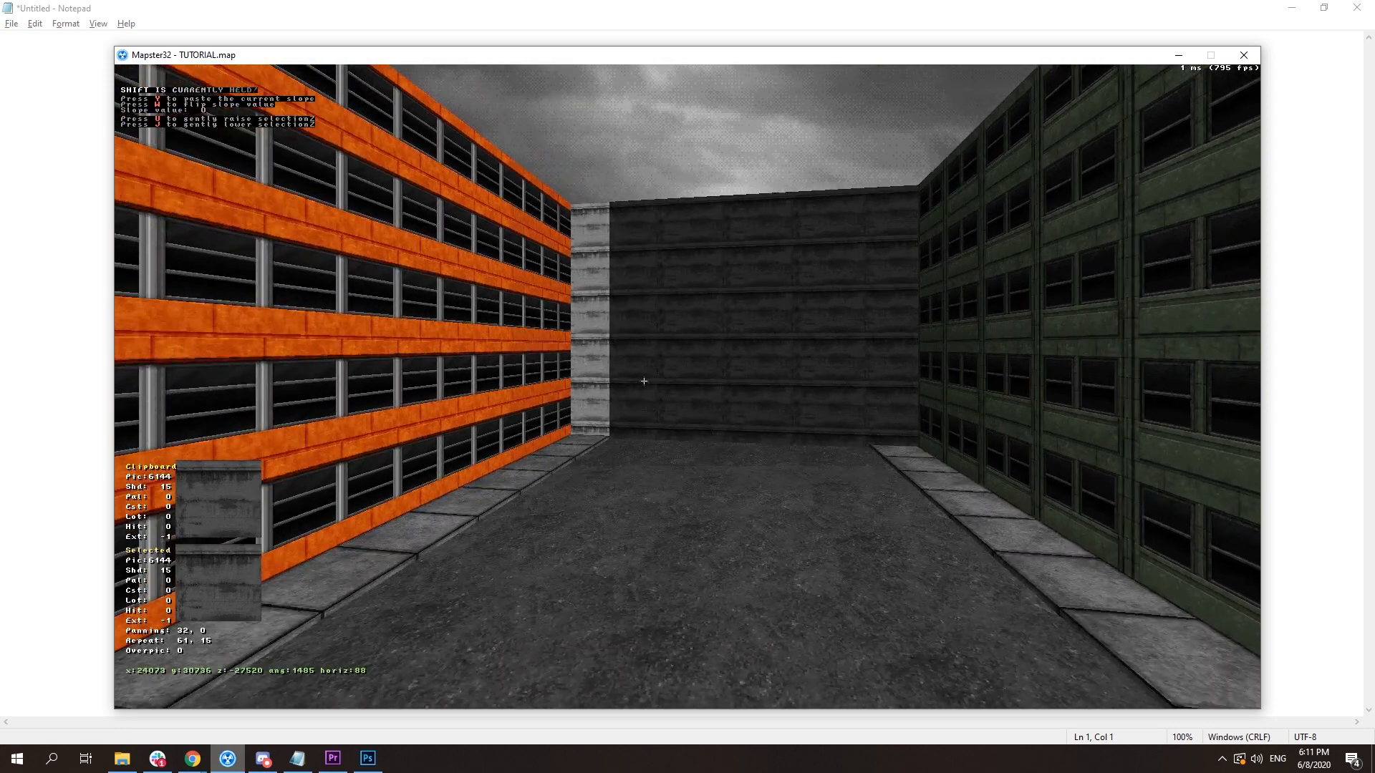
key("Return")
key("Right")
key("Right")
key("Up")
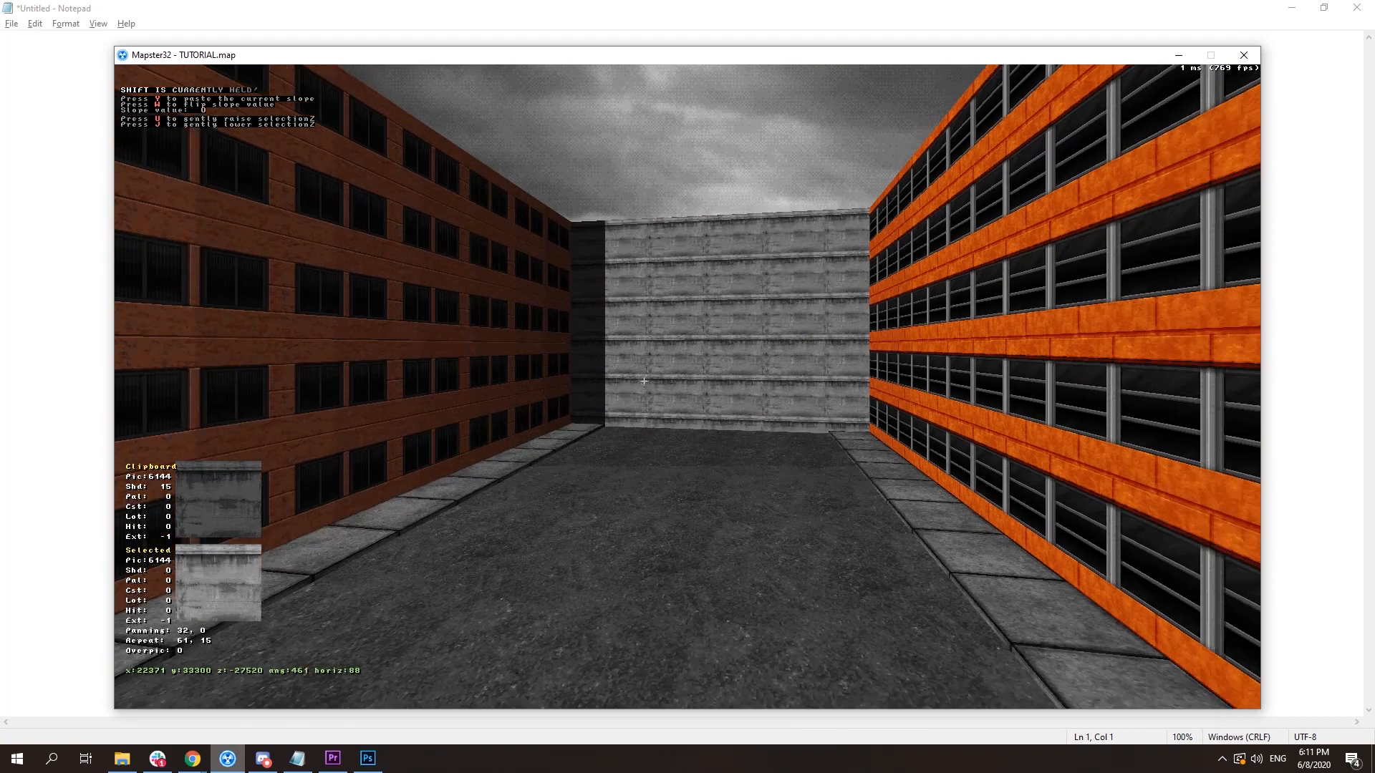
key("Left")
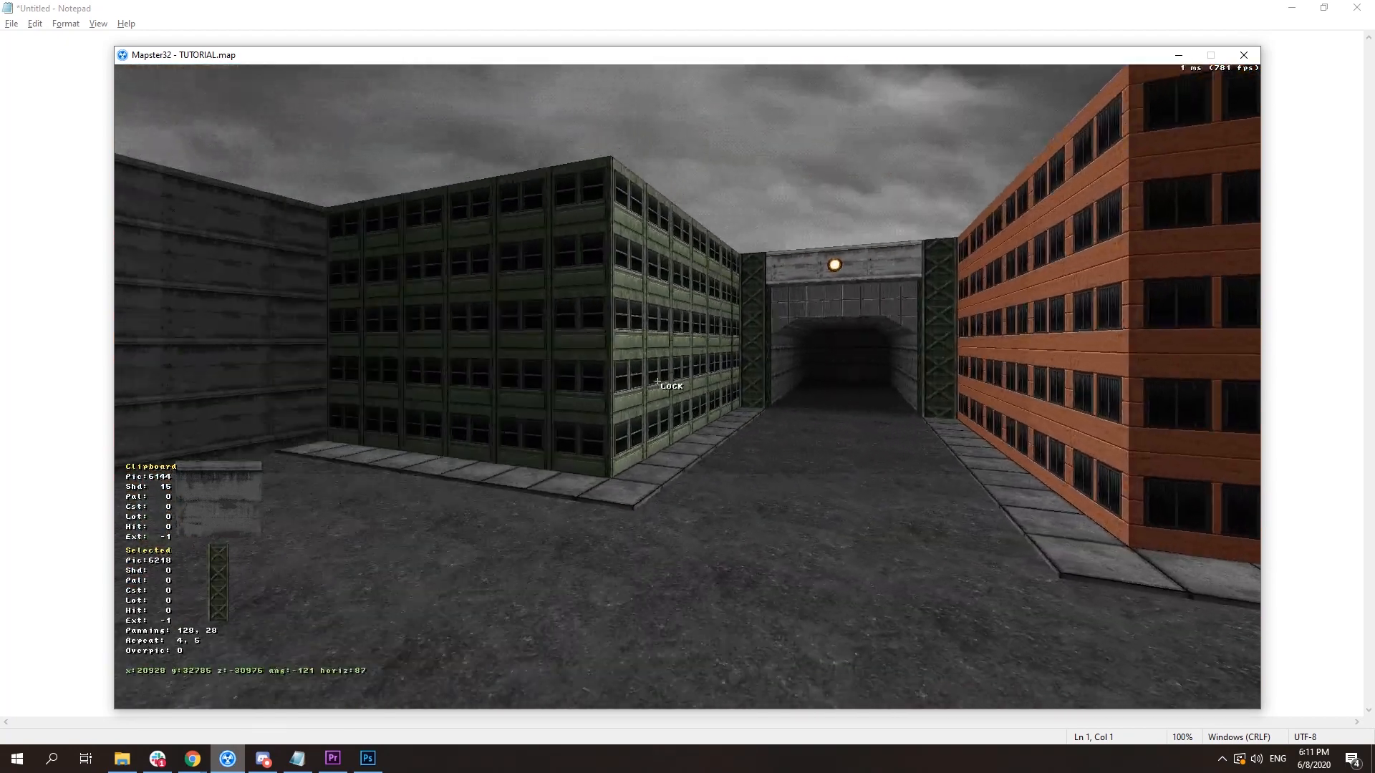
- Split the street and both sidewalks diagonally from the green building's street corner to the opposite outer wall in the 2D map
key("Up")
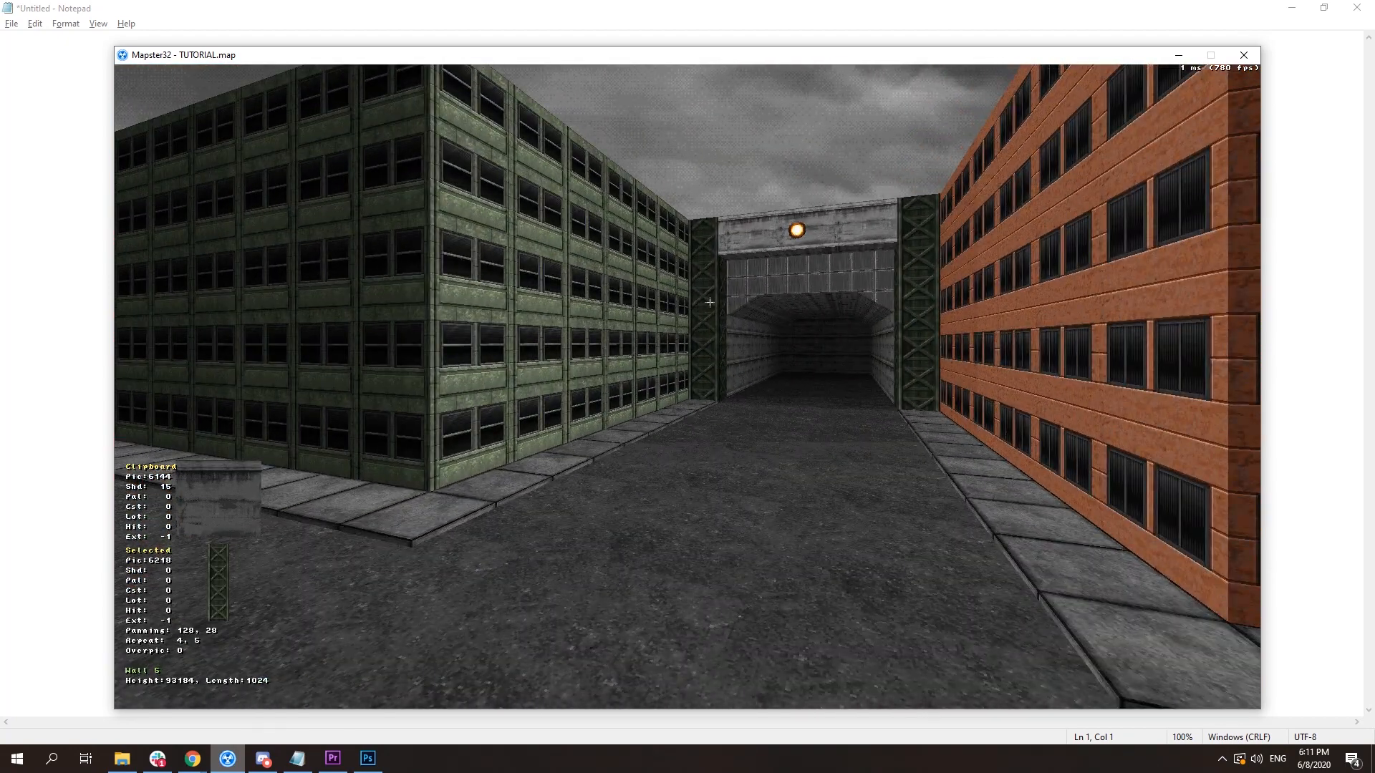
key("Right")
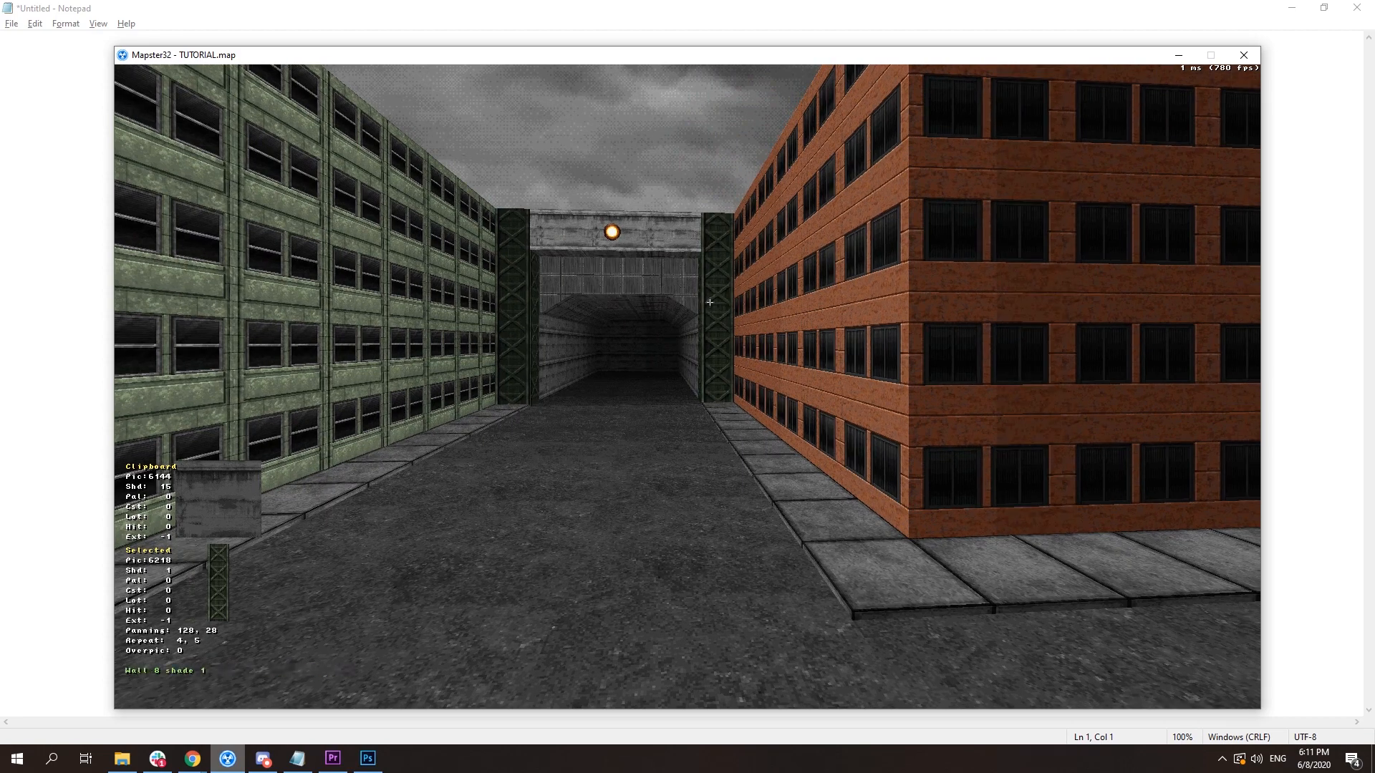
key("Down")
key("Left")
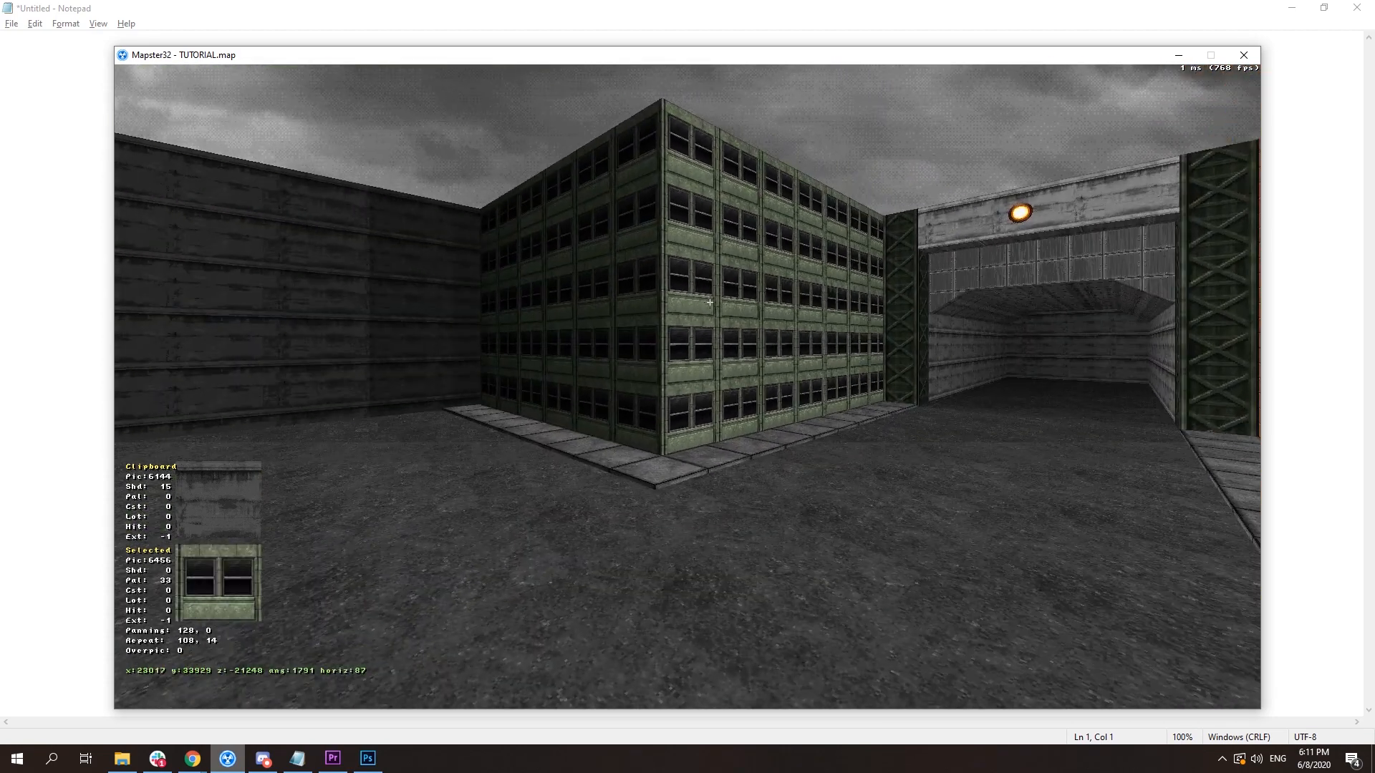
key("KP_Enter")
key("Up")
key("g")
key("space")
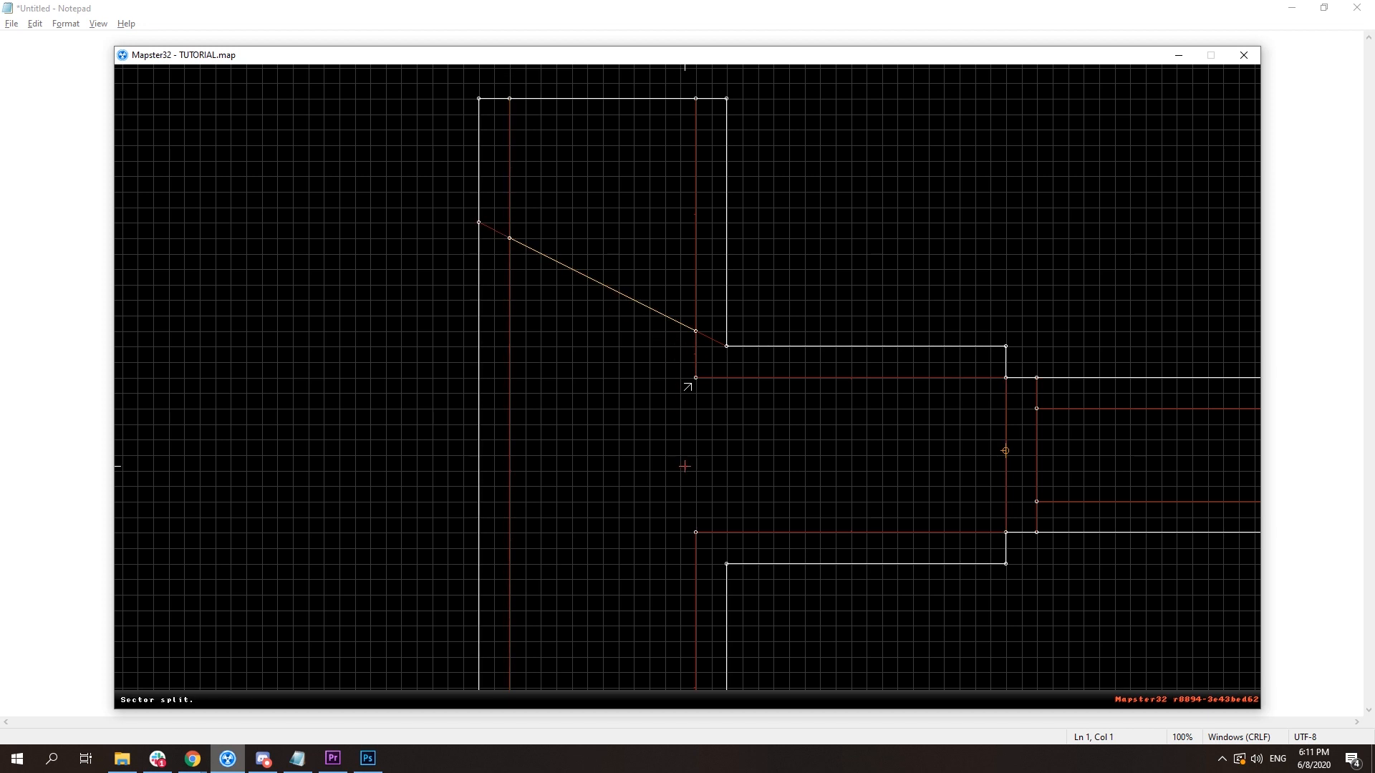
- Split the street and sidewalks diagonally on the other side of the junction, from the red-brown building's corner towards the opposite wall
right_click_drag(685, 466, 699, 401)
key("space")
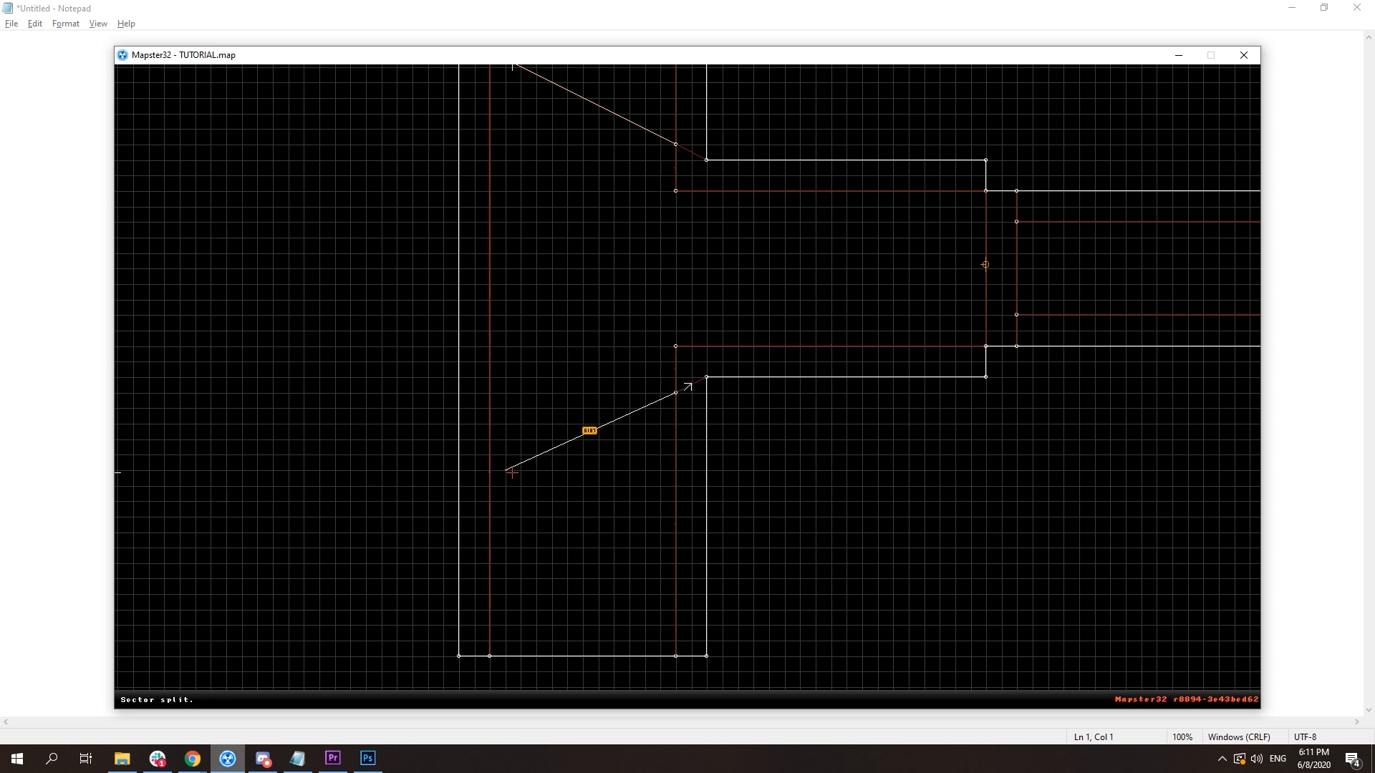
key("space")
right_click(618, 212)
- In the 3D view, darken the green building's sidewalk beyond the diagonal split and the adjoining street floor to shade 15
key("KP_Enter")
scroll(659, 522, "down", 12)
key("Left")
scroll(660, 522, "down", 4)
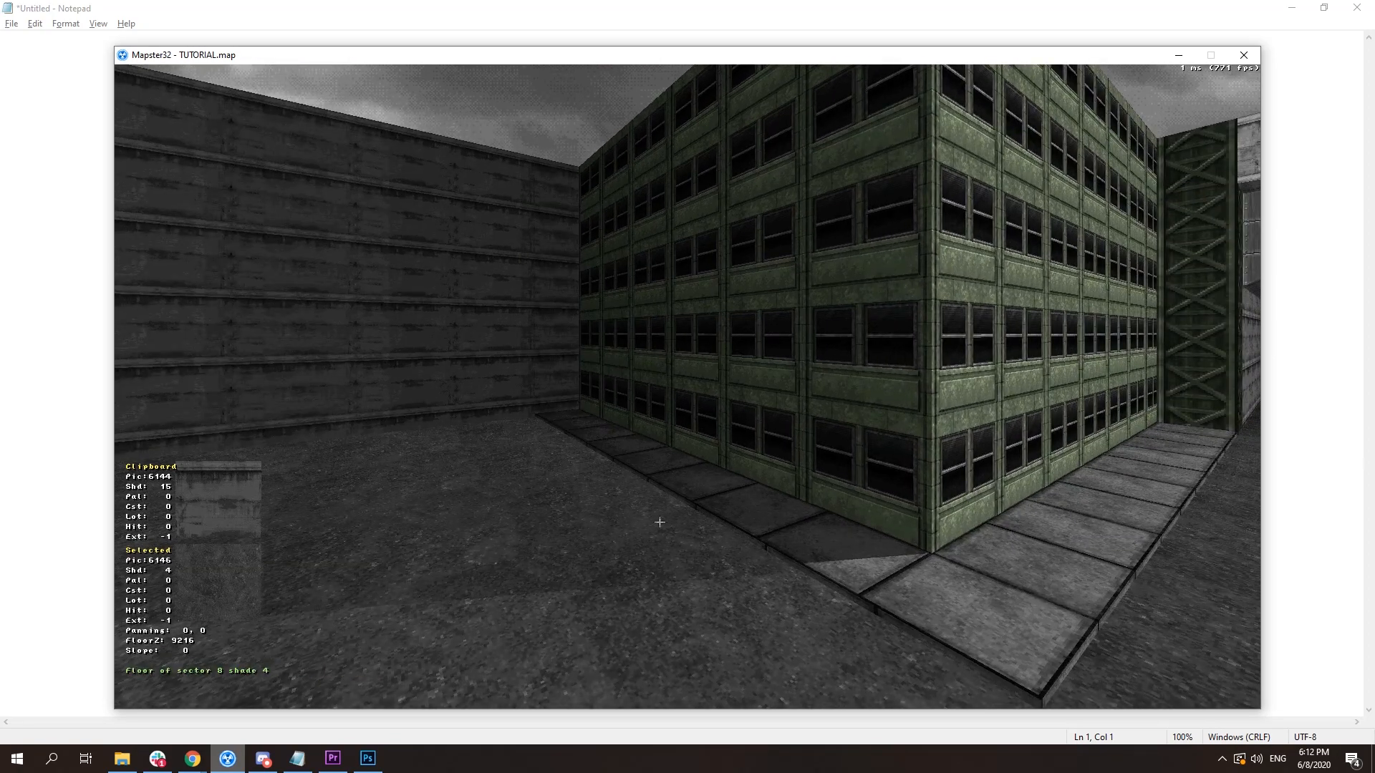
scroll(659, 522, "down", 8)
key("Left")
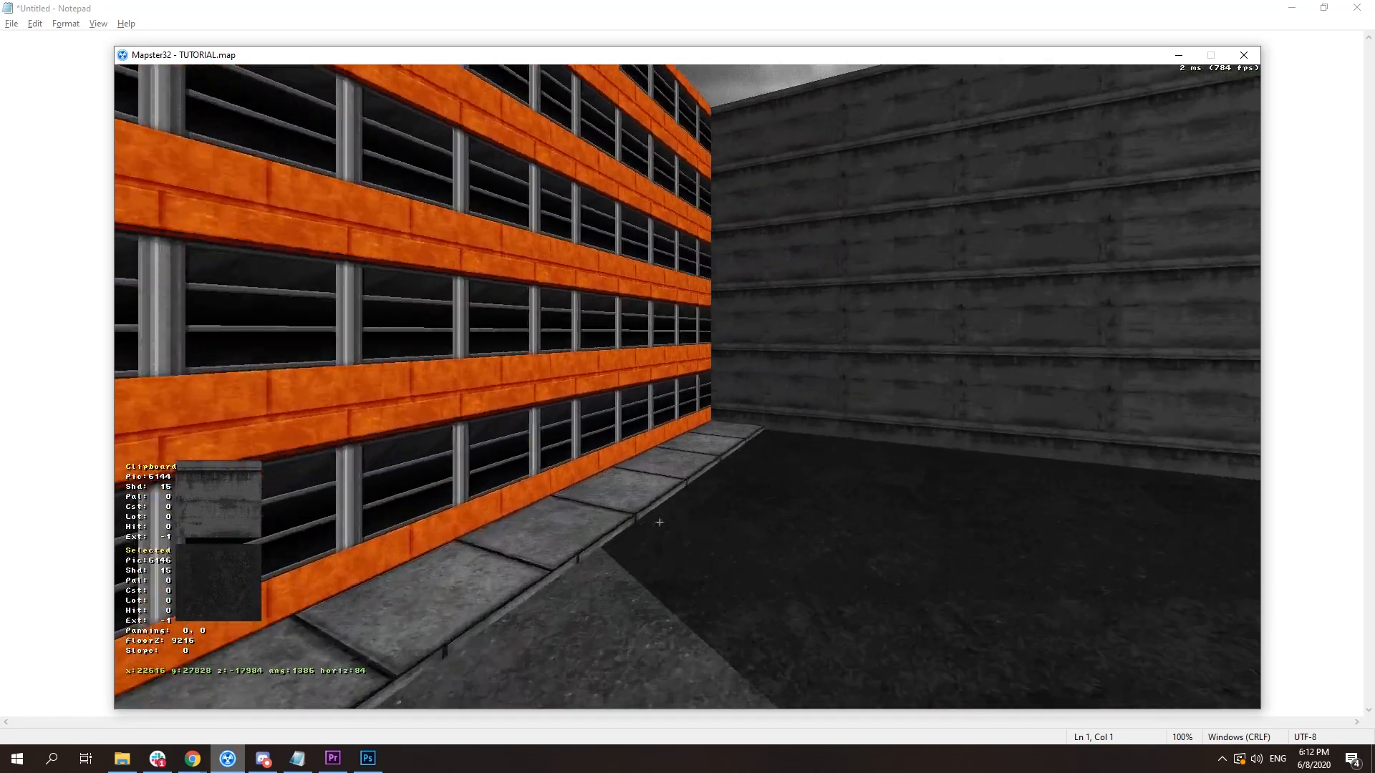
- Carry the dark shade onto the opposite sidewalk inside the shadow area and darken the bright orange building's wall section above it
key("Up")
key("shift+Right")
key("Tab")
key("shift+Left")
key("shift+Return")
key("shift+Down")
key("shift+Right")
key("shift+a")
key("shift+Left")
scroll(659, 522, "down", 1)
scroll(660, 522, "down", 10)
- Copy shade 15 from the darkened street floor onto the street floor beyond the diagonal split beside the red-brown building
key("shift+Down")
key("shift+Right")
key("shift+Right")
key("shift+Left")
key("Tab")
key("shift+Right")
key("shift+Return")
key("shift+z")
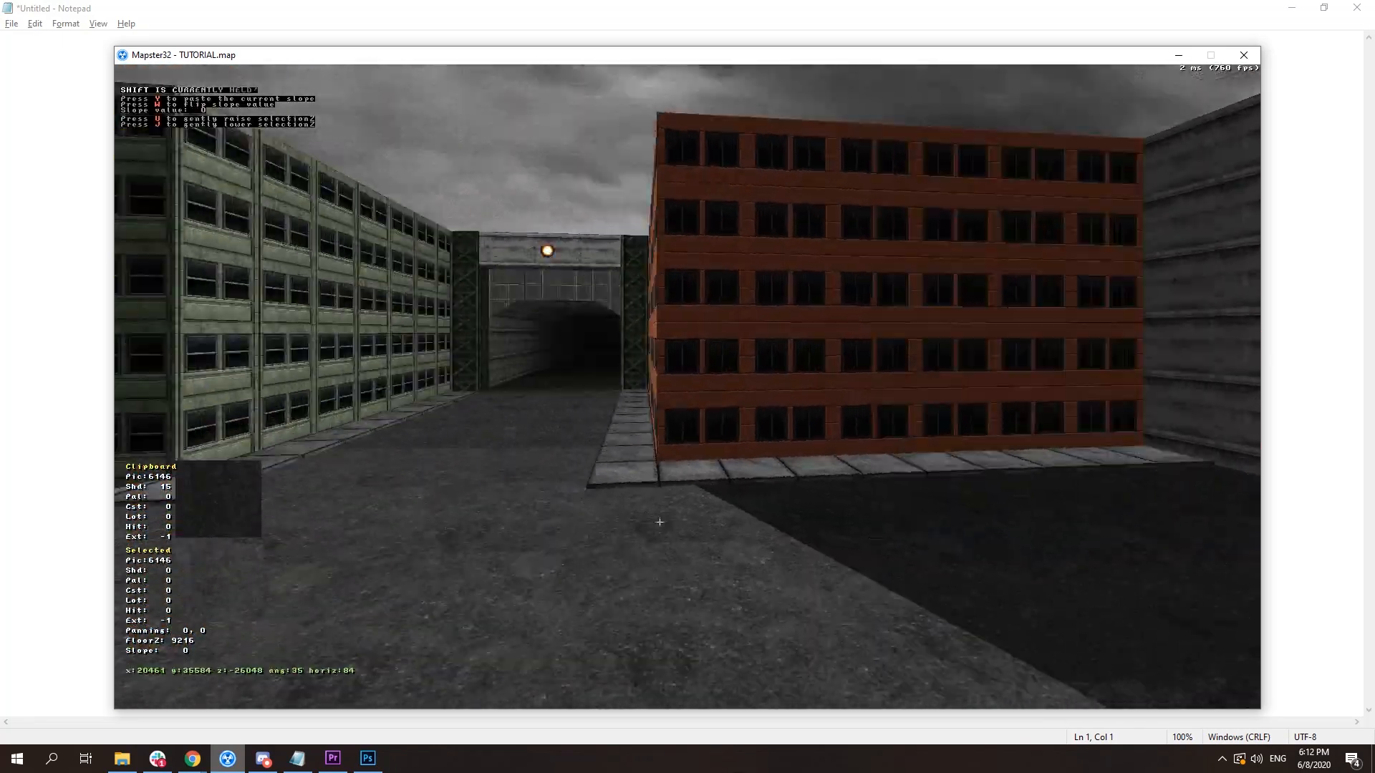
- Copy shade 15 from a darkened sidewalk onto the sidewalk sections inside the shadow area beside the red-brown building and across the street
key("shift+Right")
key("Tab")
key("shift+Left")
key("shift+Up")
key("shift+Return")
key("shift+Left")
key("shift+z")
key("shift+Right")
key("Up")
key("shift+Right")
key("shift+Up")
key("shift+Return")
key("shift+Left")
key("shift+Return")
- Darken the bright orange building's wall section inside the shadow area opposite the red-brown building by 15 shade levels
key("a")
key("Right")
key("KP_Subtract")
key("KP_Subtract")
key("KP_Subtract")
key("KP_Subtract")
key("KP_Subtract")
key("KP_Subtract")
key("KP_Subtract")
key("KP_Subtract")
key("KP_Subtract")
key("KP_Subtract")
key("KP_Subtract")
key("KP_Subtract")
key("KP_Subtract")
key("KP_Subtract")
key("KP_Subtract")
- Set the texture repeat of the shaded curb in front of the bright orange building to 44, 16 to match the sidewalk tiles
key("shift+Down")
key("shift+Left")
key("z")
key("shift+Right")
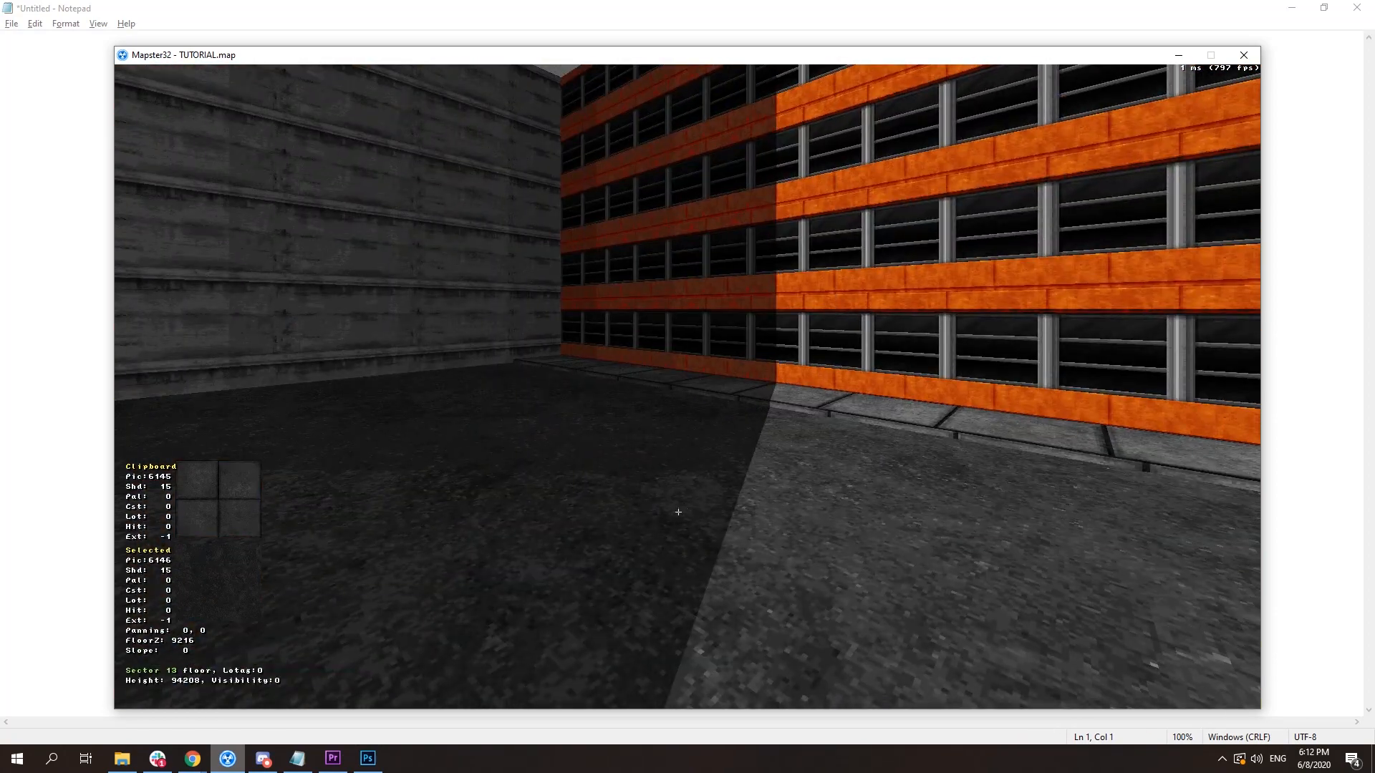
key("shift+Left")
key("shift+Up")
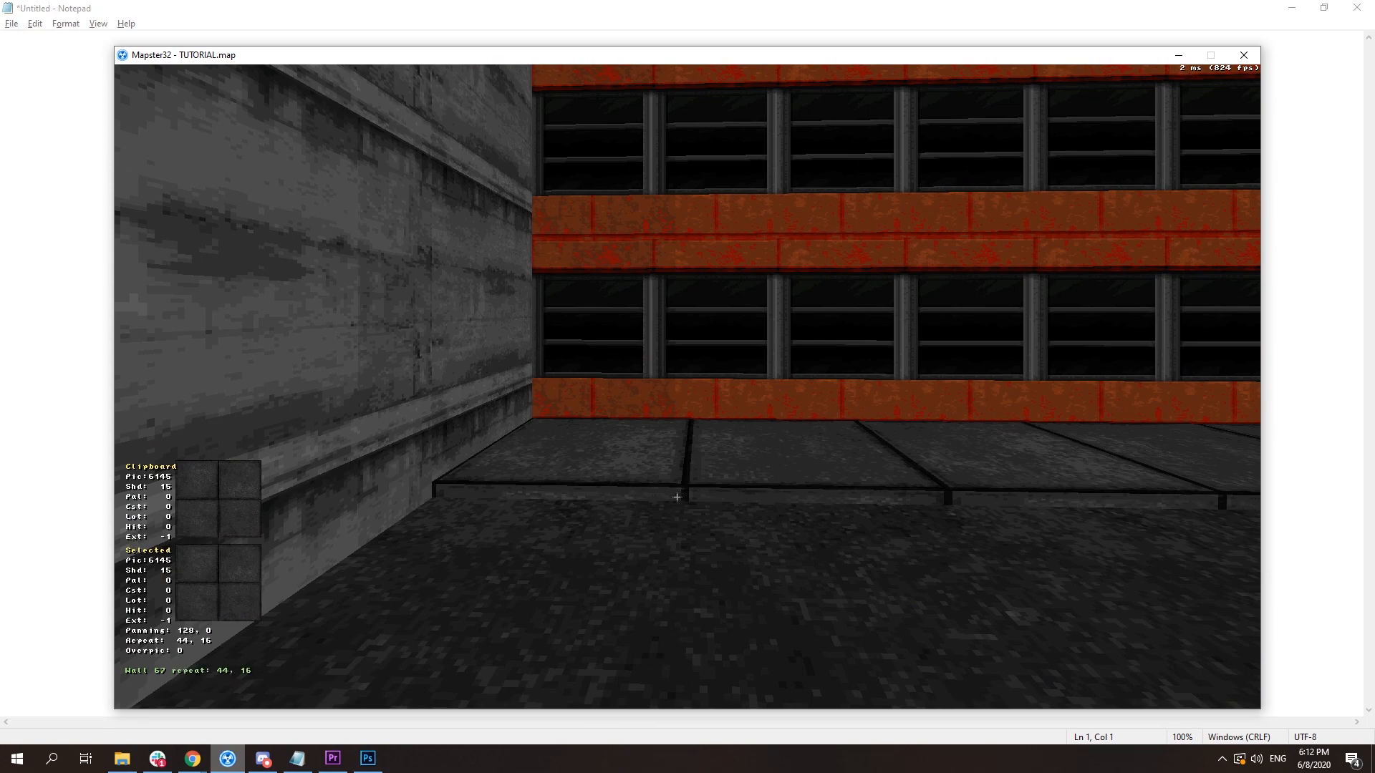
key("shift+Down")
key("shift+Right")
key("shift+Up")
key("shift+Left")
key("shift+Right")
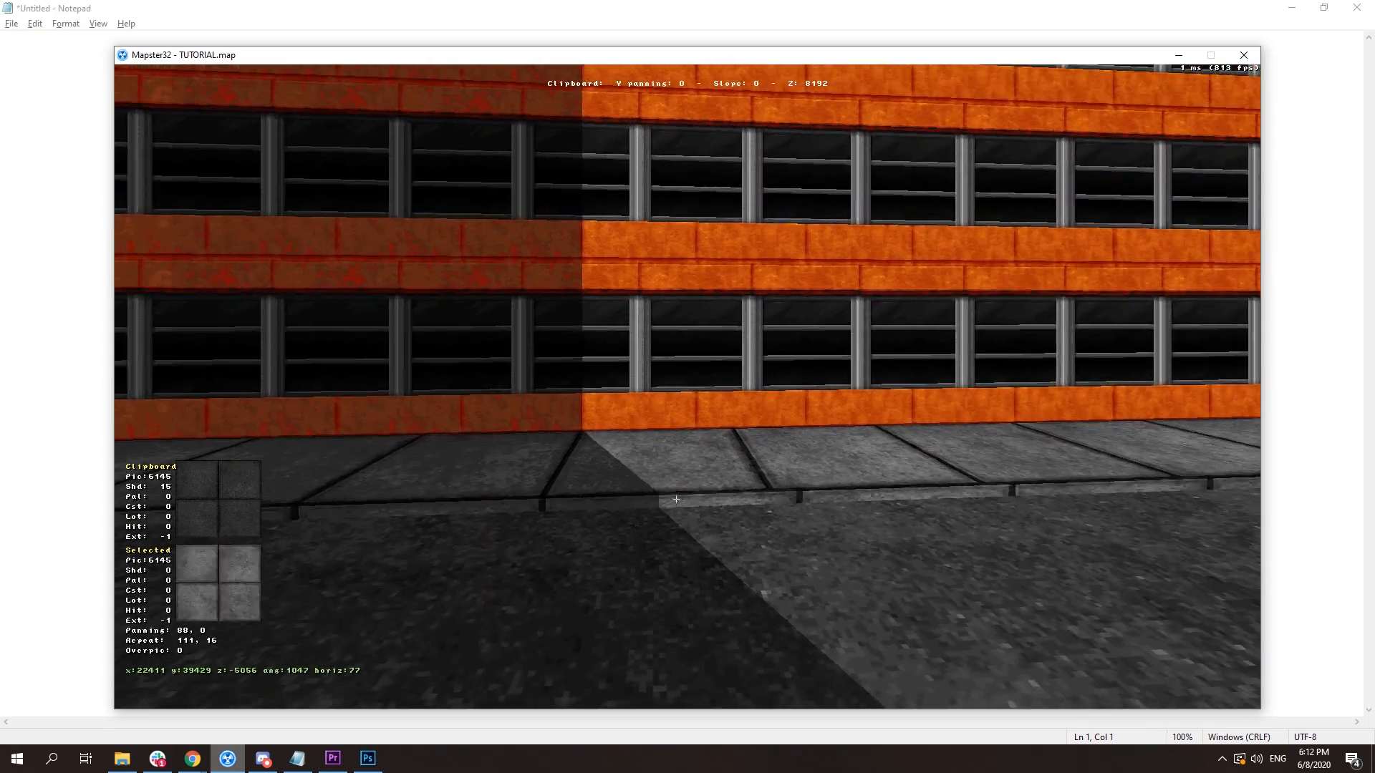
- Copy the unshaded curb's texture settings along the bright orange building's sidewalk and align its joints with a panning of 160, 0
key("Tab")
key("Return")
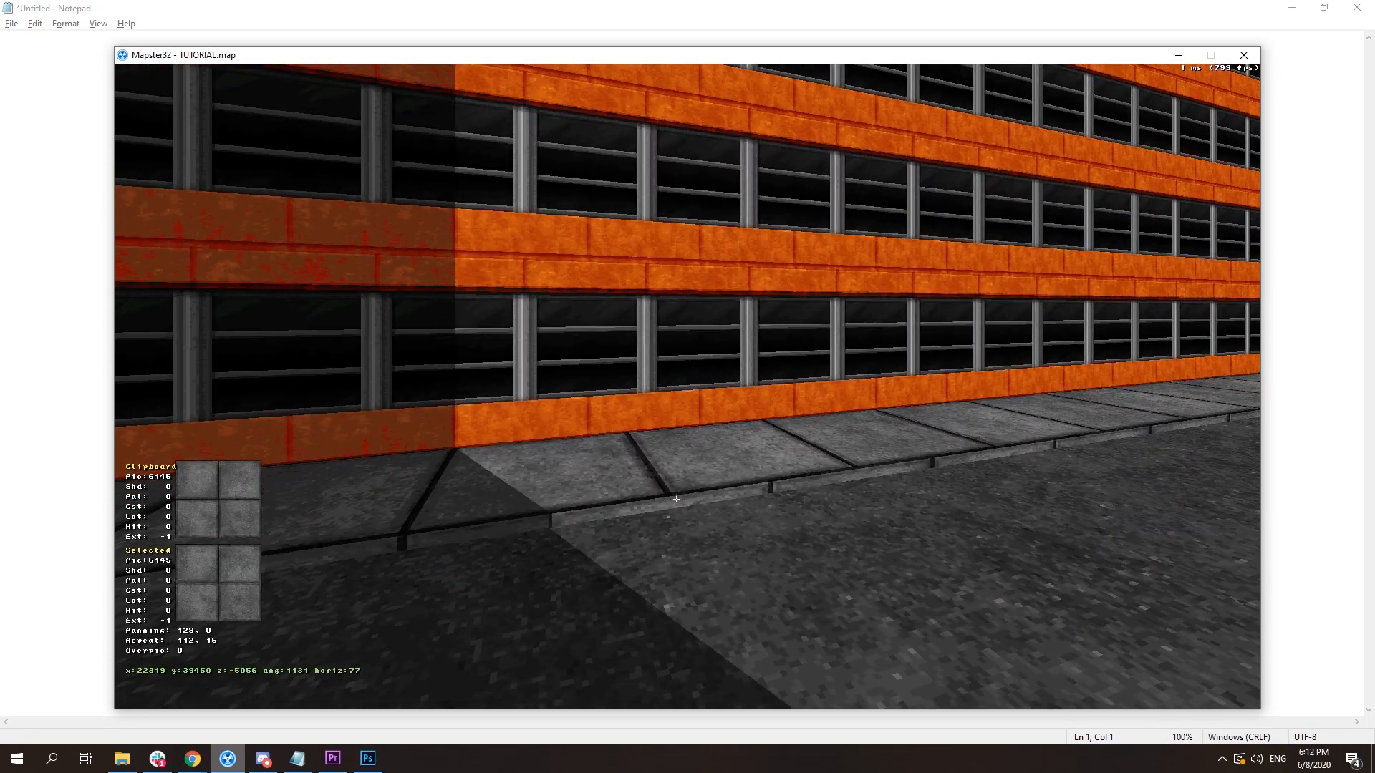
left_click_drag(676, 499, 676, 499, "alt")
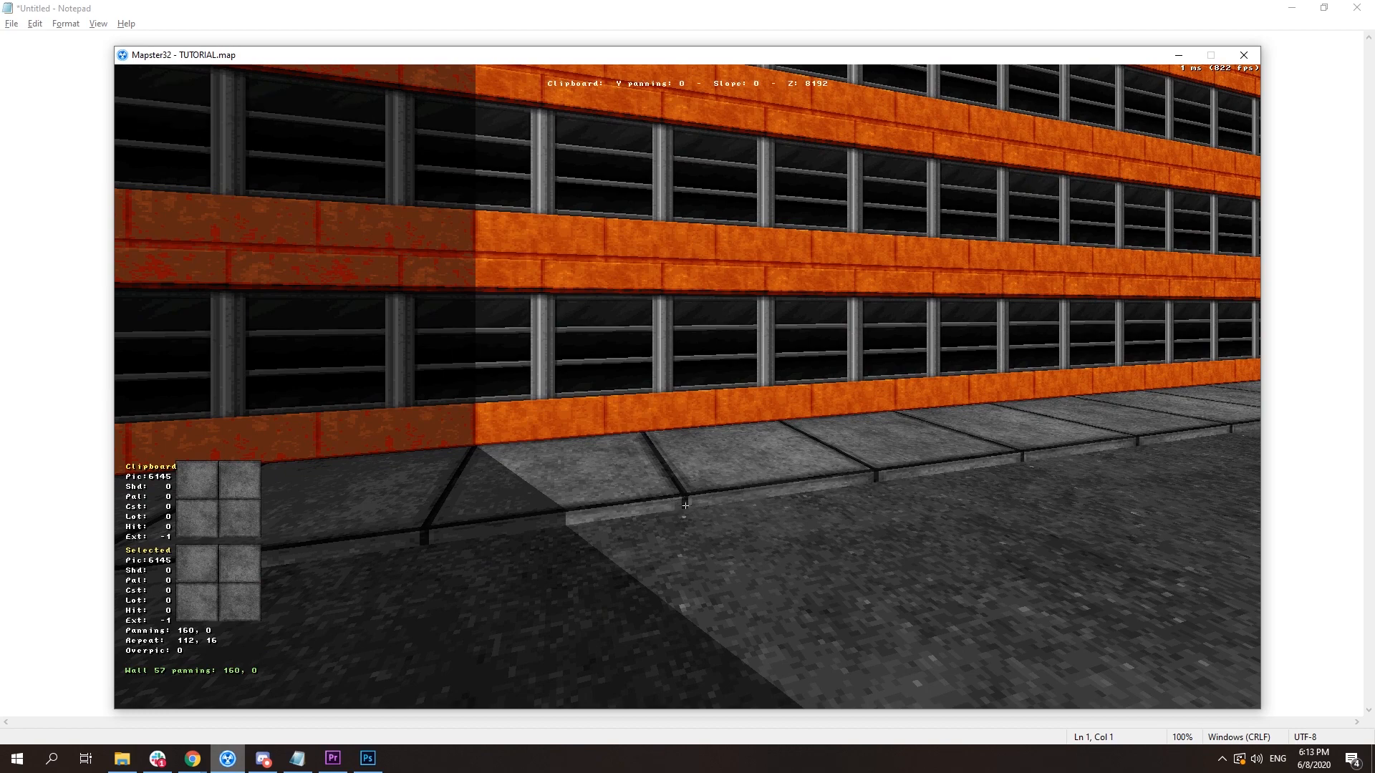